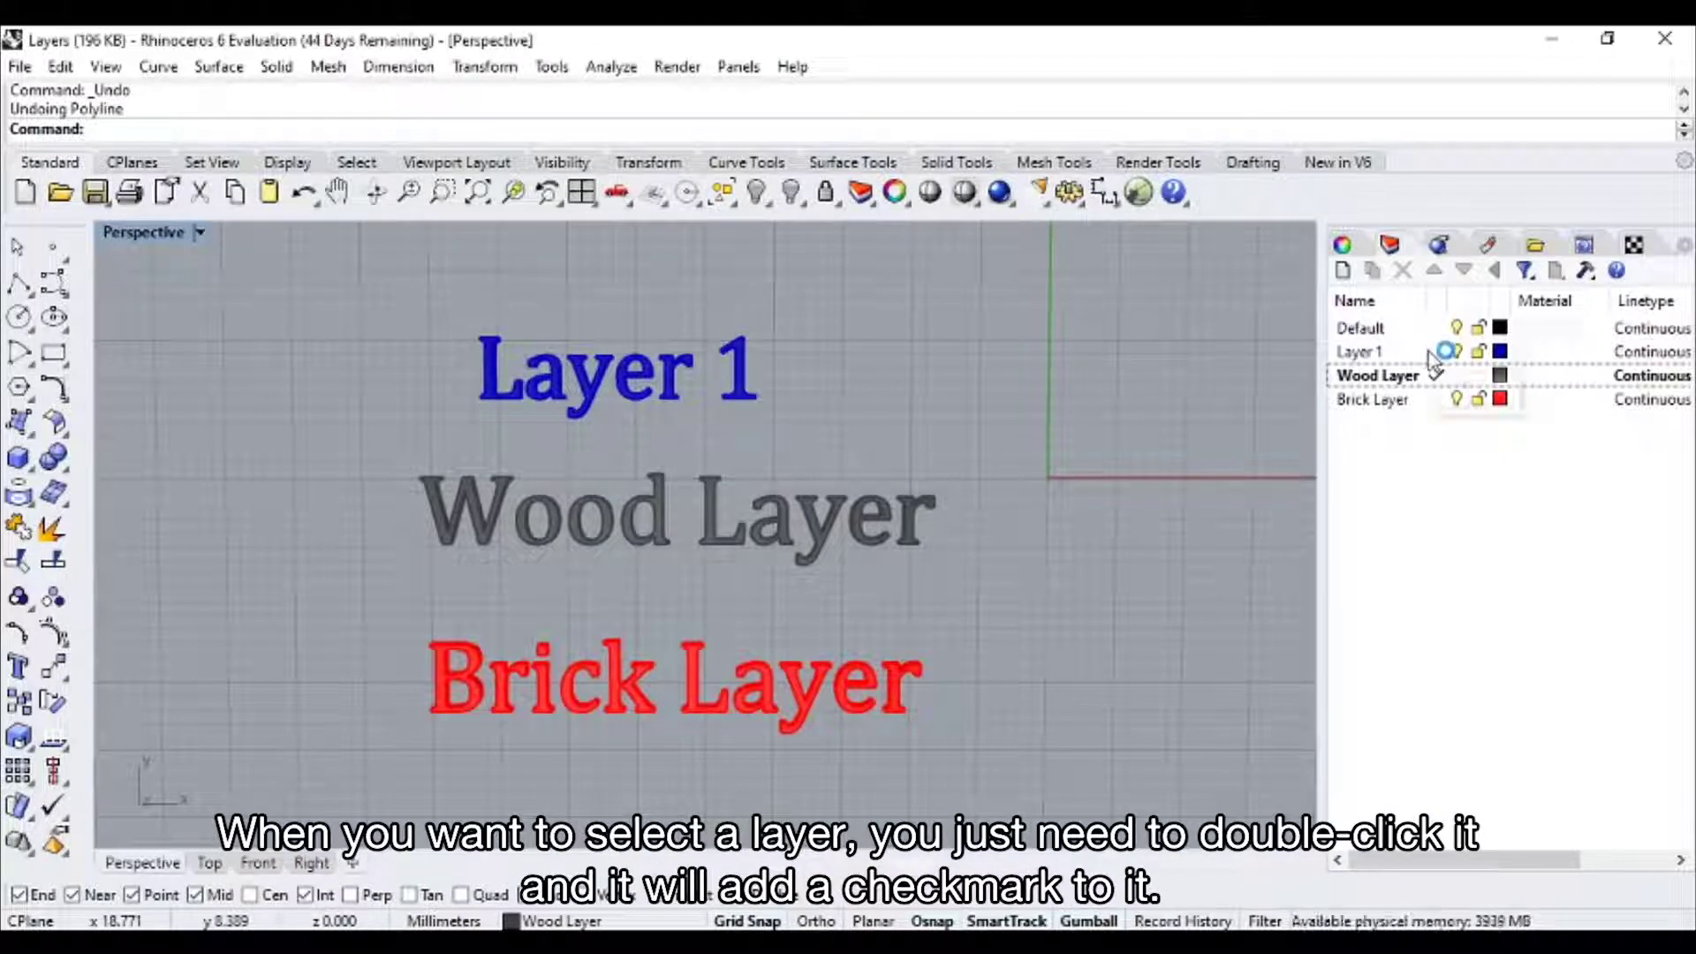
- Make Layer 1 the current layer
{"action": "double_click", "coordinate": [1435, 354]}
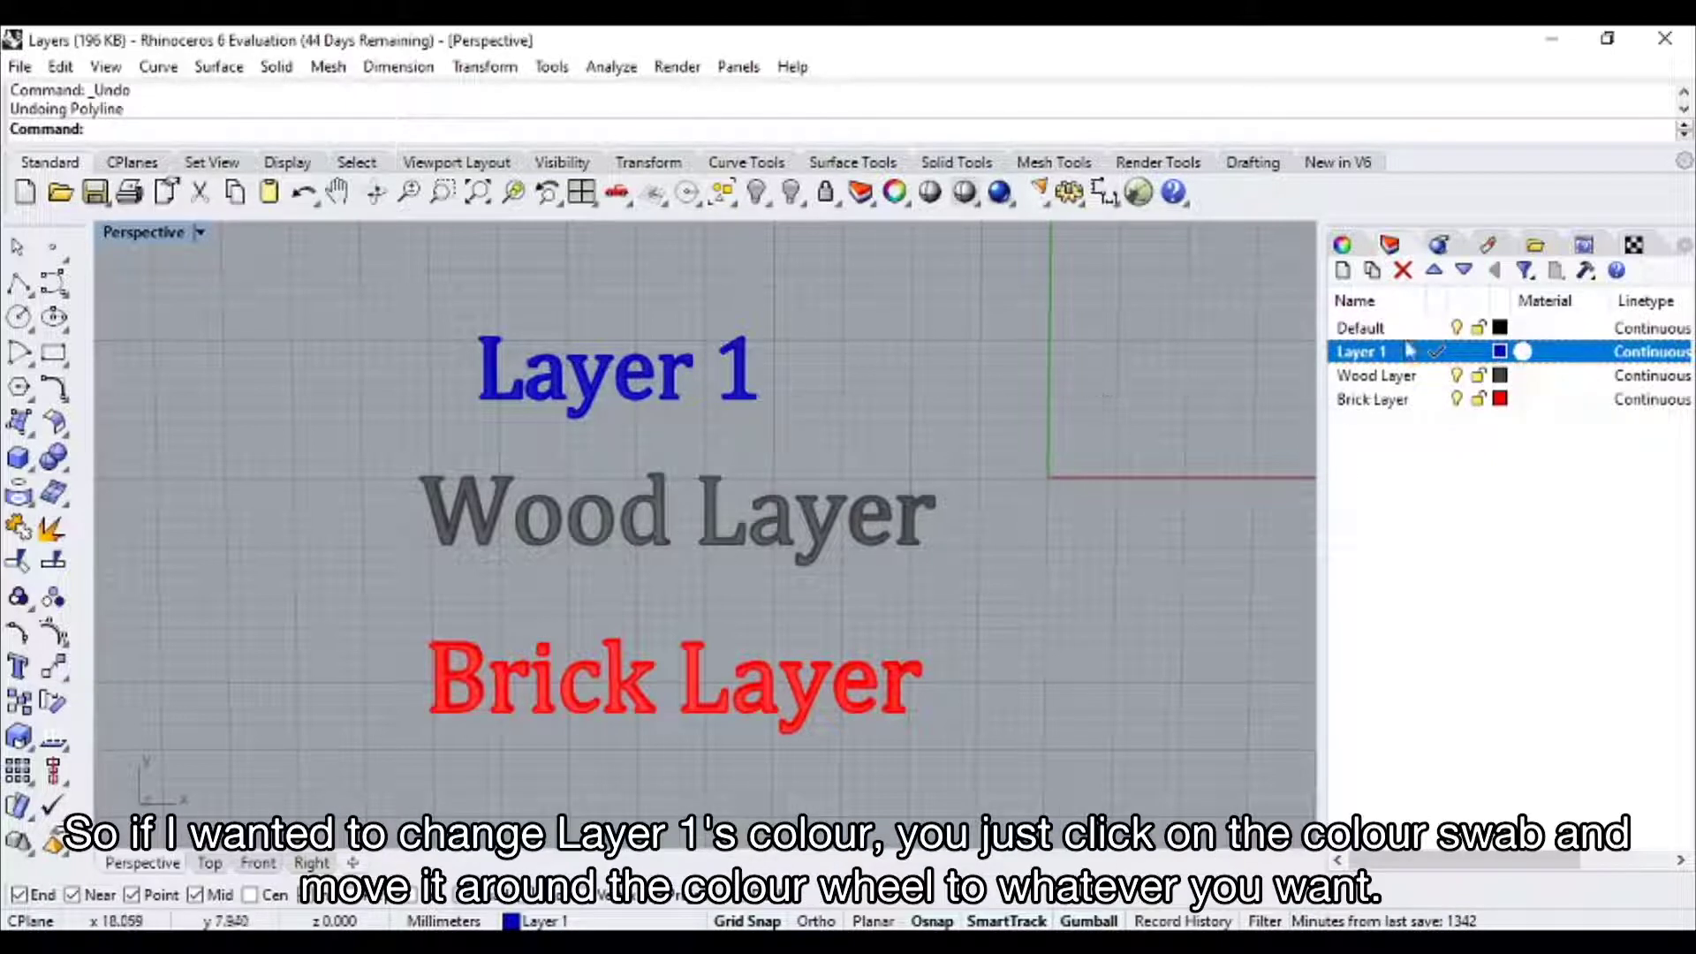
- Try a lighter blue with hue 196 as the colour of Layer 1
{"action": "left_click", "coordinate": [1501, 354]}
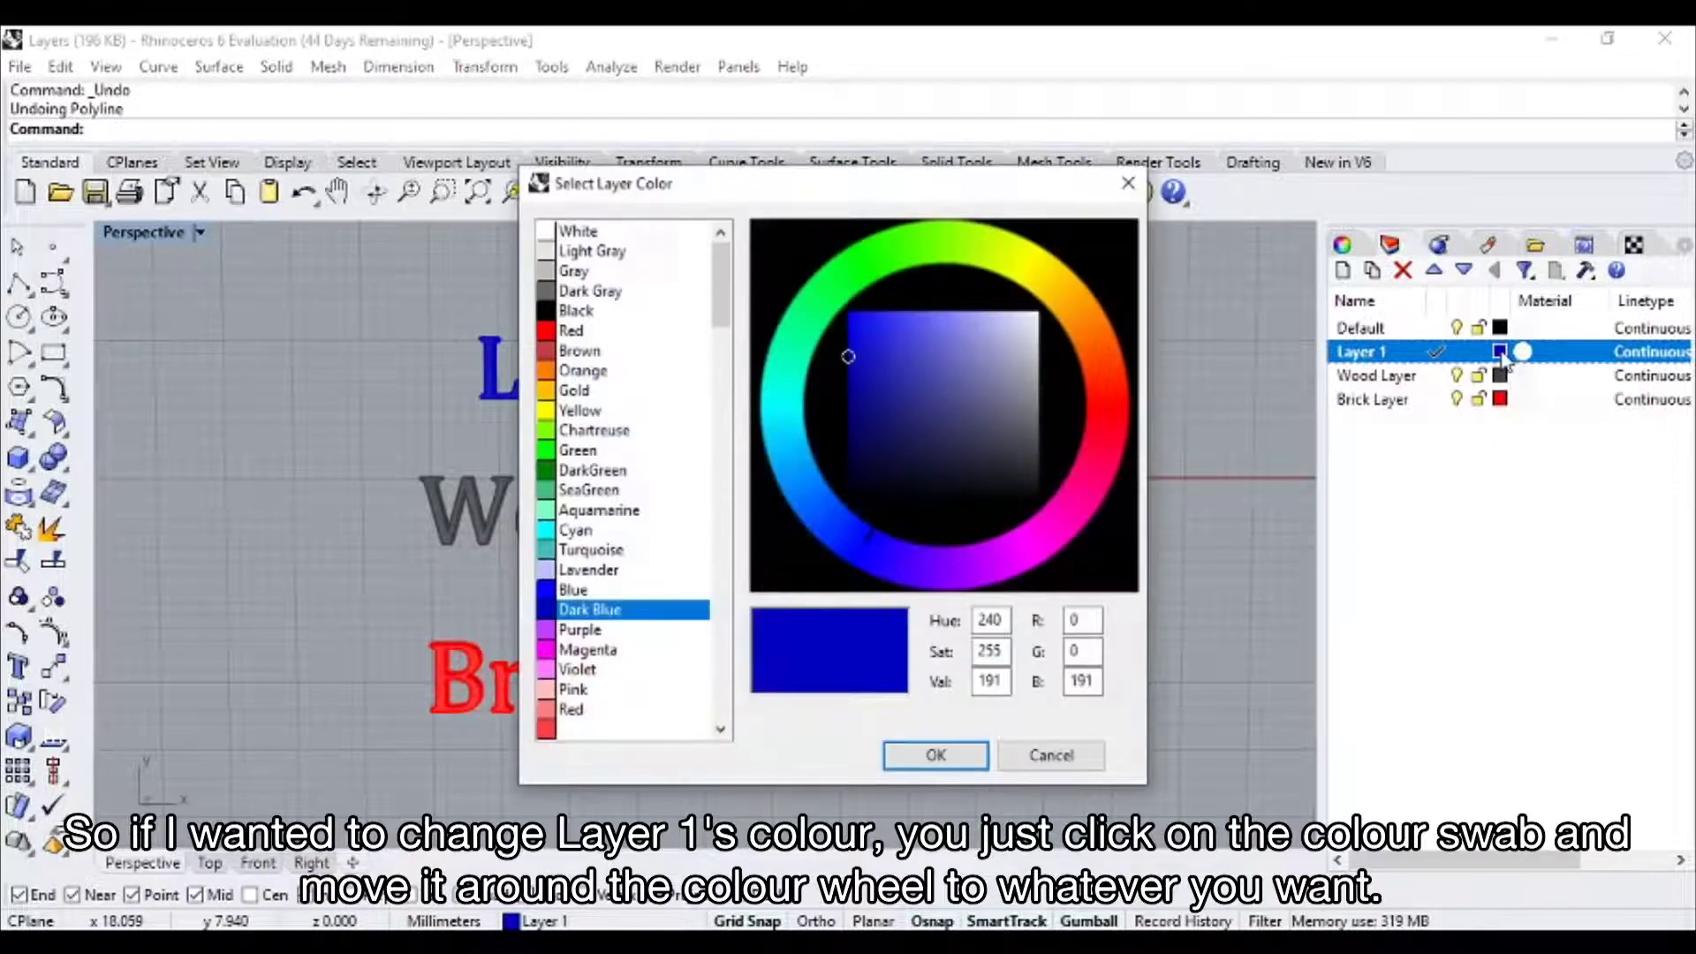
{"action": "left_click_drag", "start_coordinate": [839, 502], "coordinate": [806, 450]}
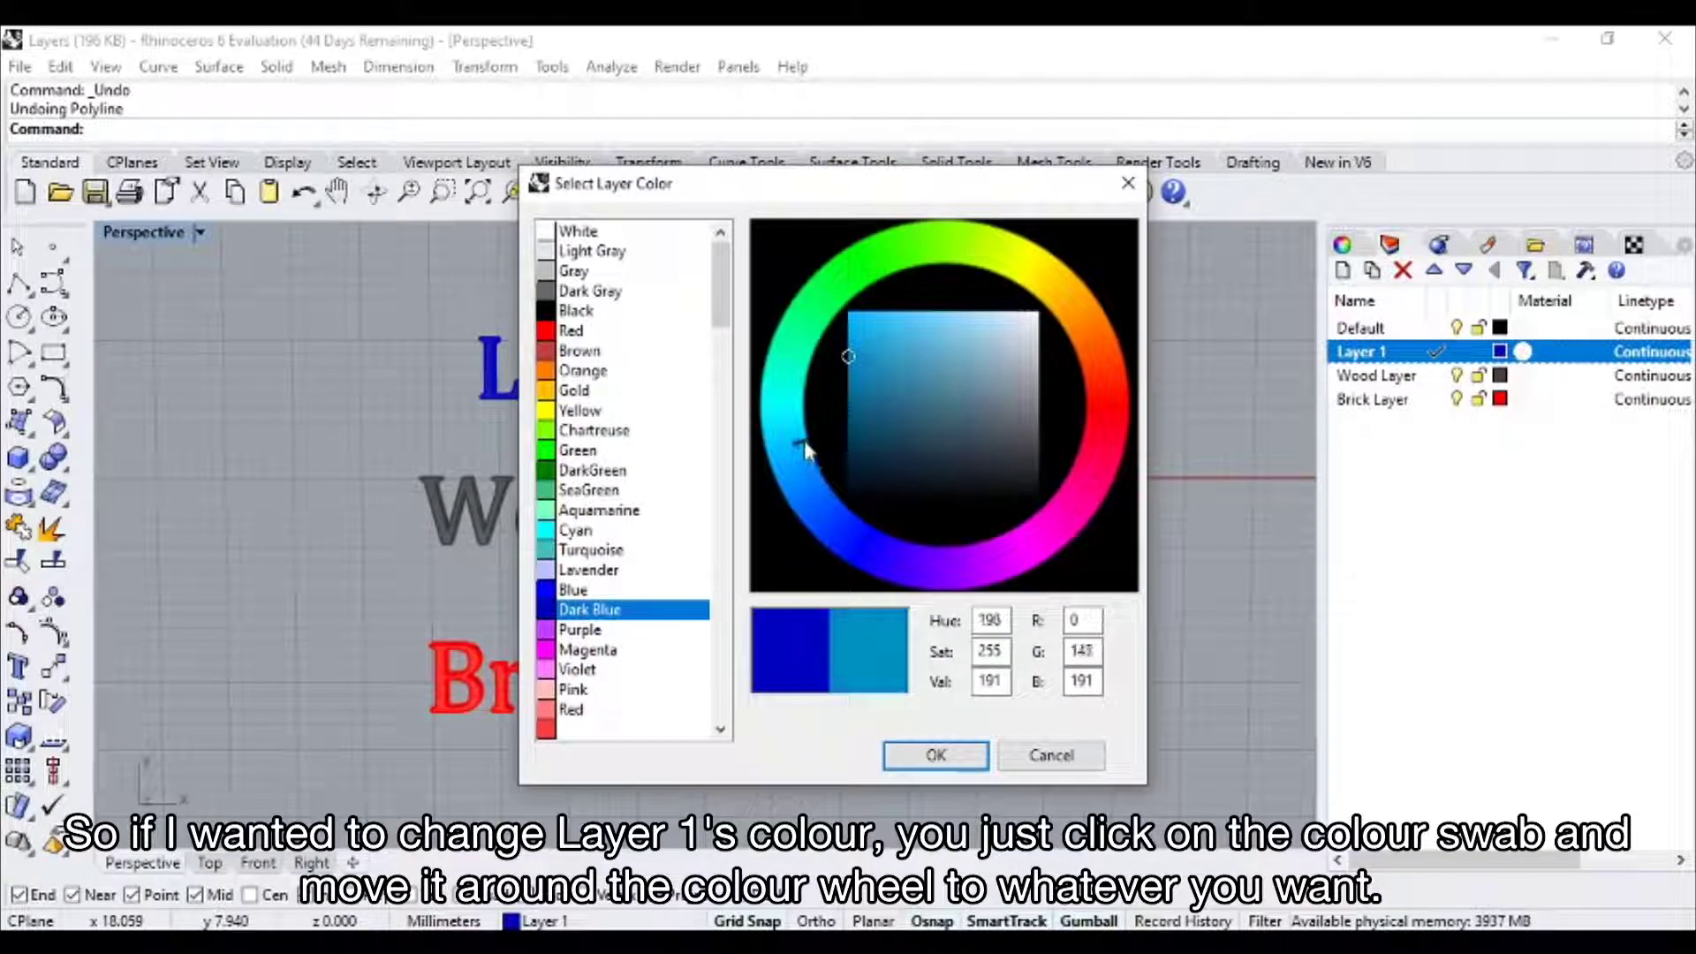
{"action": "left_click", "coordinate": [941, 754]}
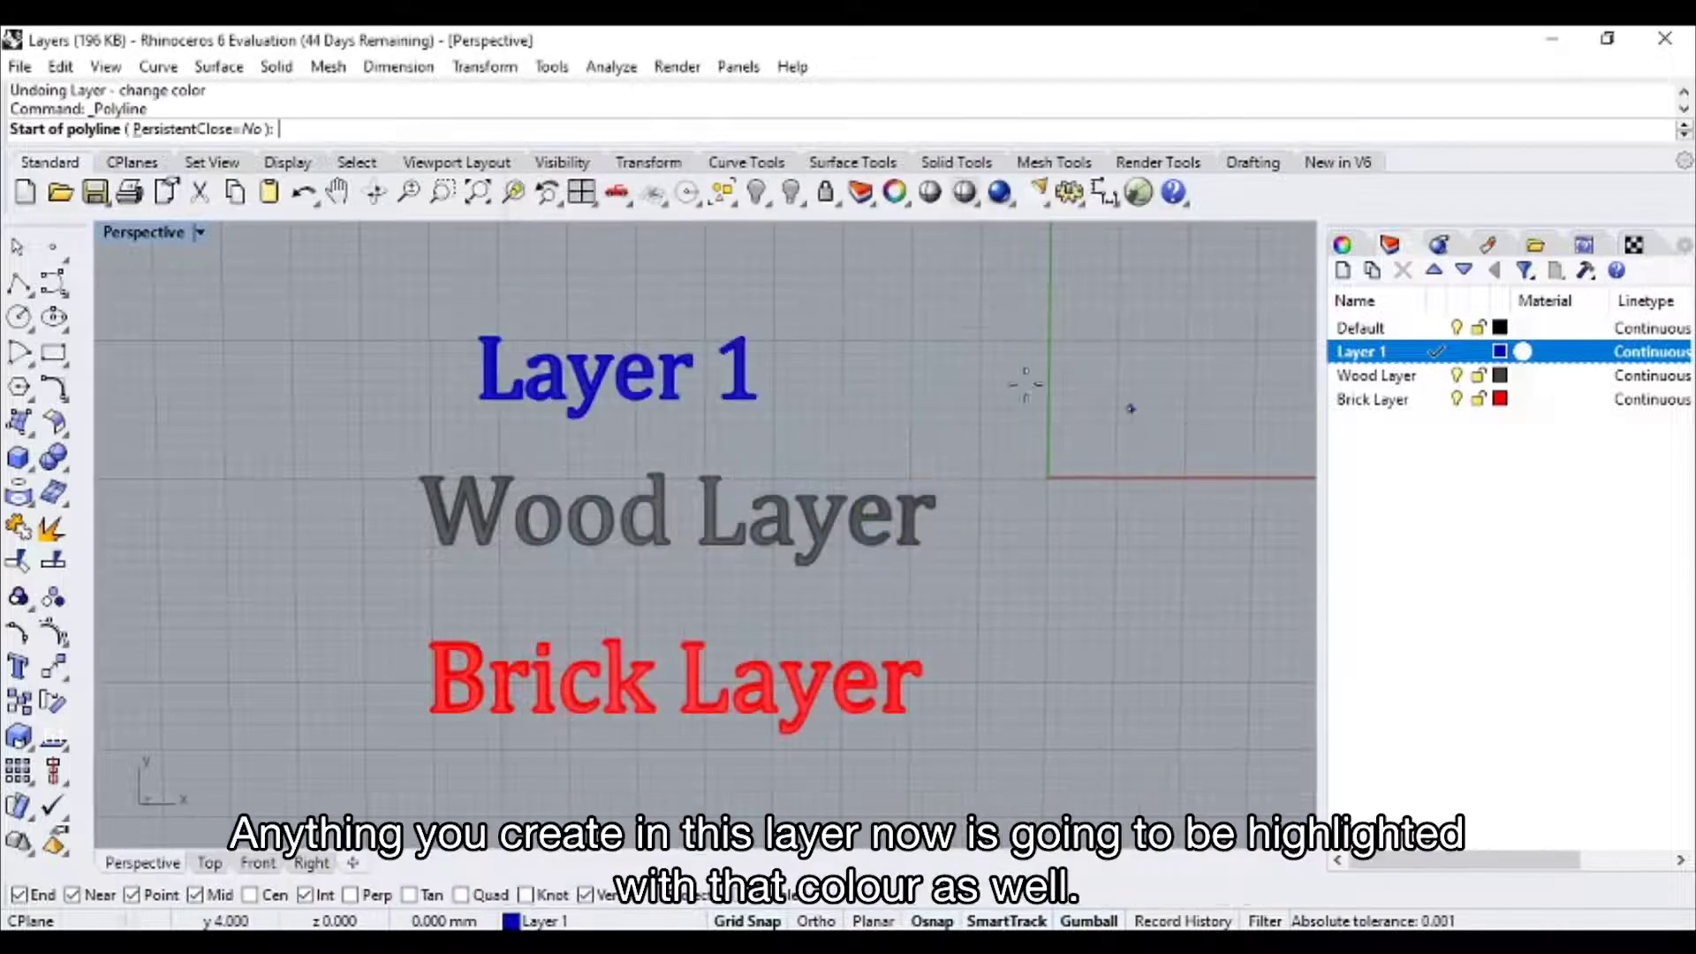
- Draw an open five-point zigzag polyline on Layer 1, beside the blue Layer 1 text
{"action": "left_click", "coordinate": [856, 340]}
{"action": "left_click", "coordinate": [980, 423]}
{"action": "left_click", "coordinate": [1008, 340]}
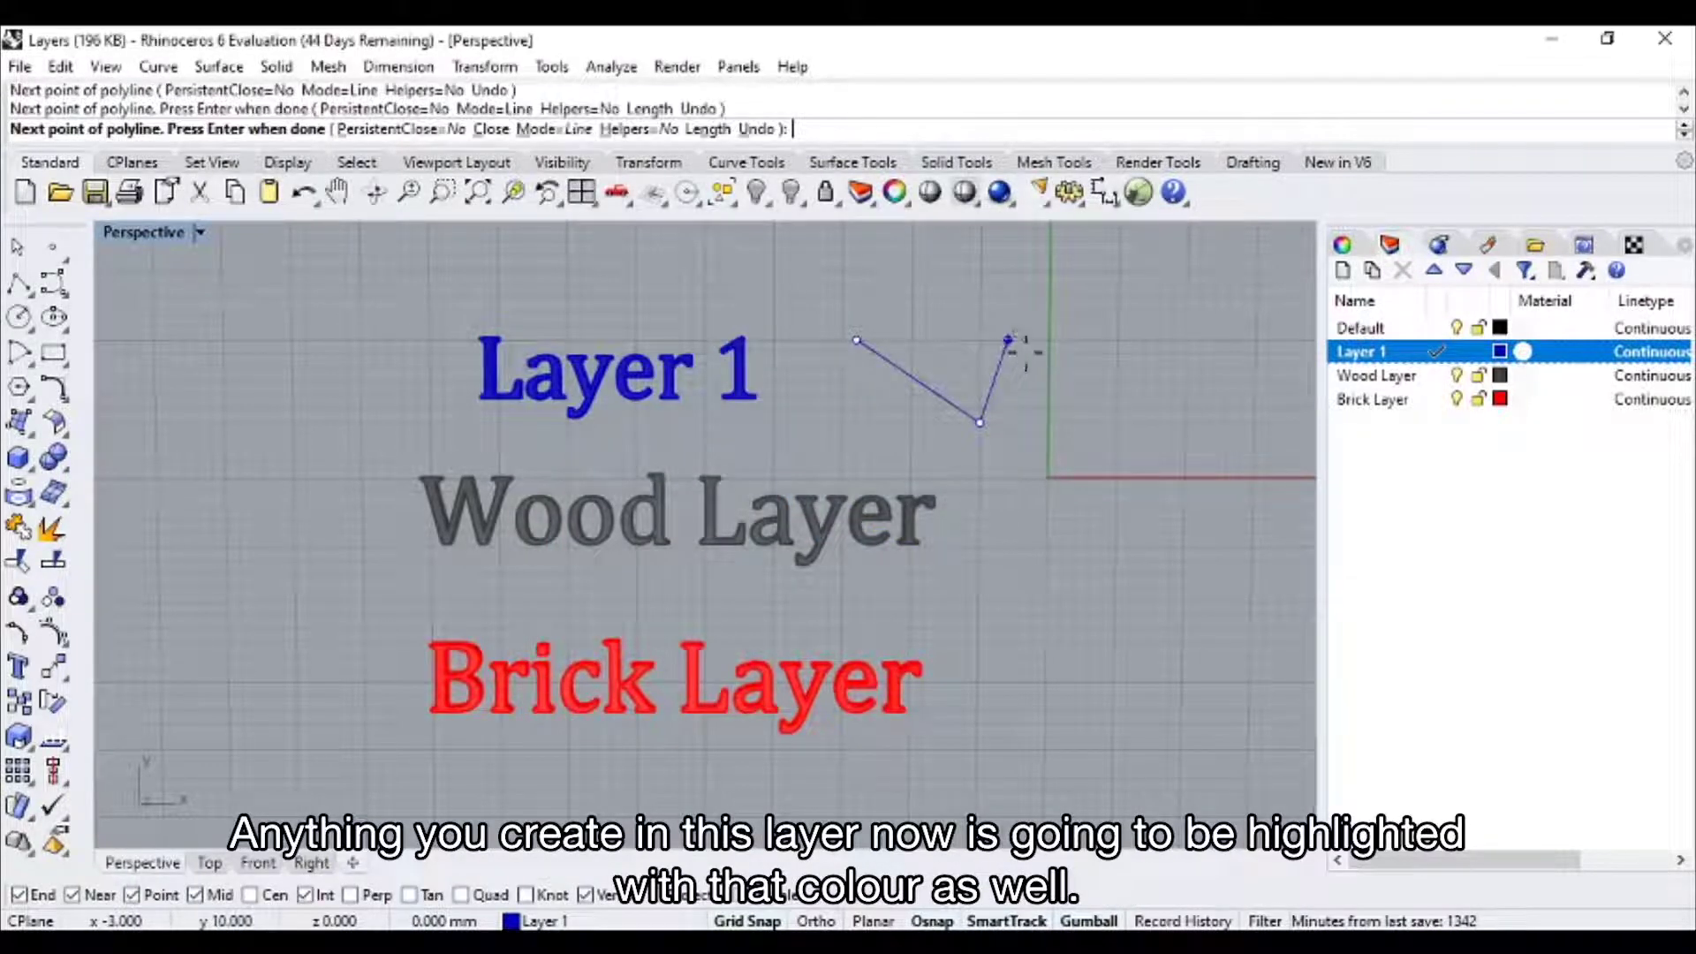
{"action": "left_click", "coordinate": [1063, 381]}
{"action": "left_click", "coordinate": [1131, 354]}
{"action": "key", "text": "Return"}
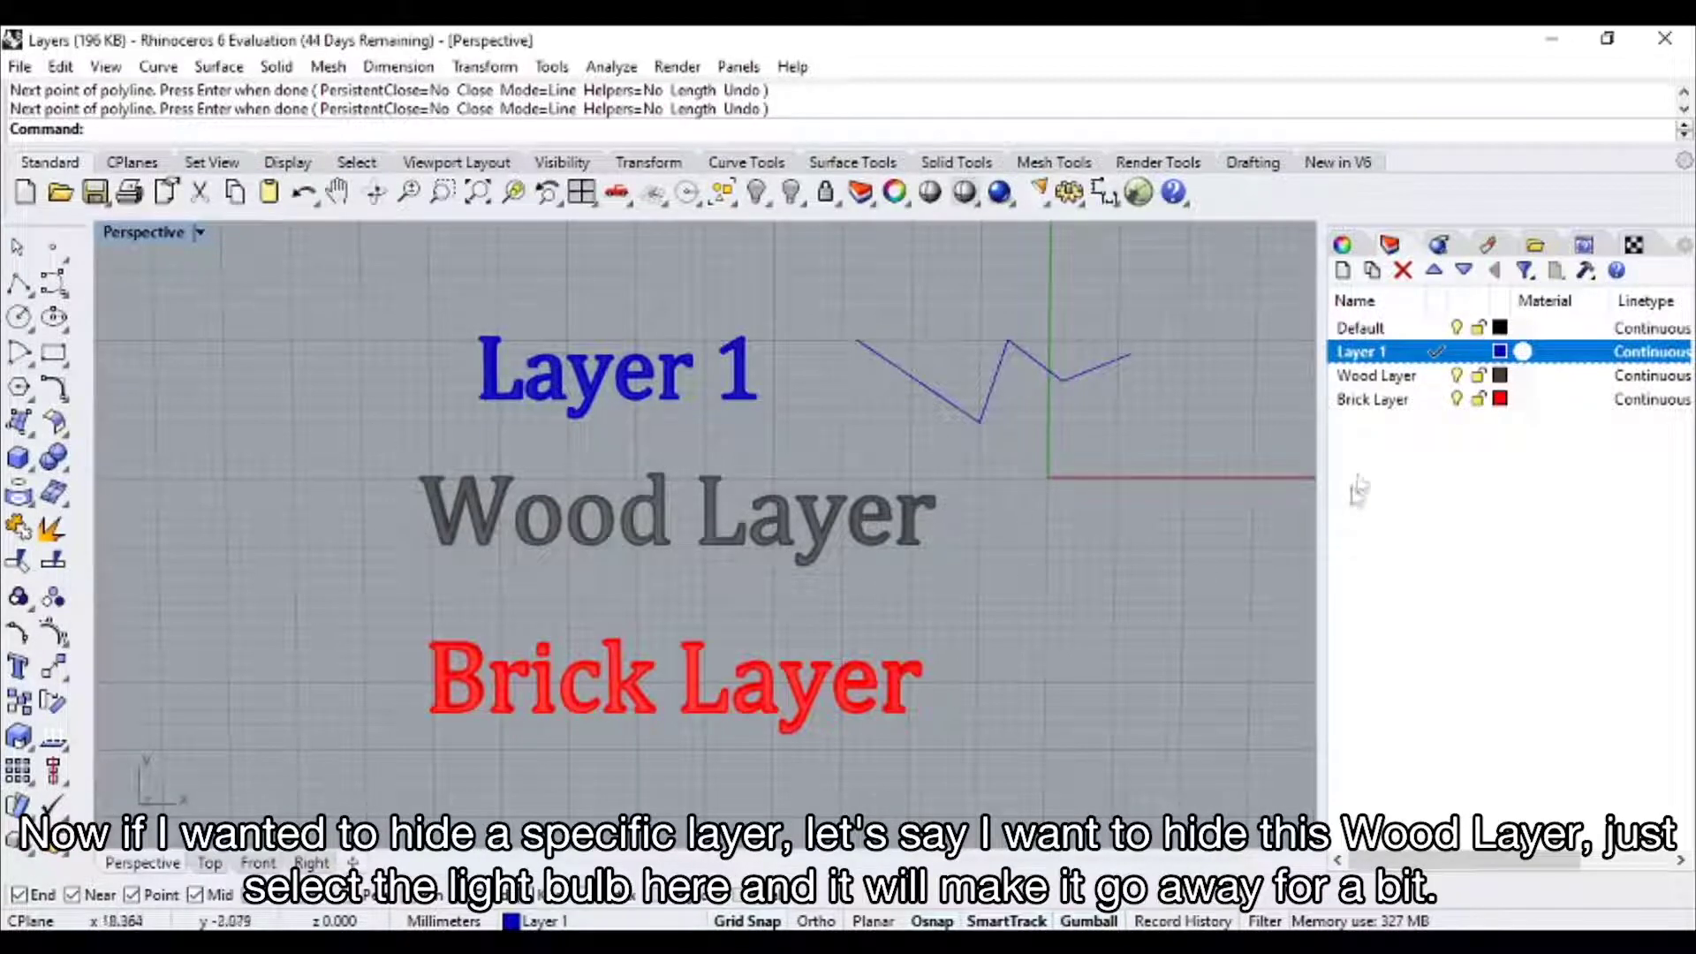
- Hide the Wood Layer and show it again
{"action": "left_click", "coordinate": [1456, 376]}
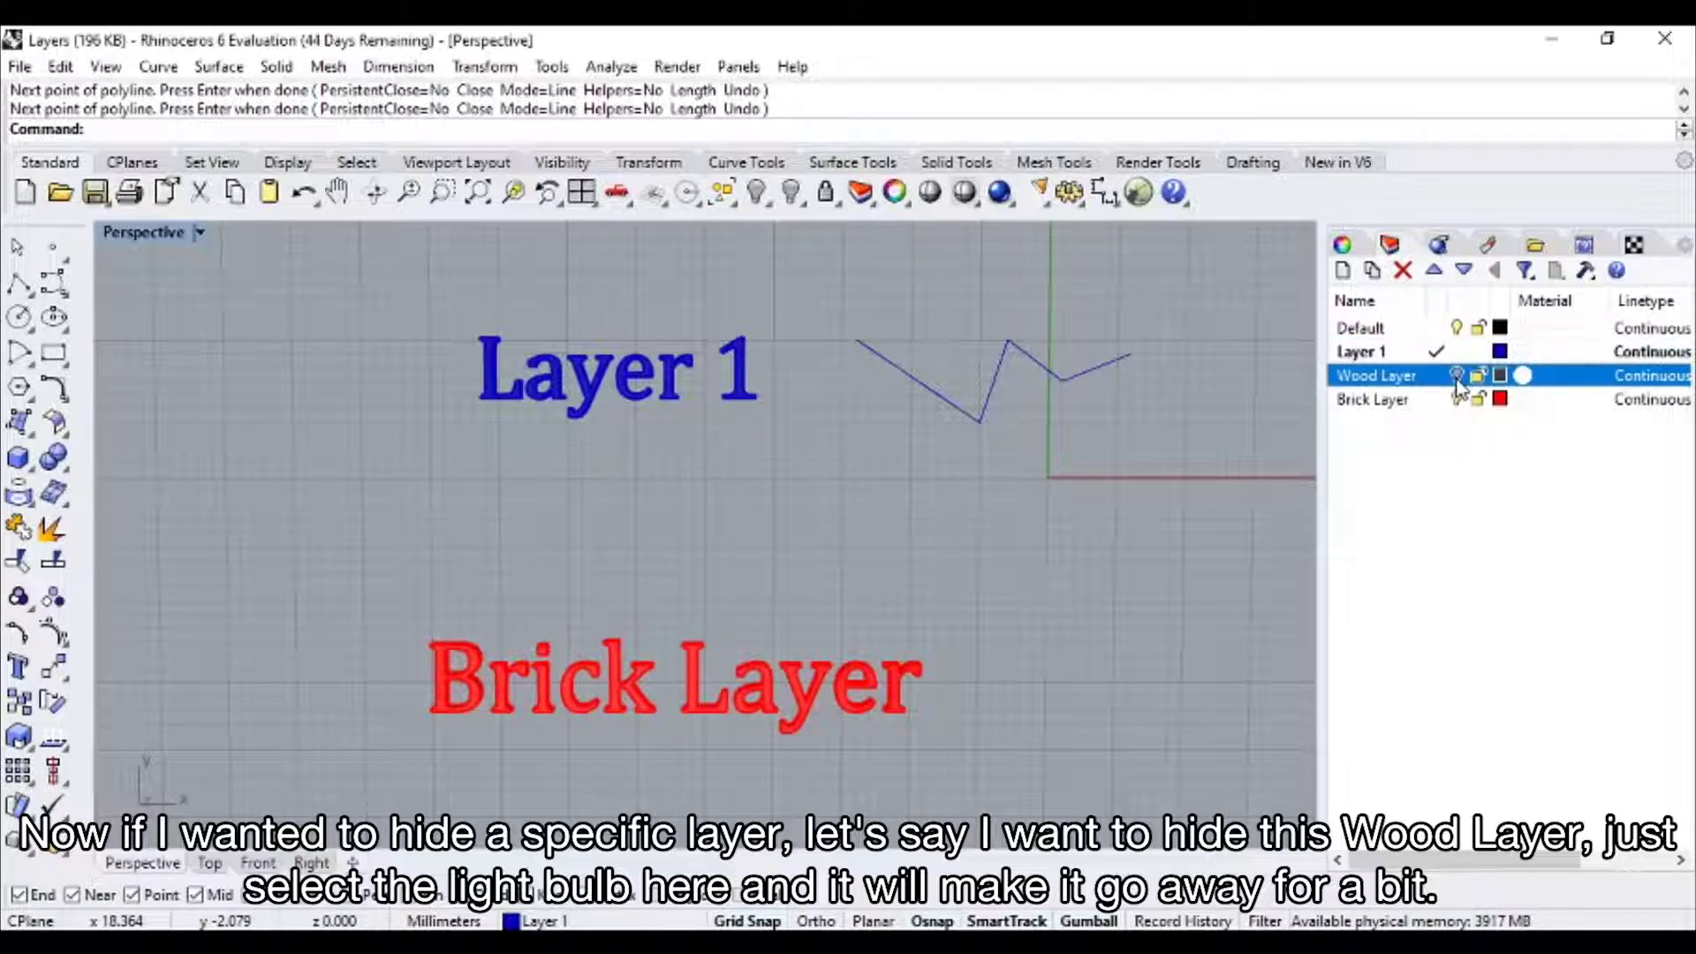
{"action": "left_click", "coordinate": [1457, 376]}
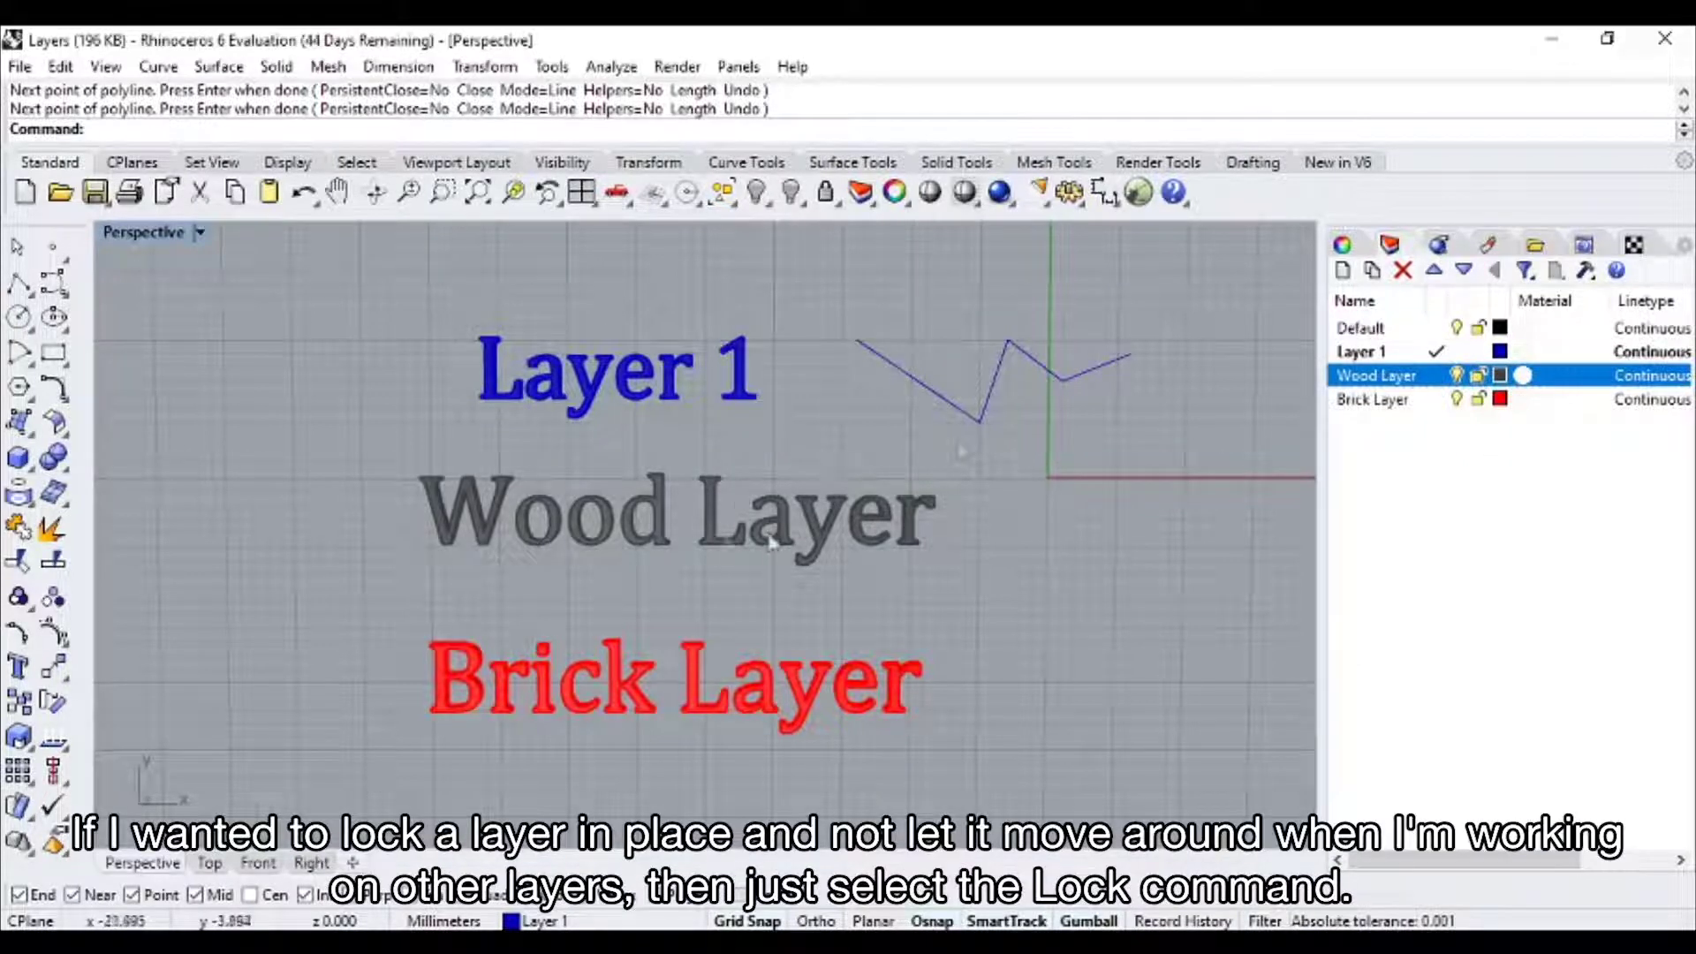
- Test window-selecting all objects with the Wood Layer locked and again with it unlocked, and clear the selection
{"action": "left_click", "coordinate": [1477, 378]}
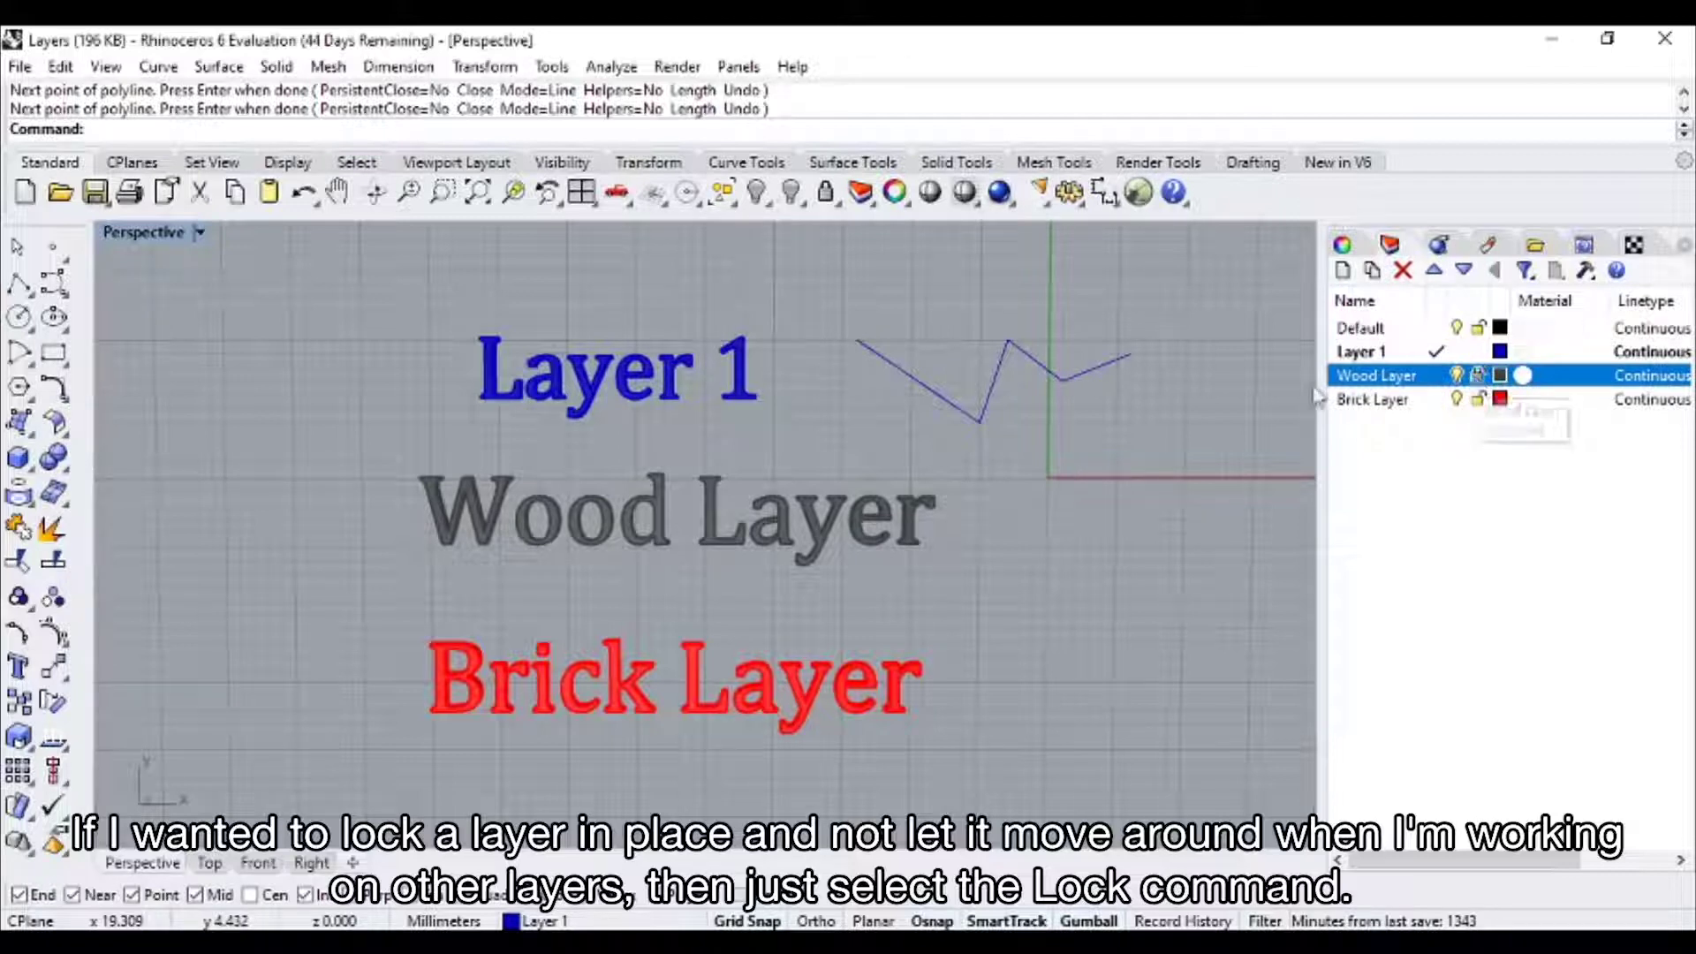
{"action": "left_click_drag", "start_coordinate": [1182, 800], "coordinate": [226, 278]}
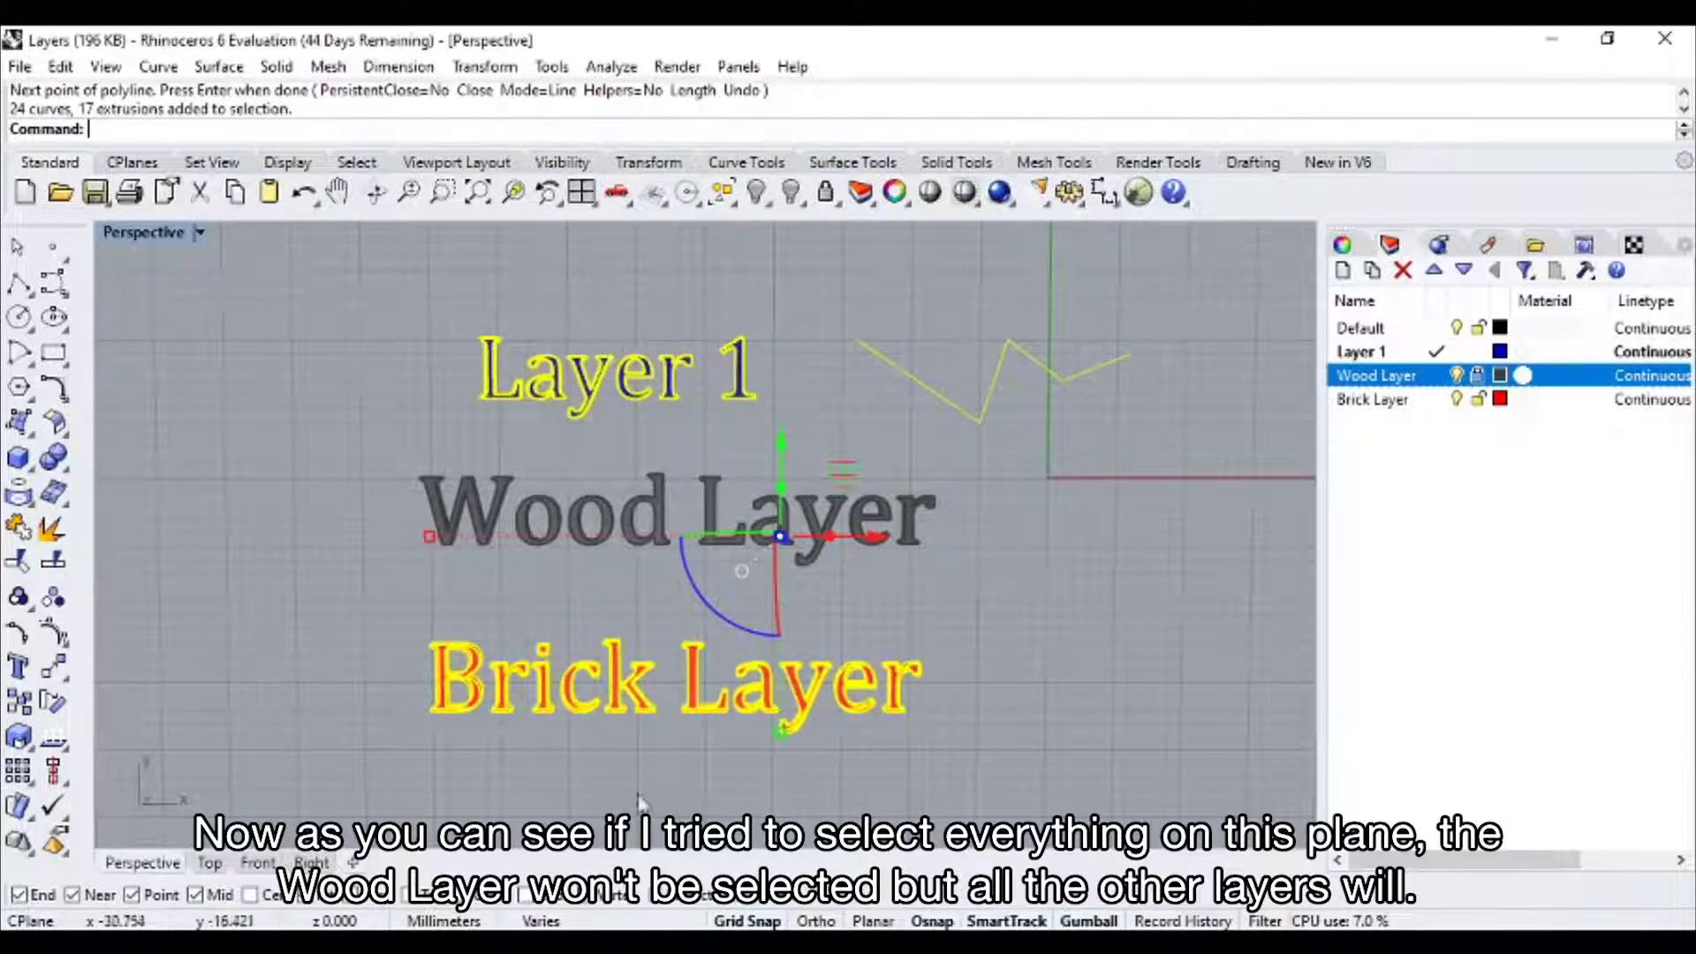
{"action": "left_click", "coordinate": [1478, 377]}
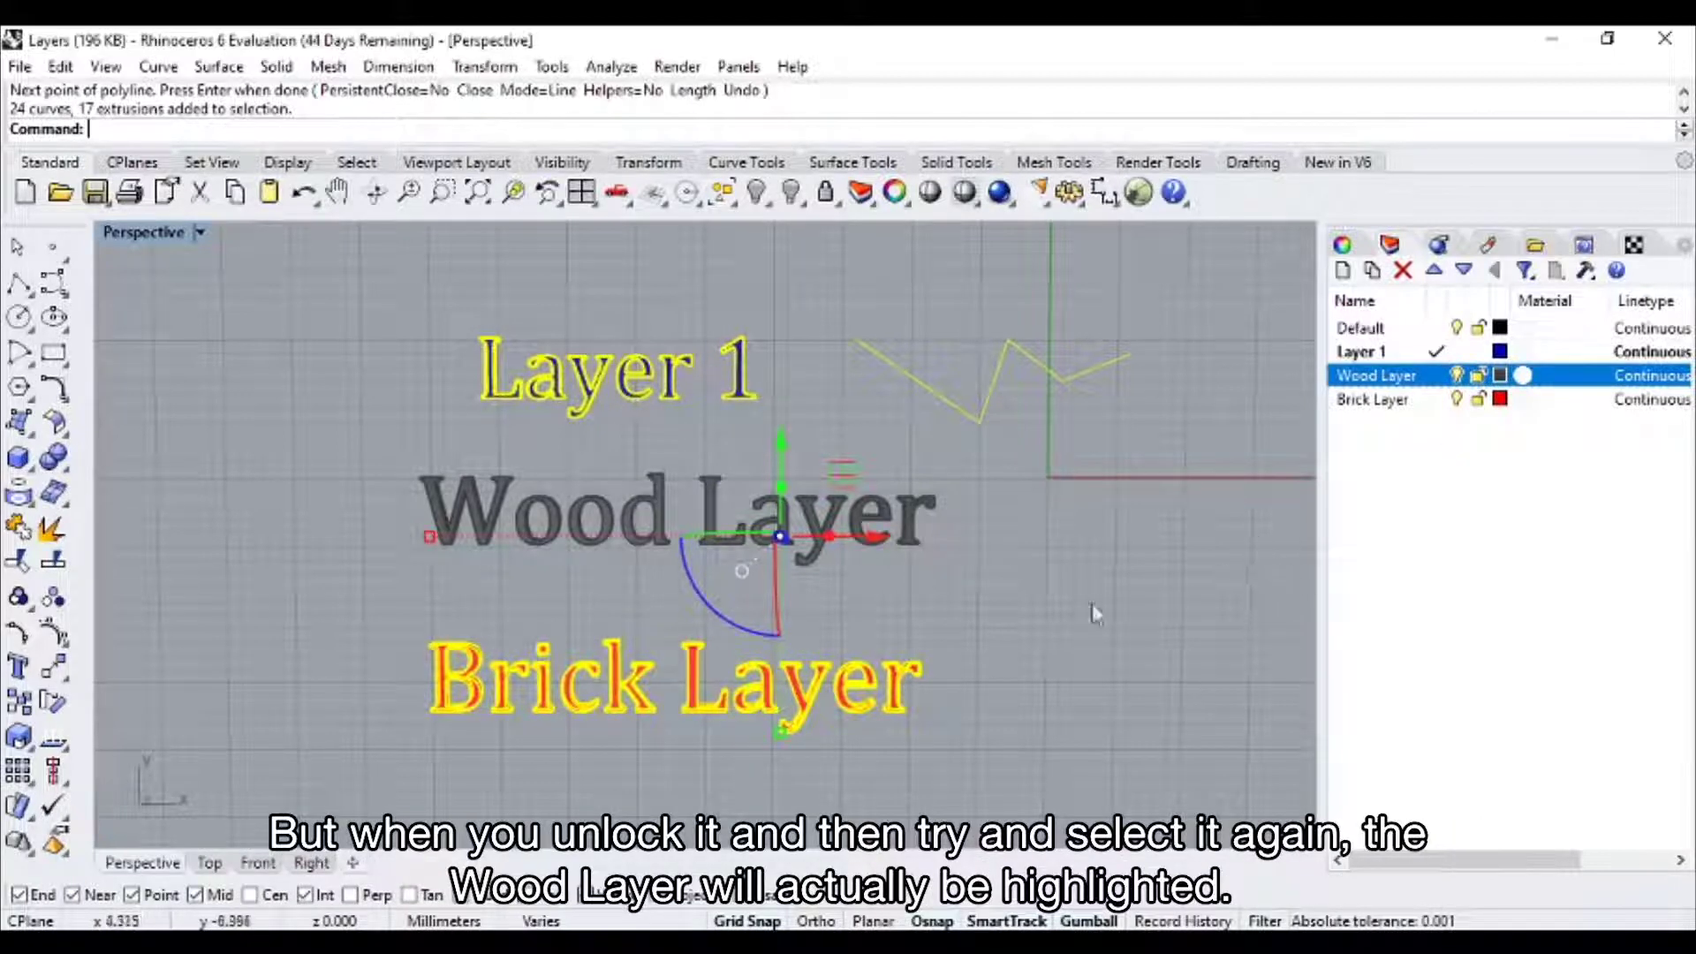
{"action": "left_click_drag", "start_coordinate": [1051, 763], "coordinate": [265, 336]}
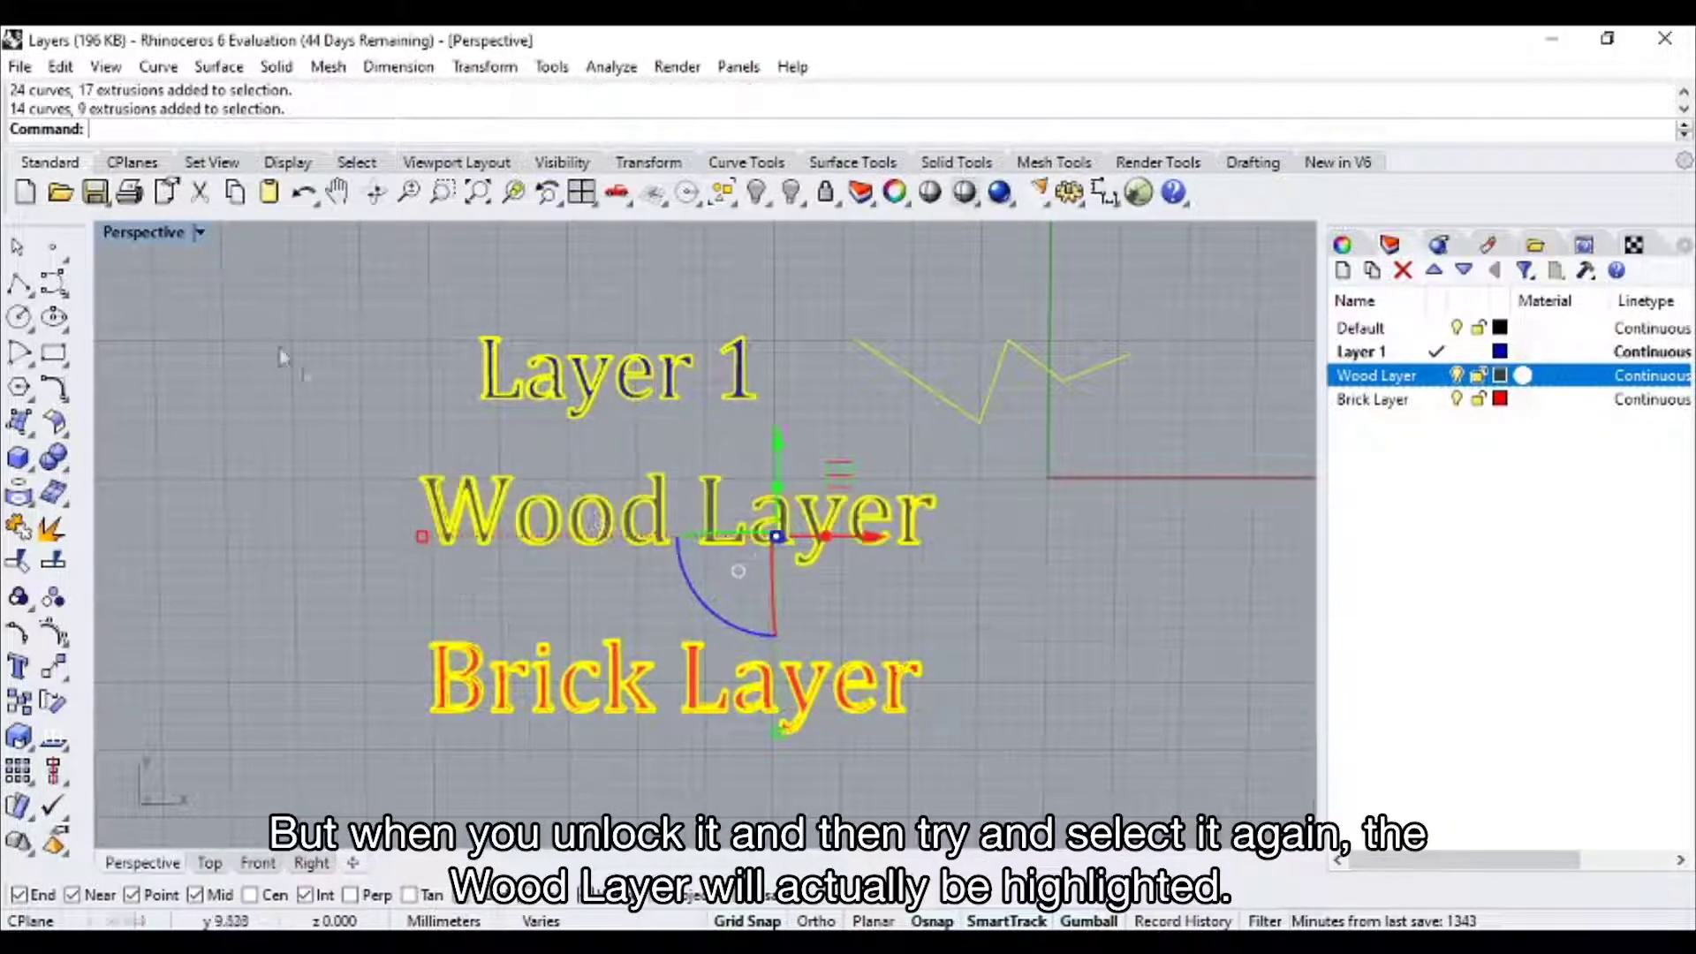
{"action": "left_click", "coordinate": [1053, 505]}
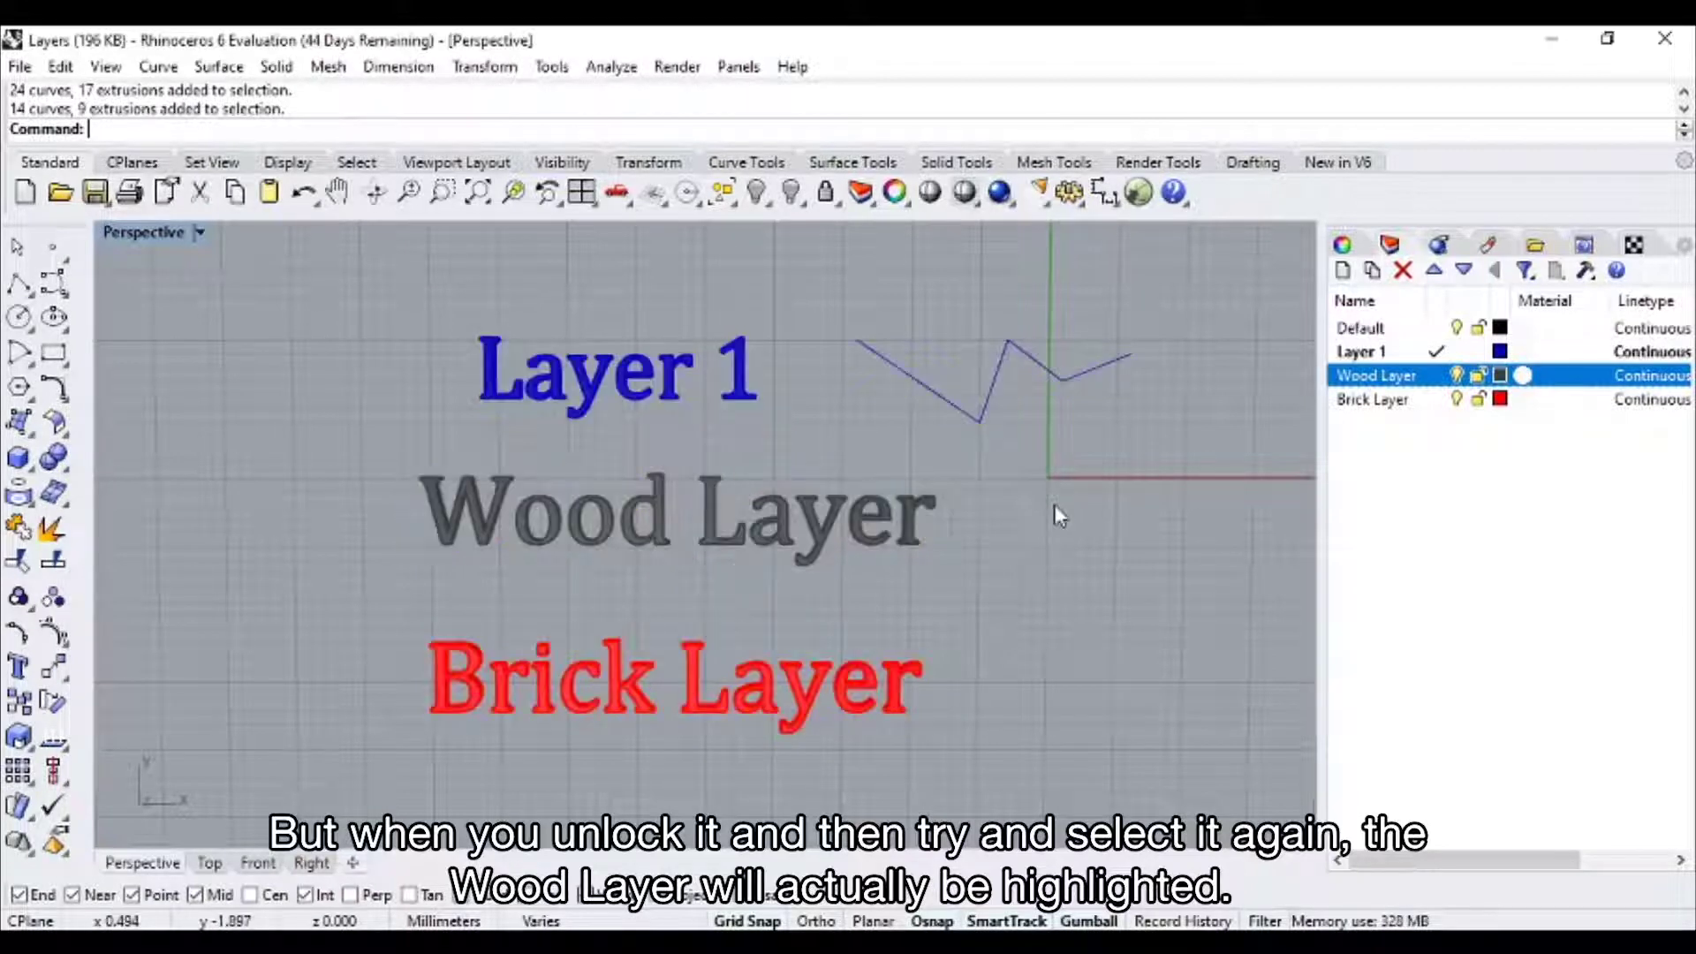
- Make the Brick Layer current and open its name for editing
{"action": "double_click", "coordinate": [1381, 400]}
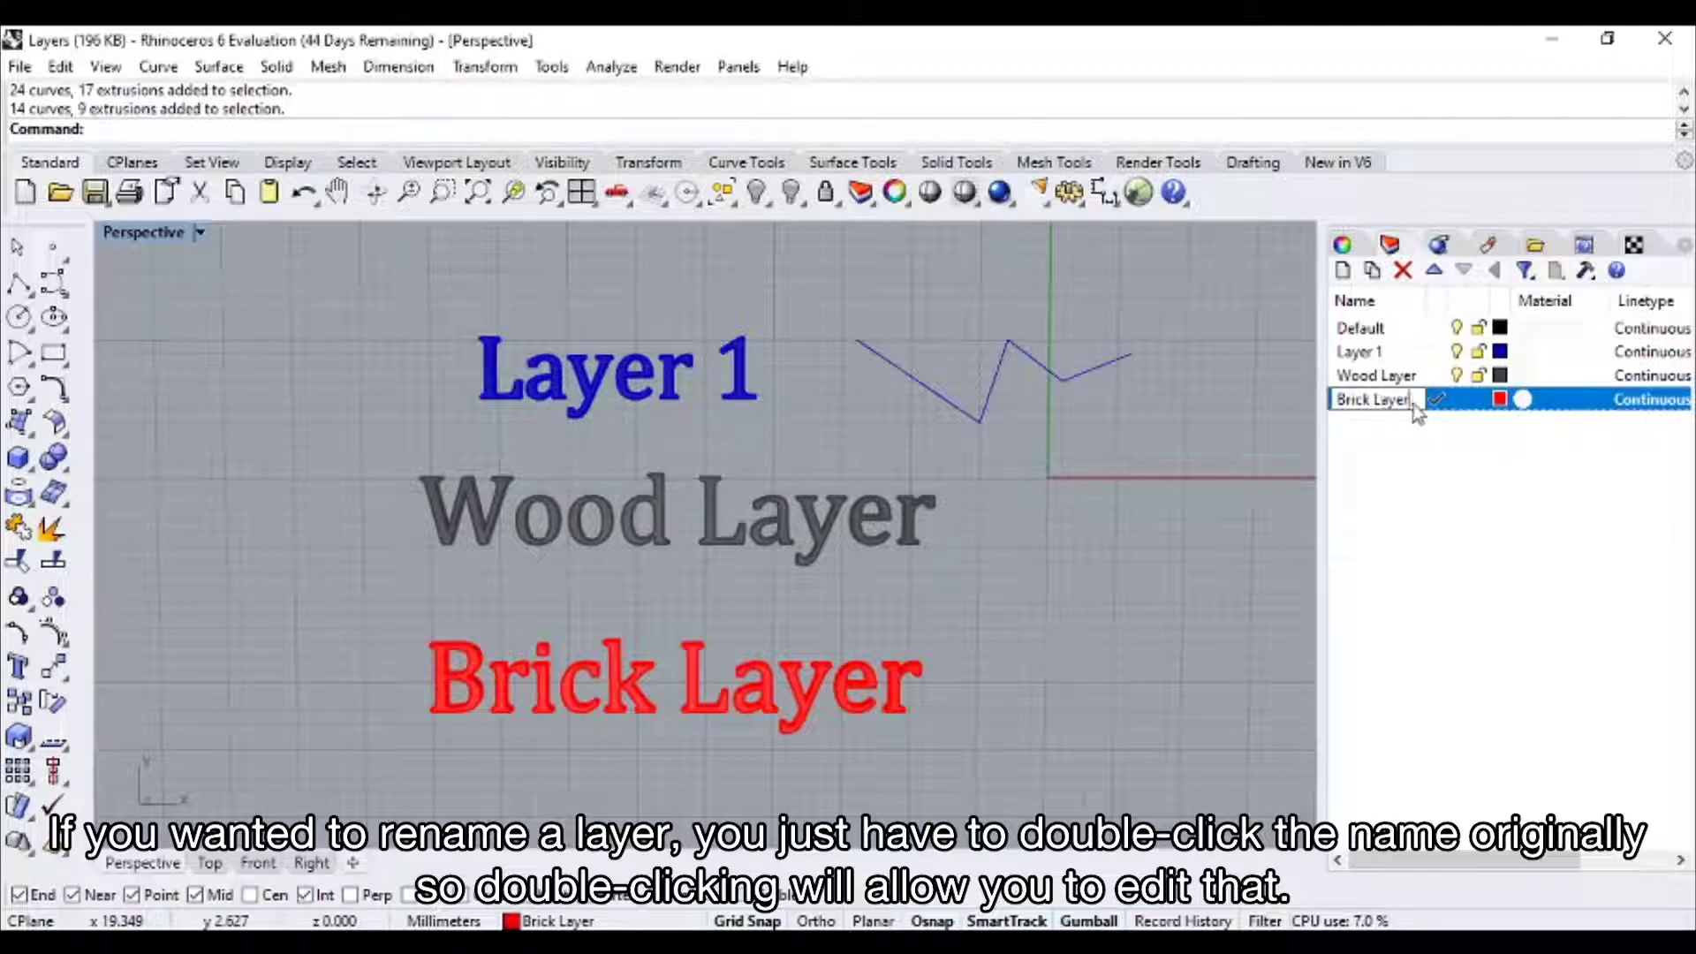
{"action": "left_click", "coordinate": [1385, 449]}
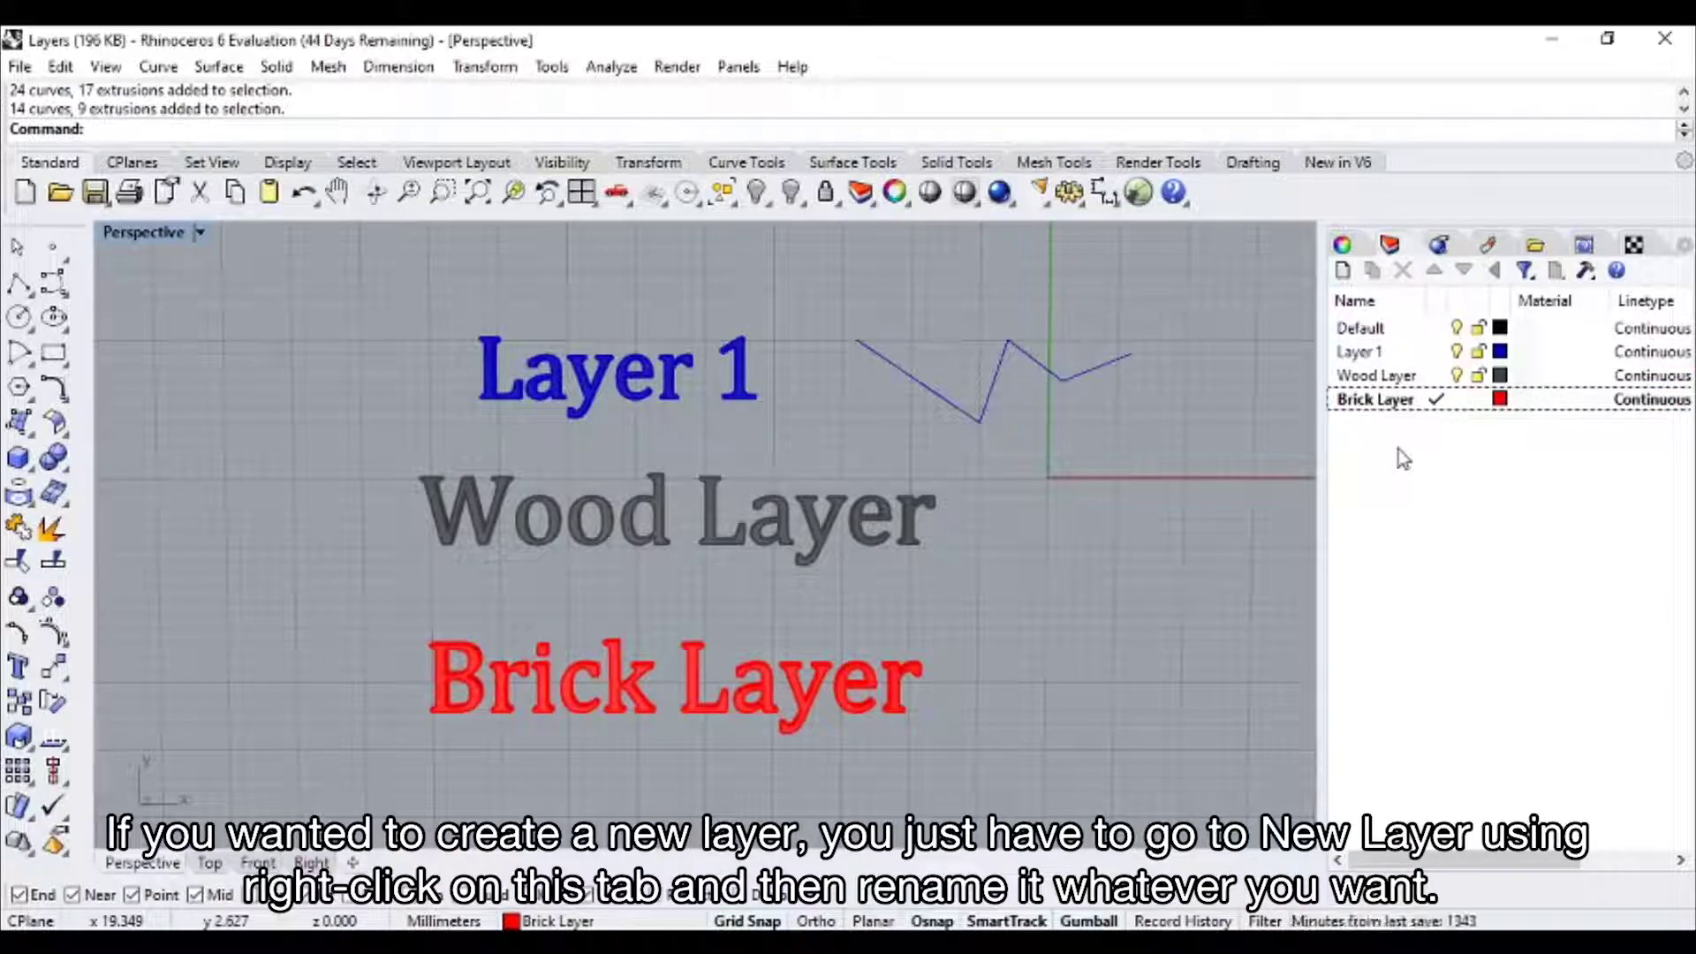
- Create a new top-level layer named Layer 2 and set its colour to bright green
{"action": "right_click", "coordinate": [1397, 449]}
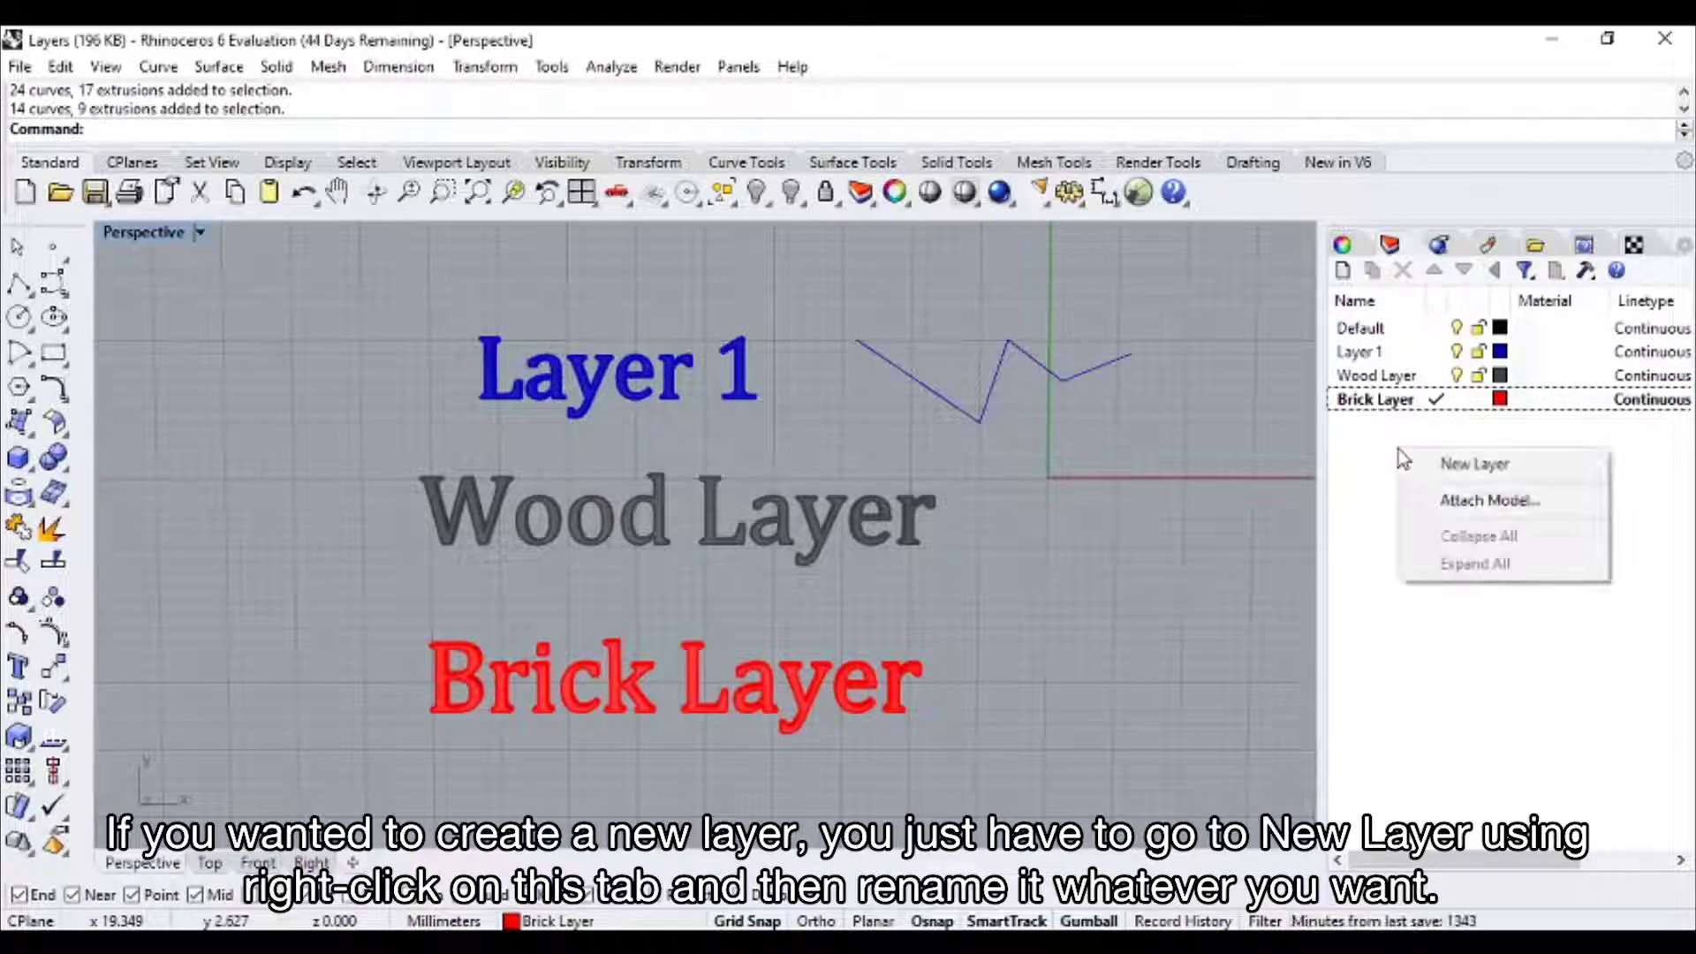
{"action": "left_click", "coordinate": [1496, 474]}
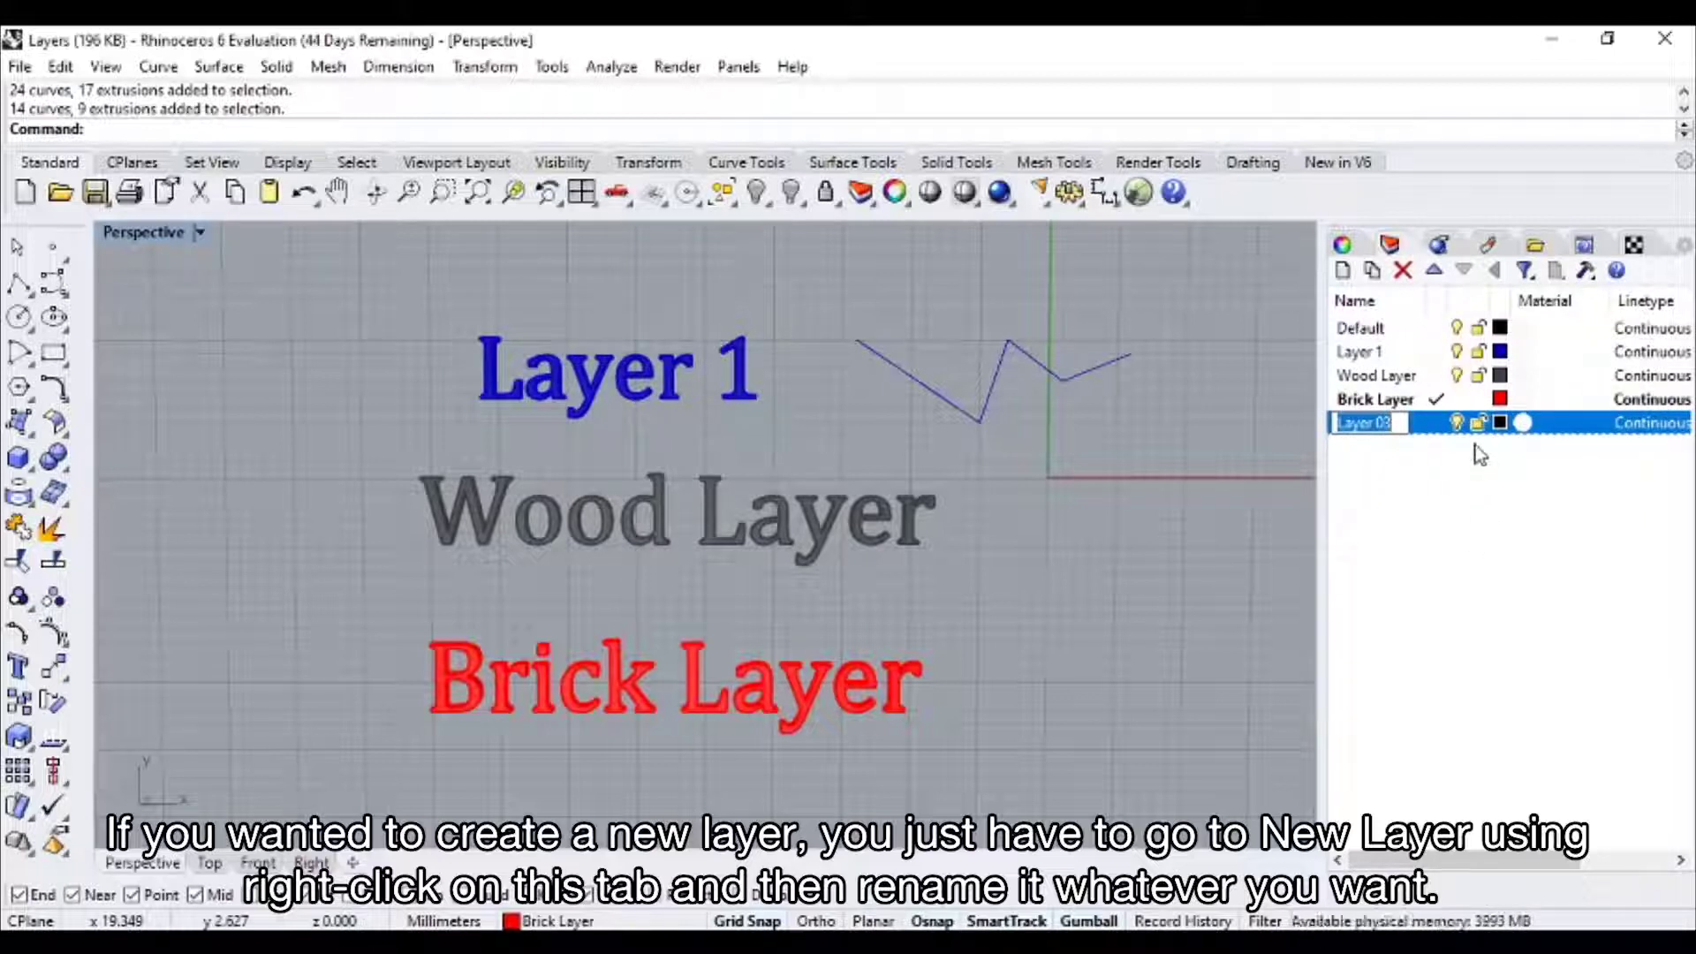
{"action": "key", "text": "BackSpace"}
{"action": "type", "text": "Laye"}
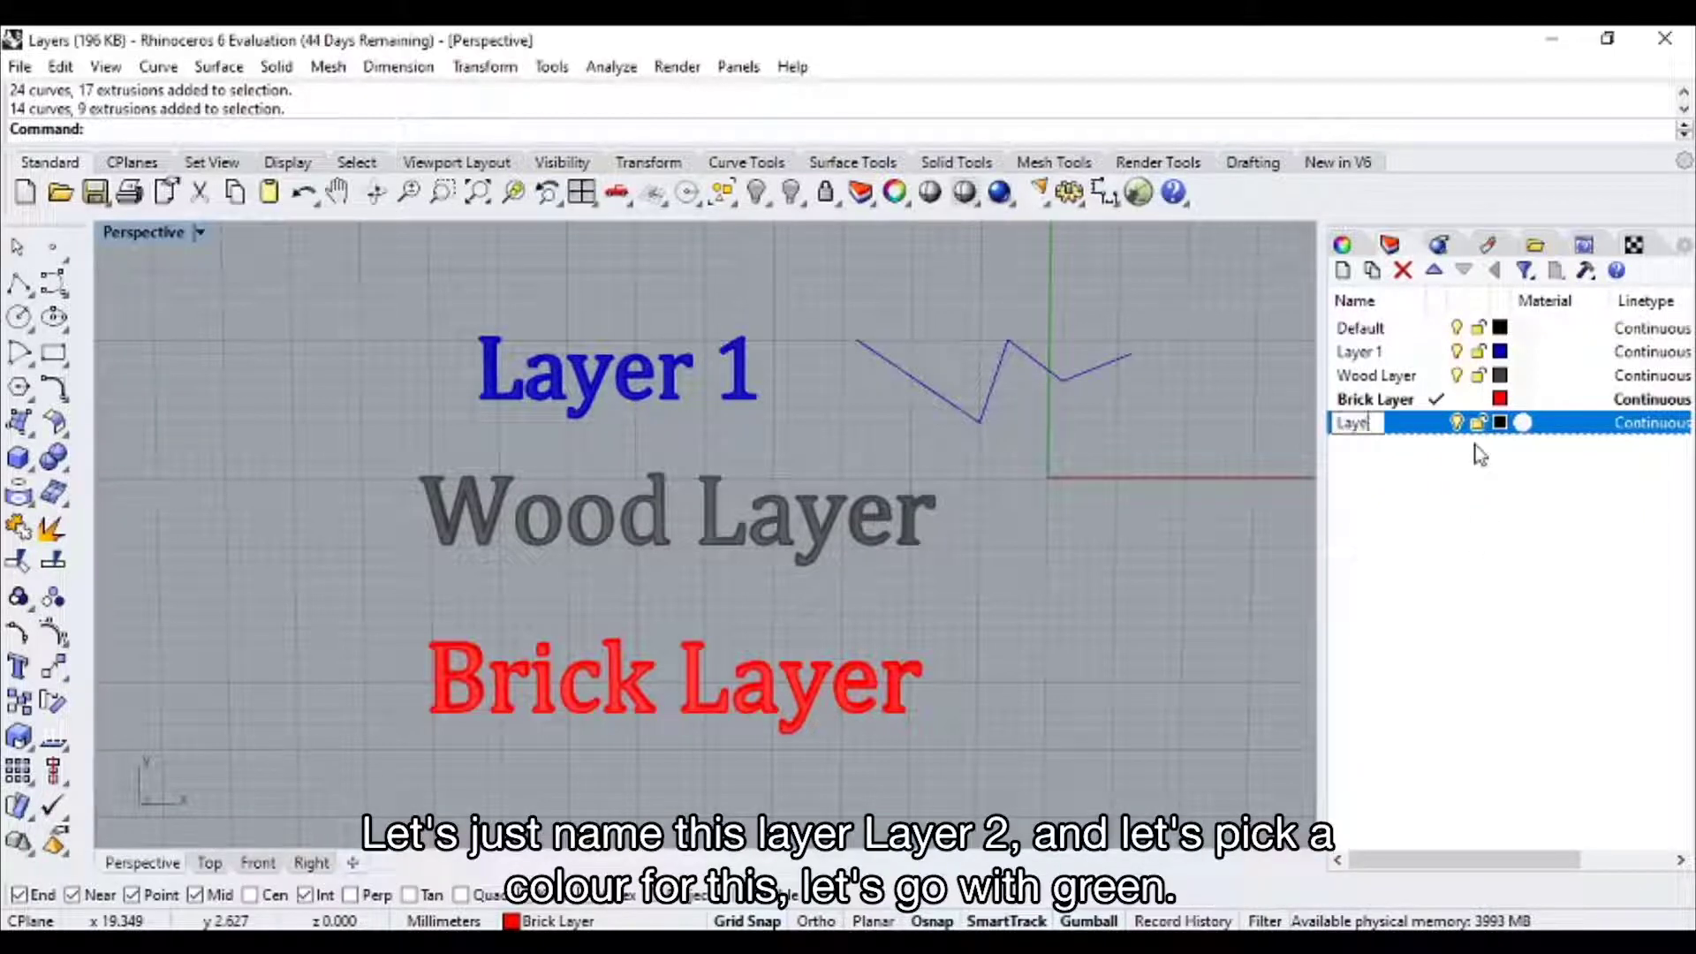
{"action": "type", "text": "r 2"}
{"action": "key", "text": "Return"}
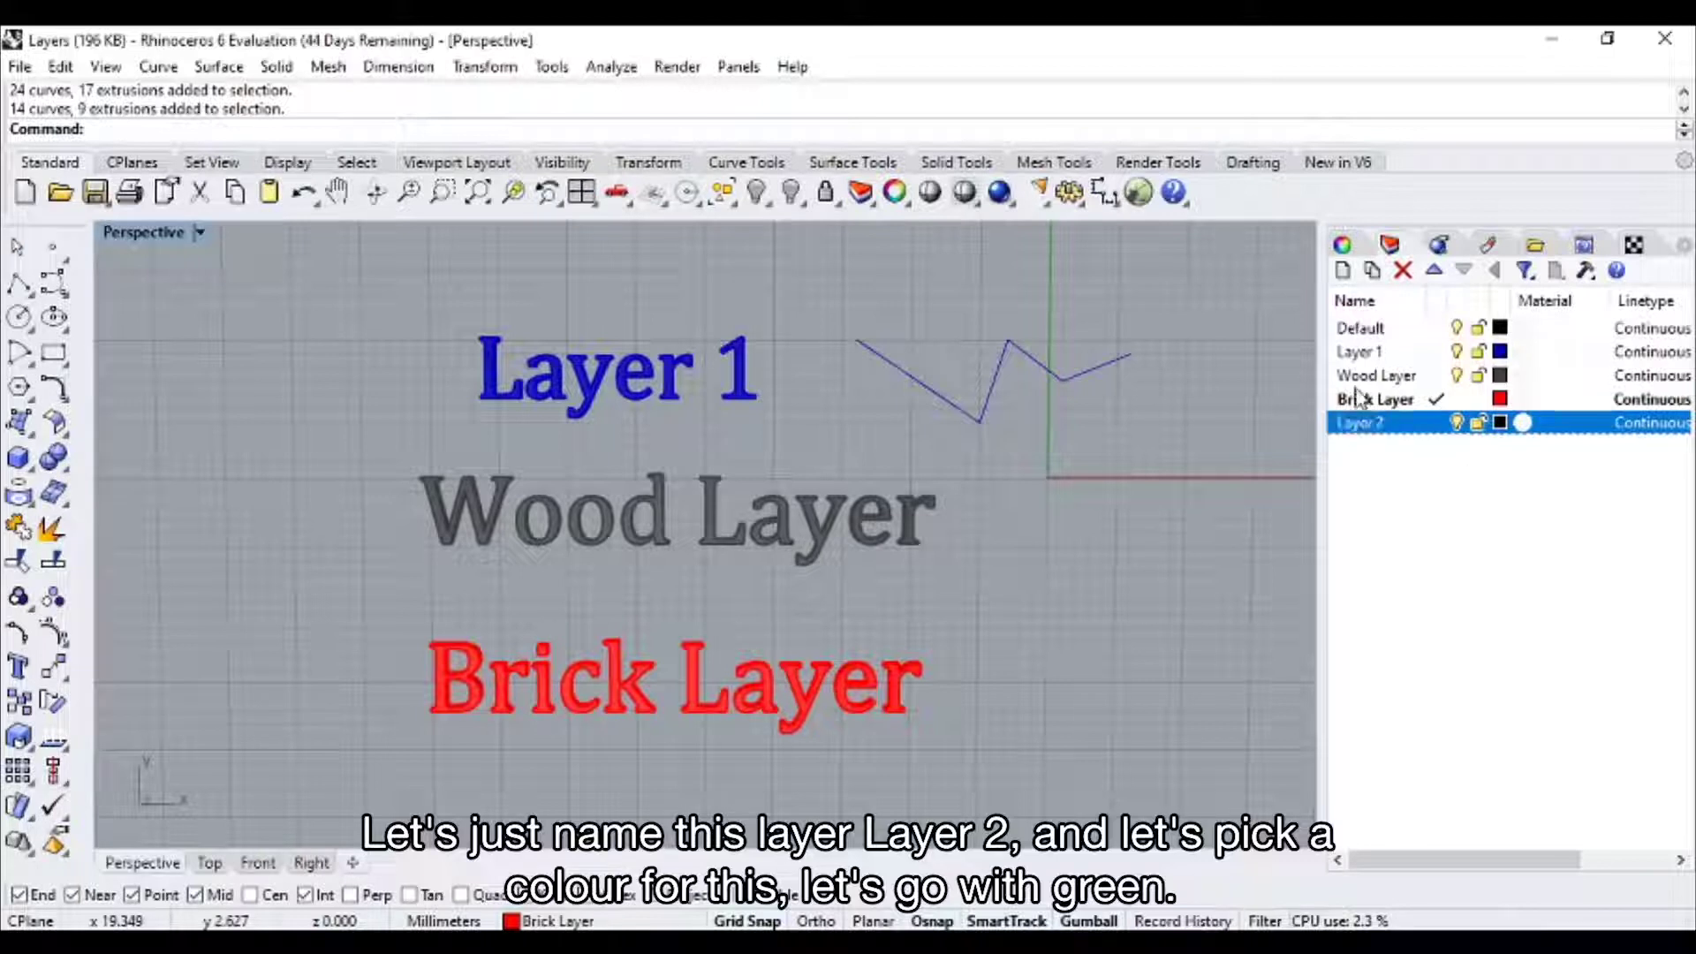
{"action": "left_click", "coordinate": [1500, 422]}
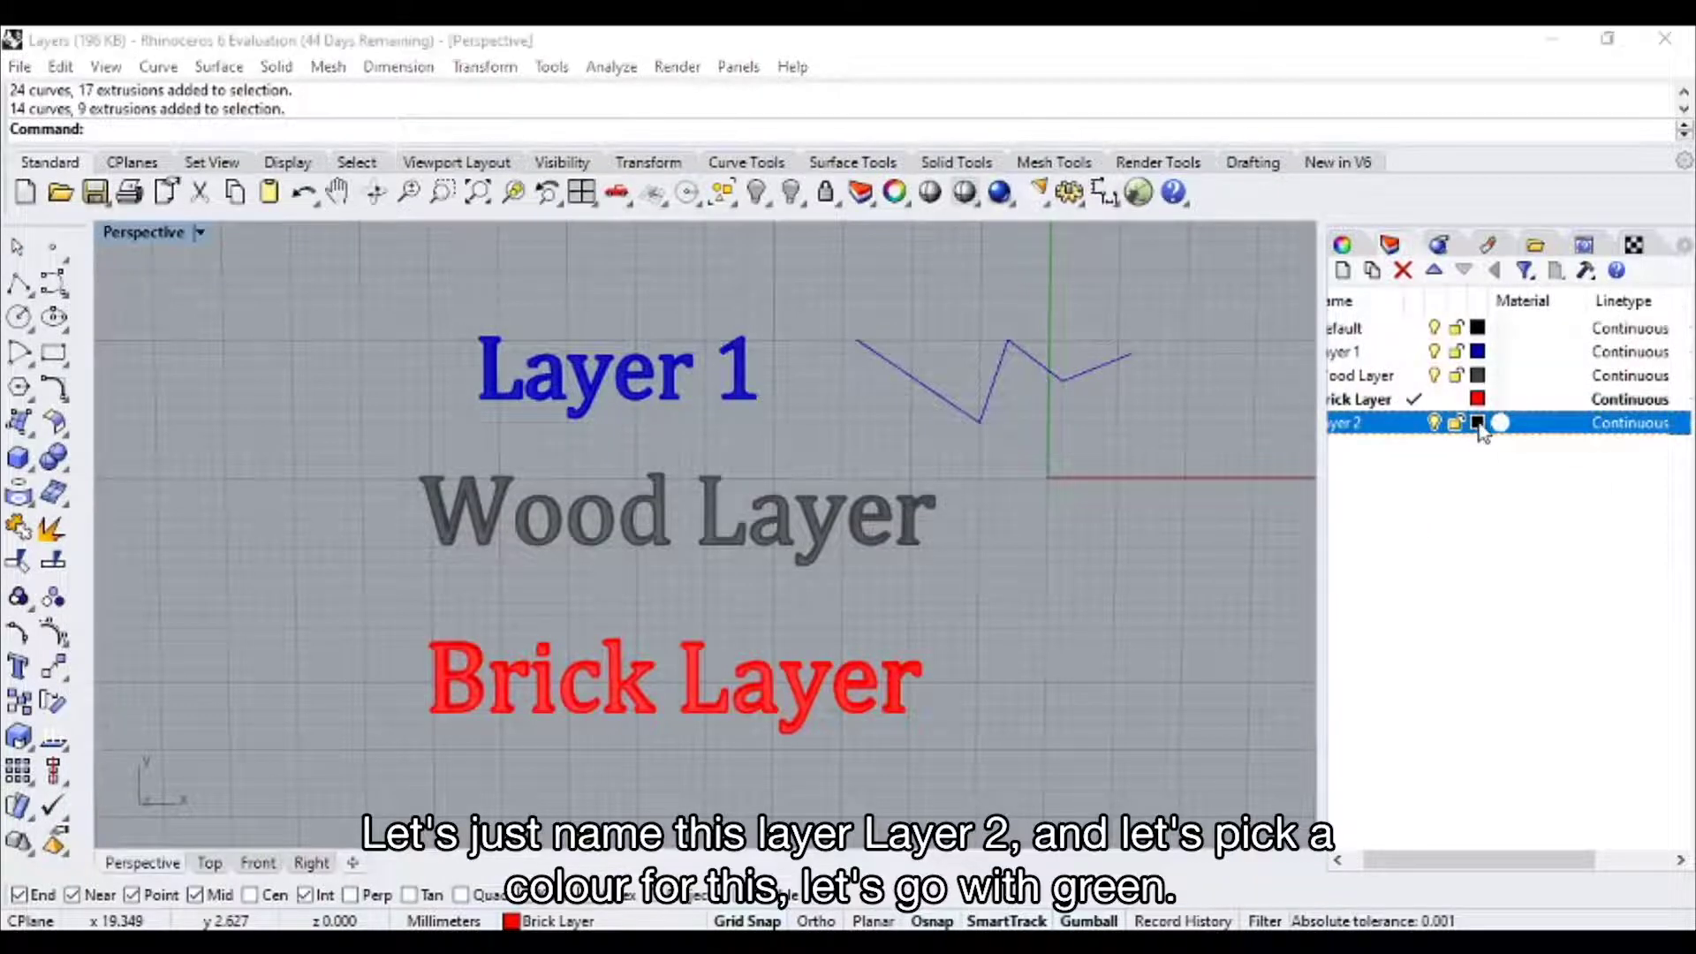
{"action": "double_click", "coordinate": [584, 450]}
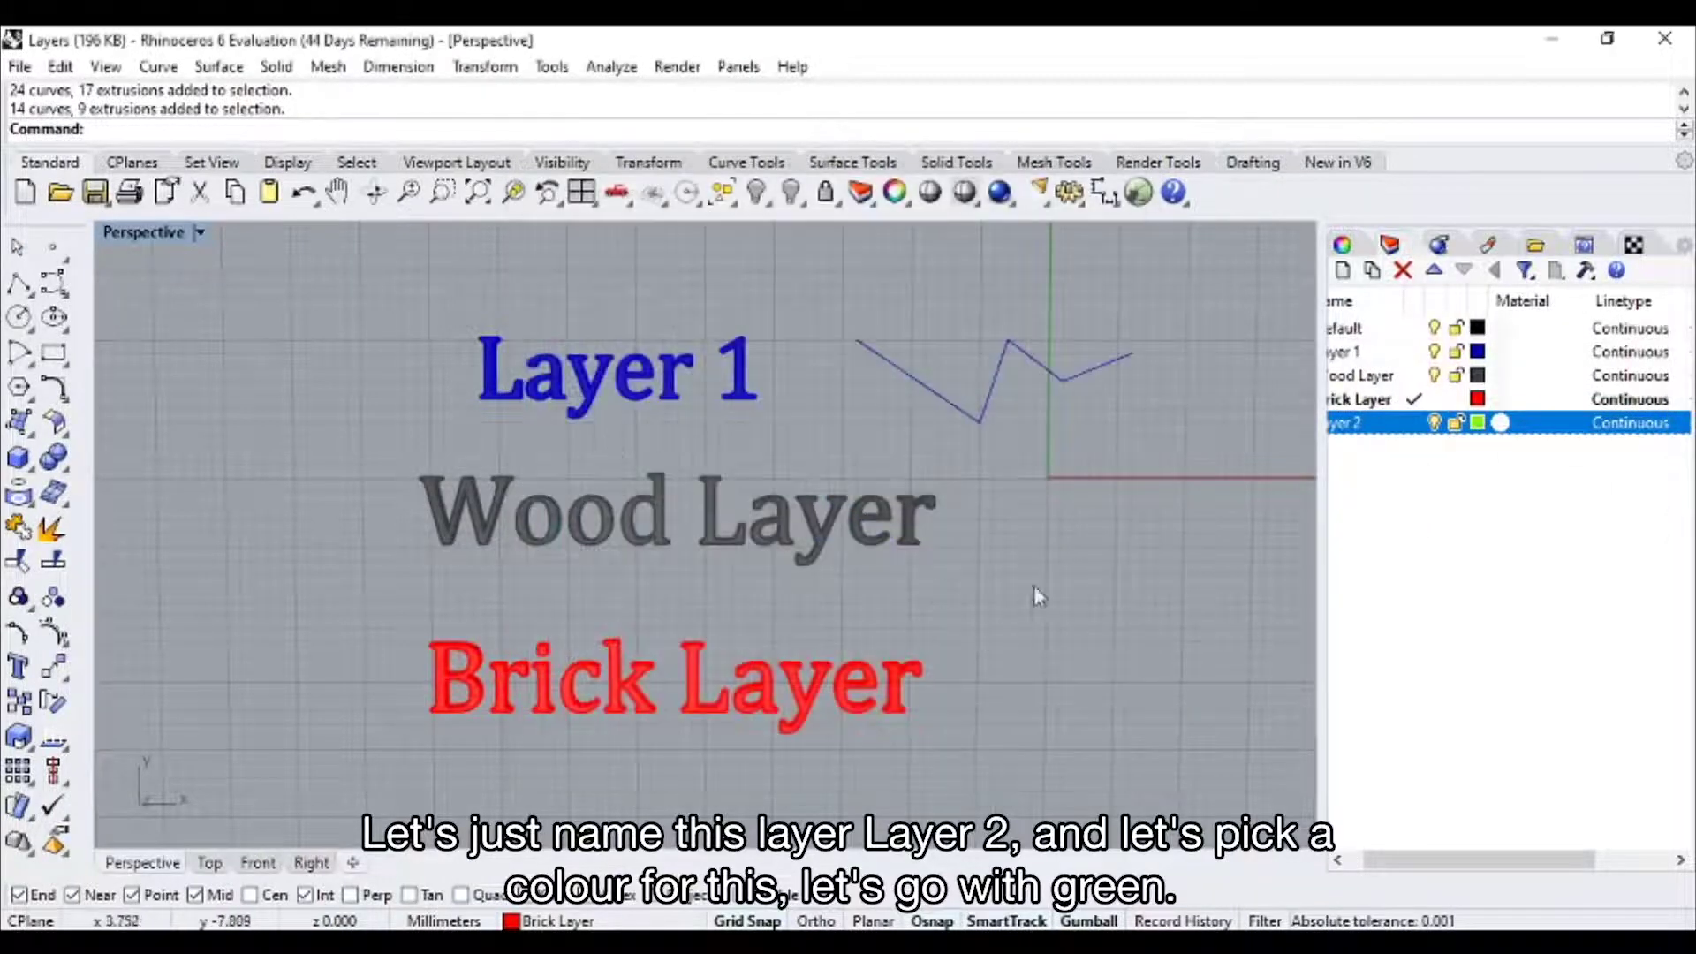
{"action": "right_click_drag", "start_coordinate": [765, 603], "coordinate": [758, 491], "text": "shift"}
{"action": "left_click", "coordinate": [18, 283]}
{"action": "left_click", "coordinate": [698, 657]}
{"action": "left_click", "coordinate": [922, 699]}
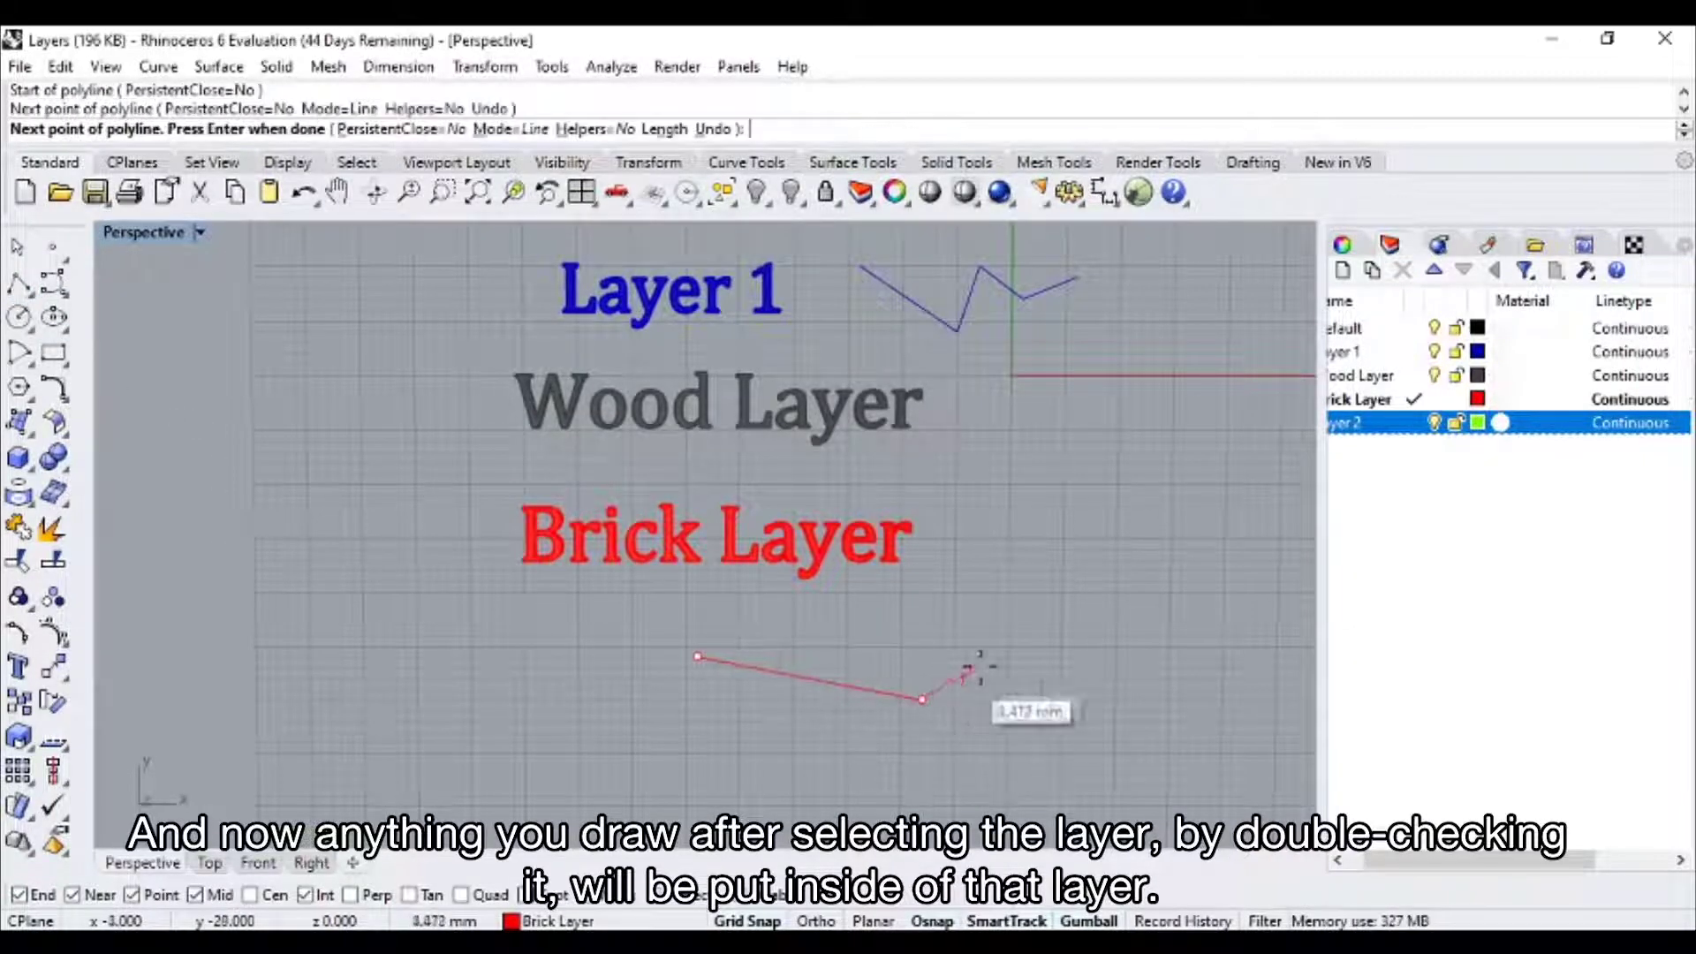
{"action": "left_click", "coordinate": [996, 634]}
{"action": "key", "text": "Escape"}
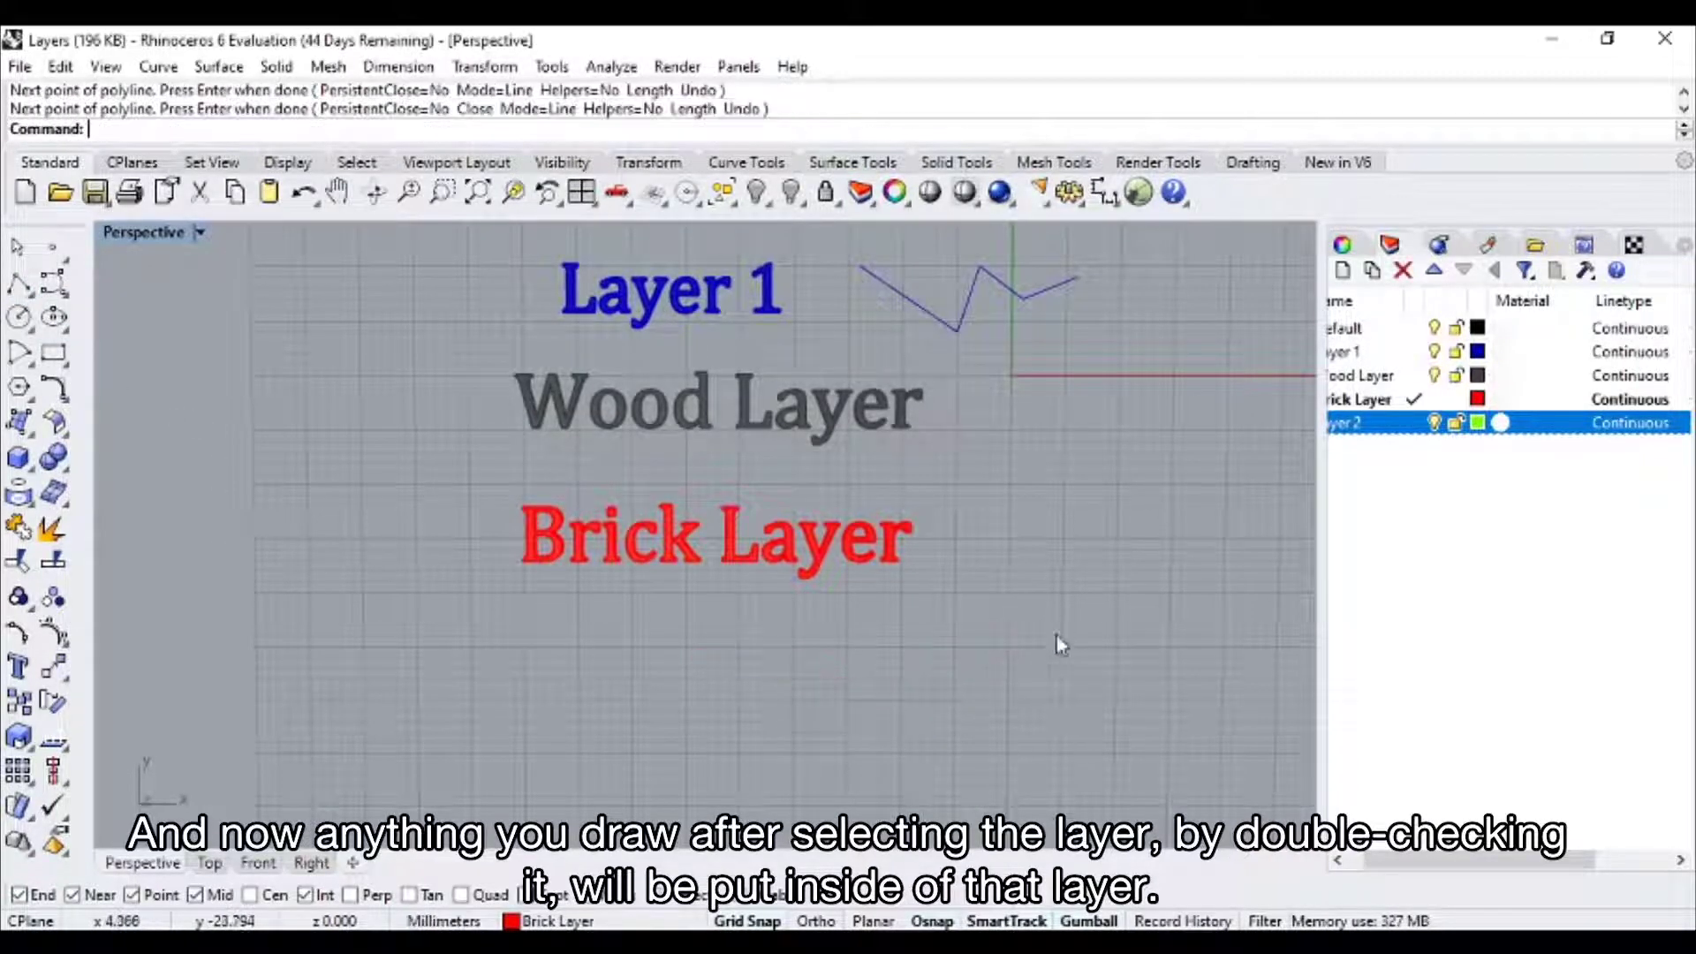
- Make Layer 2 current and draw an open six-point zigzag polyline on it below the red Brick Layer text
{"action": "left_click", "coordinate": [1408, 431]}
{"action": "double_click", "coordinate": [1381, 426]}
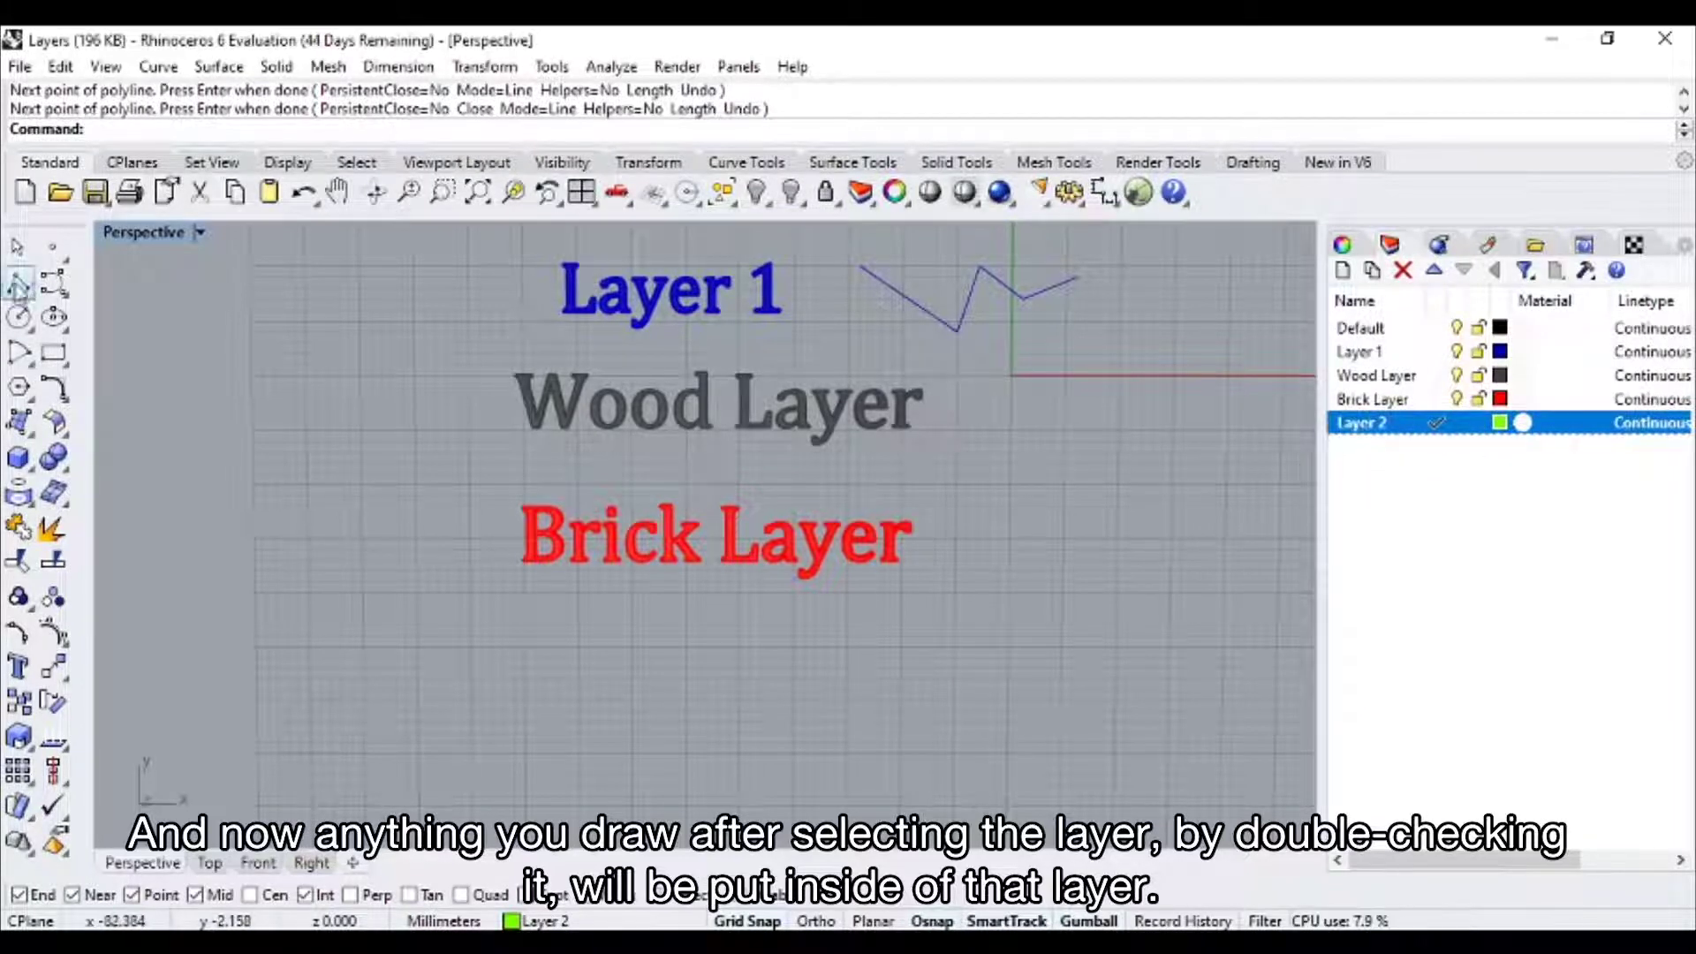
{"action": "left_click", "coordinate": [18, 283]}
{"action": "left_click", "coordinate": [632, 699]}
{"action": "left_click", "coordinate": [750, 774]}
{"action": "left_click", "coordinate": [760, 688]}
{"action": "left_click", "coordinate": [814, 731]}
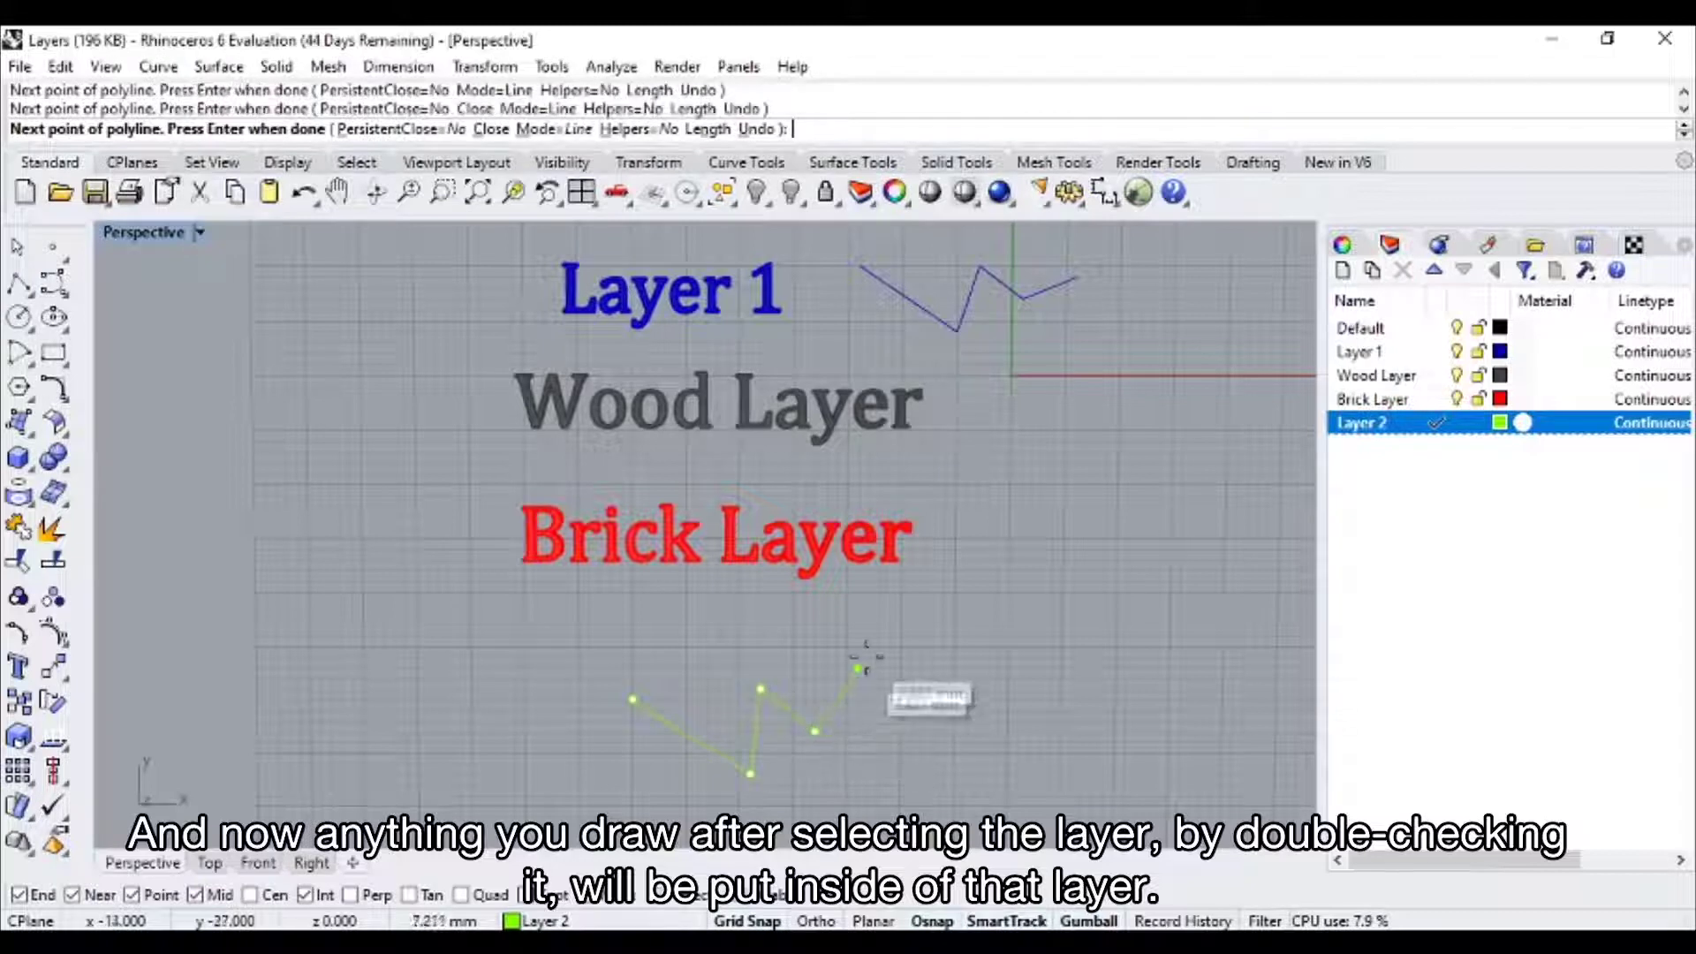
{"action": "left_click", "coordinate": [868, 657]}
{"action": "key", "text": "Return"}
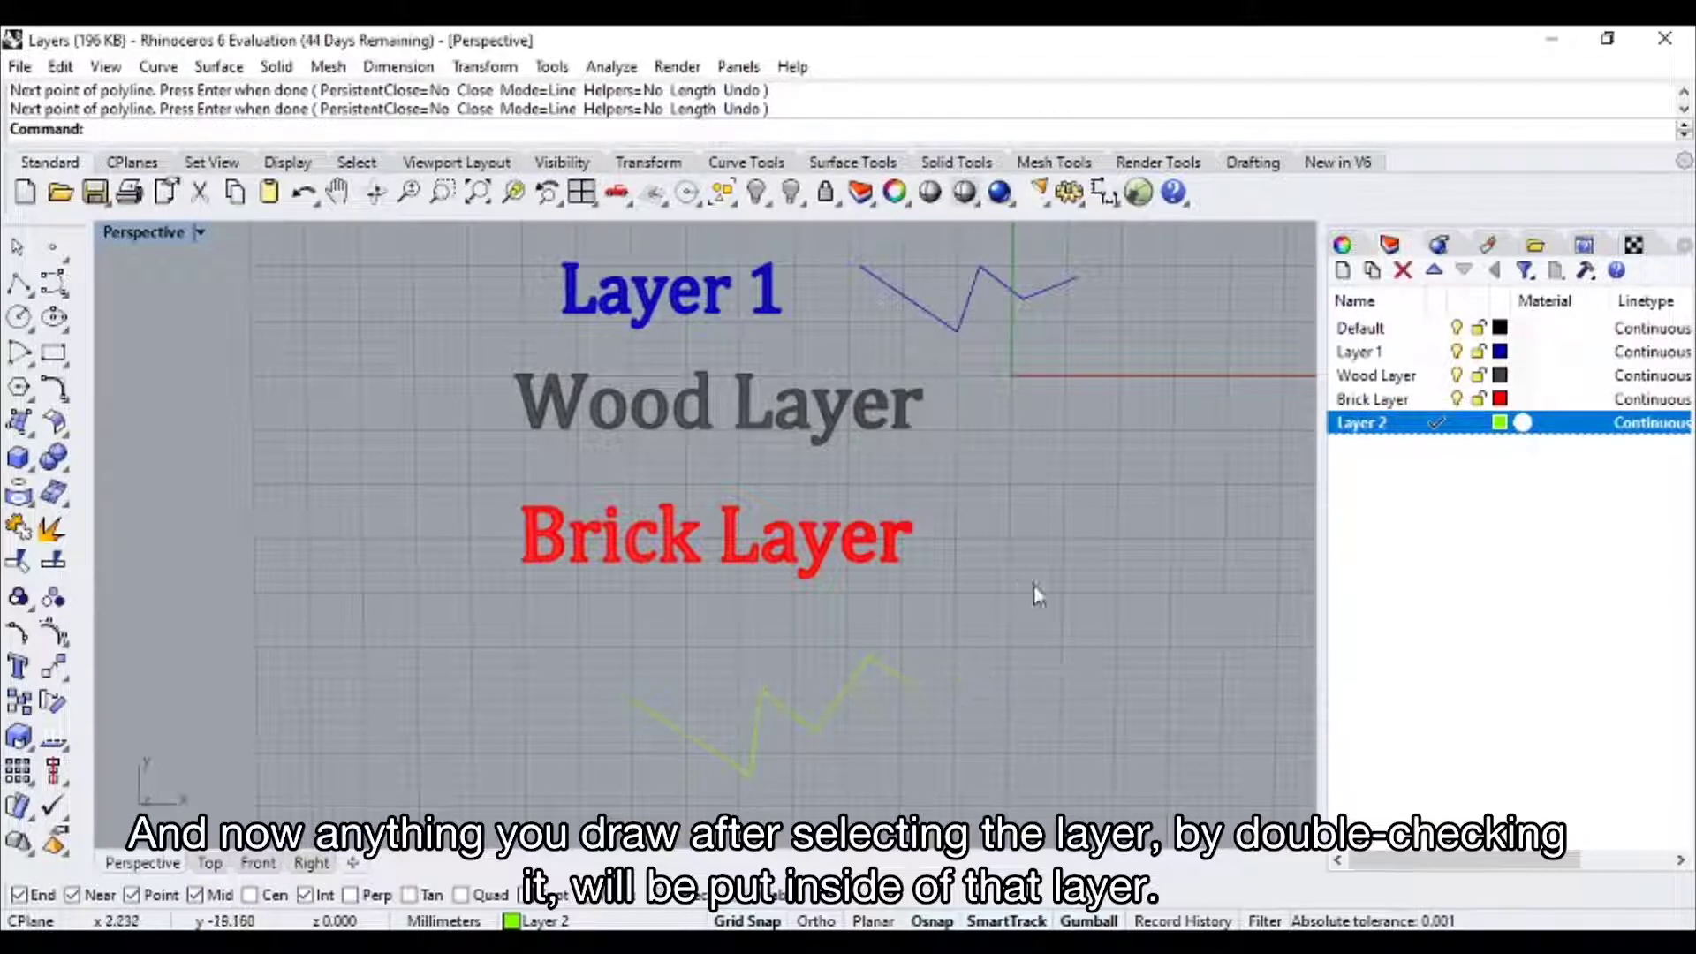
- Add a sublayer named Plywood under the Wood Layer
{"action": "right_click_drag", "start_coordinate": [908, 444], "coordinate": [593, 517], "text": "shift"}
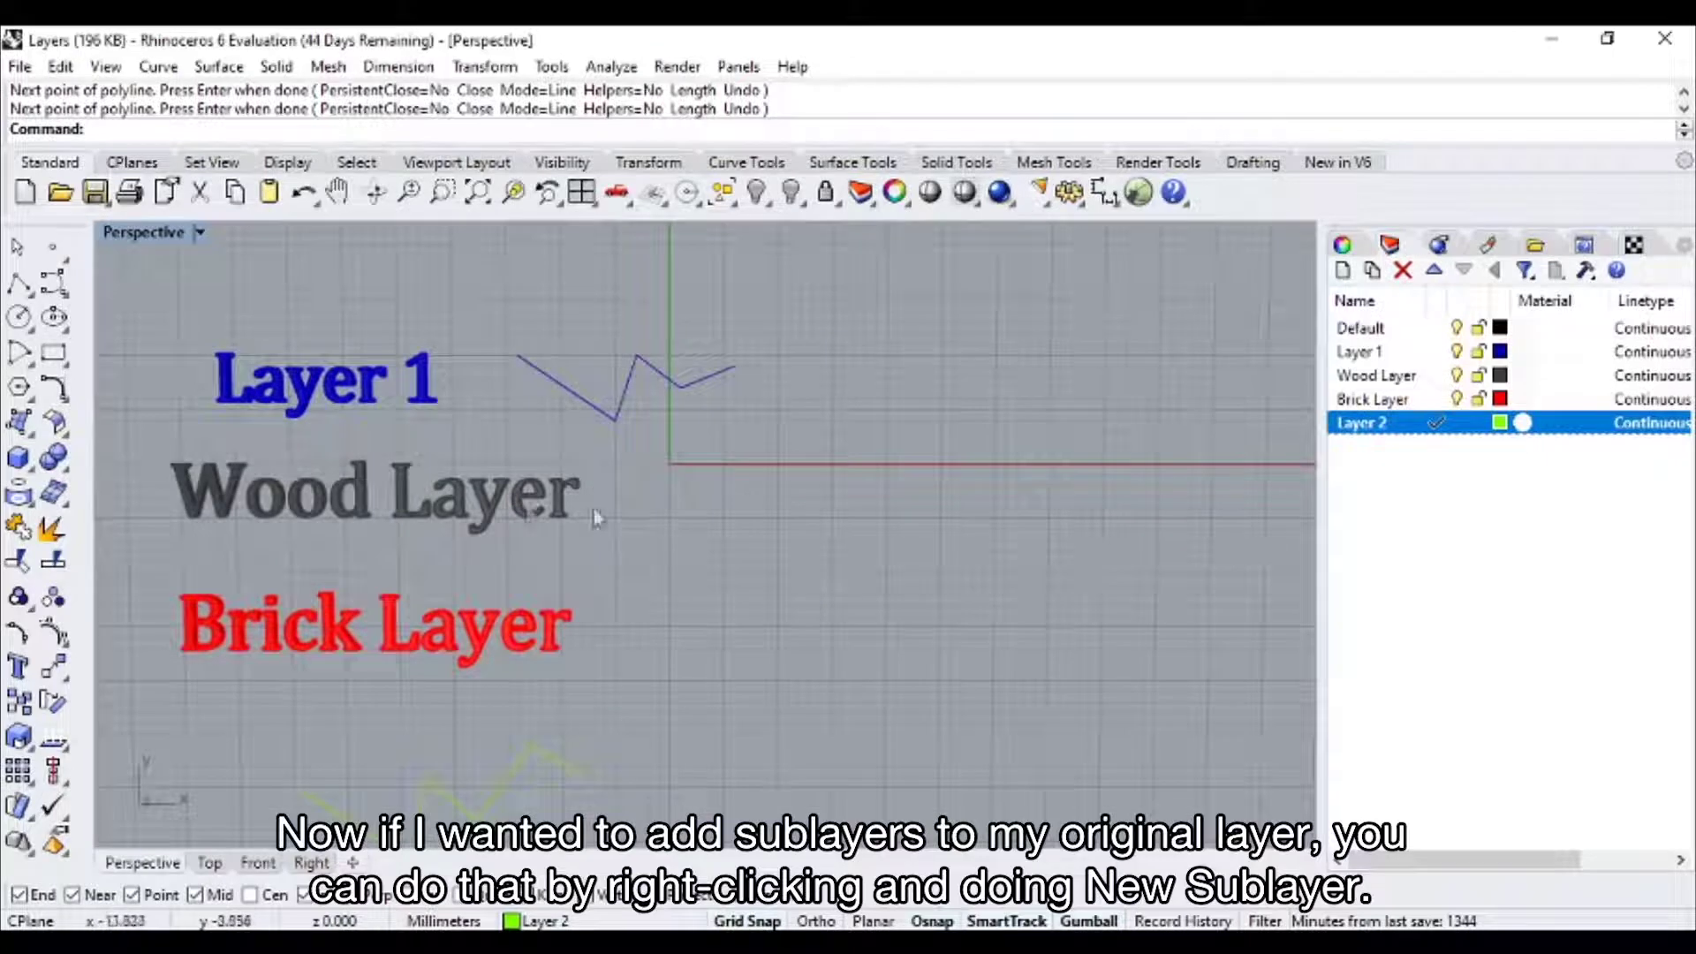
{"action": "right_click", "coordinate": [1396, 381]}
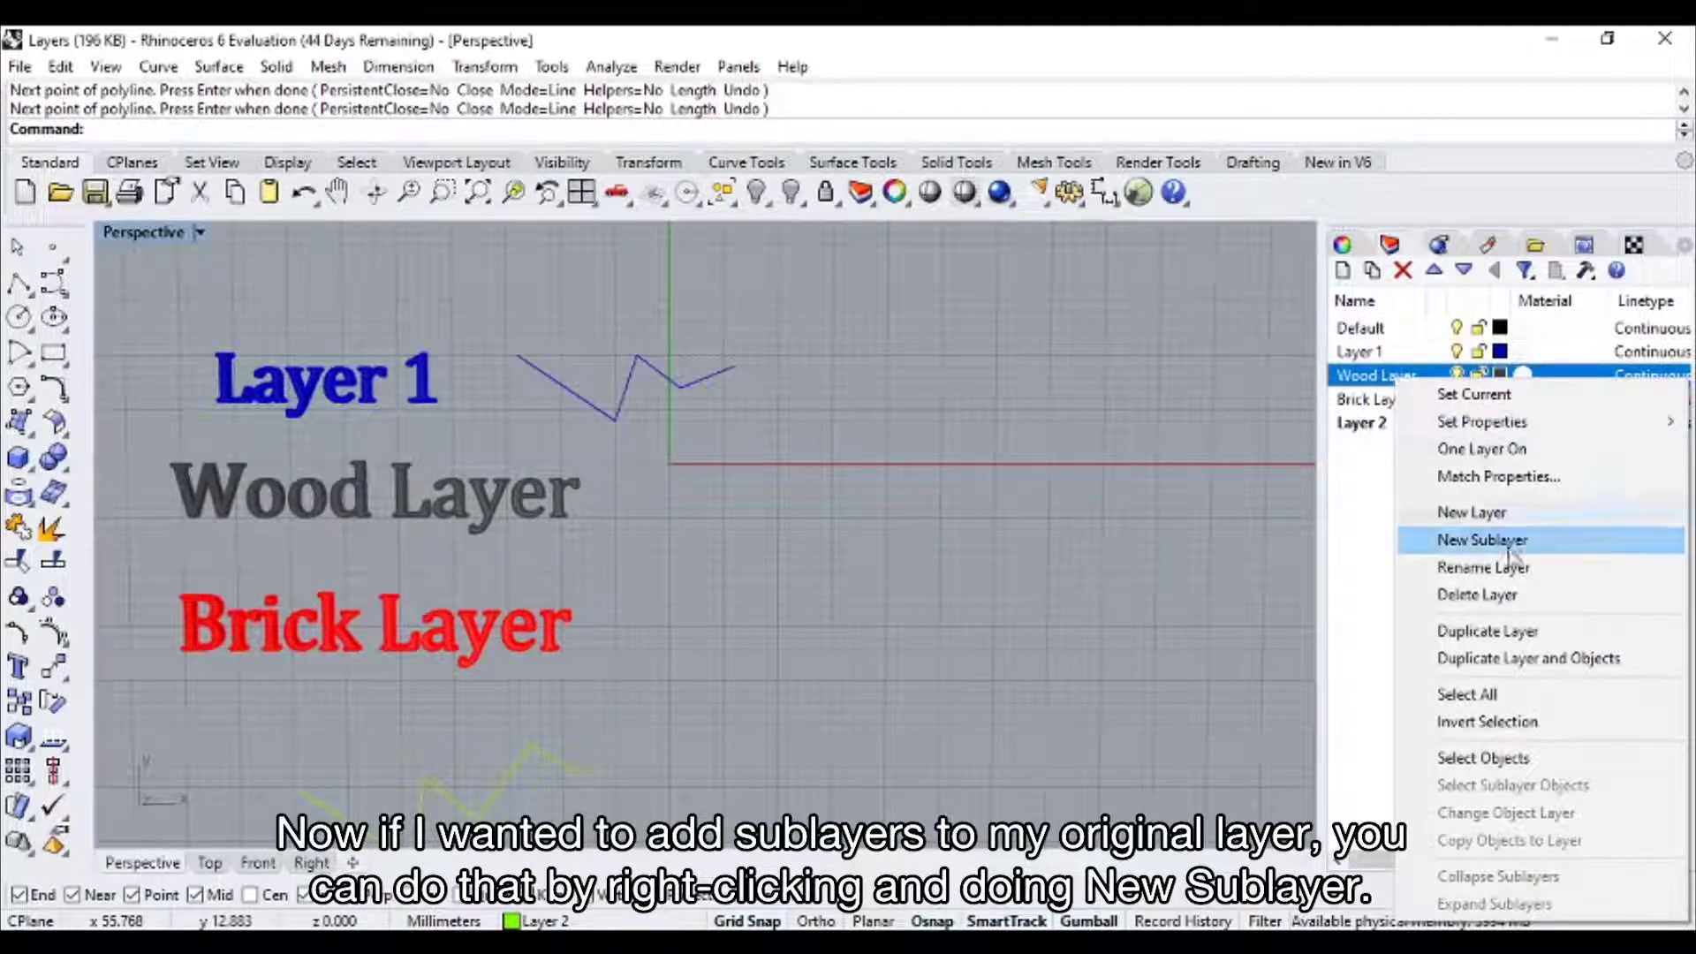
{"action": "left_click", "coordinate": [1513, 541]}
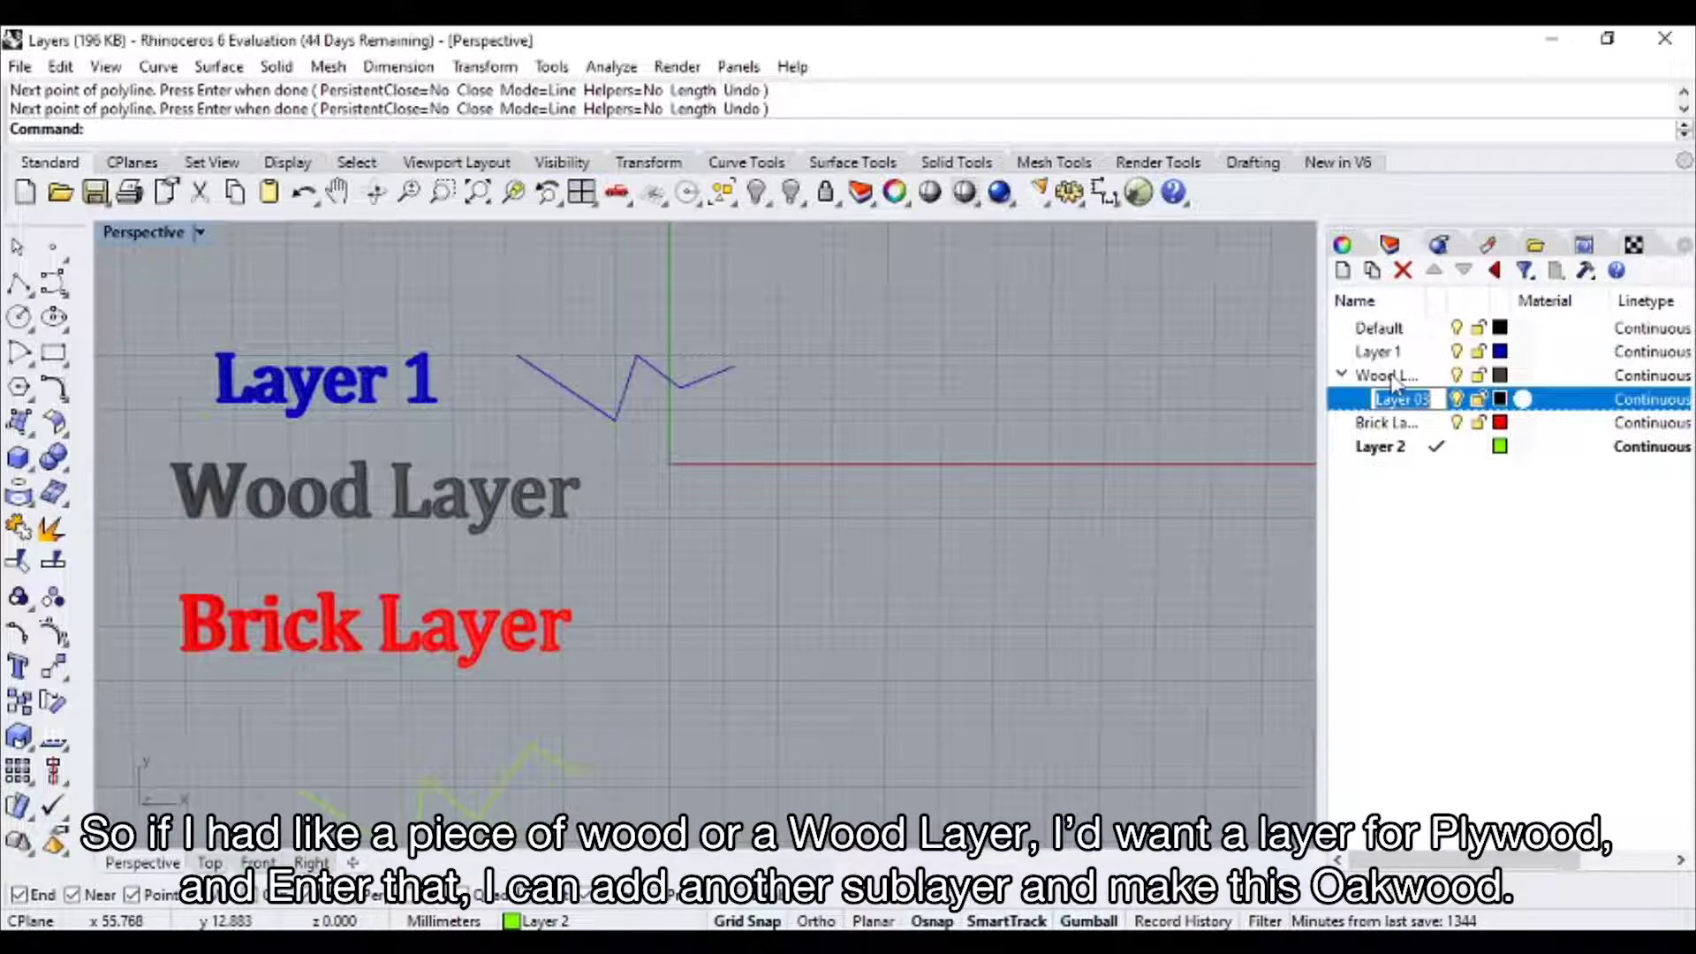
{"action": "key", "text": "BackSpace"}
{"action": "type", "text": "Plywood"}
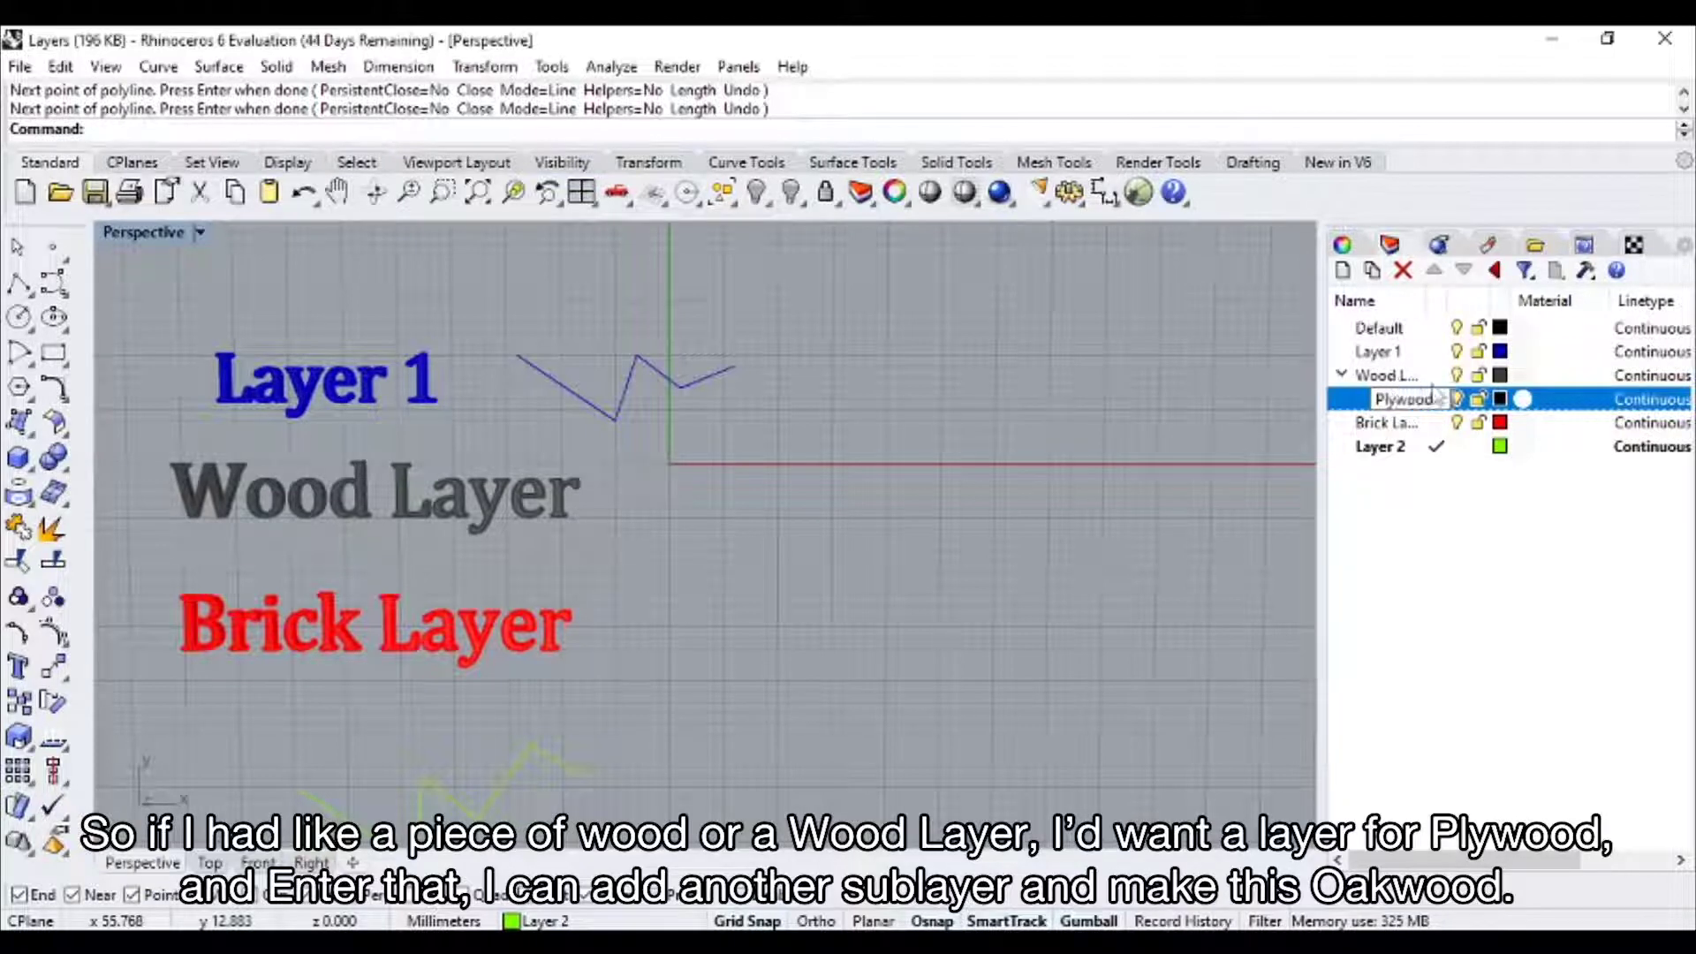
{"action": "key", "text": "Return"}
- Add a second sublayer under the Wood Layer and name it Oak wood
{"action": "right_click", "coordinate": [1392, 376]}
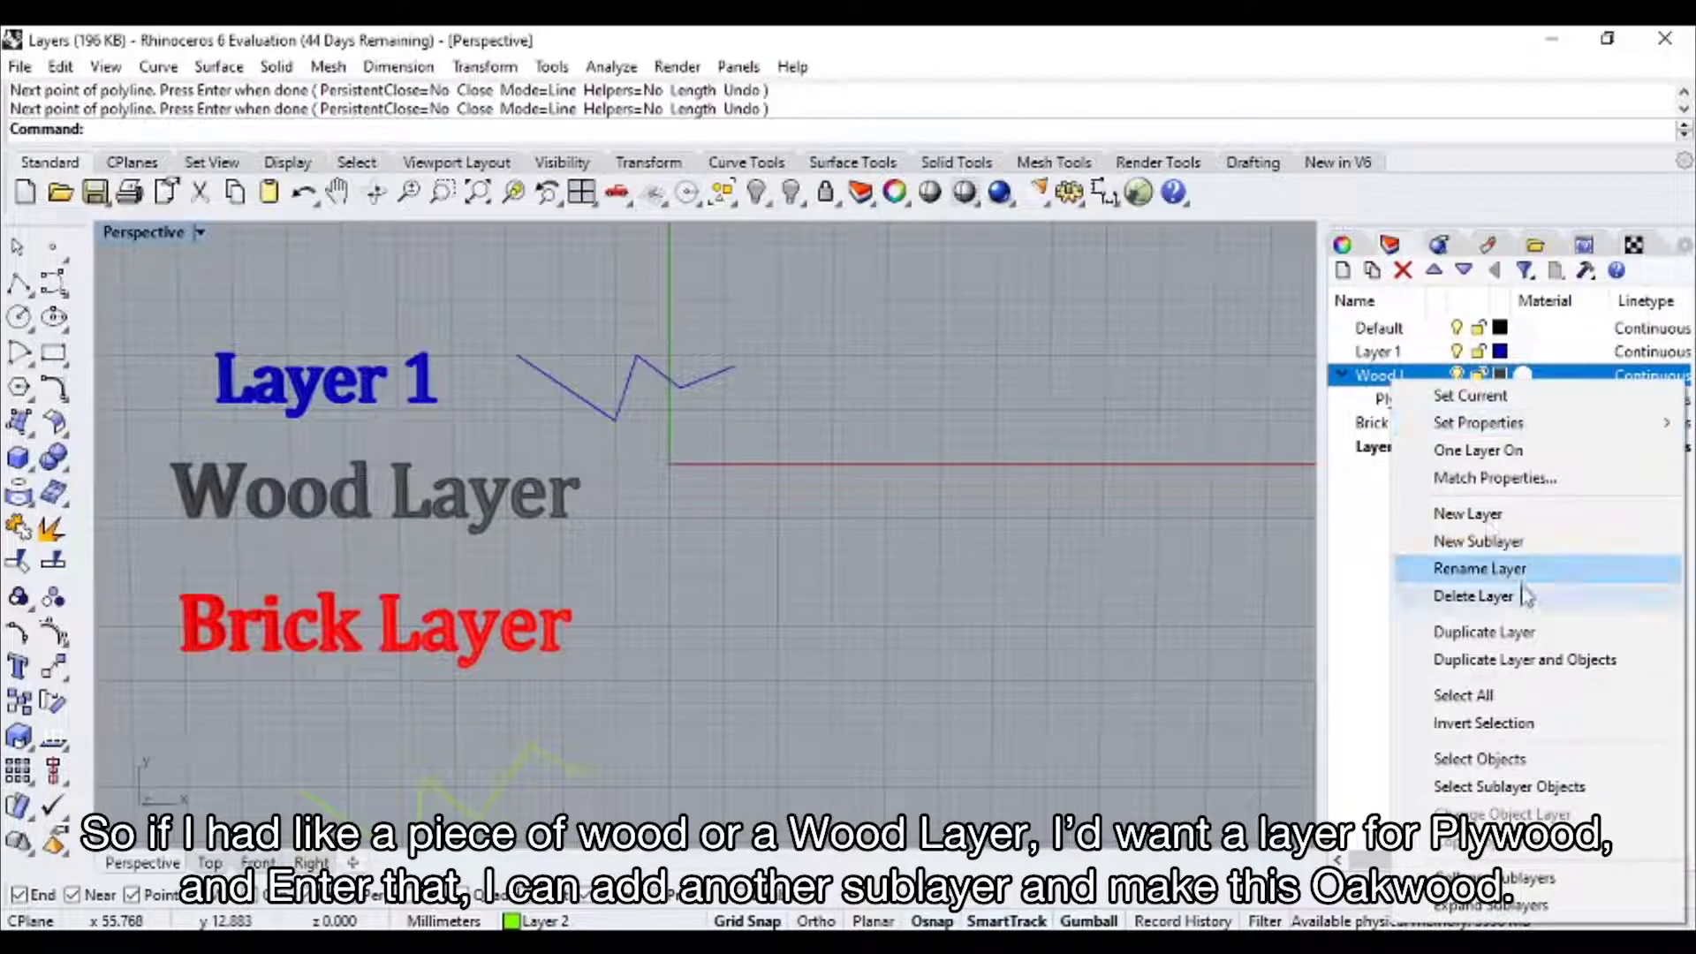
{"action": "left_click", "coordinate": [1525, 543]}
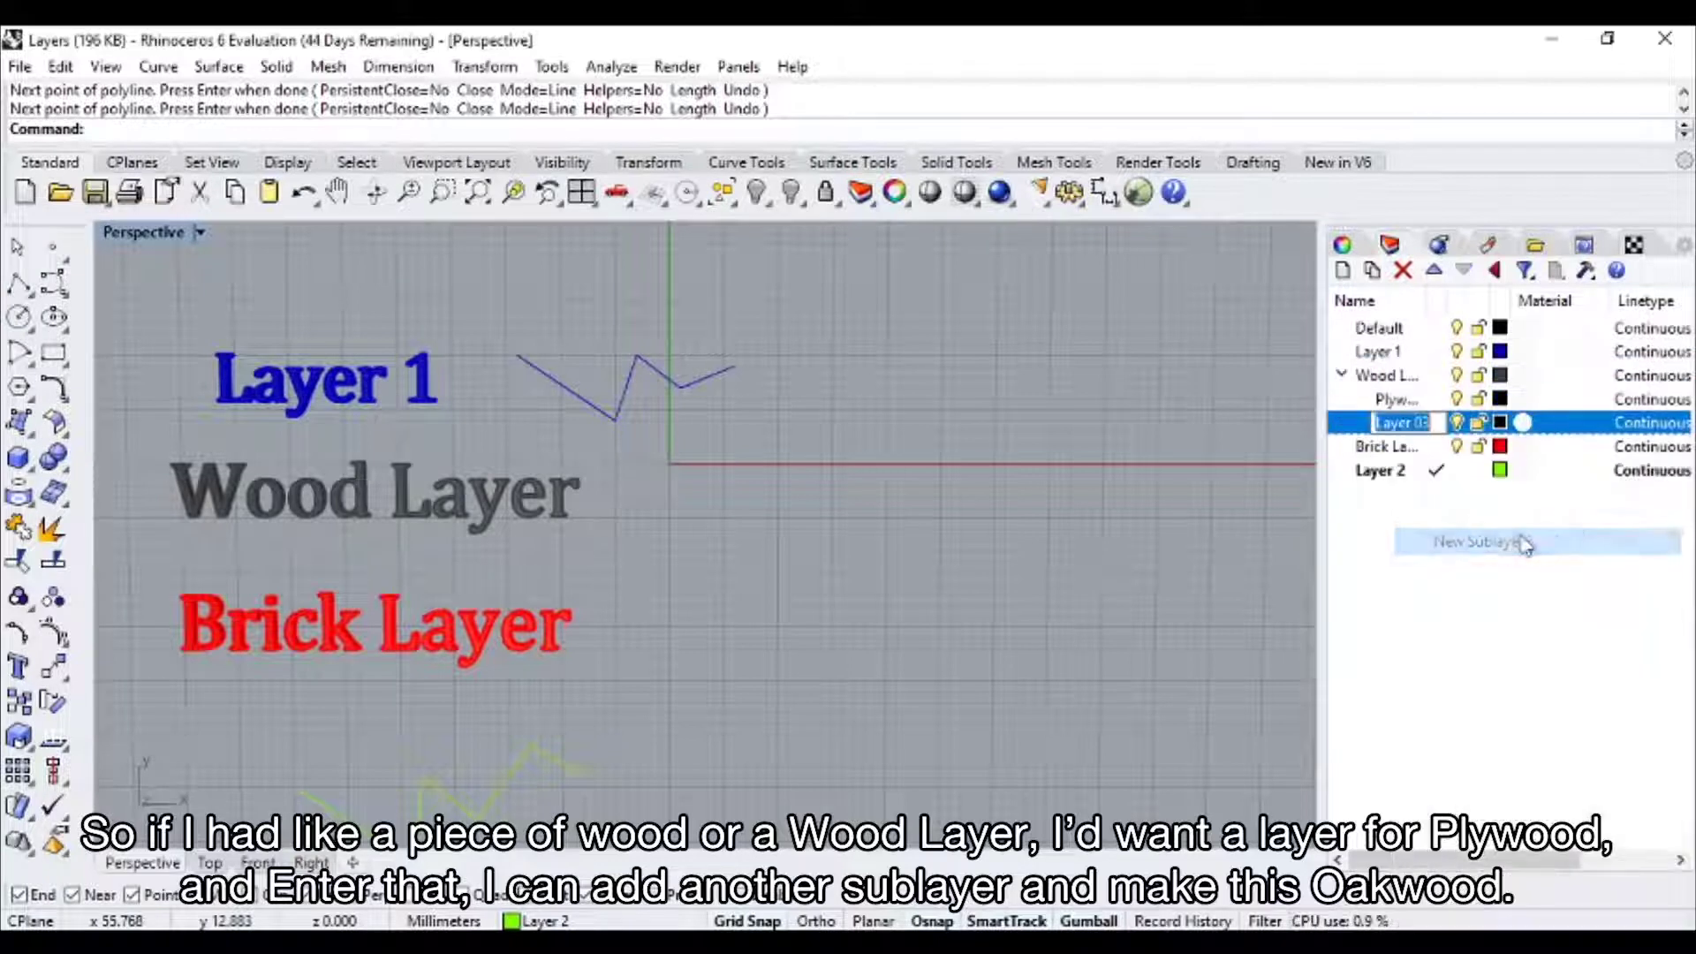
{"action": "key", "text": "BackSpace"}
{"action": "type", "text": "Oak wood"}
{"action": "key", "text": "Return"}
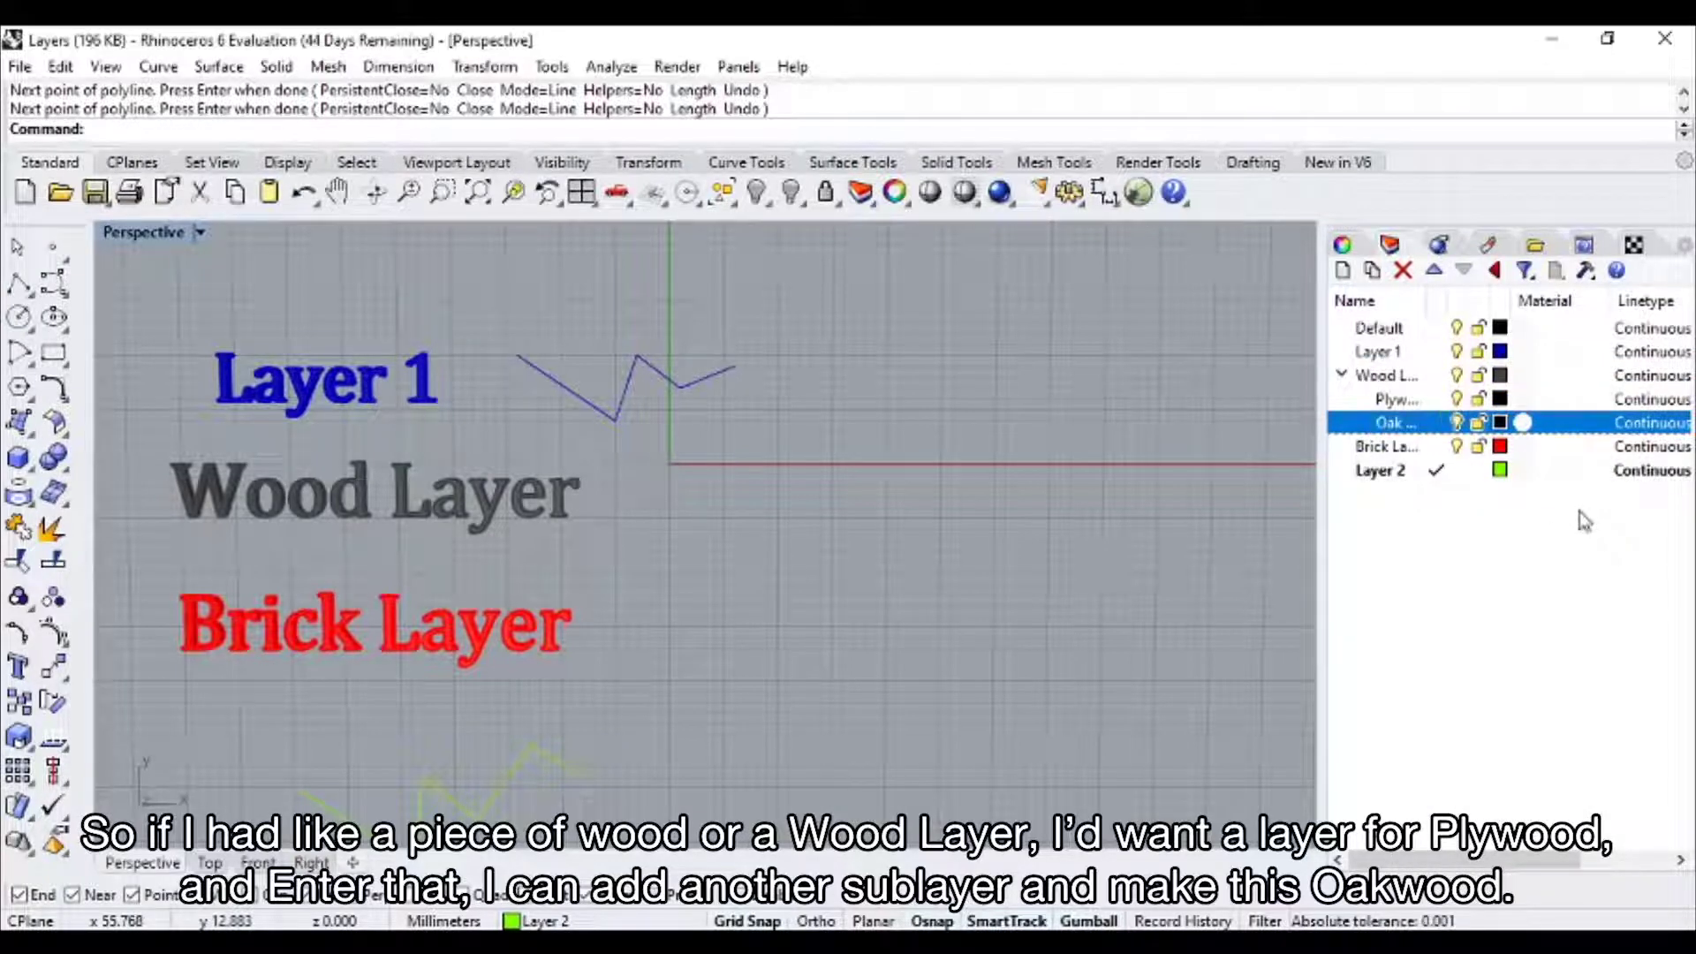
- Make the Oak wood sublayer current, followed by its parent Wood Layer
{"action": "double_click", "coordinate": [1424, 423]}
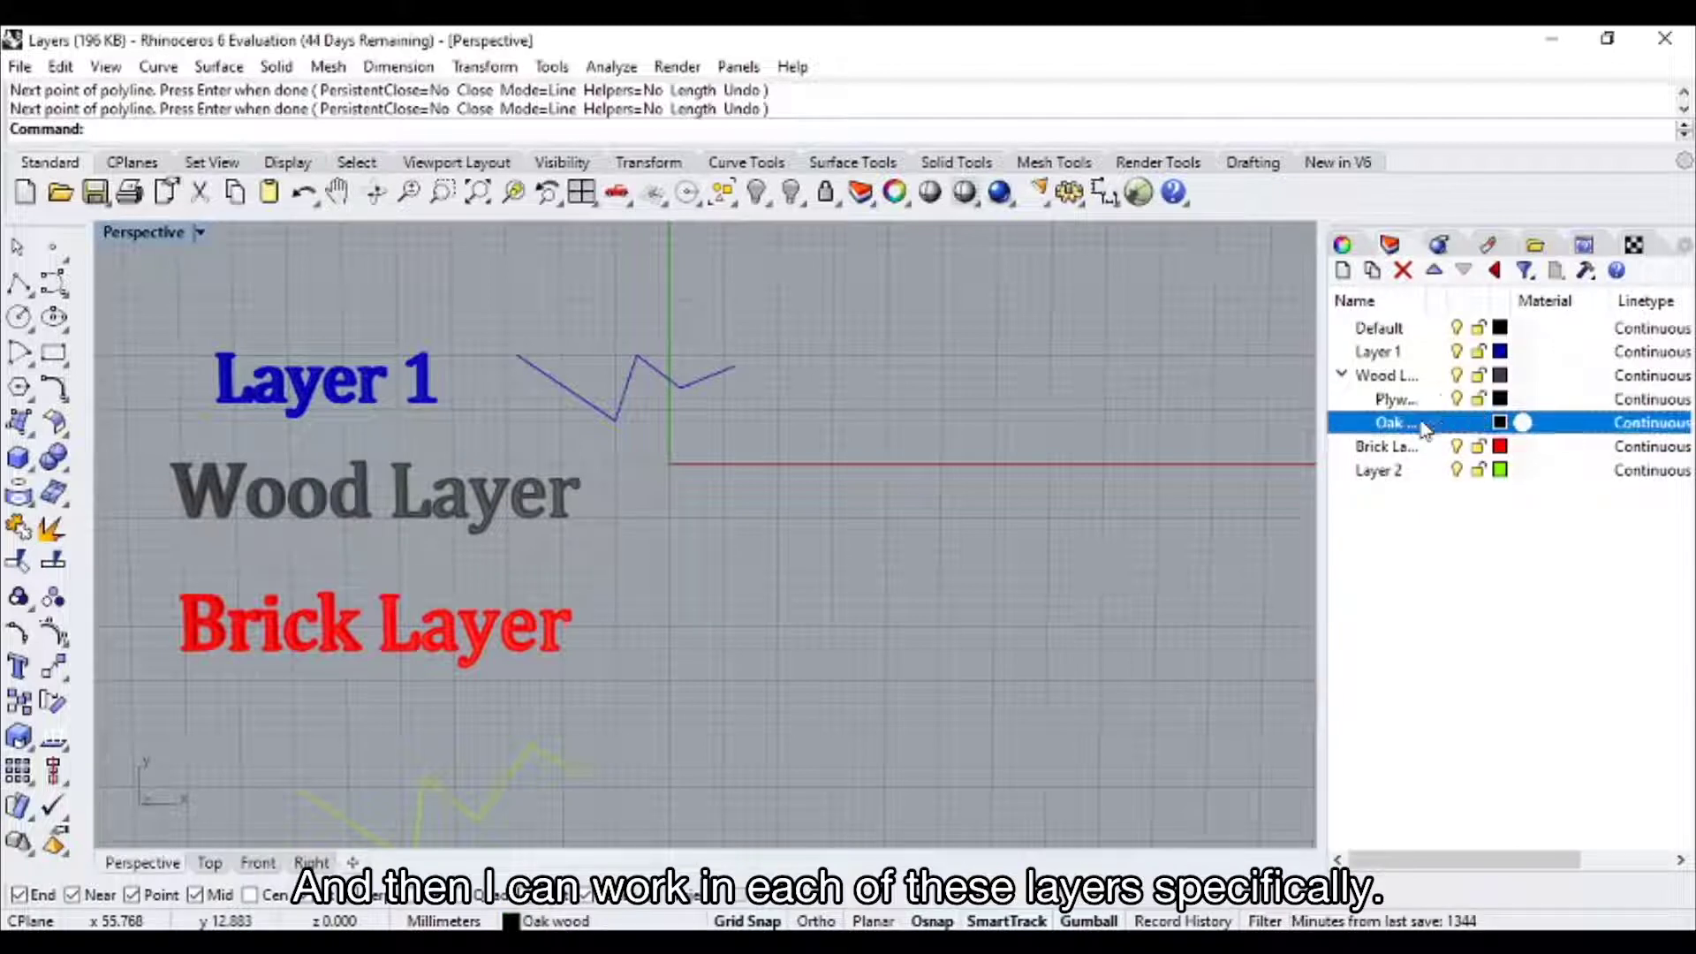
{"action": "double_click", "coordinate": [1423, 379]}
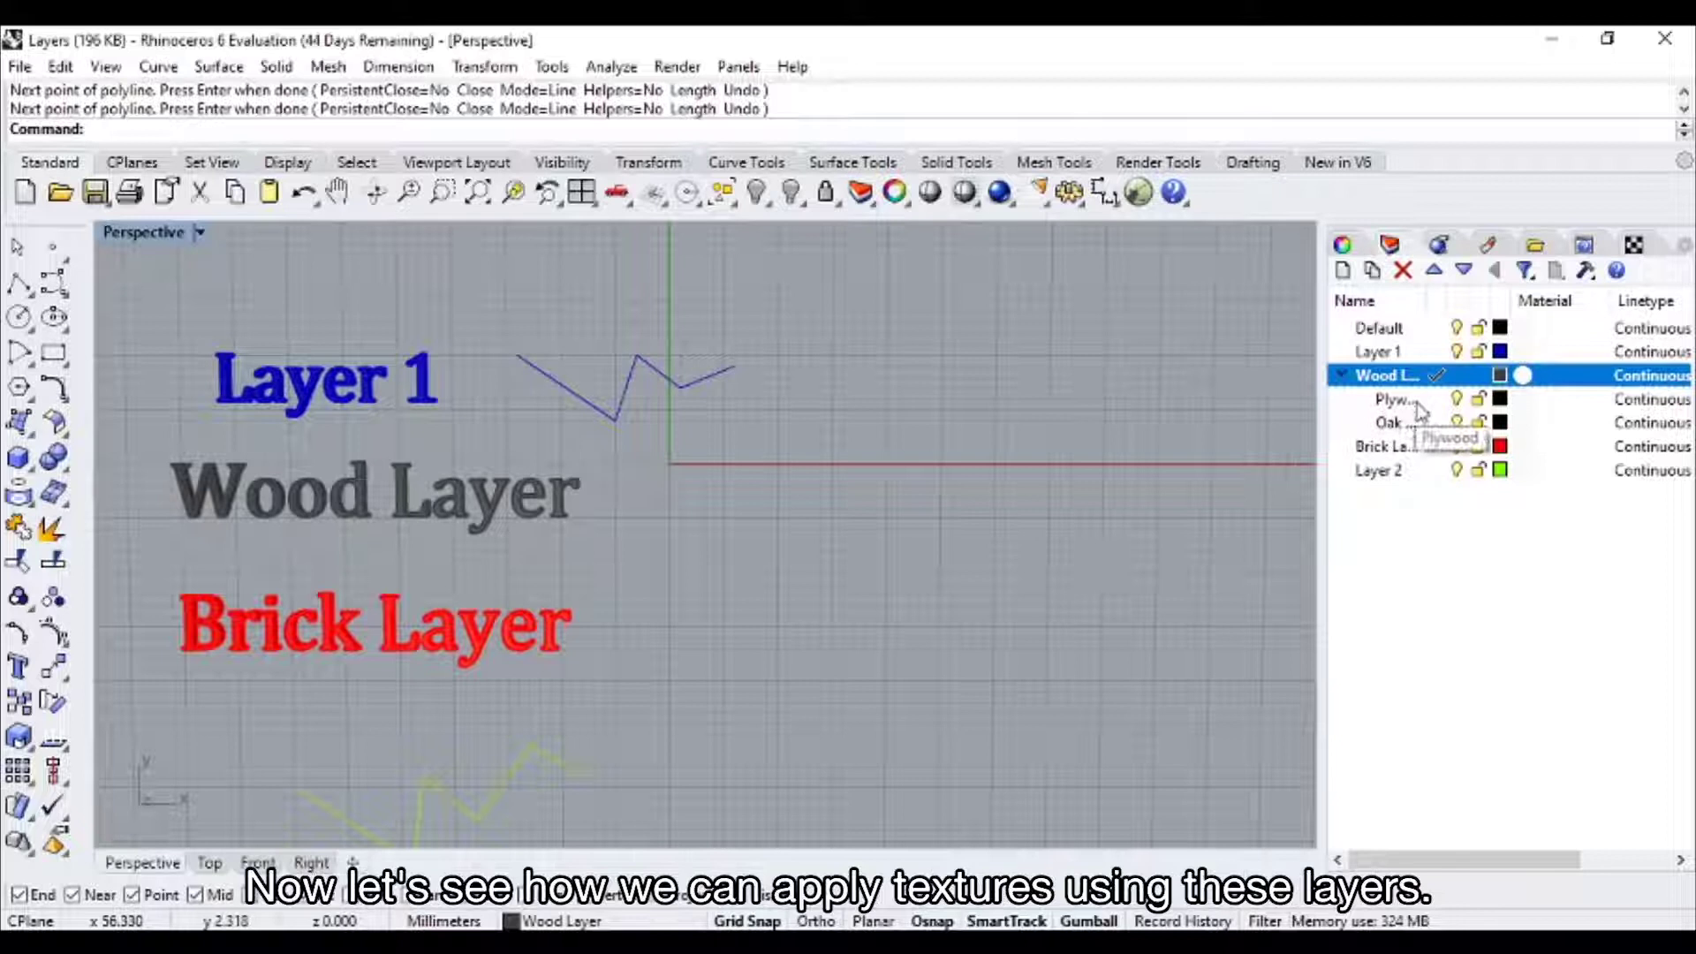
- Draw a long rectangular box on the Wood Layer, beside the layer texts and below the red axis
{"action": "right_click_drag", "start_coordinate": [787, 553], "coordinate": [806, 397]}
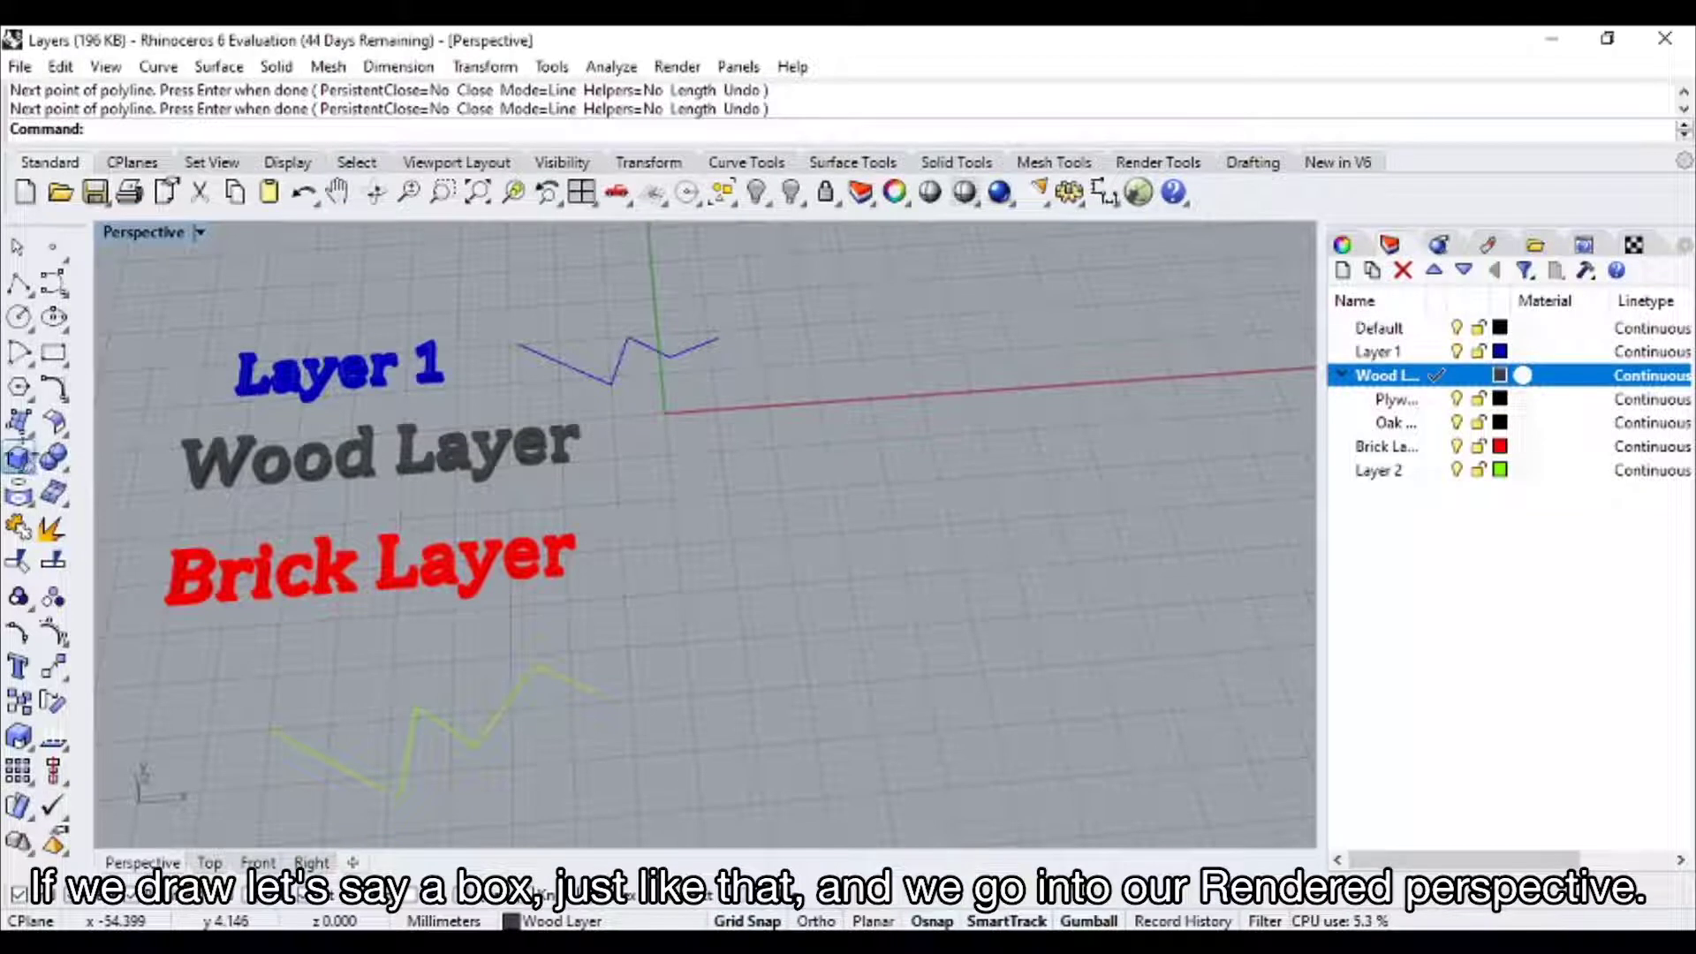
{"action": "left_click", "coordinate": [18, 458]}
{"action": "left_click", "coordinate": [782, 451]}
{"action": "left_click", "coordinate": [889, 632]}
{"action": "mouse_move", "coordinate": [890, 632]}
{"action": "right_mouse_down"}
{"action": "mouse_move", "coordinate": [941, 484]}
{"action": "mouse_move", "coordinate": [1013, 562]}
{"action": "mouse_move", "coordinate": [936, 603]}
{"action": "right_mouse_up"}
{"action": "left_click", "coordinate": [939, 436]}
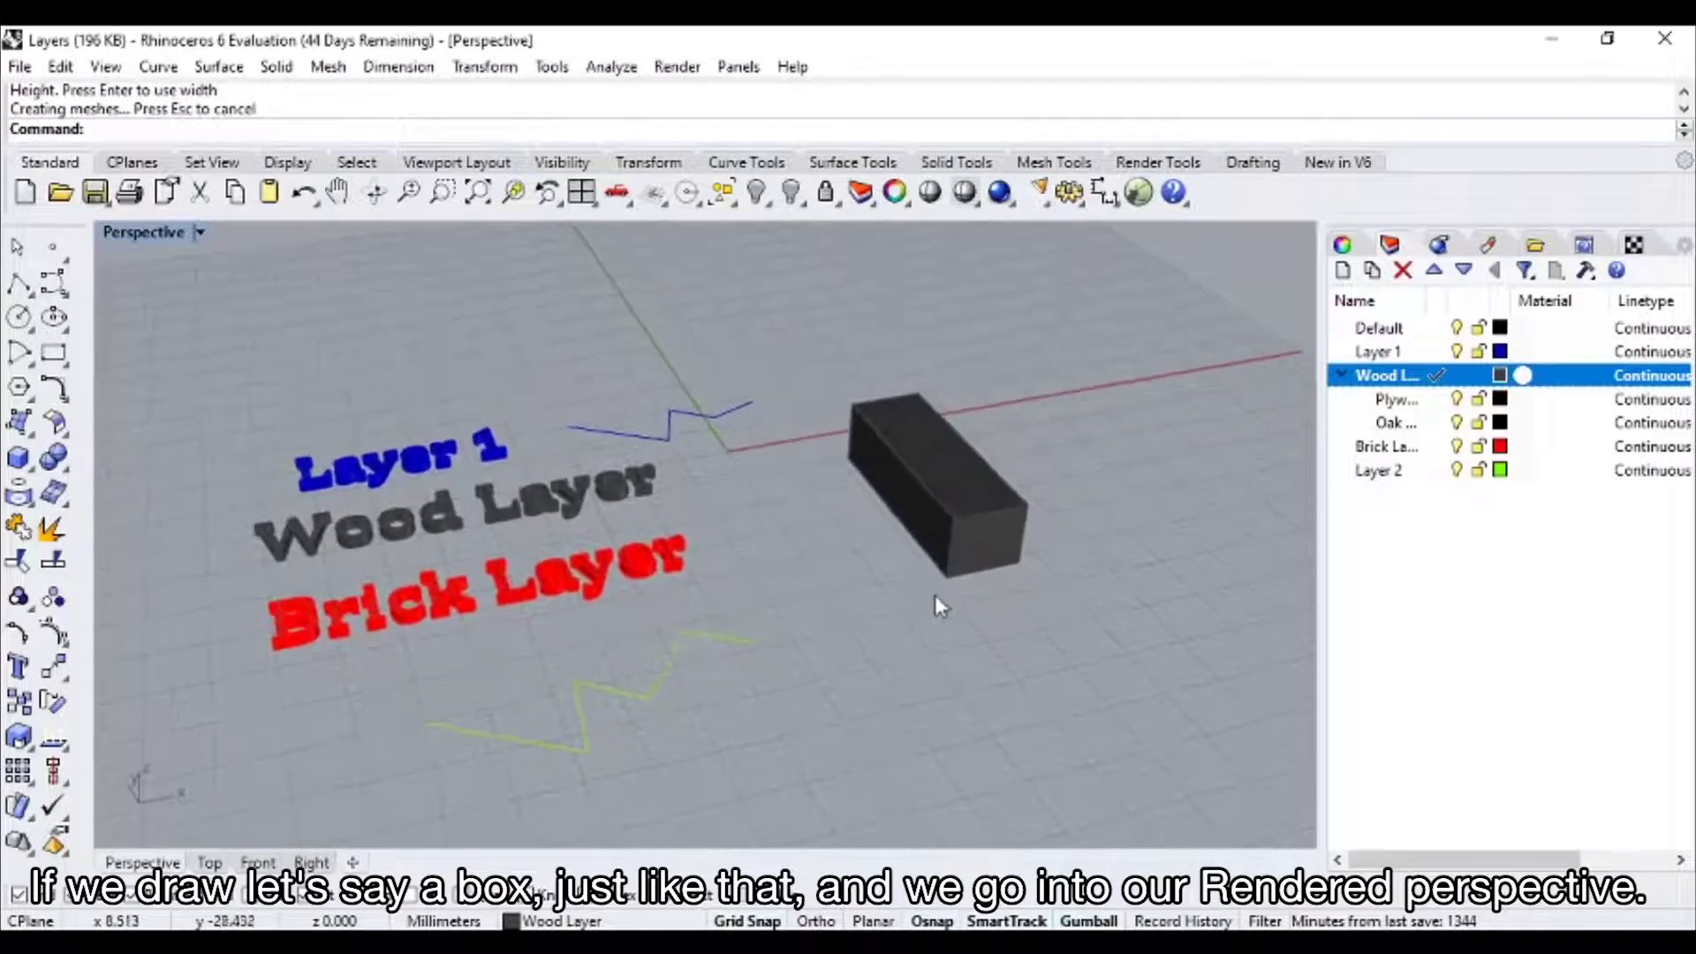
- Set the Perspective viewport's display mode to Rendered
{"action": "left_click", "coordinate": [200, 232]}
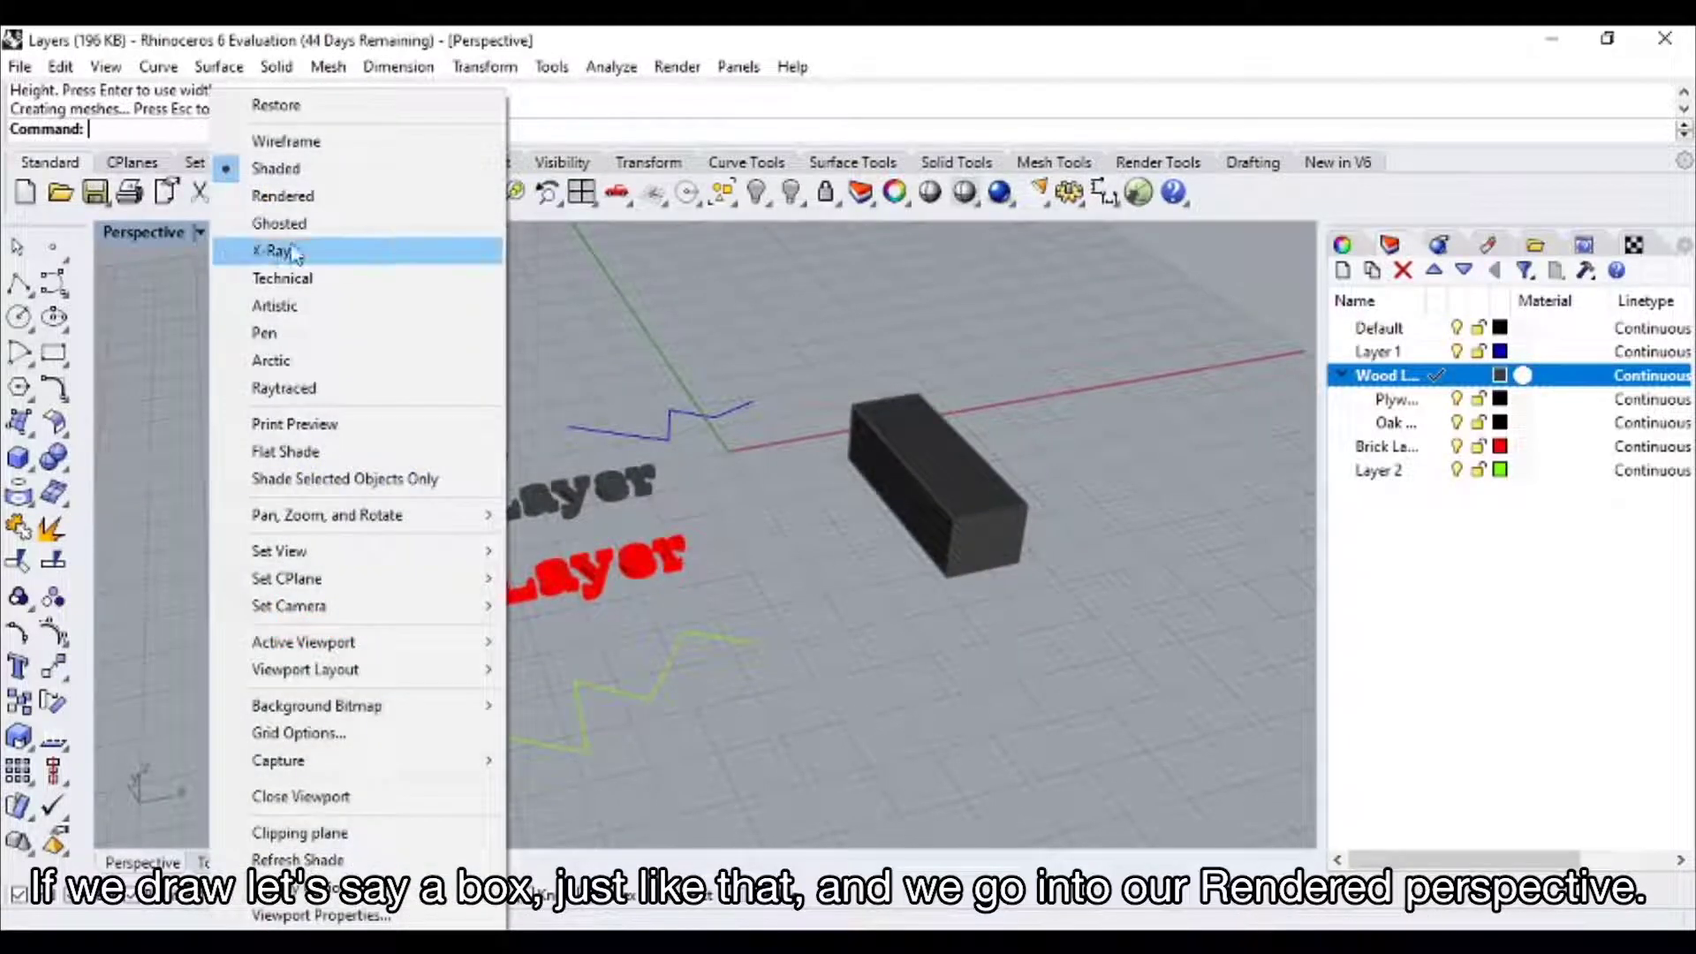
{"action": "left_click", "coordinate": [265, 191]}
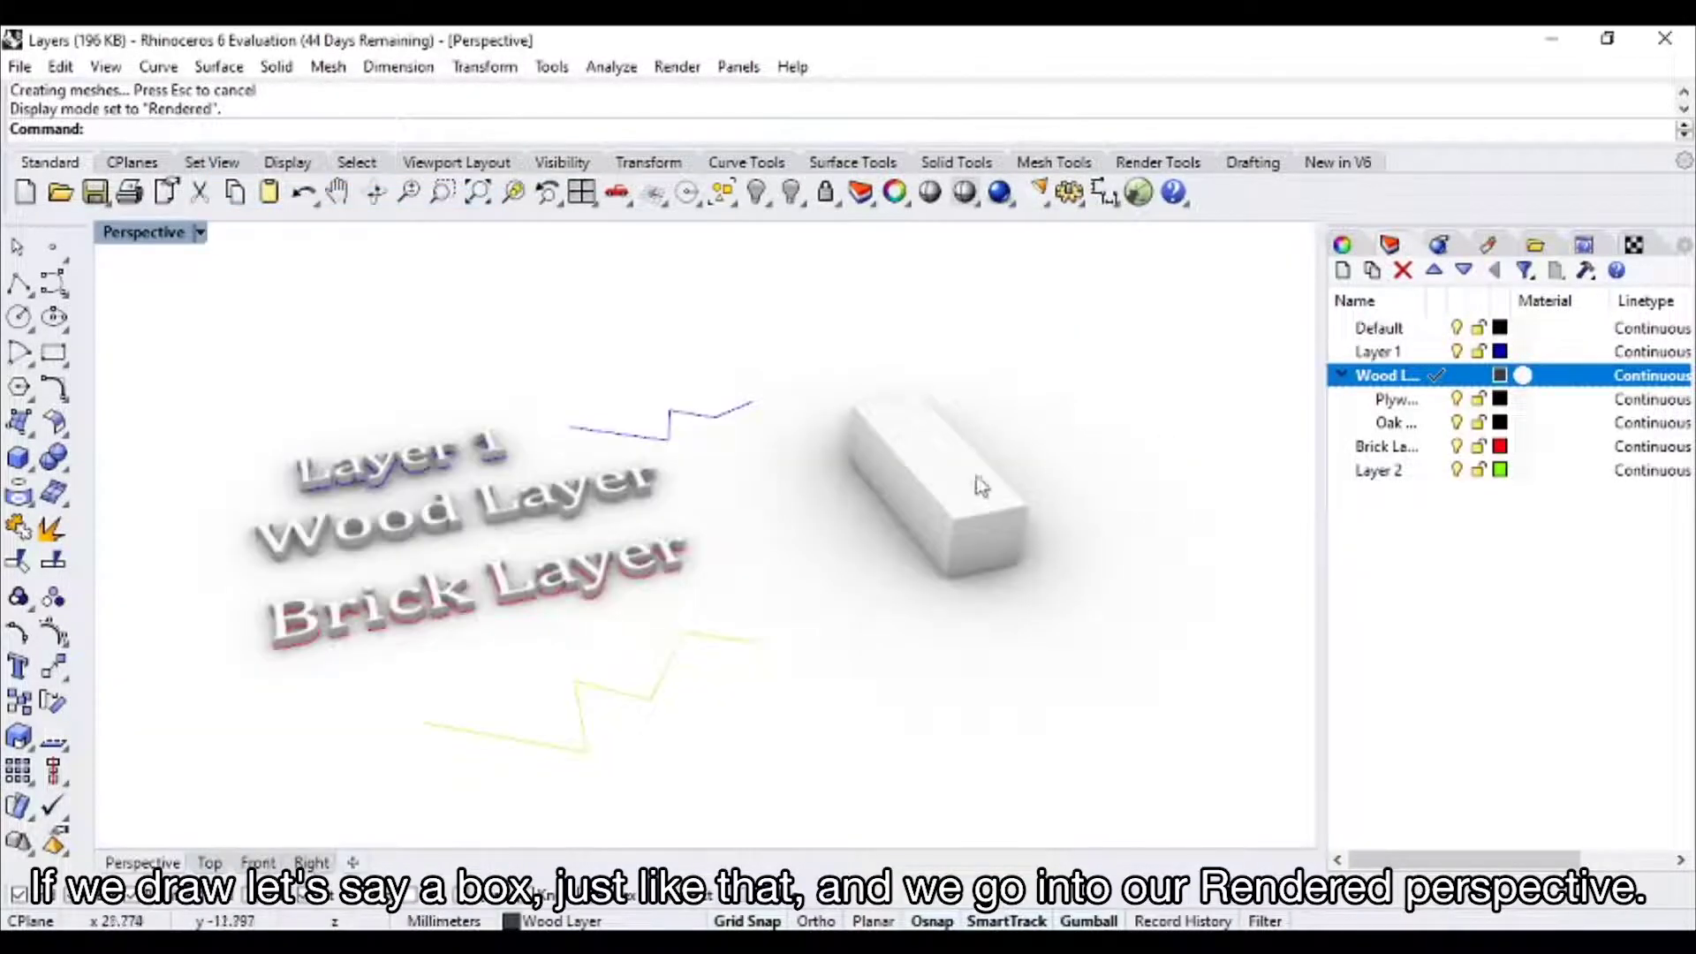
{"action": "right_click_drag", "start_coordinate": [902, 549], "coordinate": [942, 491]}
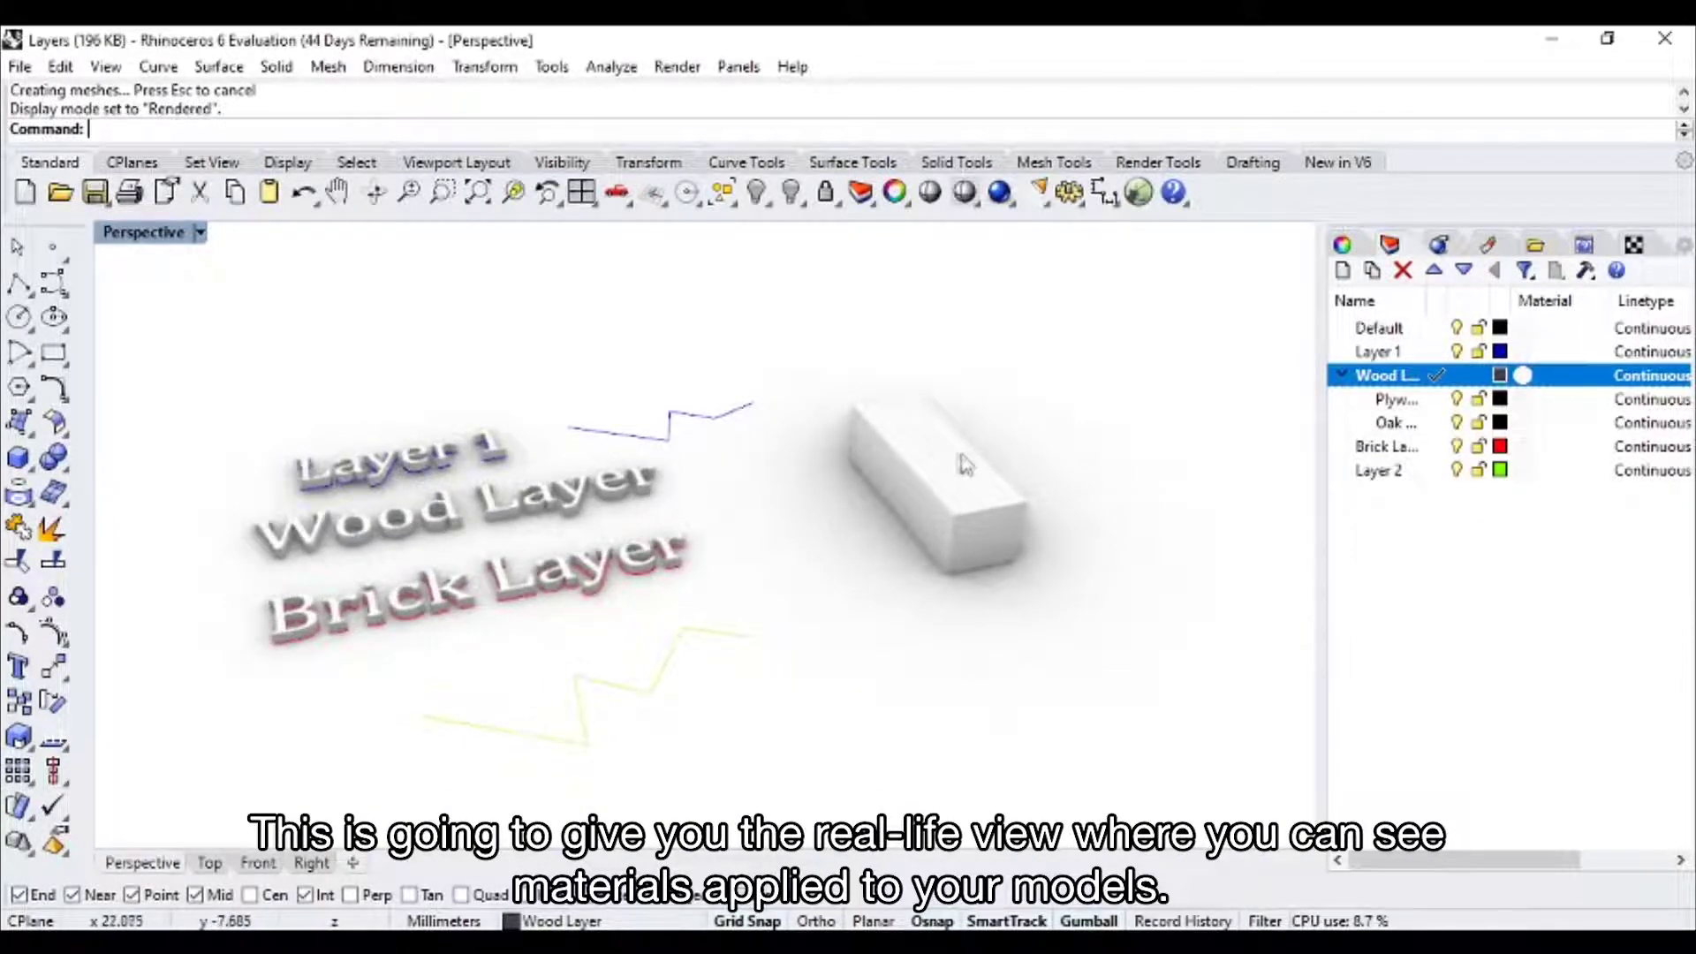
- Select the box and start importing a new Wood Layer material from the material library
{"action": "left_click", "coordinate": [938, 470]}
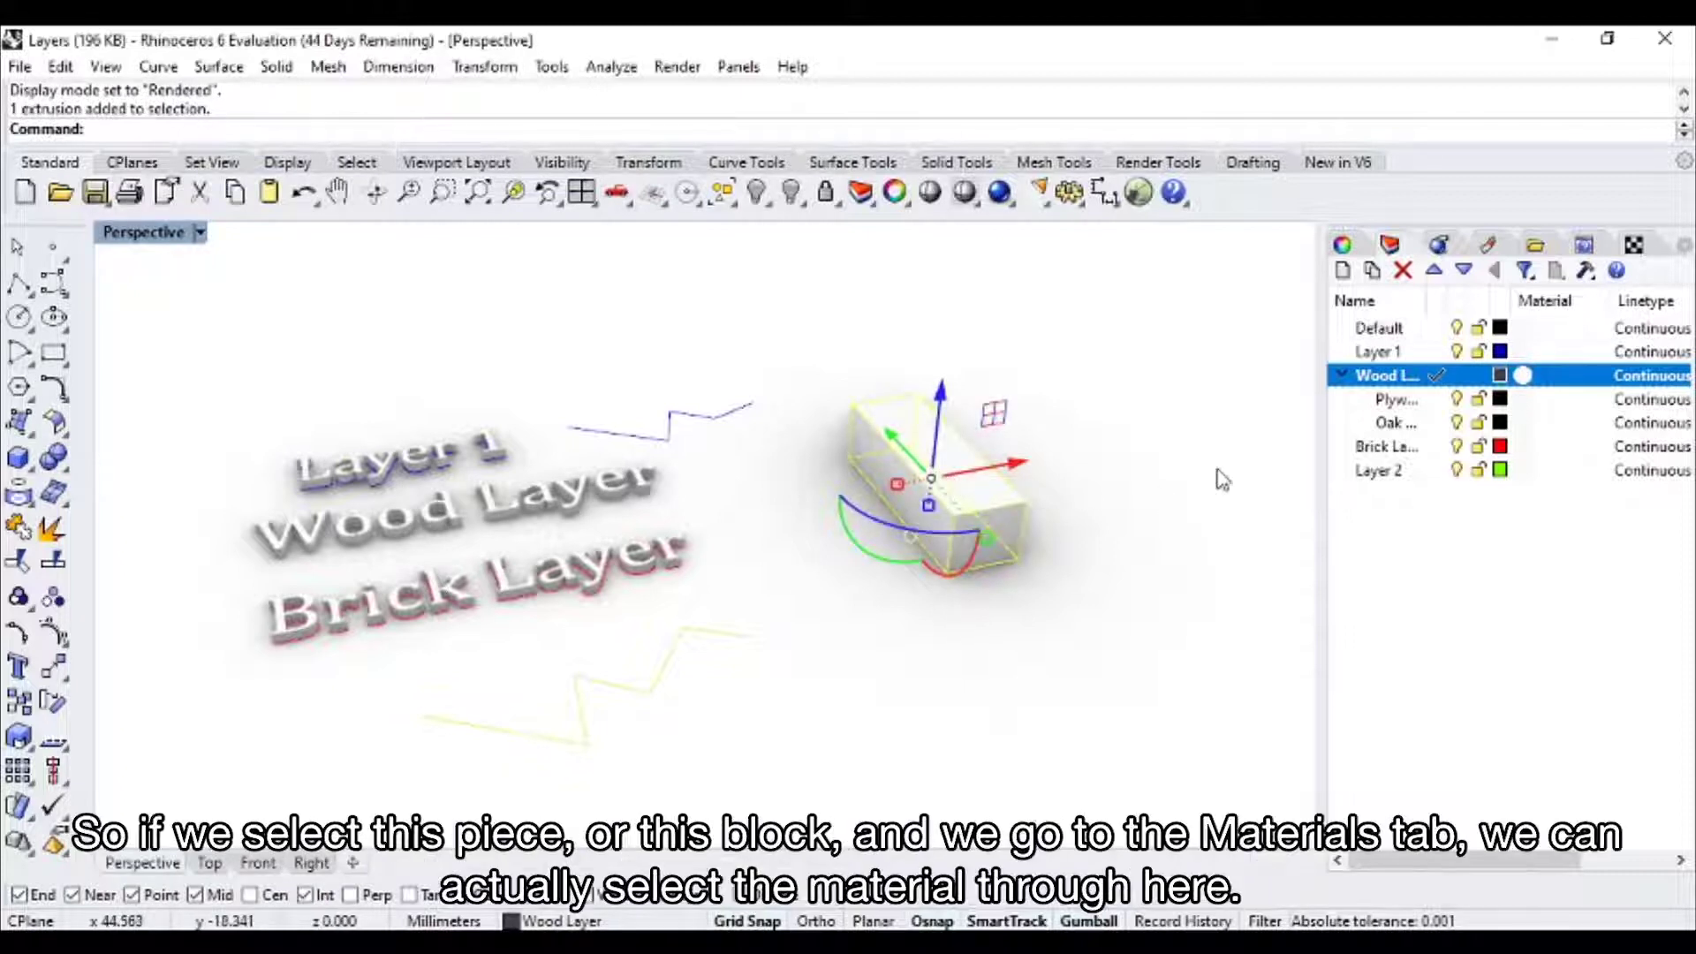
{"action": "right_click_drag", "start_coordinate": [1003, 520], "coordinate": [979, 483]}
{"action": "scroll", "coordinate": [978, 483], "scroll_direction": "up", "scroll_amount": 4}
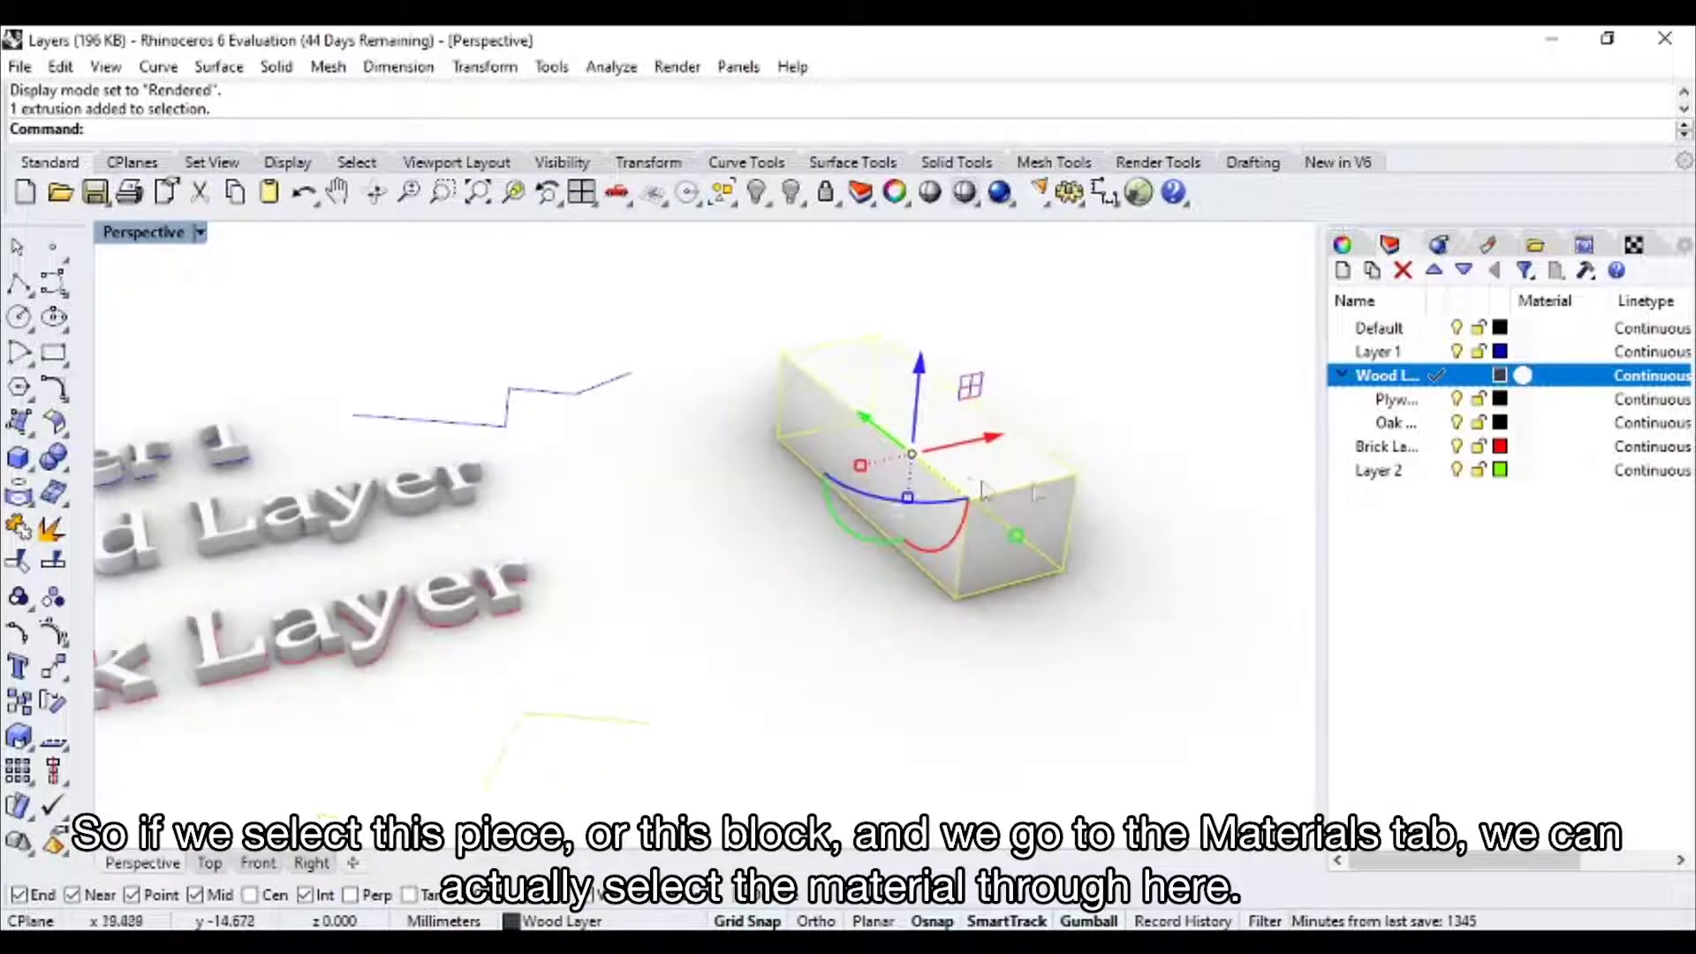
{"action": "left_click", "coordinate": [1523, 375]}
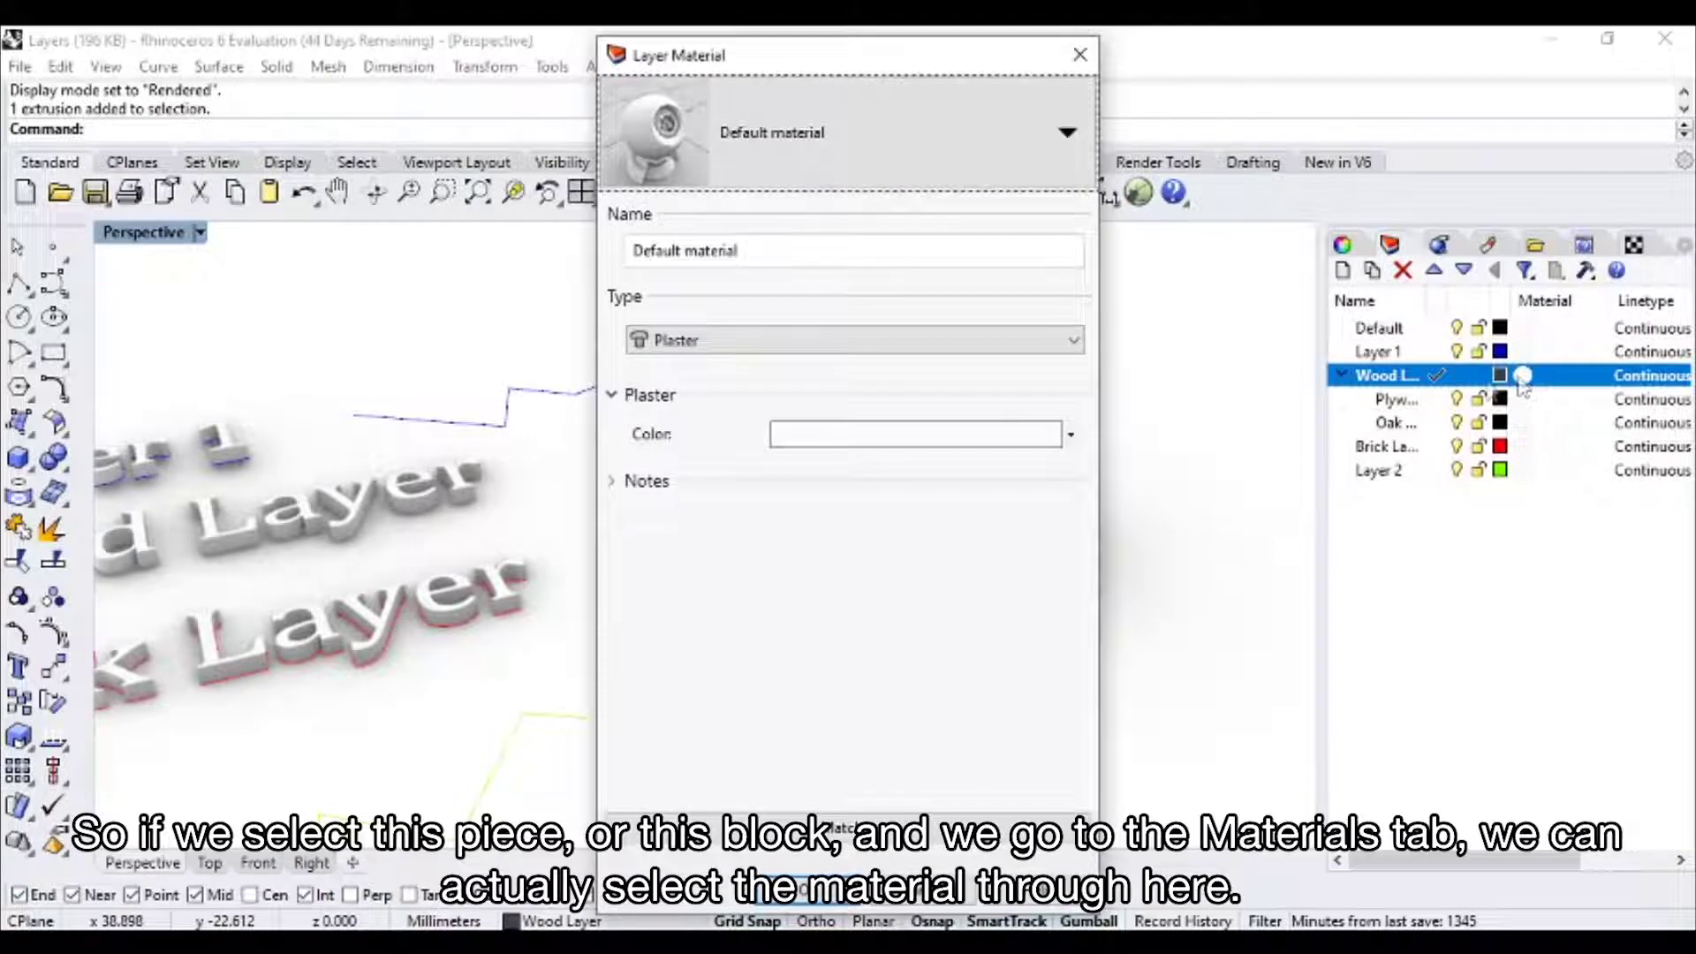
{"action": "left_click", "coordinate": [804, 168]}
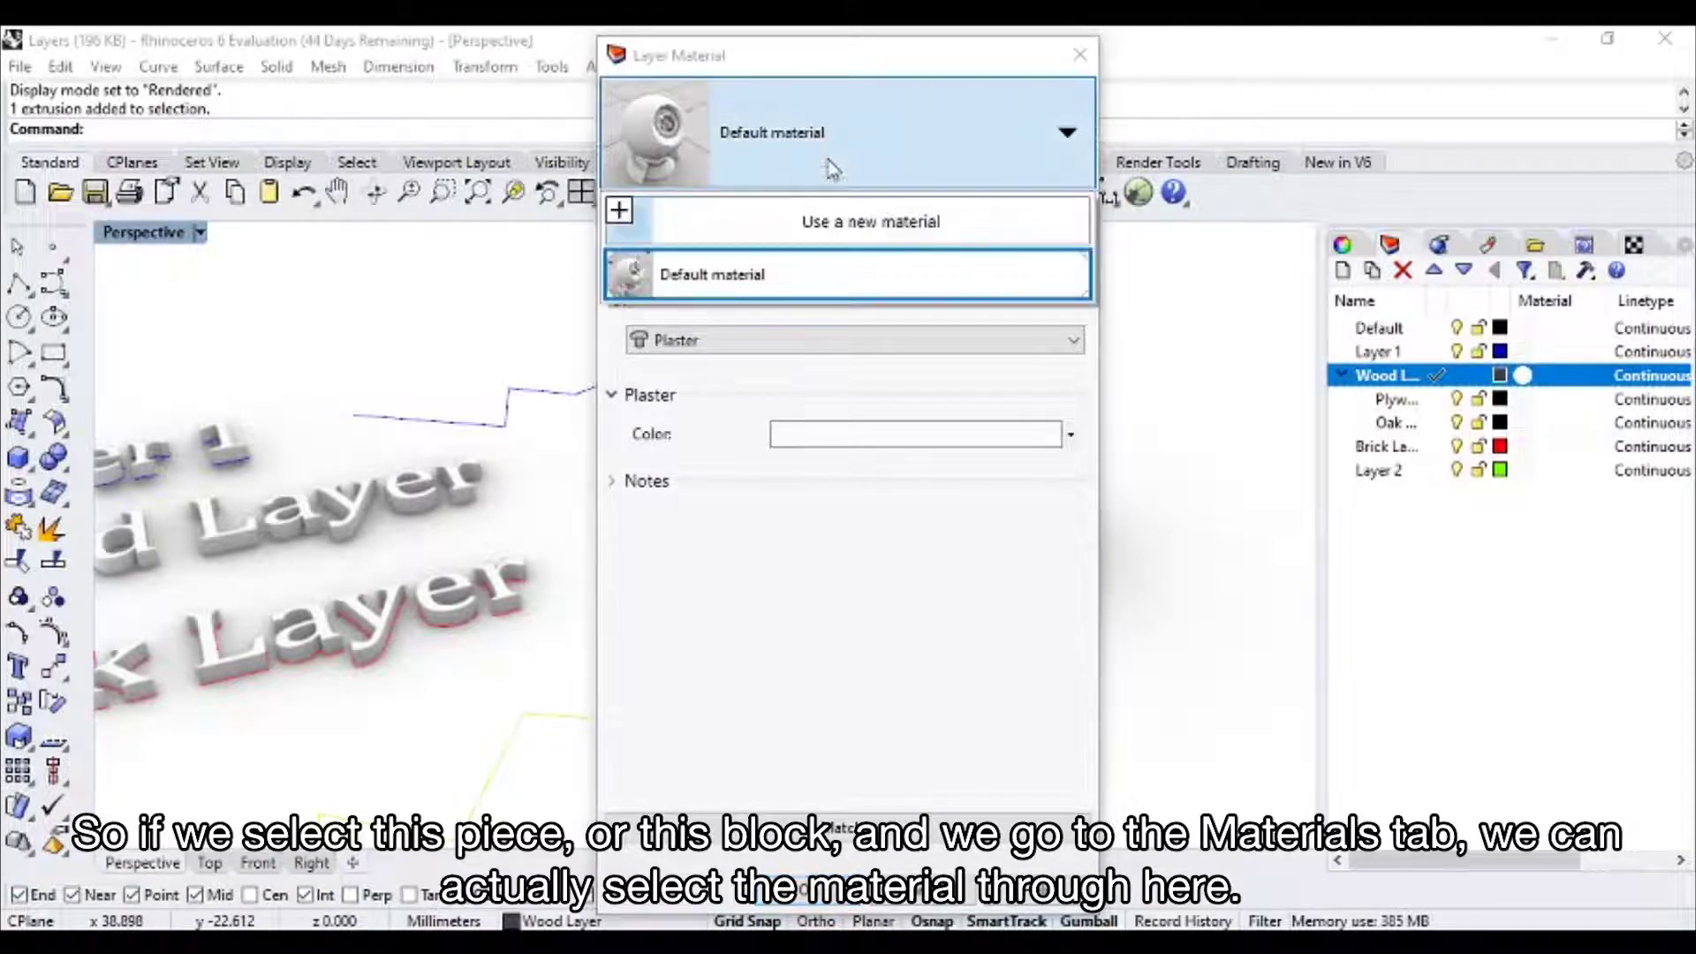
{"action": "left_click", "coordinate": [621, 215]}
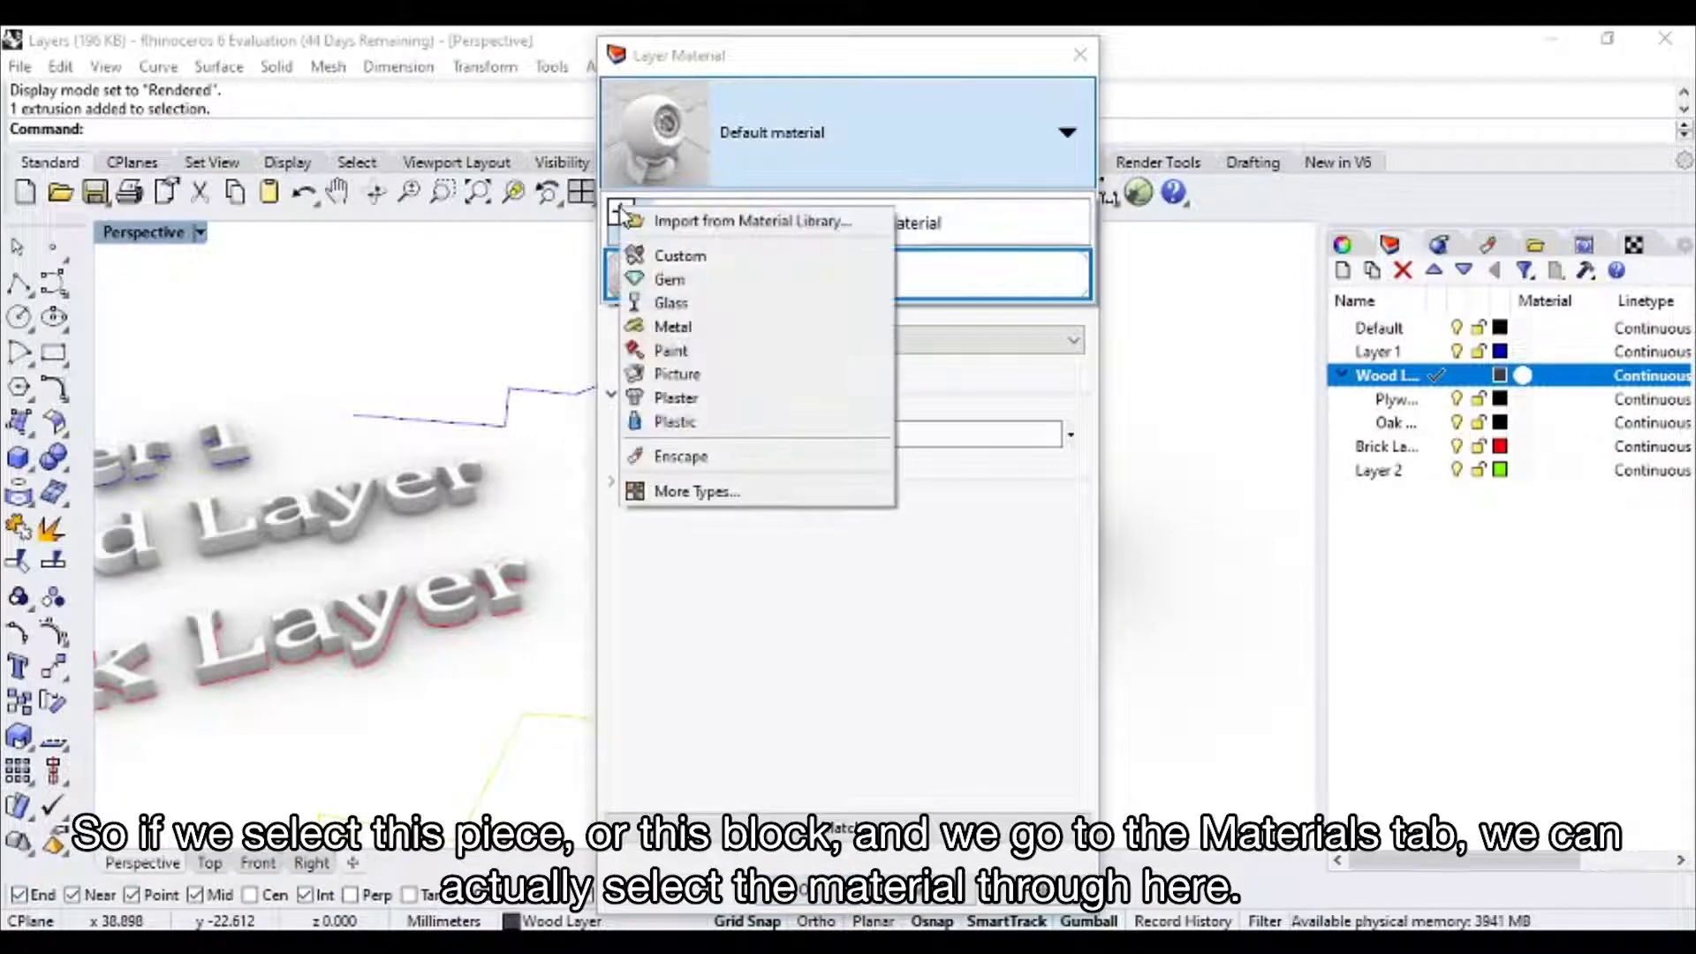
{"action": "left_click", "coordinate": [720, 221]}
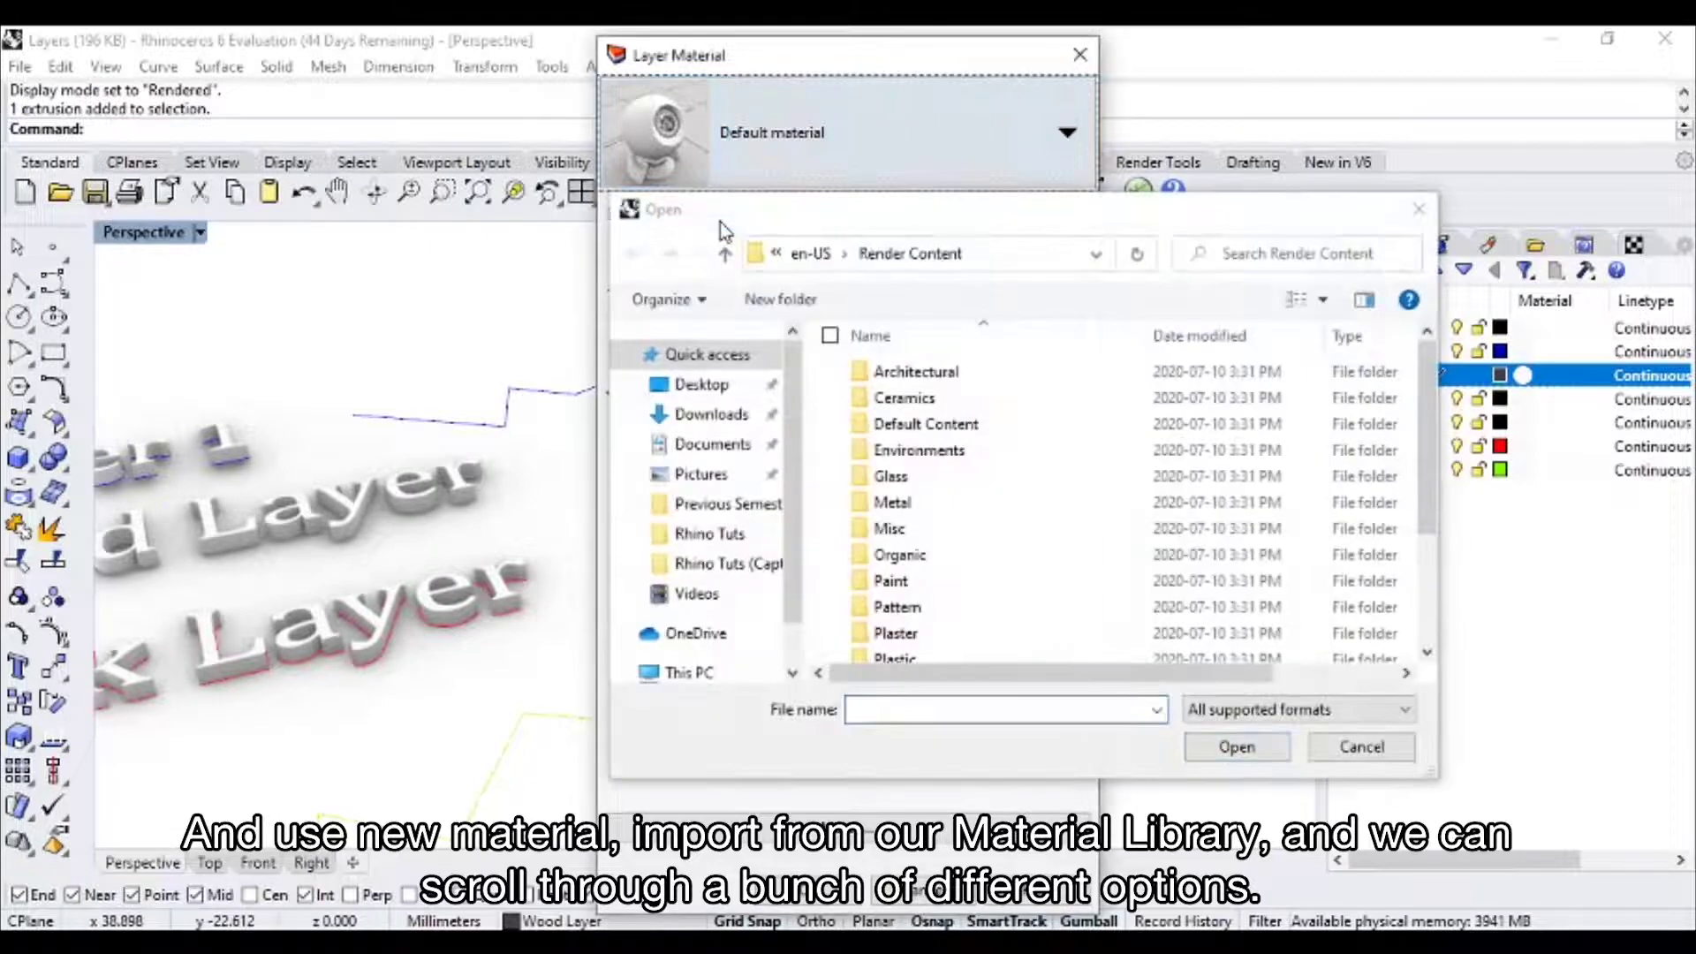
- Import Ash polished from the library's Wood folder as the layer material
{"action": "scroll", "coordinate": [883, 442], "scroll_direction": "down", "scroll_amount": 2}
{"action": "scroll", "coordinate": [954, 503], "scroll_direction": "up", "scroll_amount": 2}
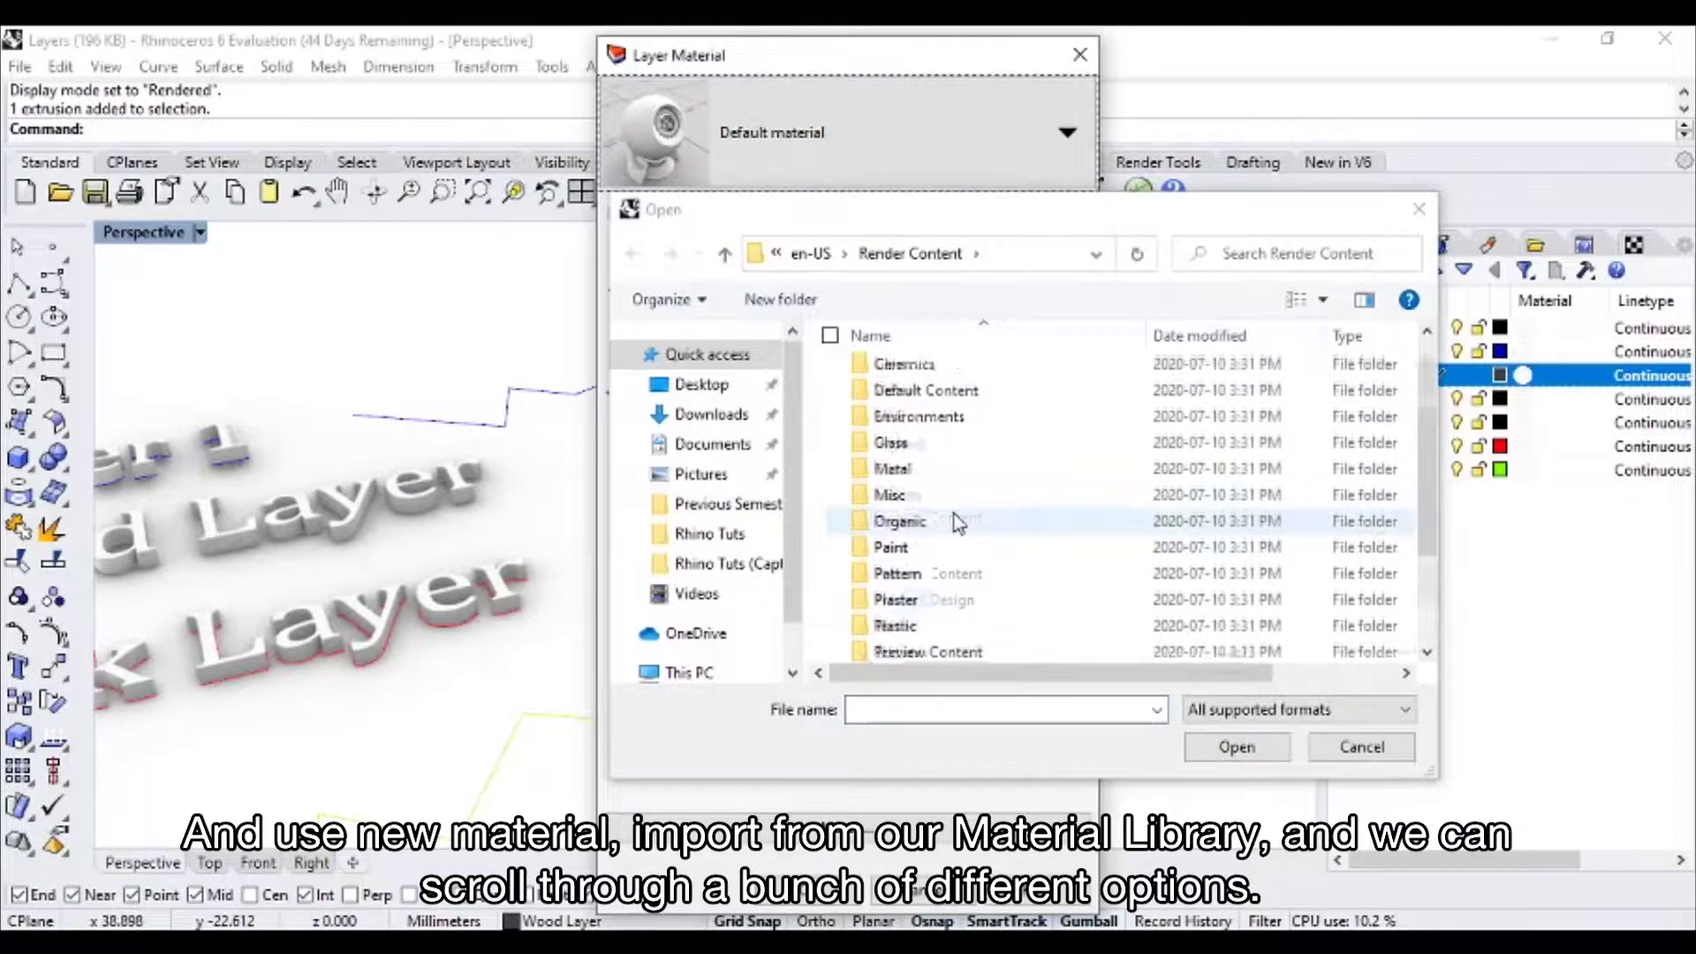
{"action": "scroll", "coordinate": [954, 502], "scroll_direction": "down", "scroll_amount": 2}
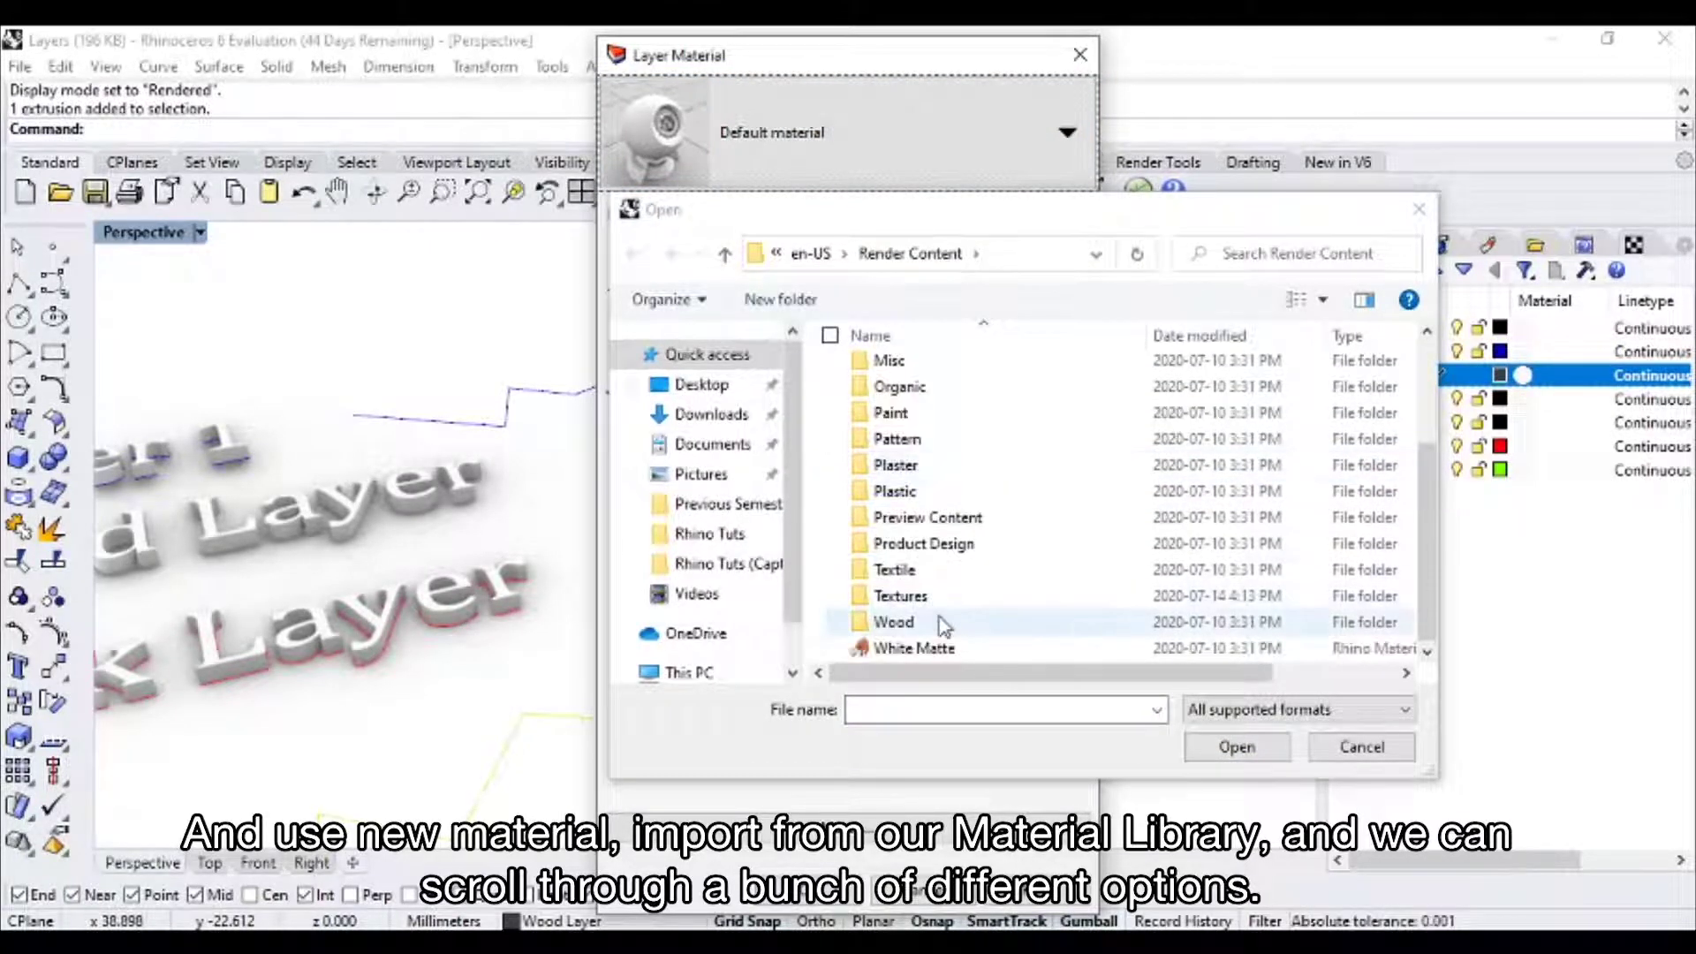
{"action": "left_click", "coordinate": [944, 623]}
{"action": "double_click", "coordinate": [943, 622]}
{"action": "scroll", "coordinate": [1082, 477], "scroll_direction": "down", "scroll_amount": 3}
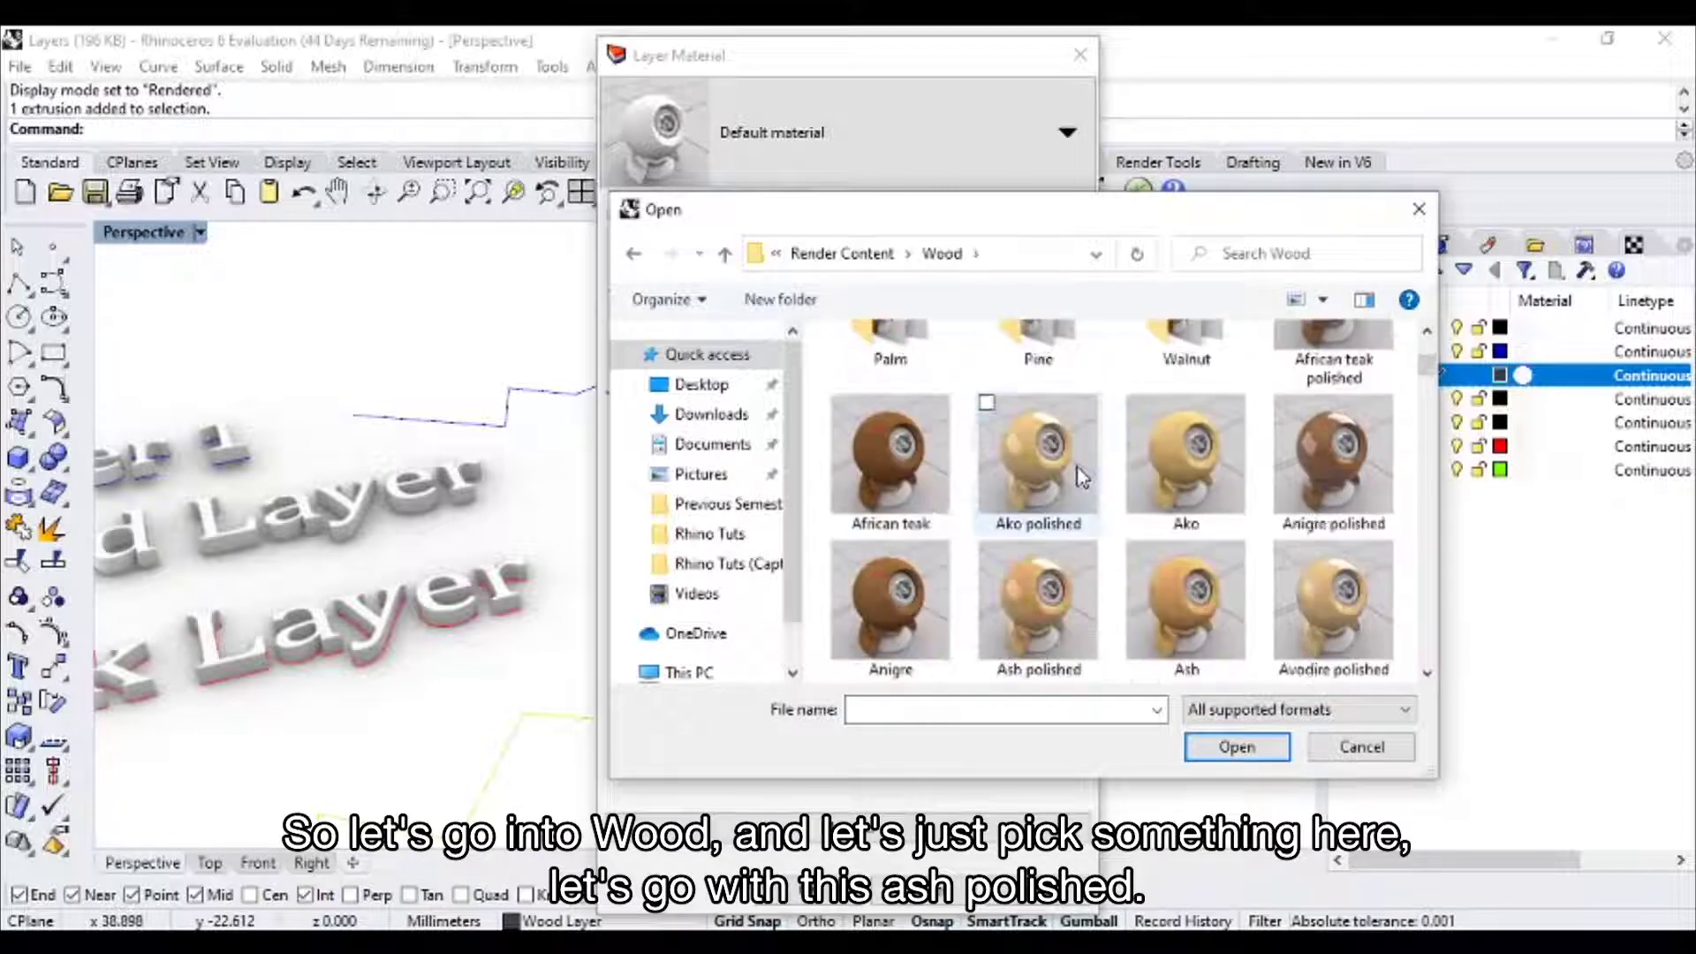
{"action": "scroll", "coordinate": [1185, 474], "scroll_direction": "down", "scroll_amount": 1}
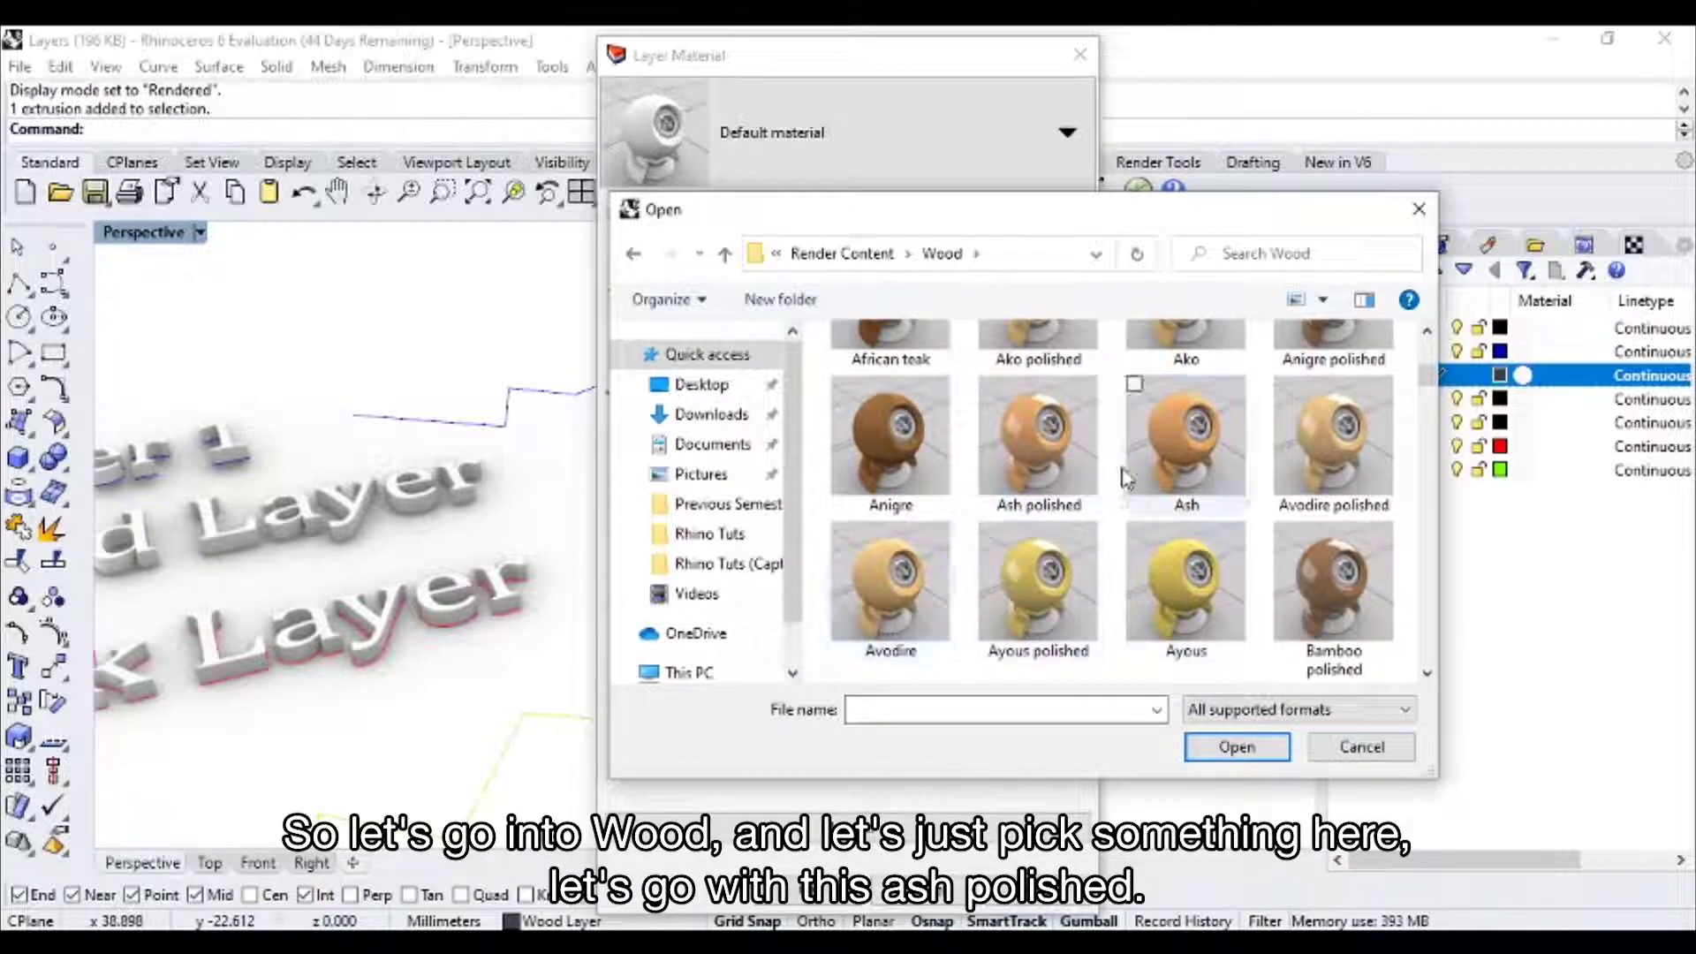
{"action": "double_click", "coordinate": [1038, 437]}
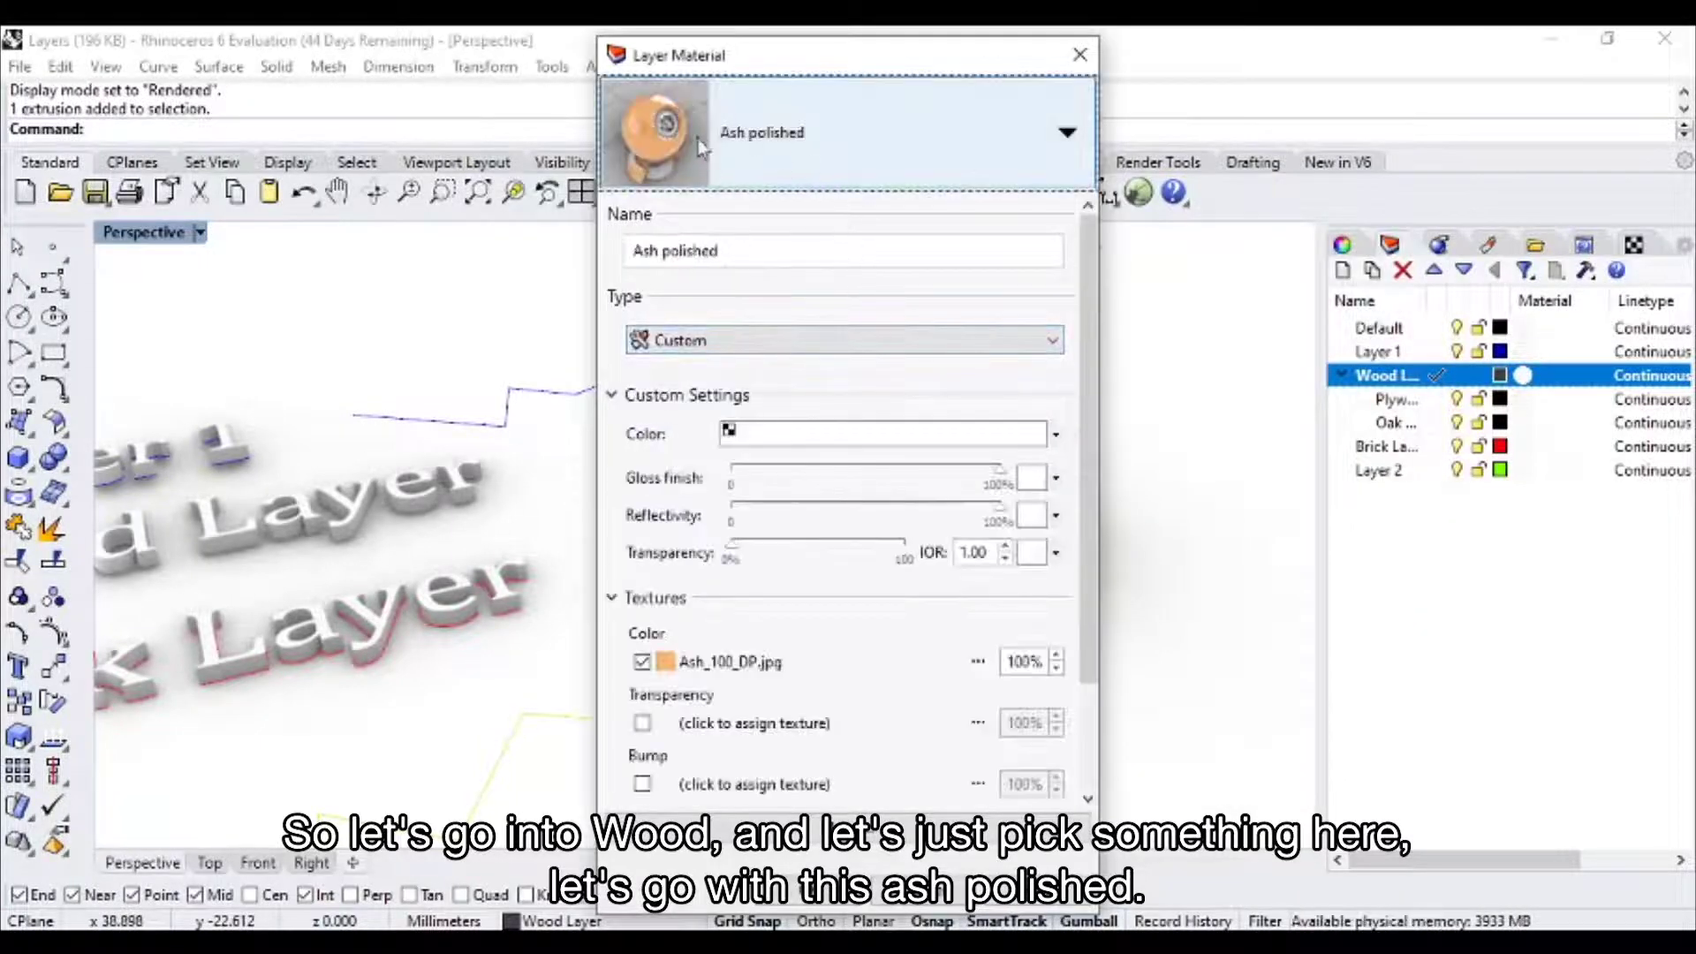
- Apply the Ash polished material to the Wood Layer, view the box, and undo the layer material change
{"action": "left_click_drag", "start_coordinate": [836, 71], "coordinate": [901, 73]}
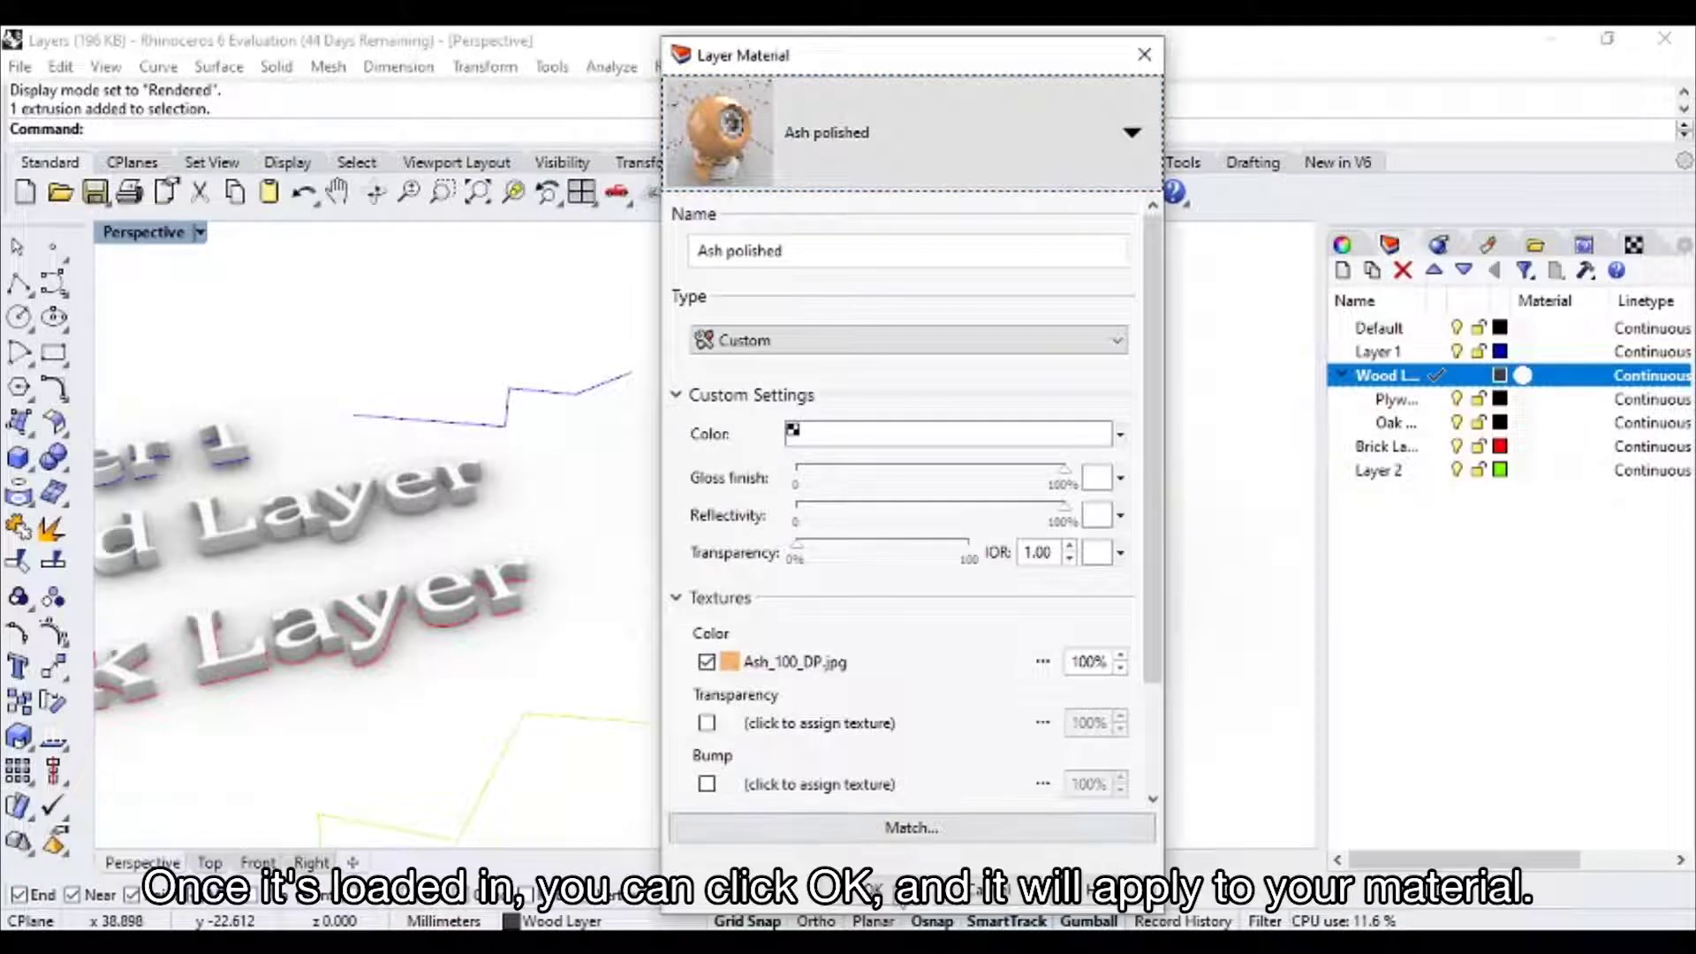
{"action": "left_click", "coordinate": [898, 896]}
{"action": "right_click_drag", "start_coordinate": [1269, 482], "coordinate": [1041, 484]}
{"action": "left_click", "coordinate": [1120, 557]}
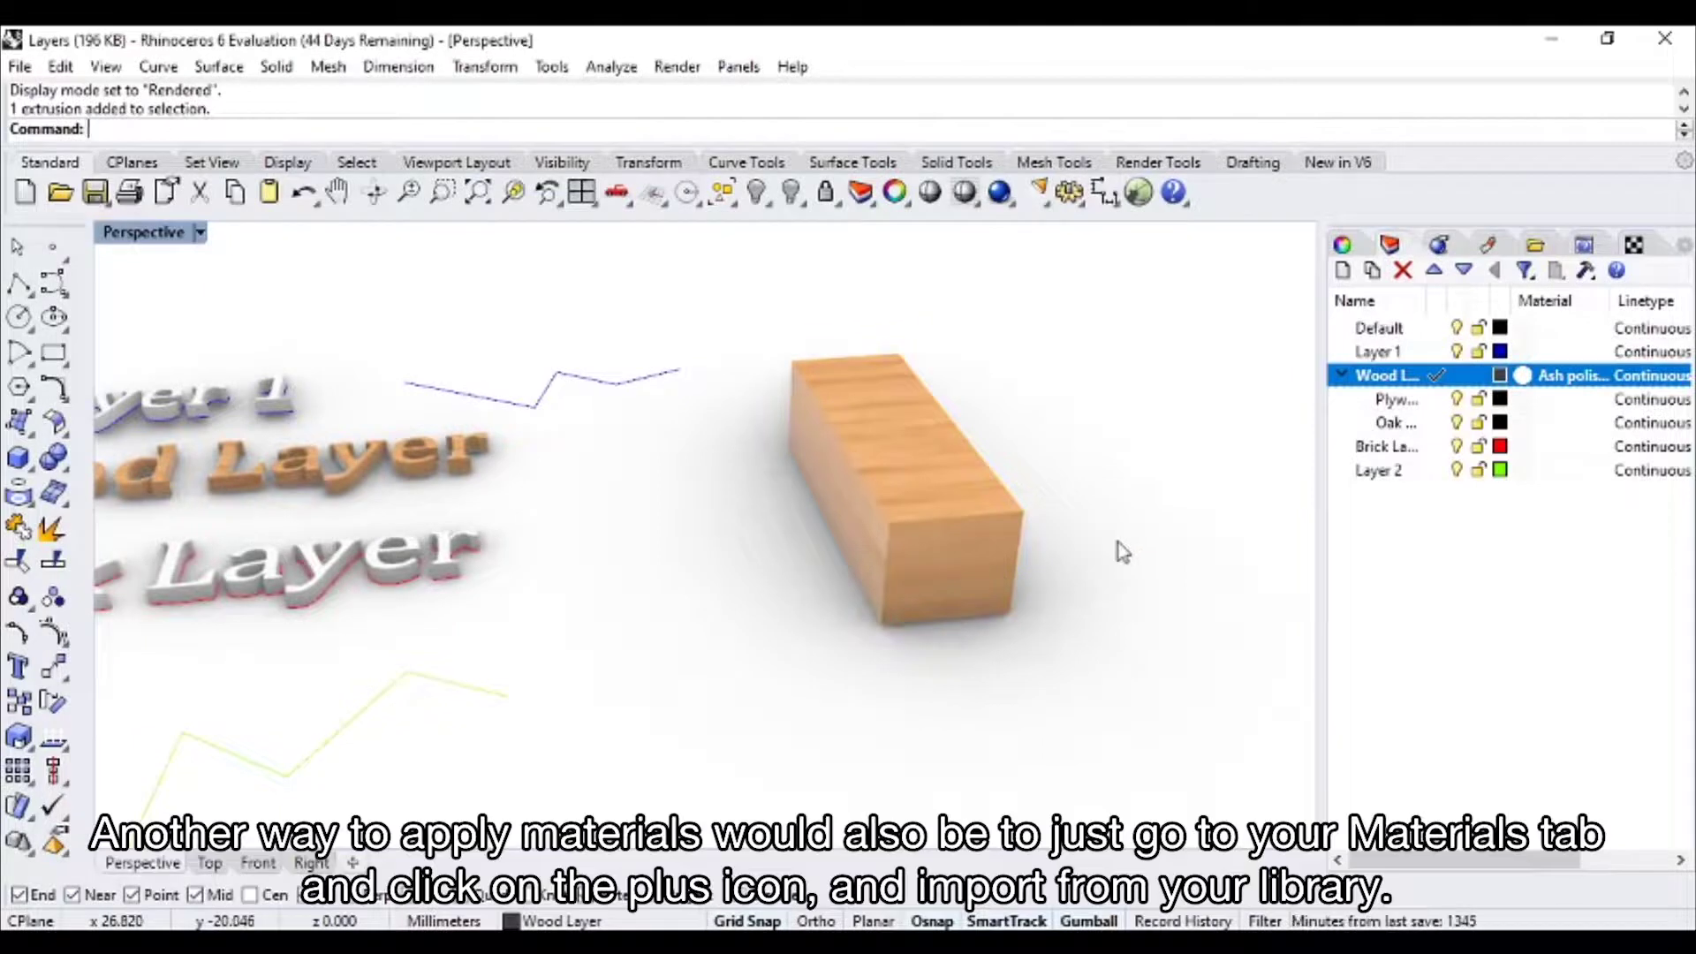
{"action": "key", "text": "ctrl+z"}
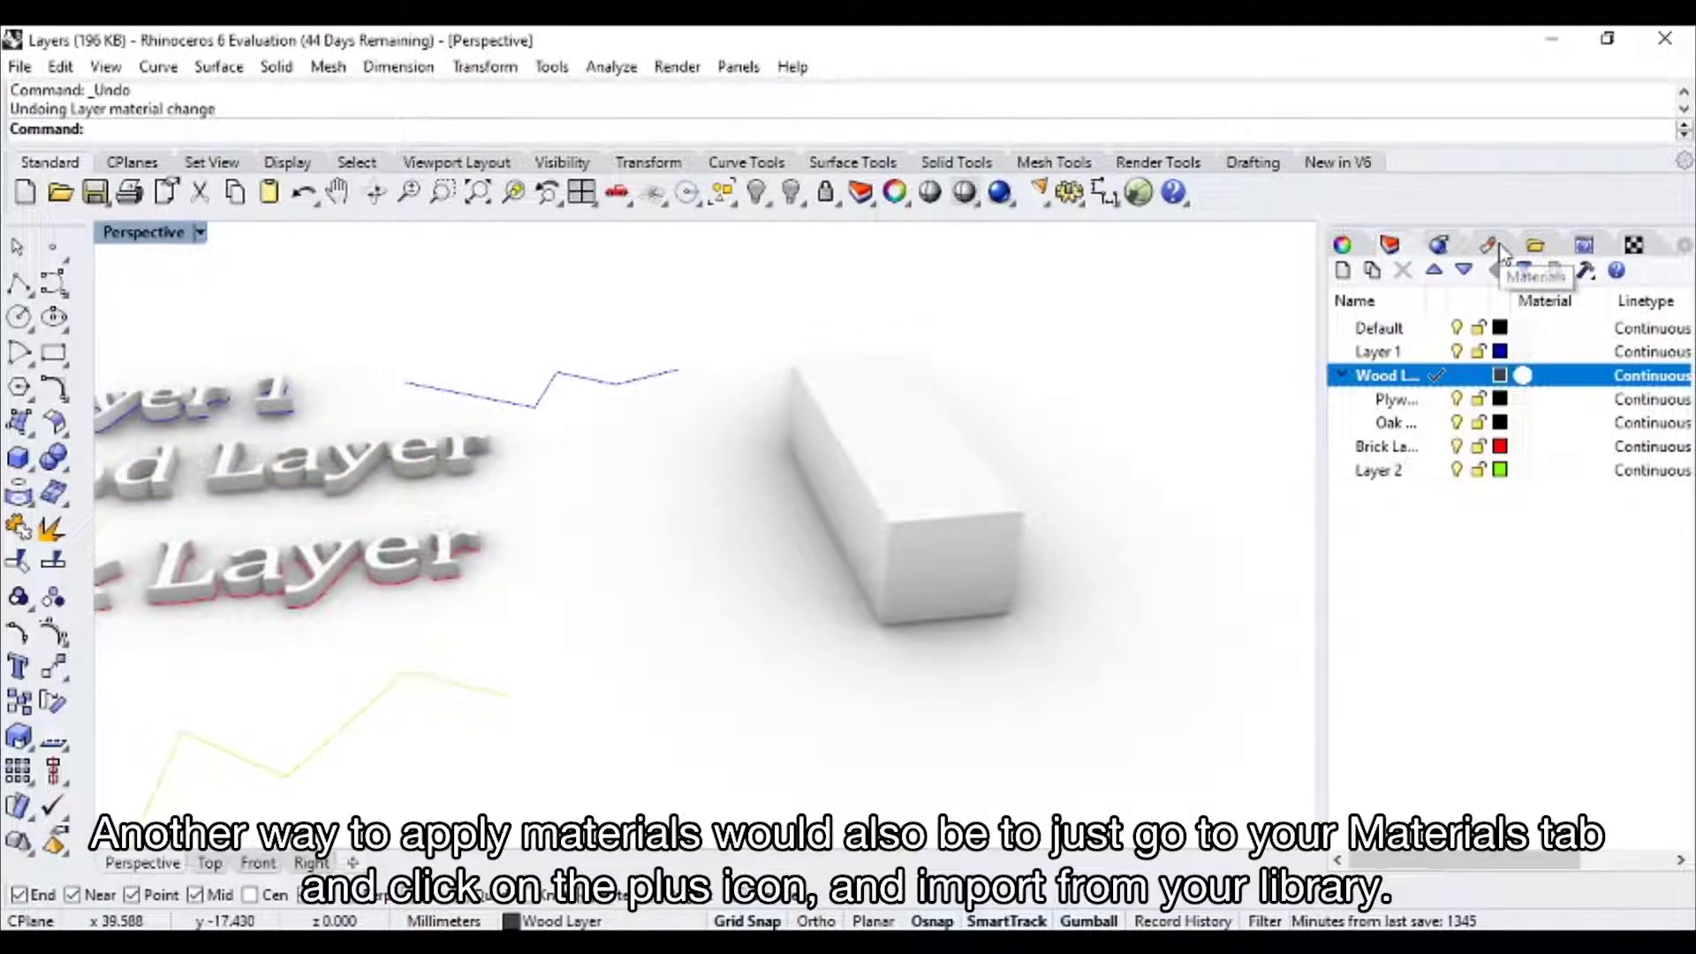
- Add the African teak material to the document's materials from the library's Wood folder
{"action": "left_click", "coordinate": [1491, 246]}
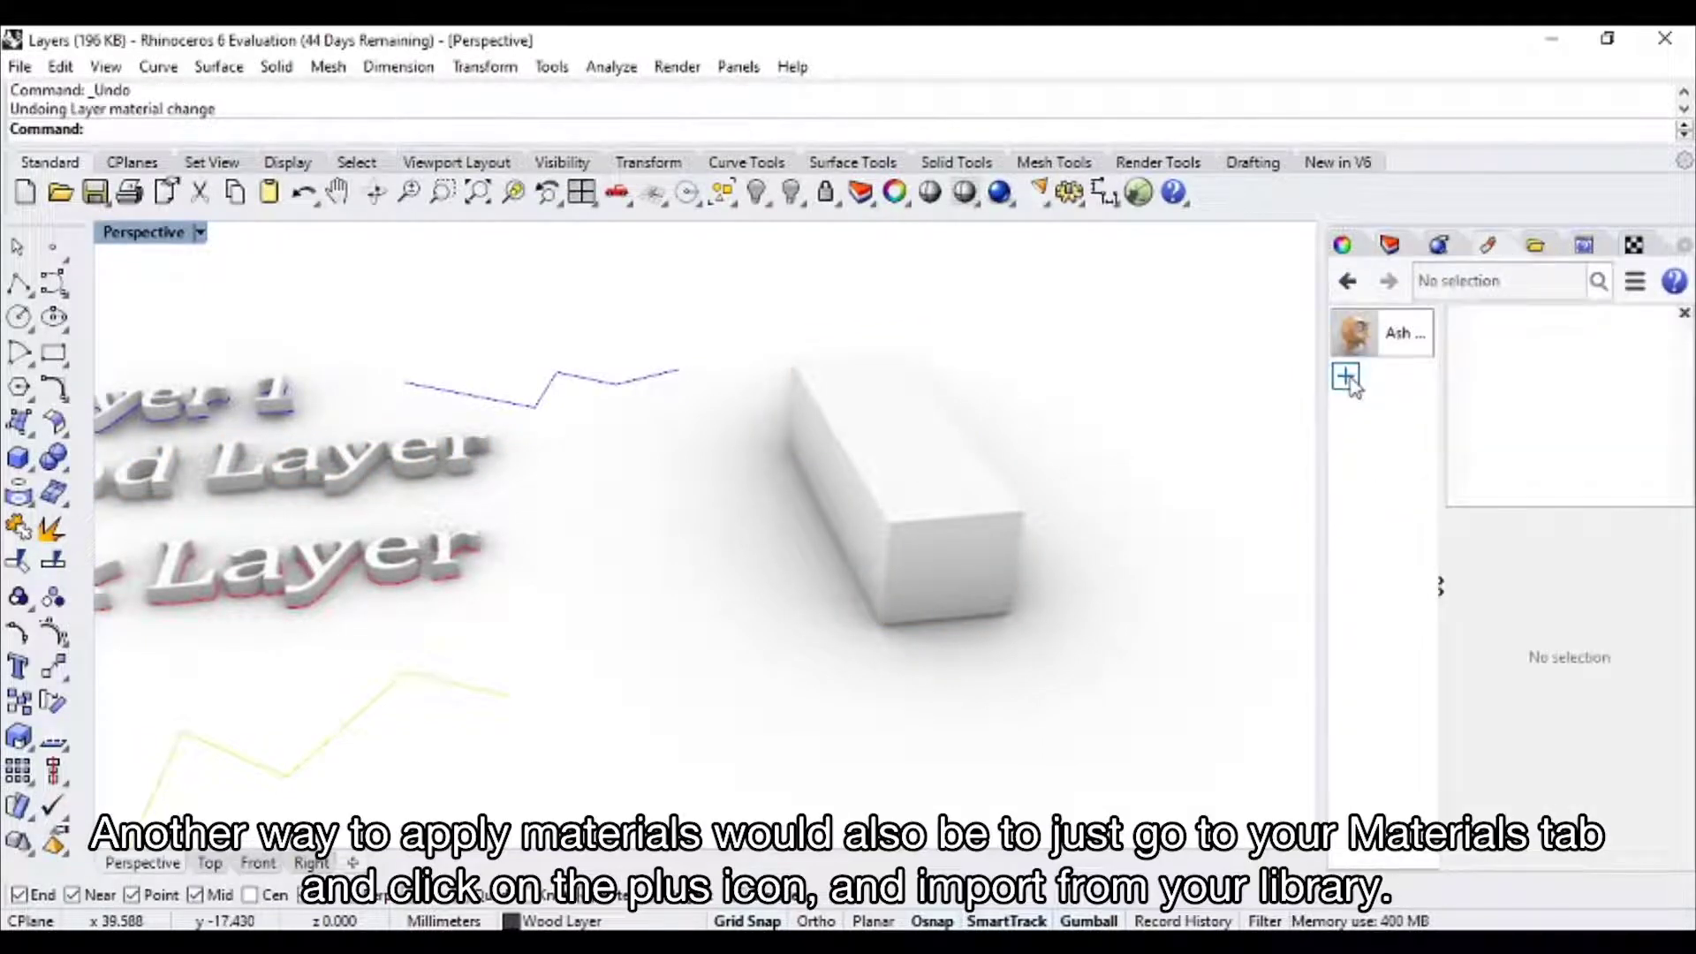
{"action": "left_click", "coordinate": [1348, 380]}
{"action": "left_click", "coordinate": [1416, 392]}
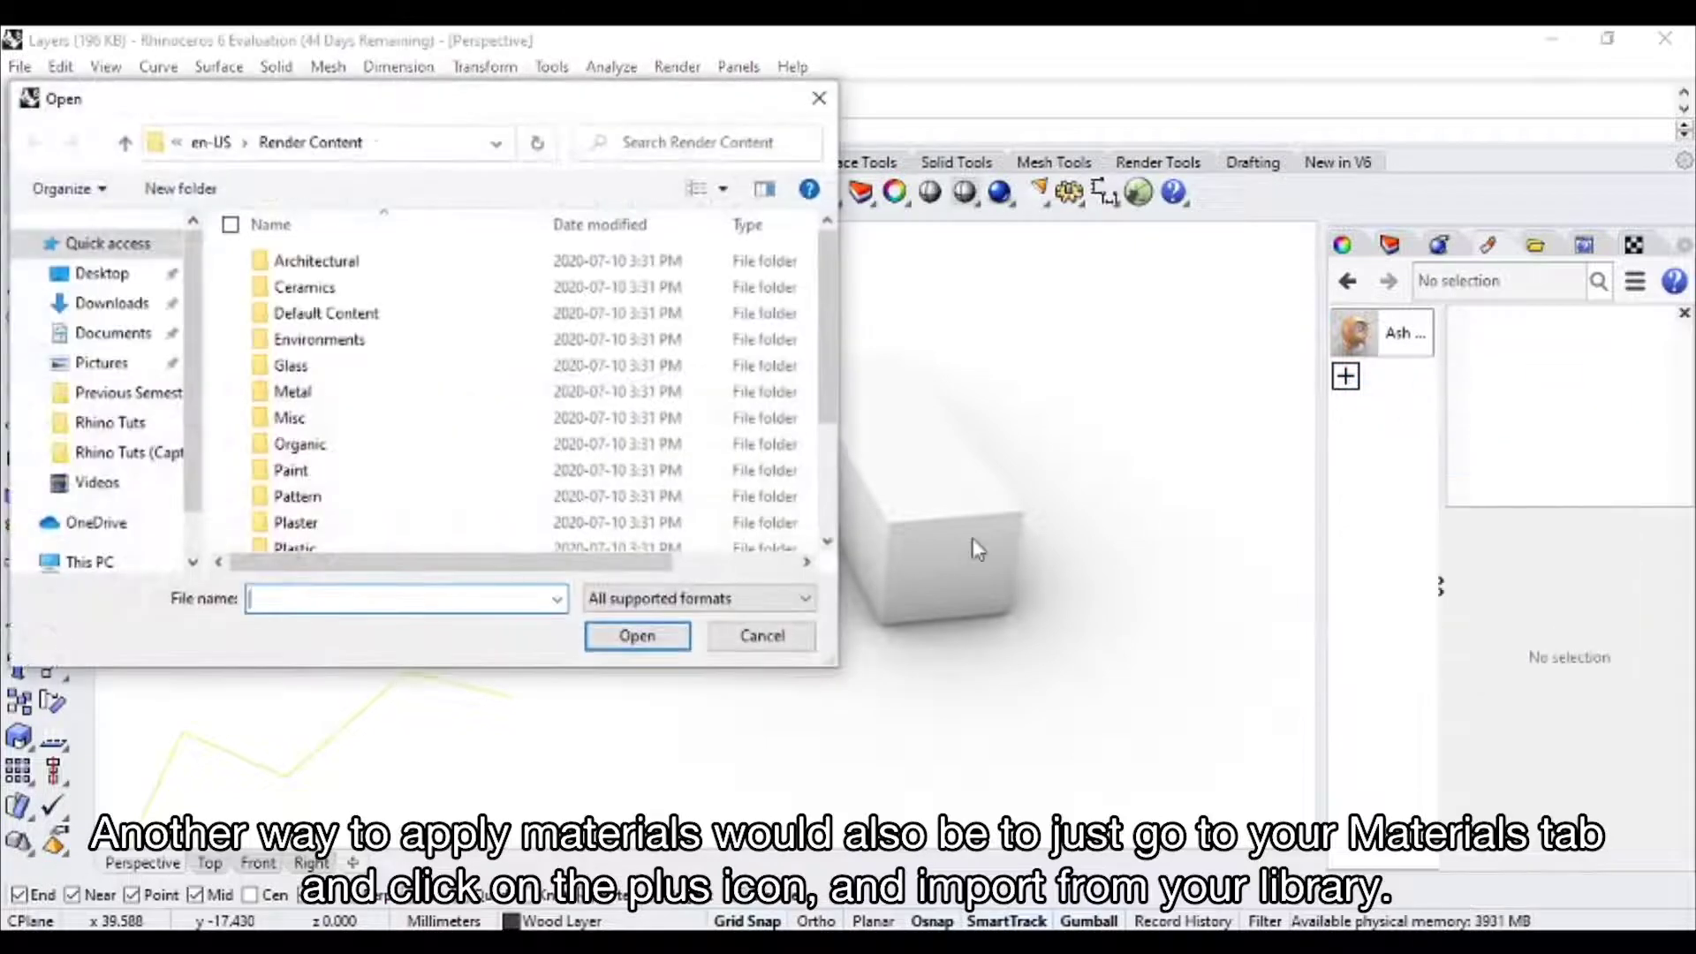
{"action": "scroll", "coordinate": [344, 517], "scroll_direction": "down", "scroll_amount": 3}
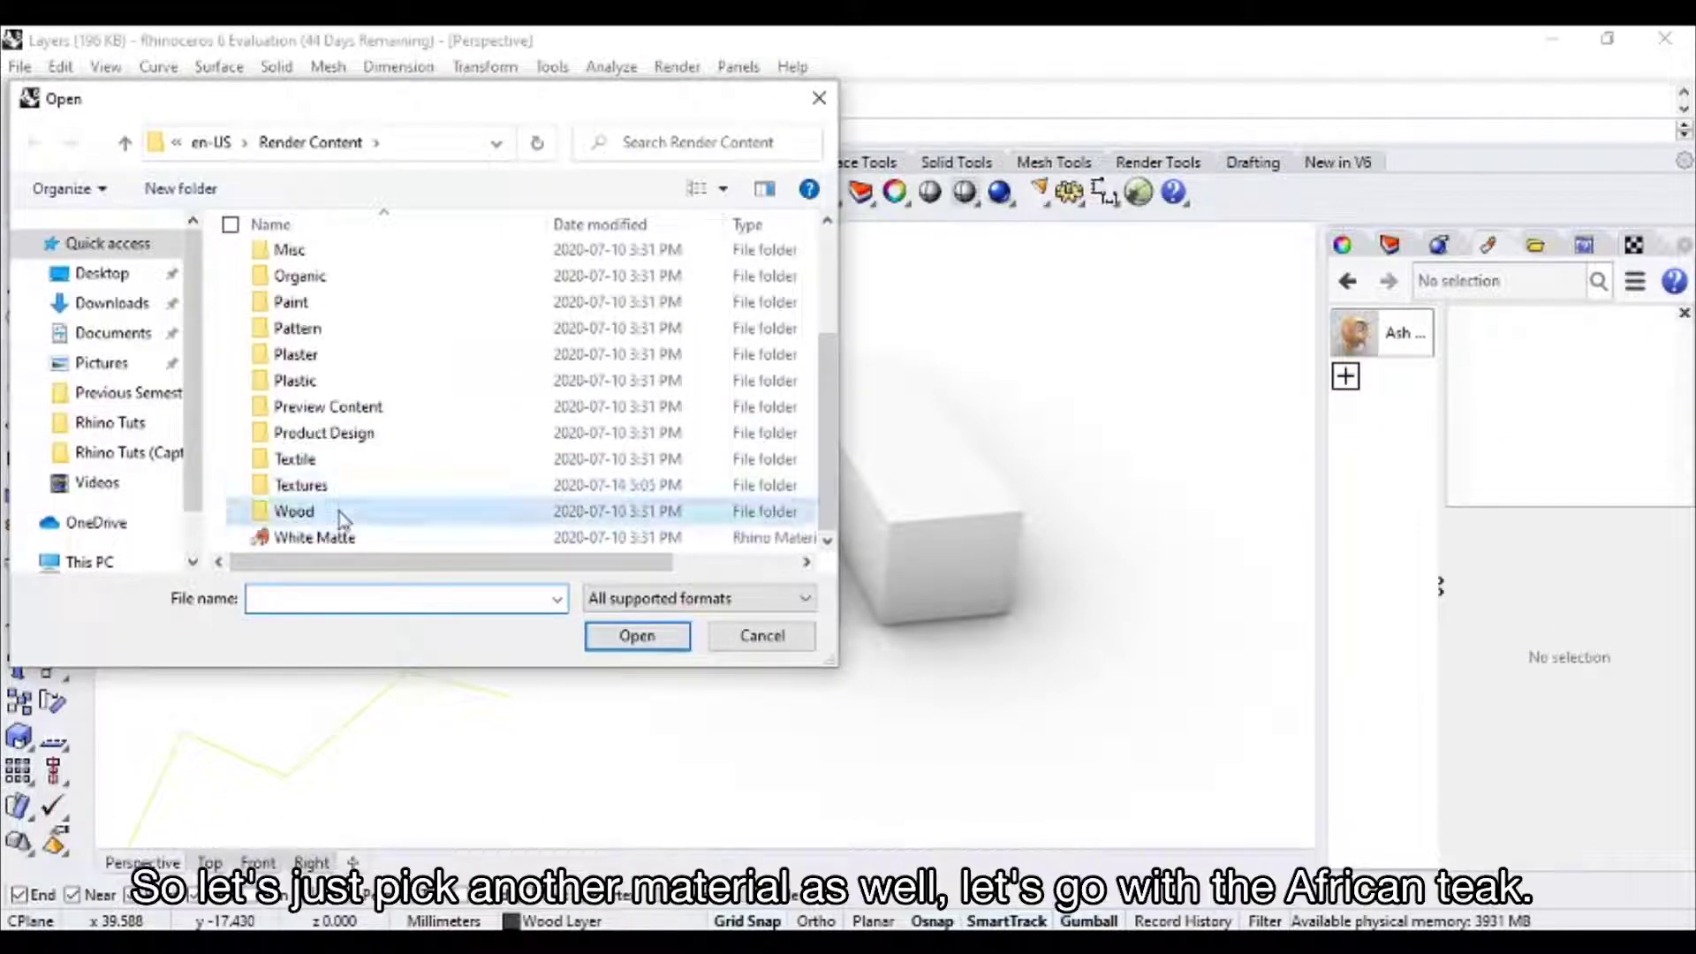
{"action": "double_click", "coordinate": [340, 517]}
{"action": "scroll", "coordinate": [557, 477], "scroll_direction": "down", "scroll_amount": 3}
{"action": "double_click", "coordinate": [314, 396]}
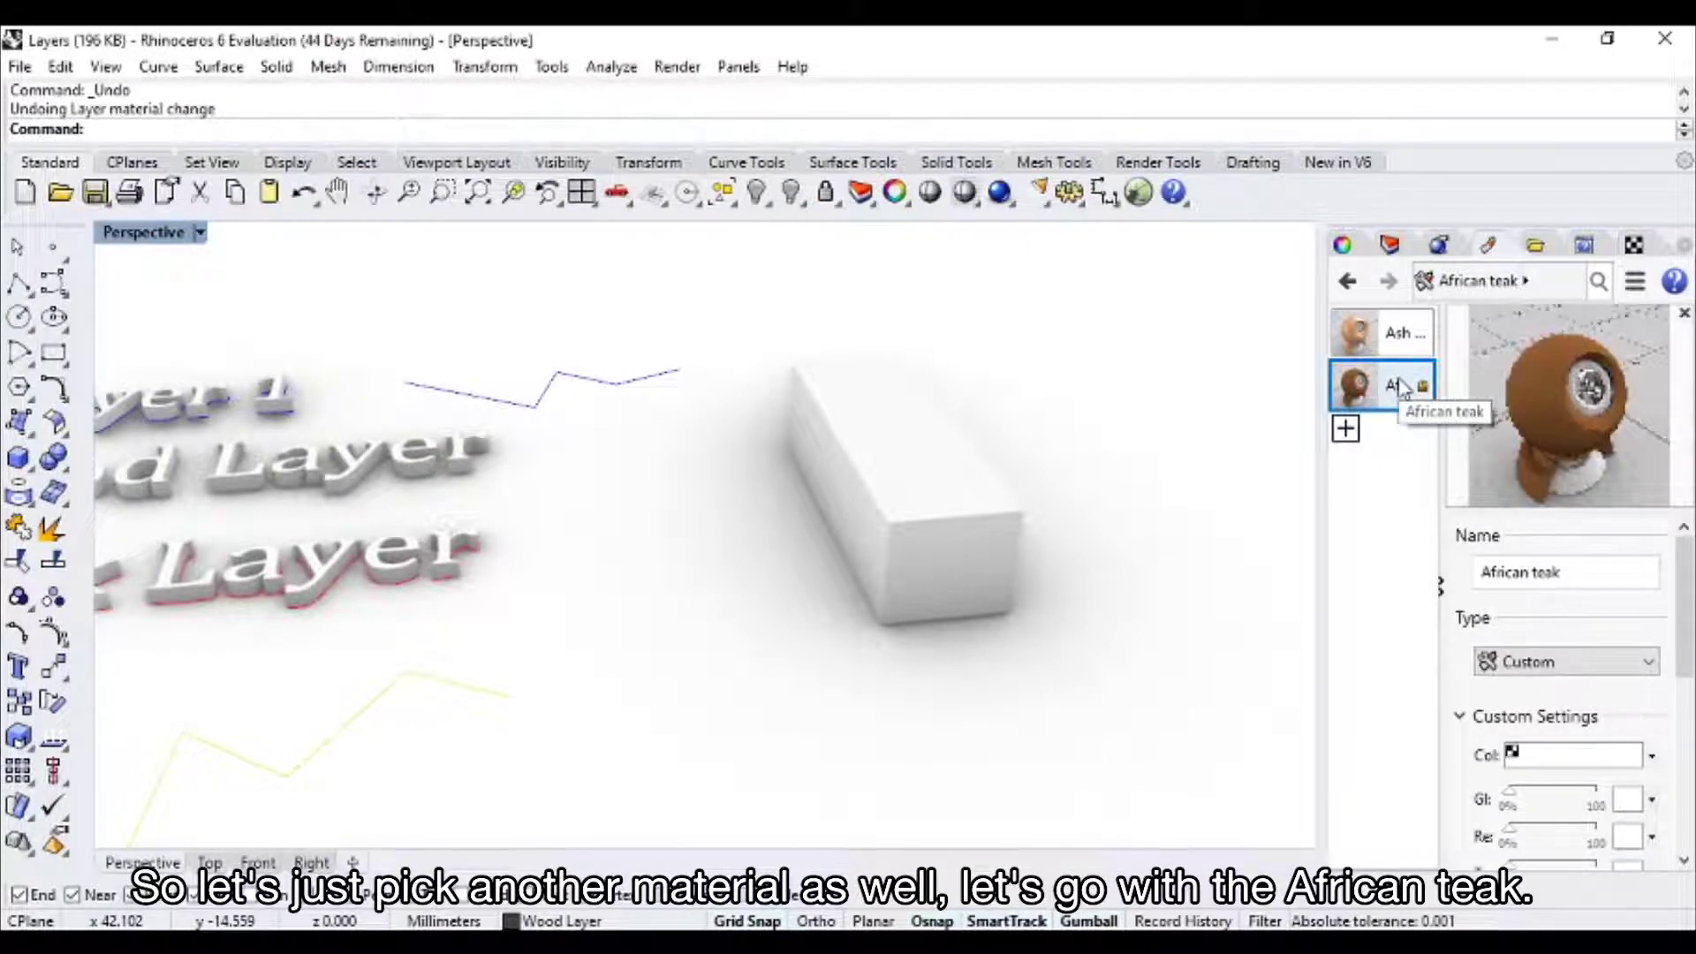
- Assign the African teak material to the box and inspect its texture up close
{"action": "left_click", "coordinate": [874, 479]}
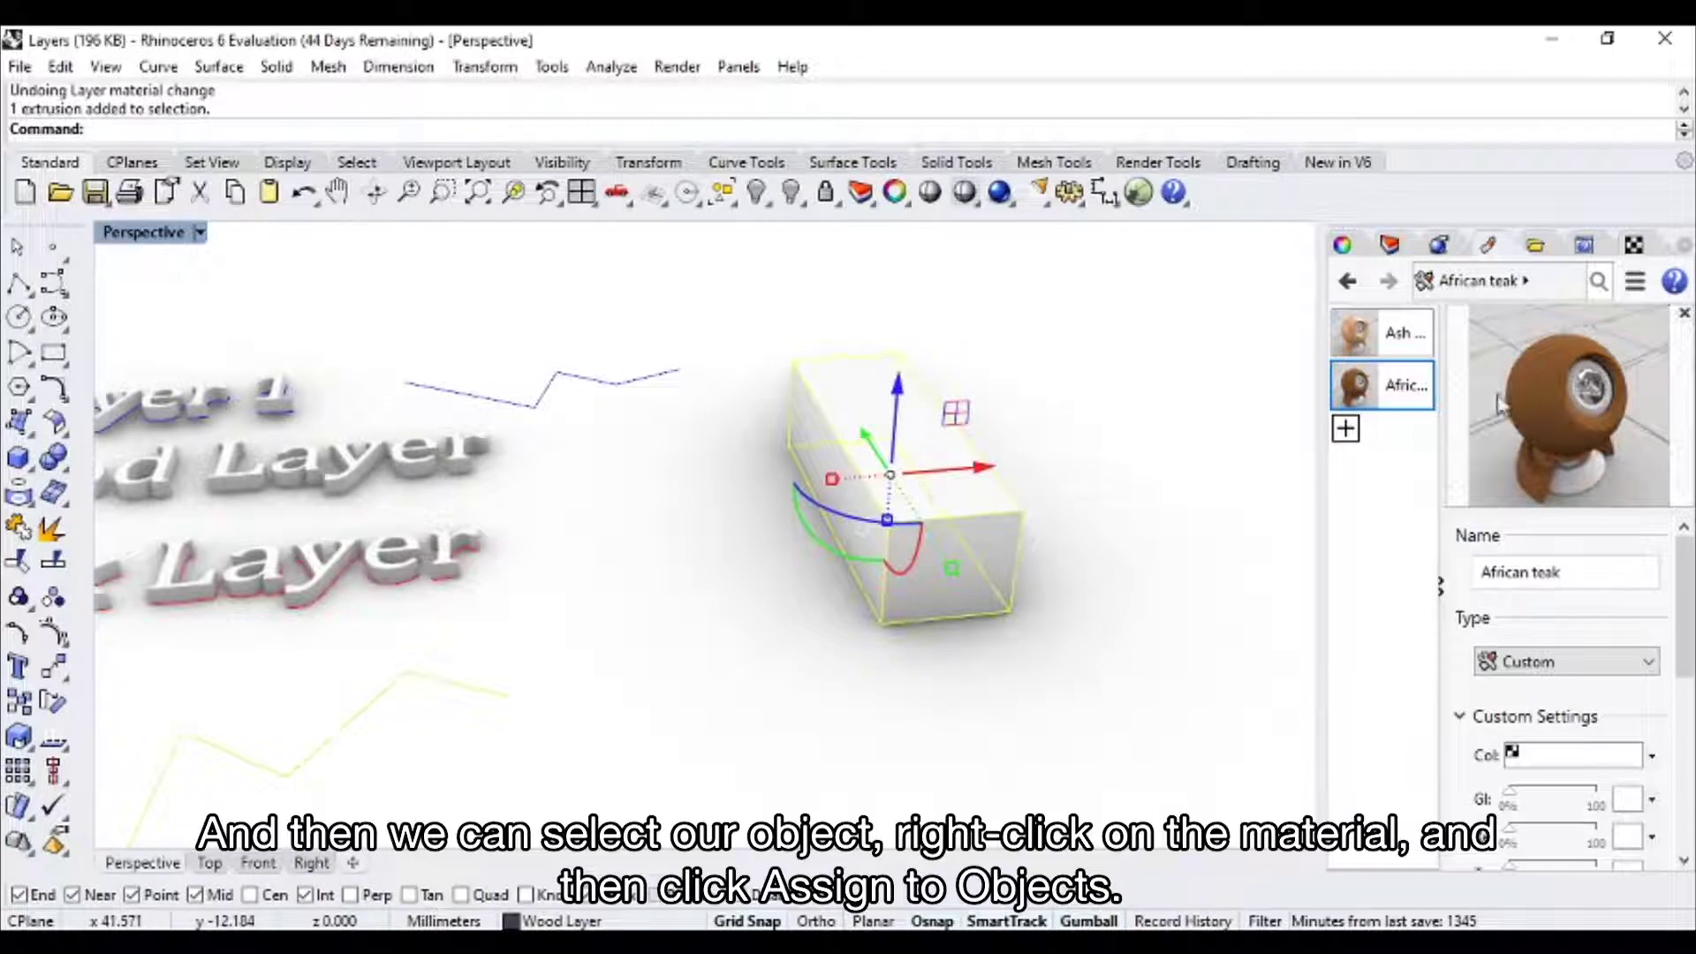
{"action": "right_click", "coordinate": [1403, 387]}
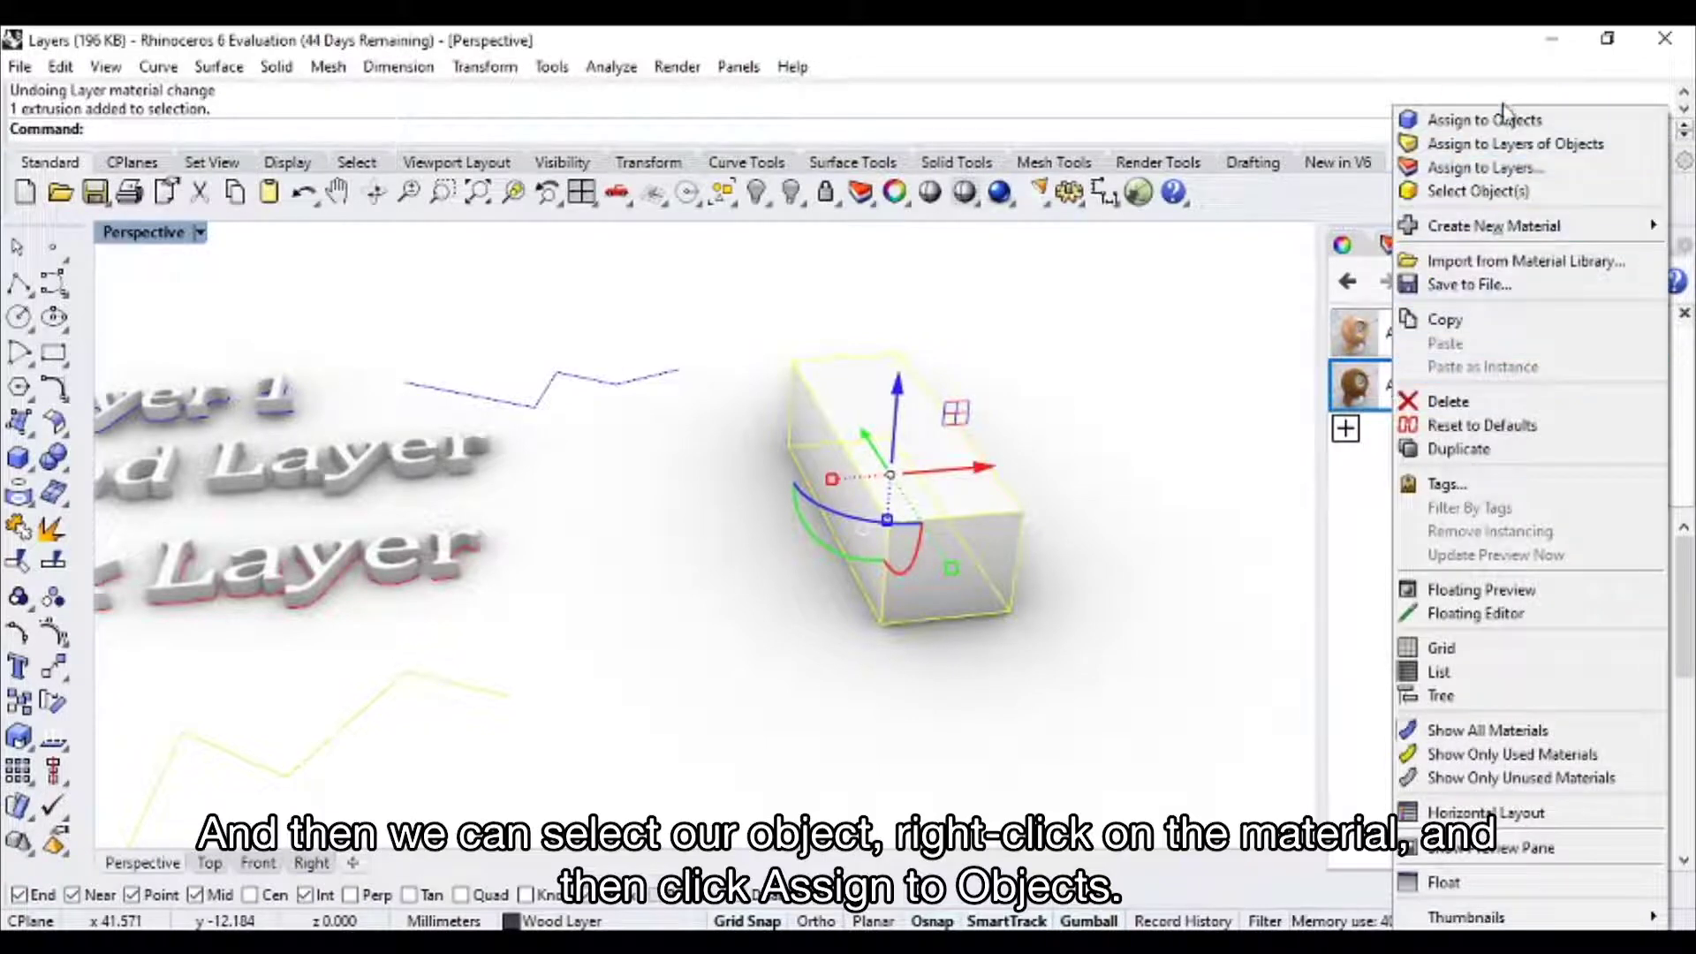
{"action": "left_click", "coordinate": [1507, 120]}
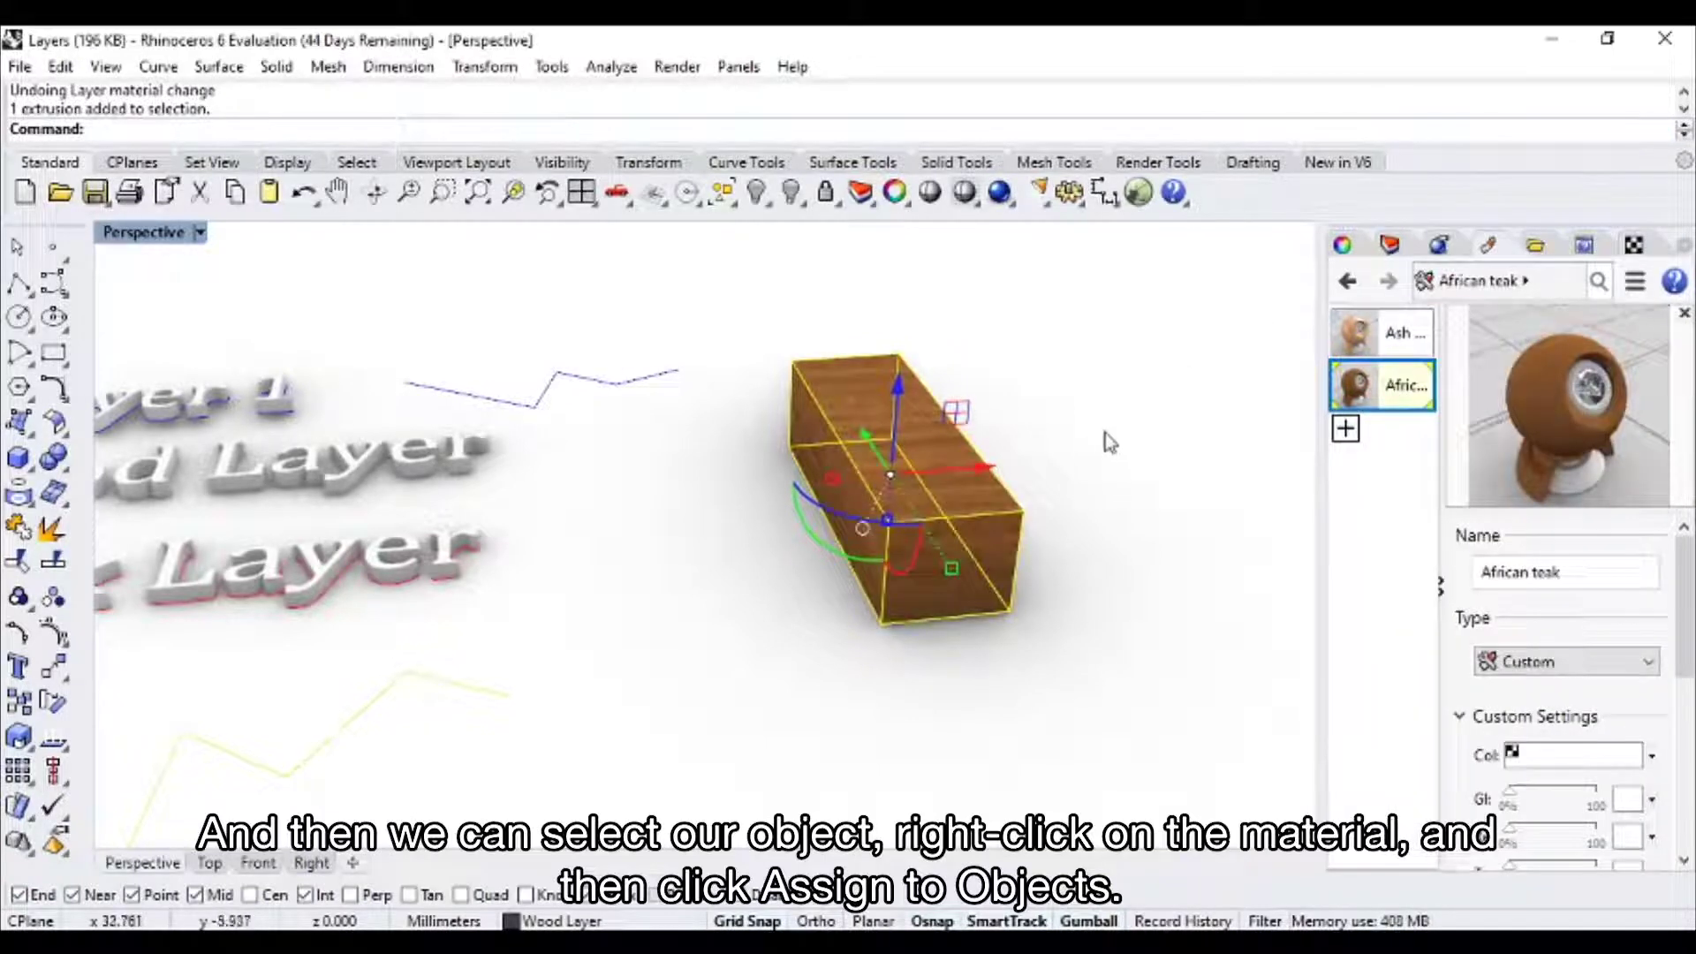
{"action": "left_click", "coordinate": [1091, 459]}
{"action": "scroll", "coordinate": [1069, 568], "scroll_direction": "up", "scroll_amount": 6}
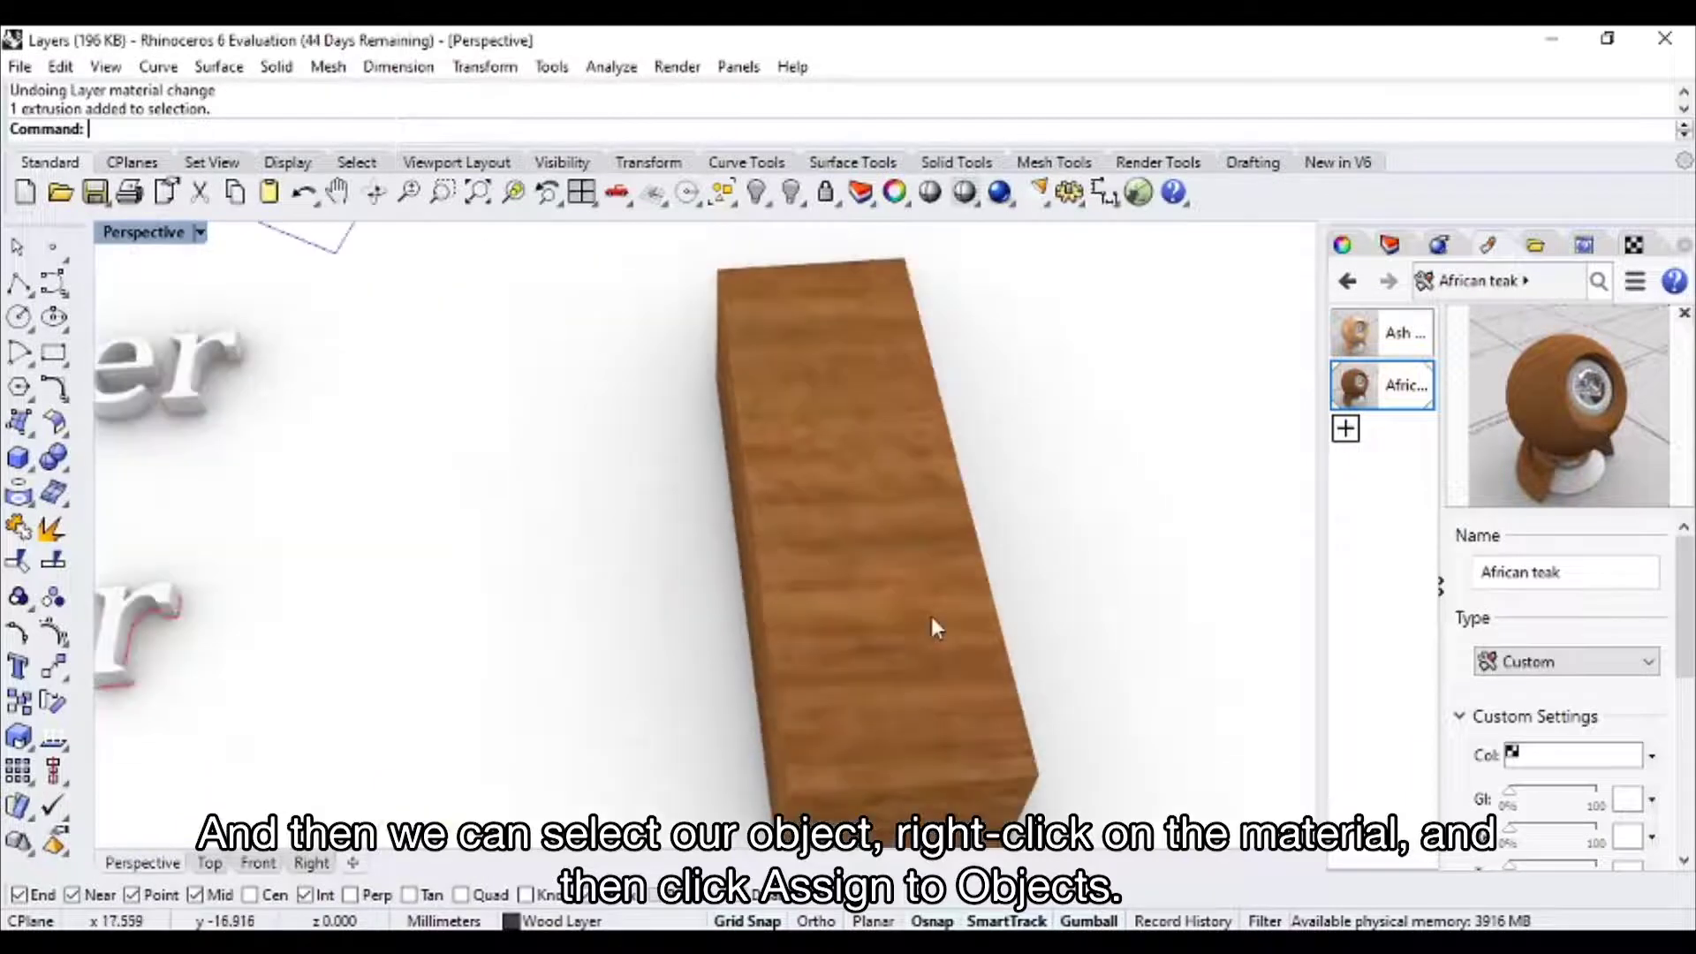
{"action": "scroll", "coordinate": [935, 604], "scroll_direction": "down", "scroll_amount": 3}
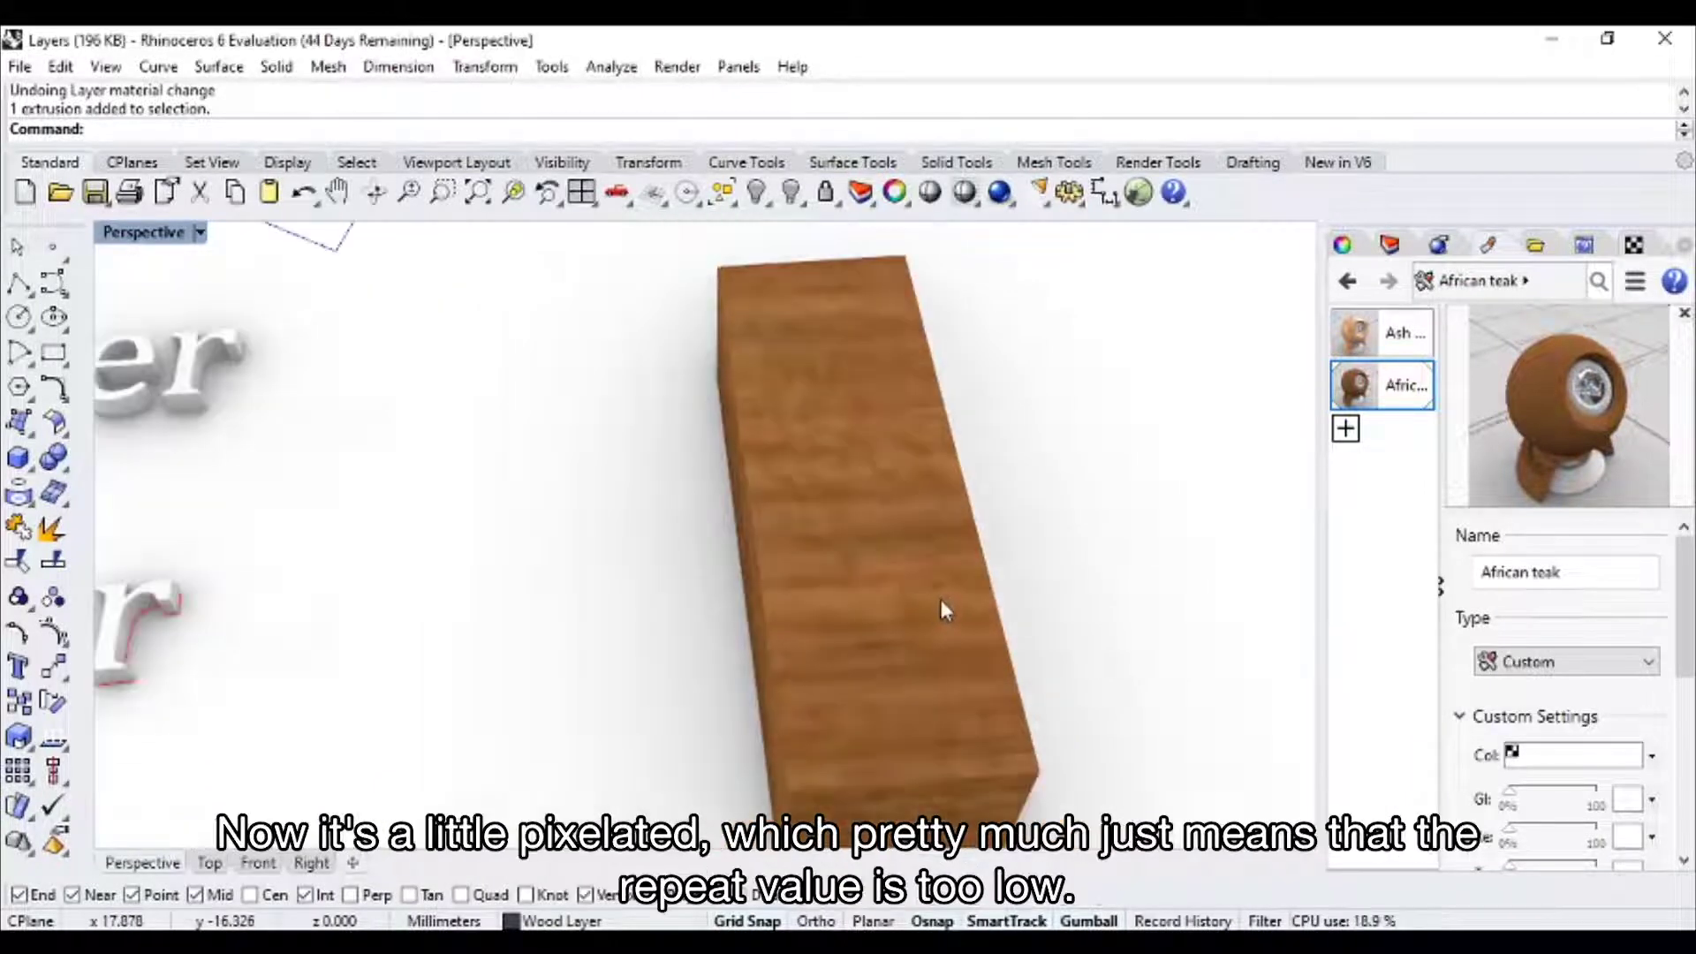
{"action": "scroll", "coordinate": [940, 599], "scroll_direction": "down", "scroll_amount": 2}
- Open the African teak material's color texture and widen the editor to show its mapping settings
{"action": "scroll", "coordinate": [1545, 686], "scroll_direction": "down", "scroll_amount": 5}
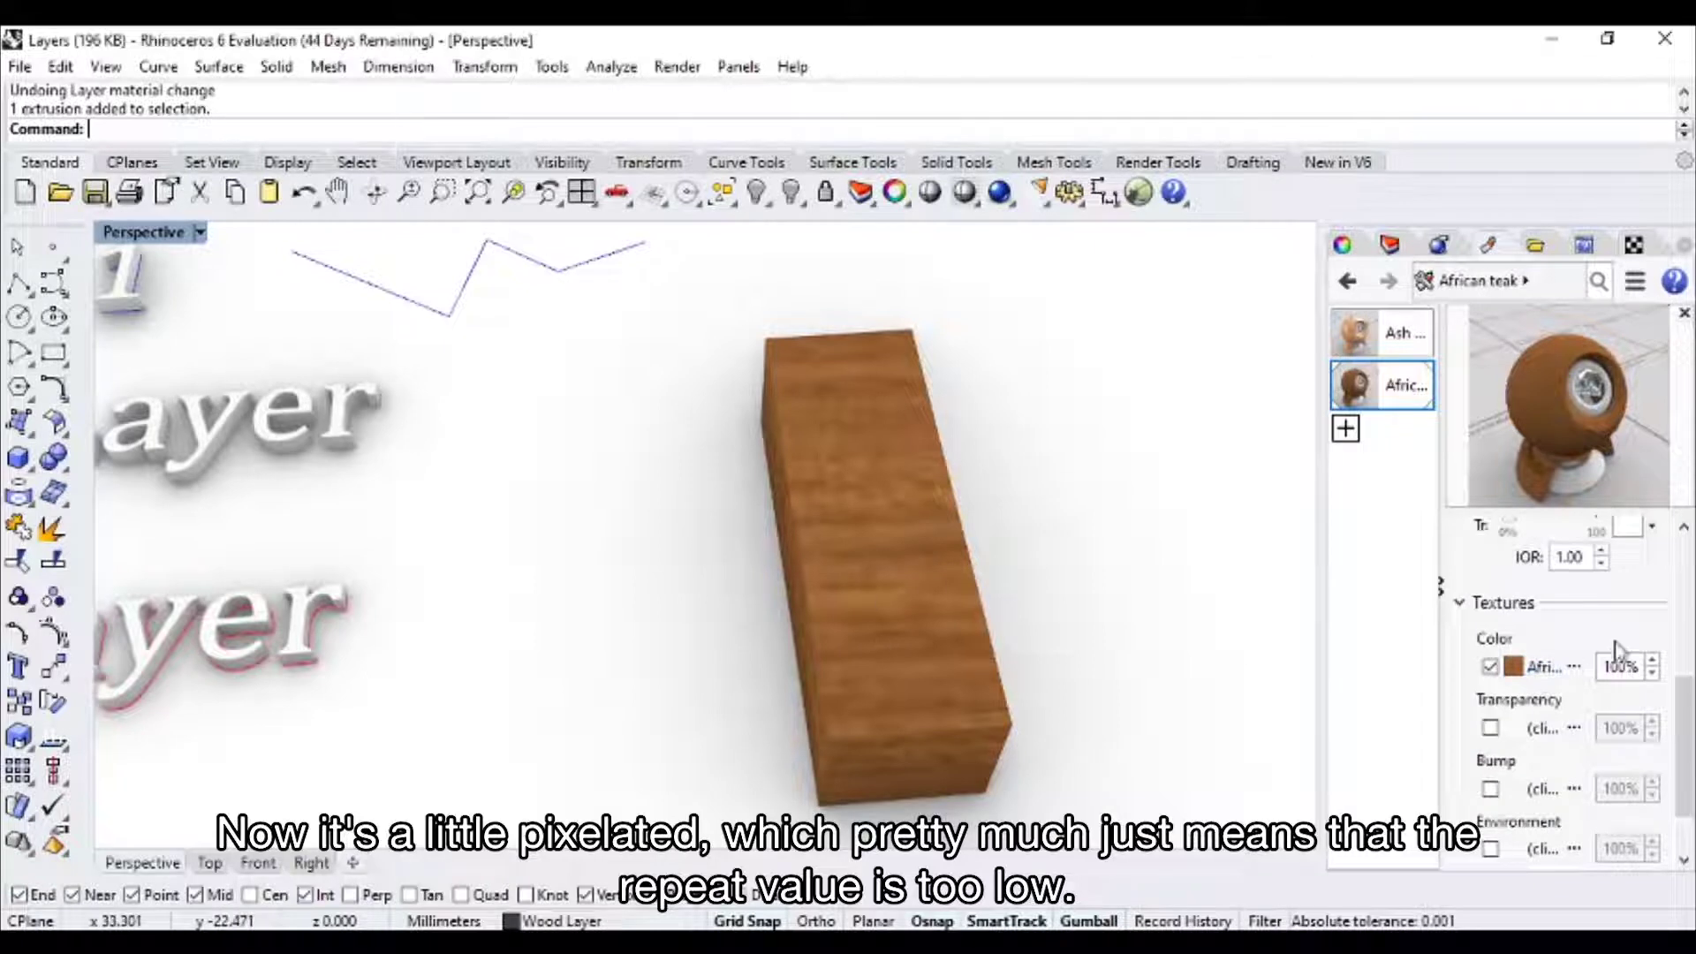
{"action": "left_click", "coordinate": [1544, 666]}
{"action": "scroll", "coordinate": [1570, 667], "scroll_direction": "down", "scroll_amount": 3}
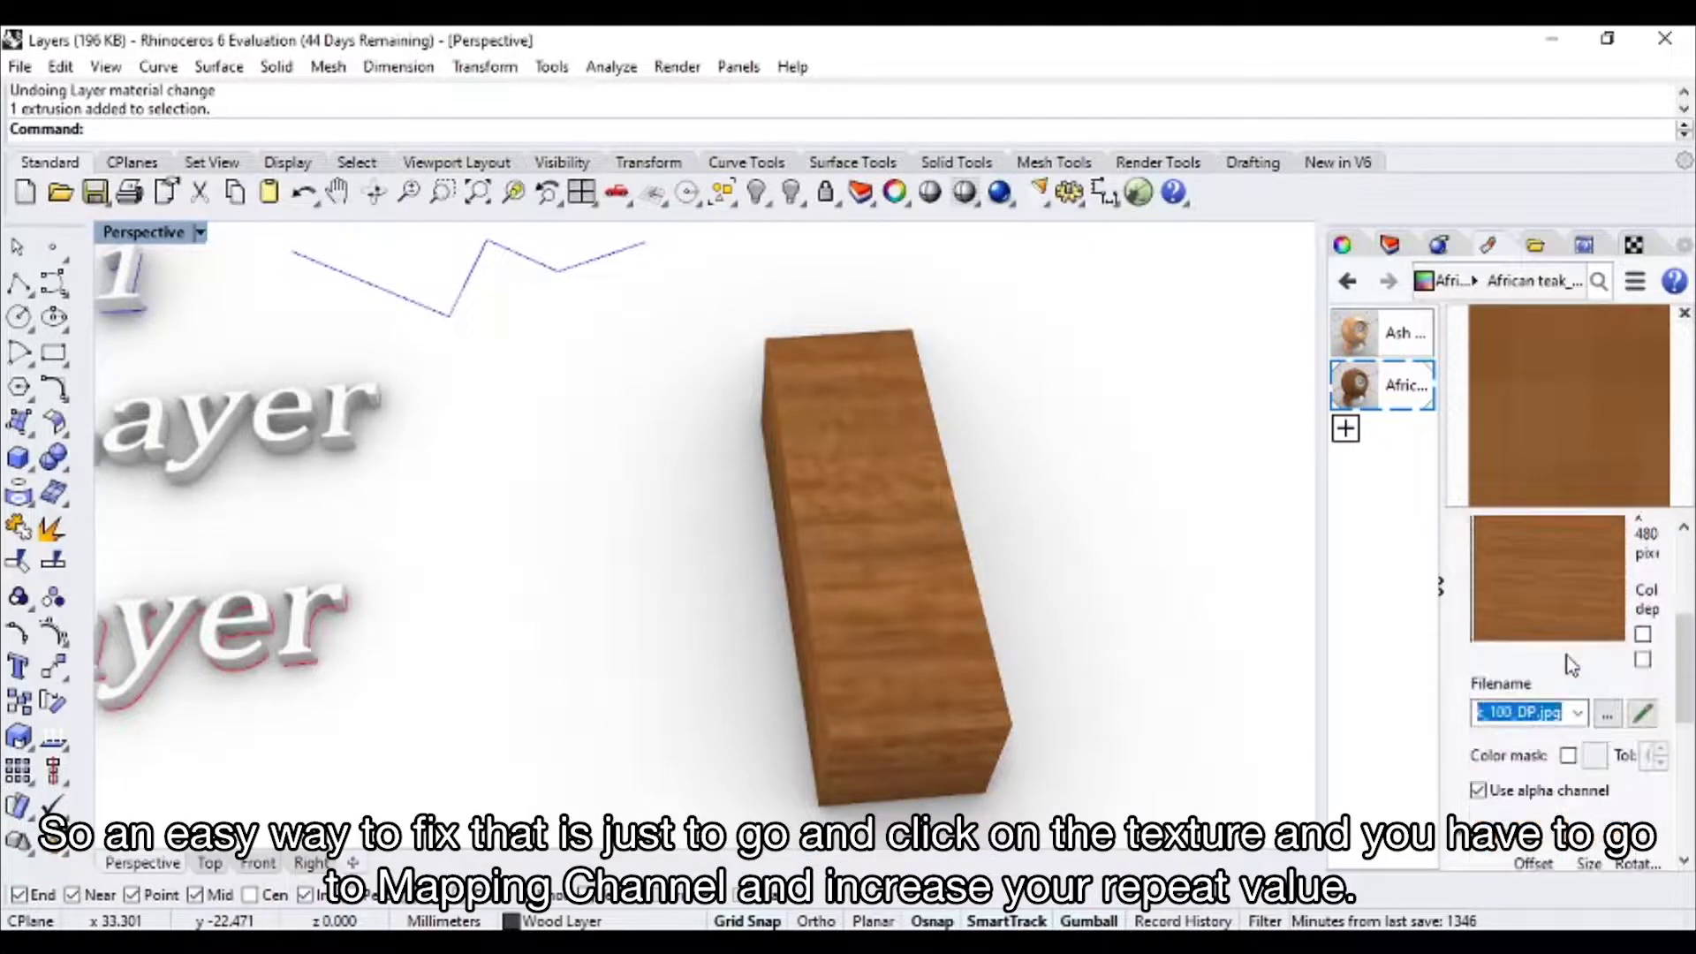
{"action": "left_click_drag", "start_coordinate": [1301, 652], "coordinate": [1210, 652]}
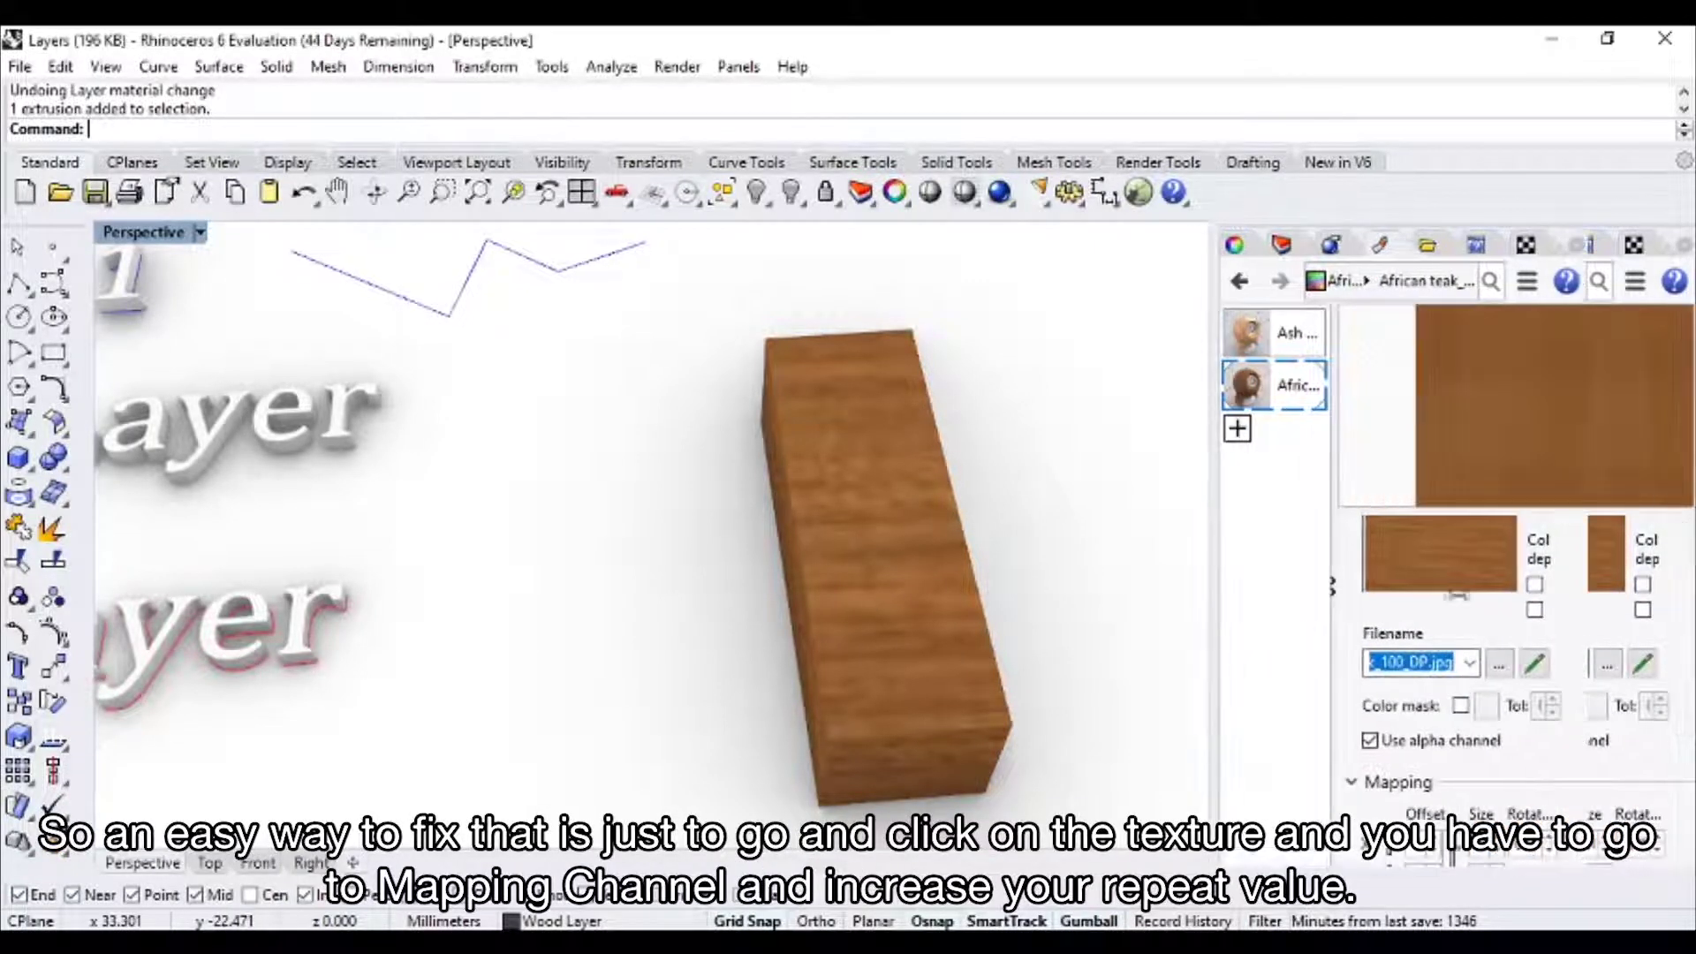
{"action": "scroll", "coordinate": [1519, 696], "scroll_direction": "down", "scroll_amount": 3}
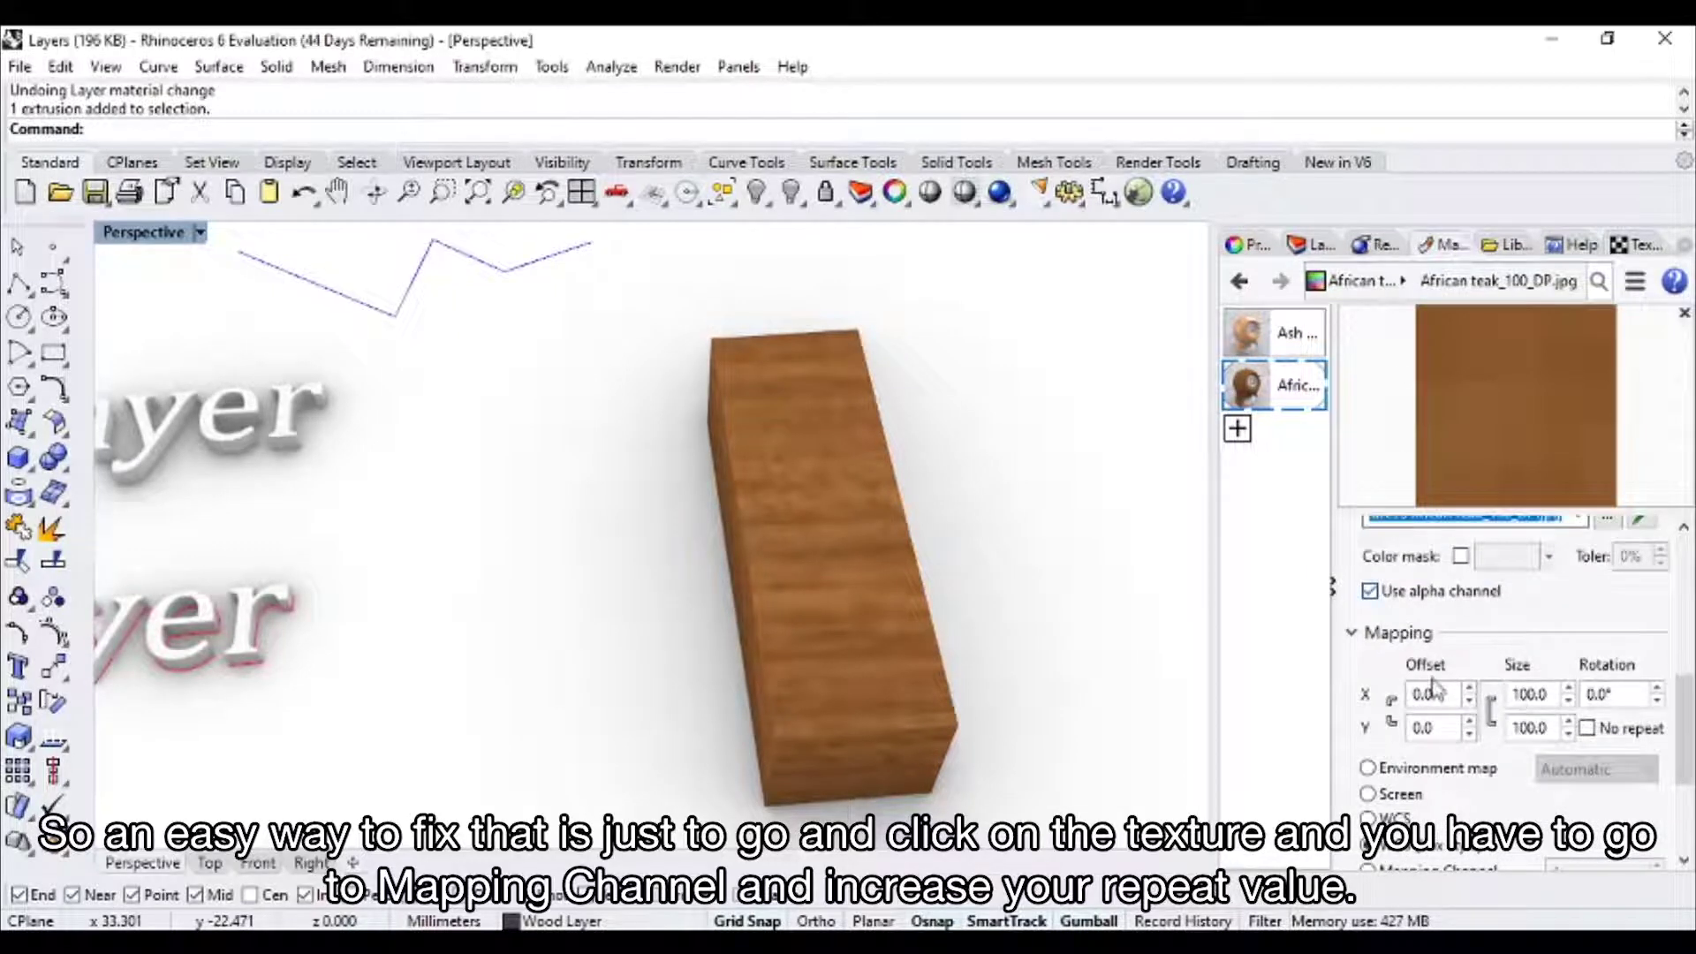
{"action": "scroll", "coordinate": [1603, 680], "scroll_direction": "down", "scroll_amount": 2}
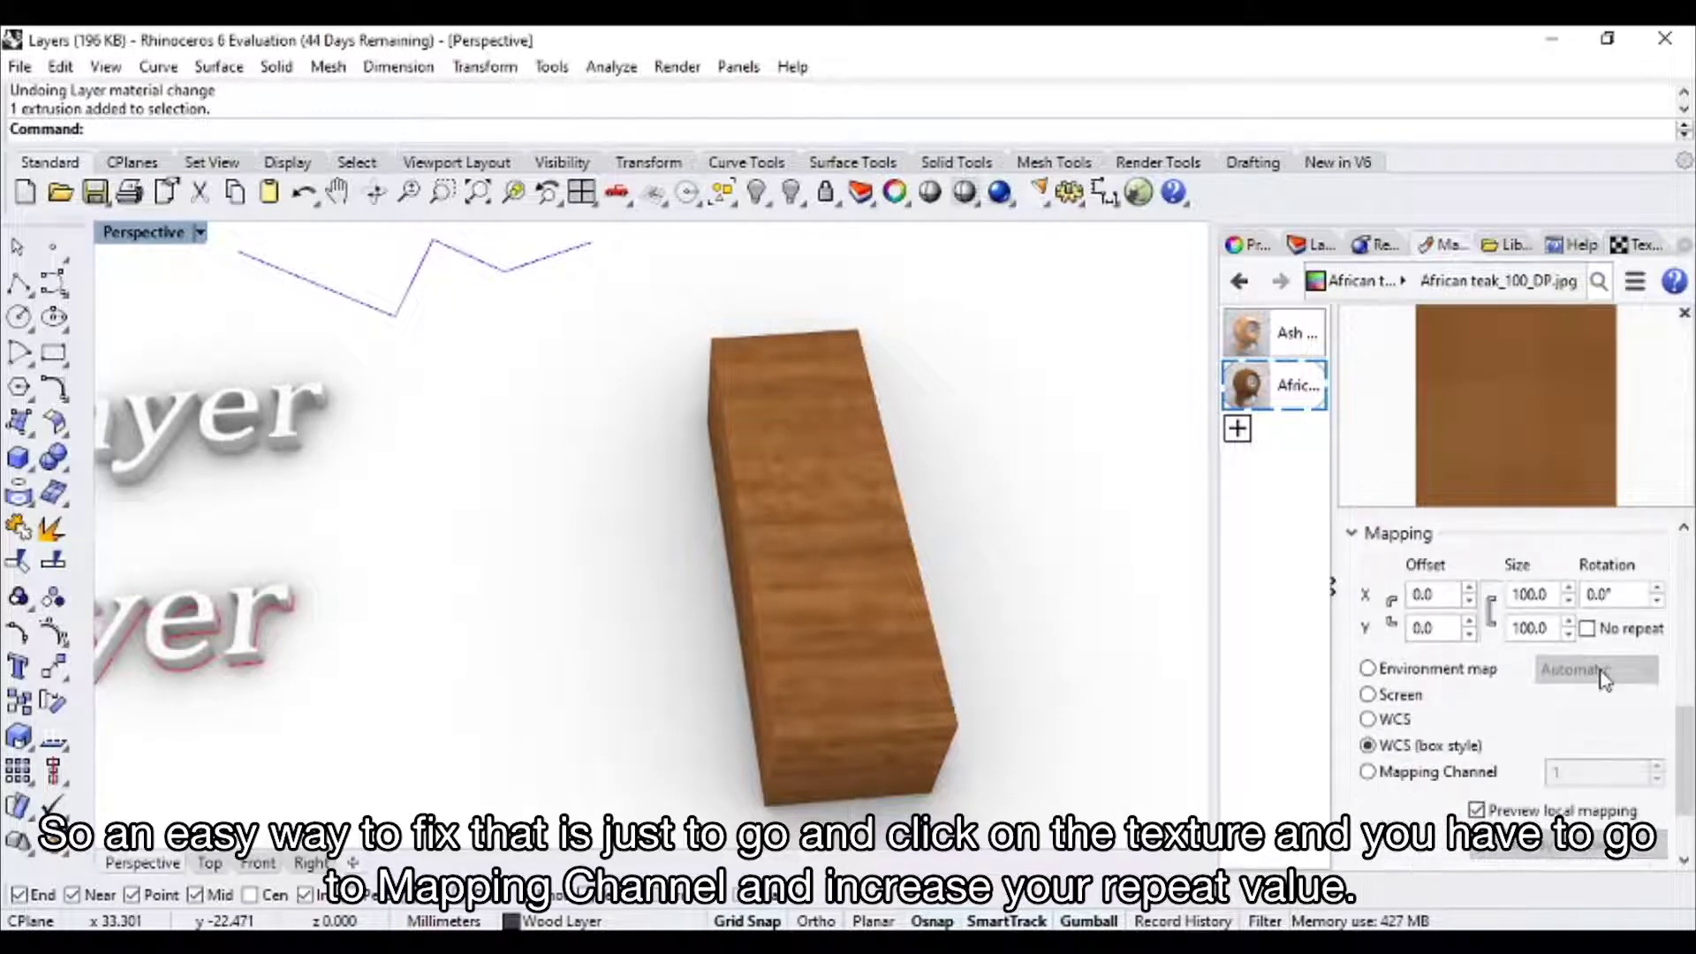
- Switch the African teak texture to Mapping Channel, set its U and V repeat to 8, and check the grain on the box
{"action": "left_click", "coordinate": [1368, 772]}
{"action": "left_click", "coordinate": [1545, 599]}
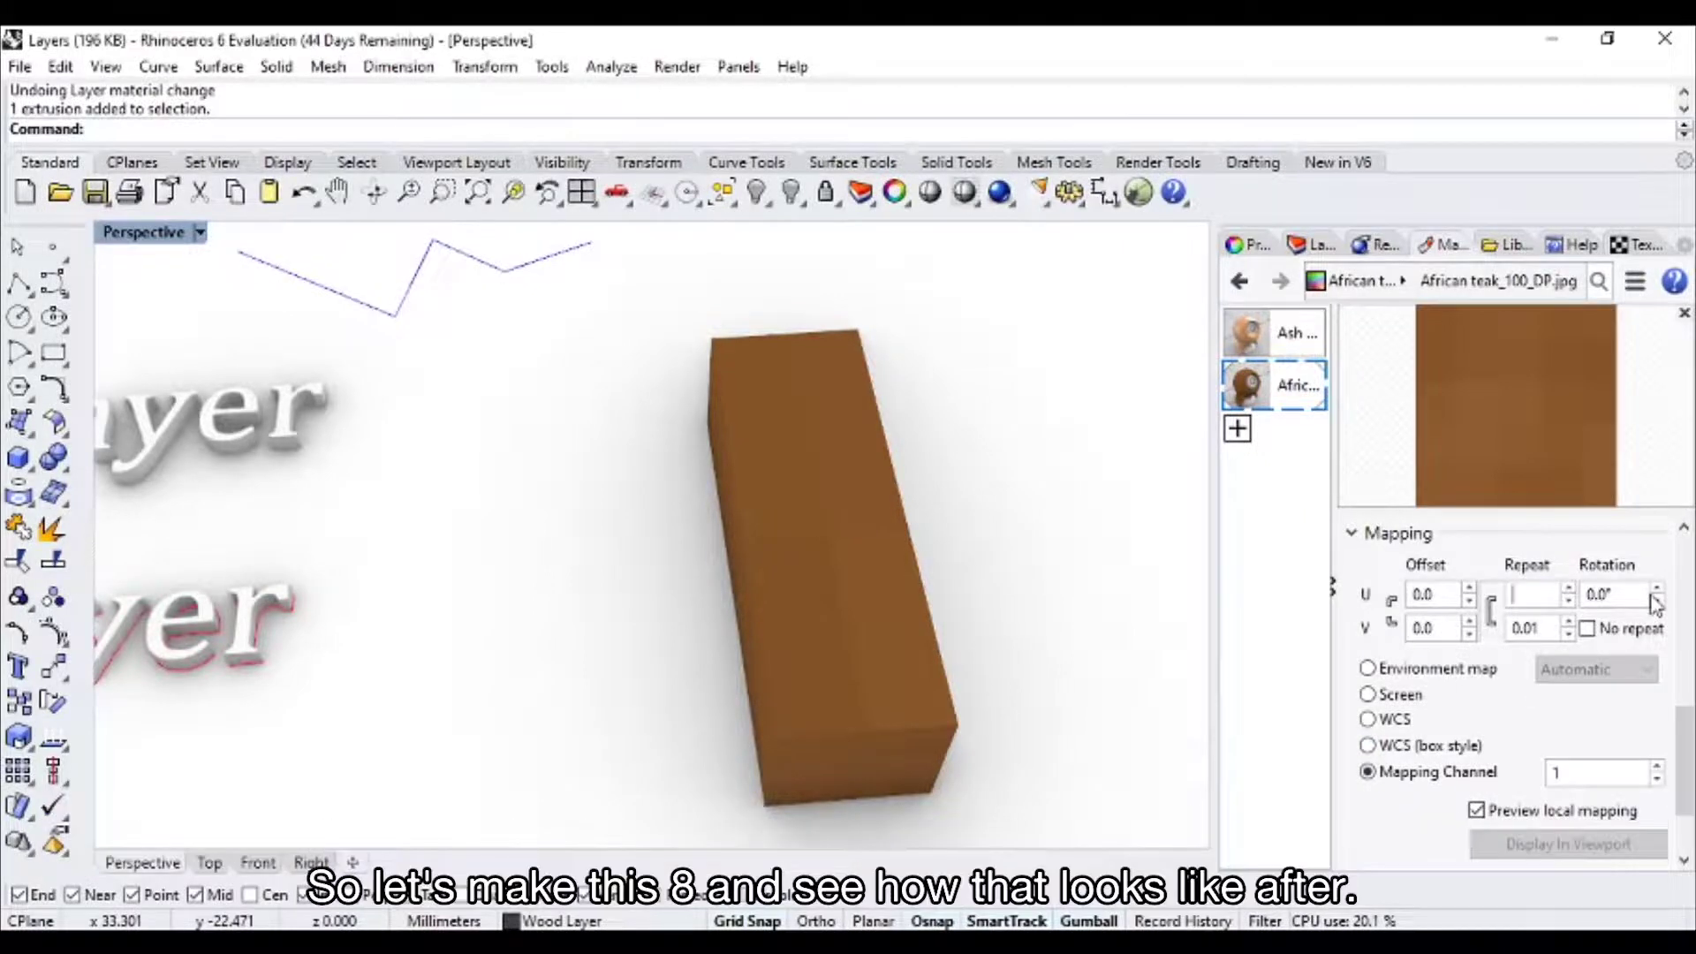
{"action": "type", "text": "8"}
{"action": "left_click", "coordinate": [1546, 628]}
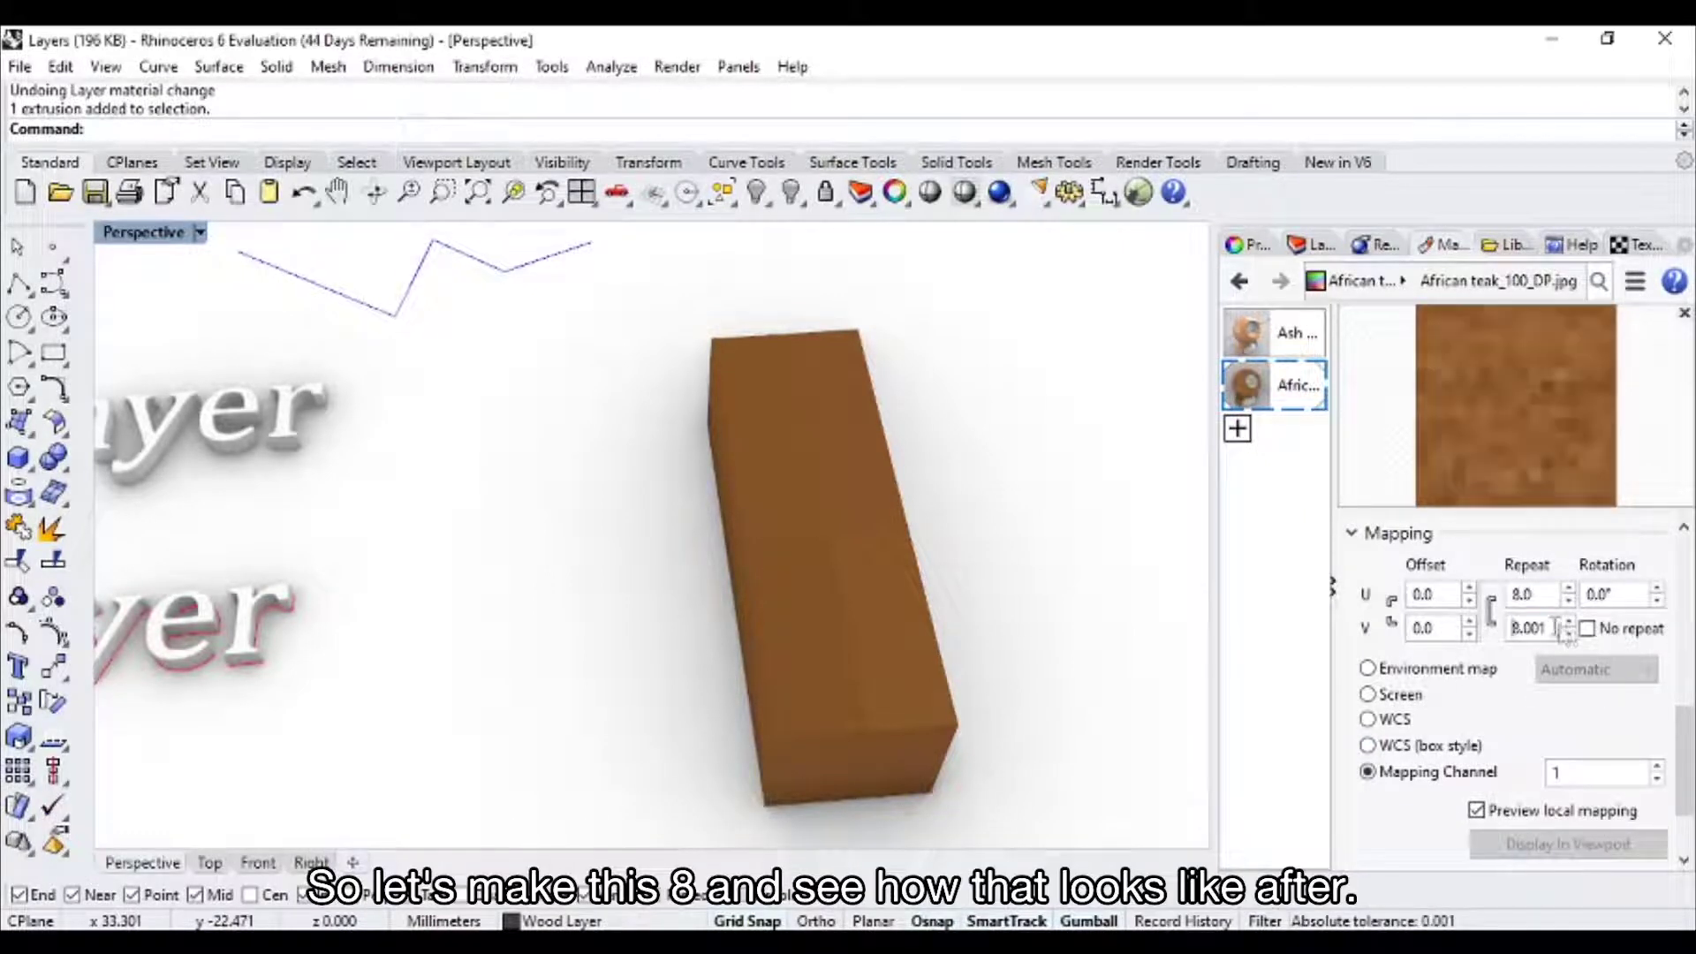
{"action": "right_click_drag", "start_coordinate": [898, 570], "coordinate": [947, 513]}
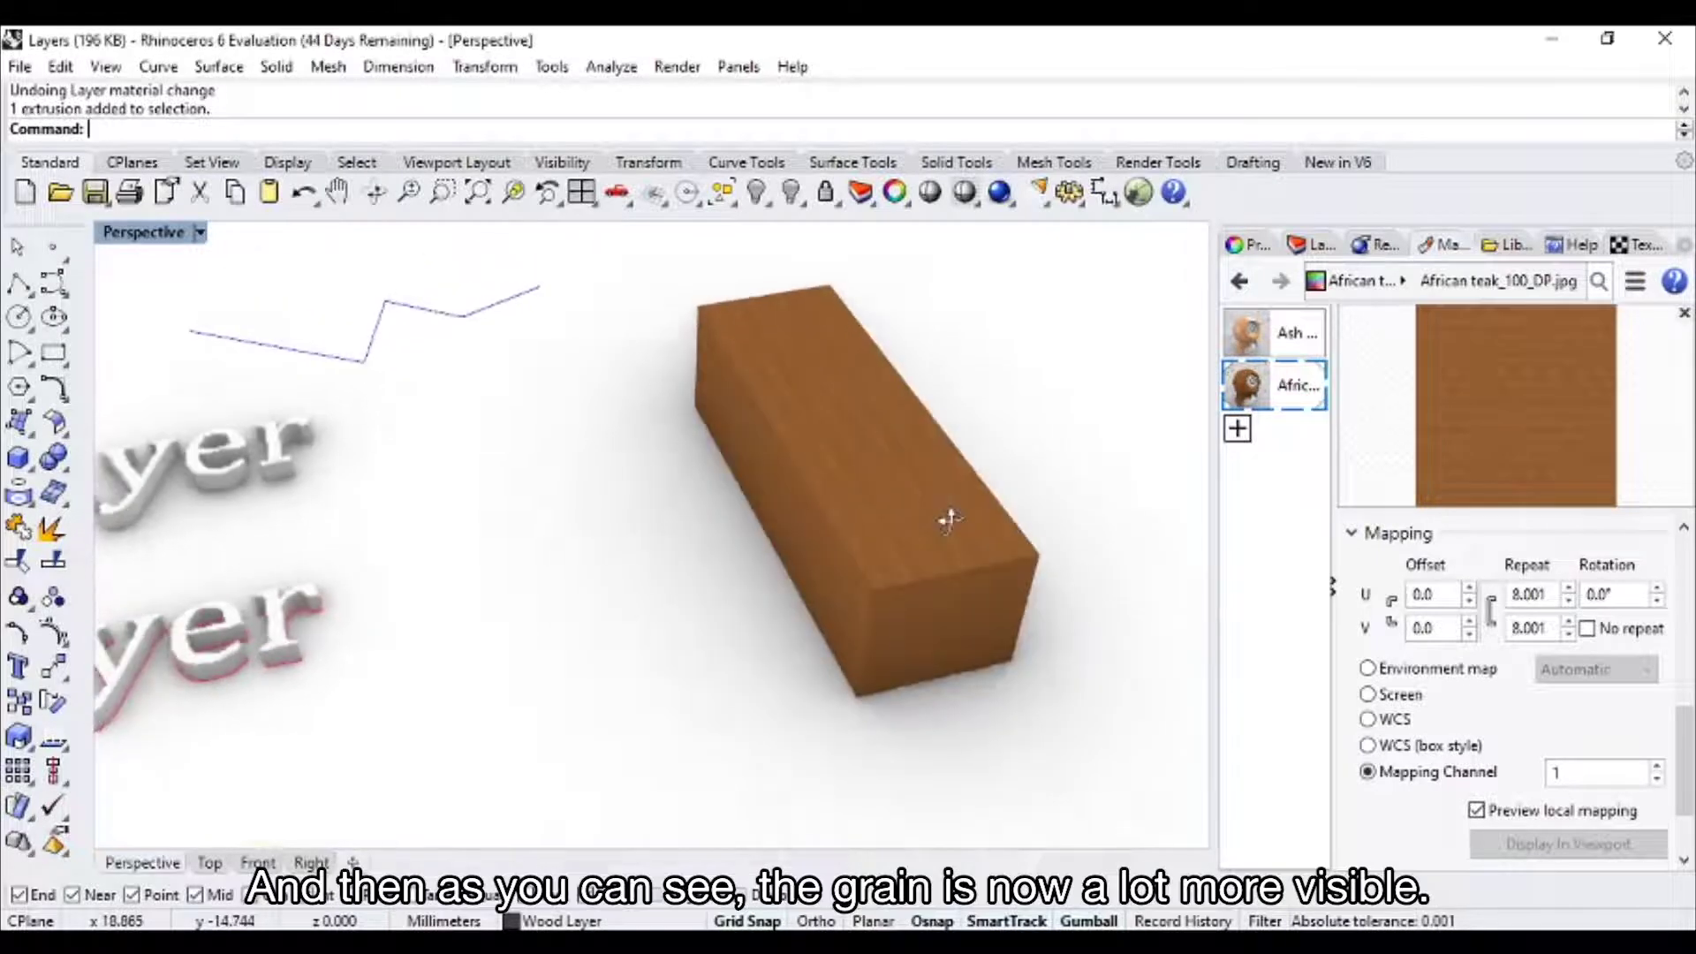
{"action": "scroll", "coordinate": [926, 487], "scroll_direction": "up", "scroll_amount": 3}
{"action": "scroll", "coordinate": [926, 481], "scroll_direction": "down", "scroll_amount": 2}
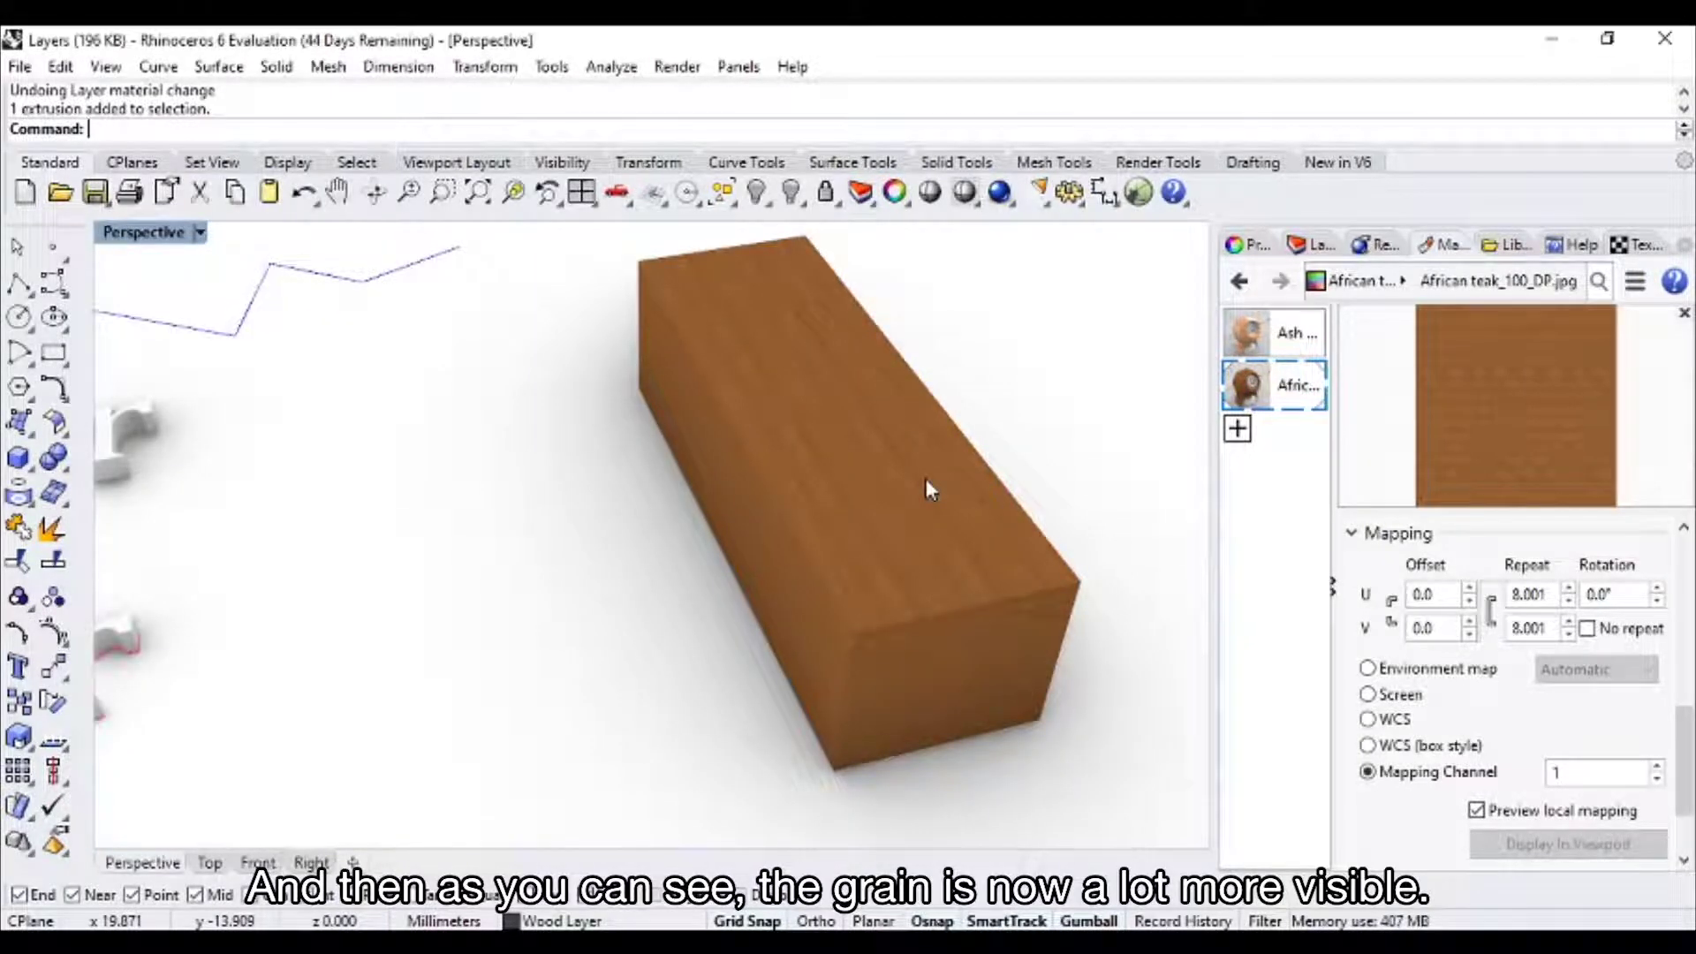
{"action": "right_click_drag", "start_coordinate": [939, 477], "coordinate": [1135, 552]}
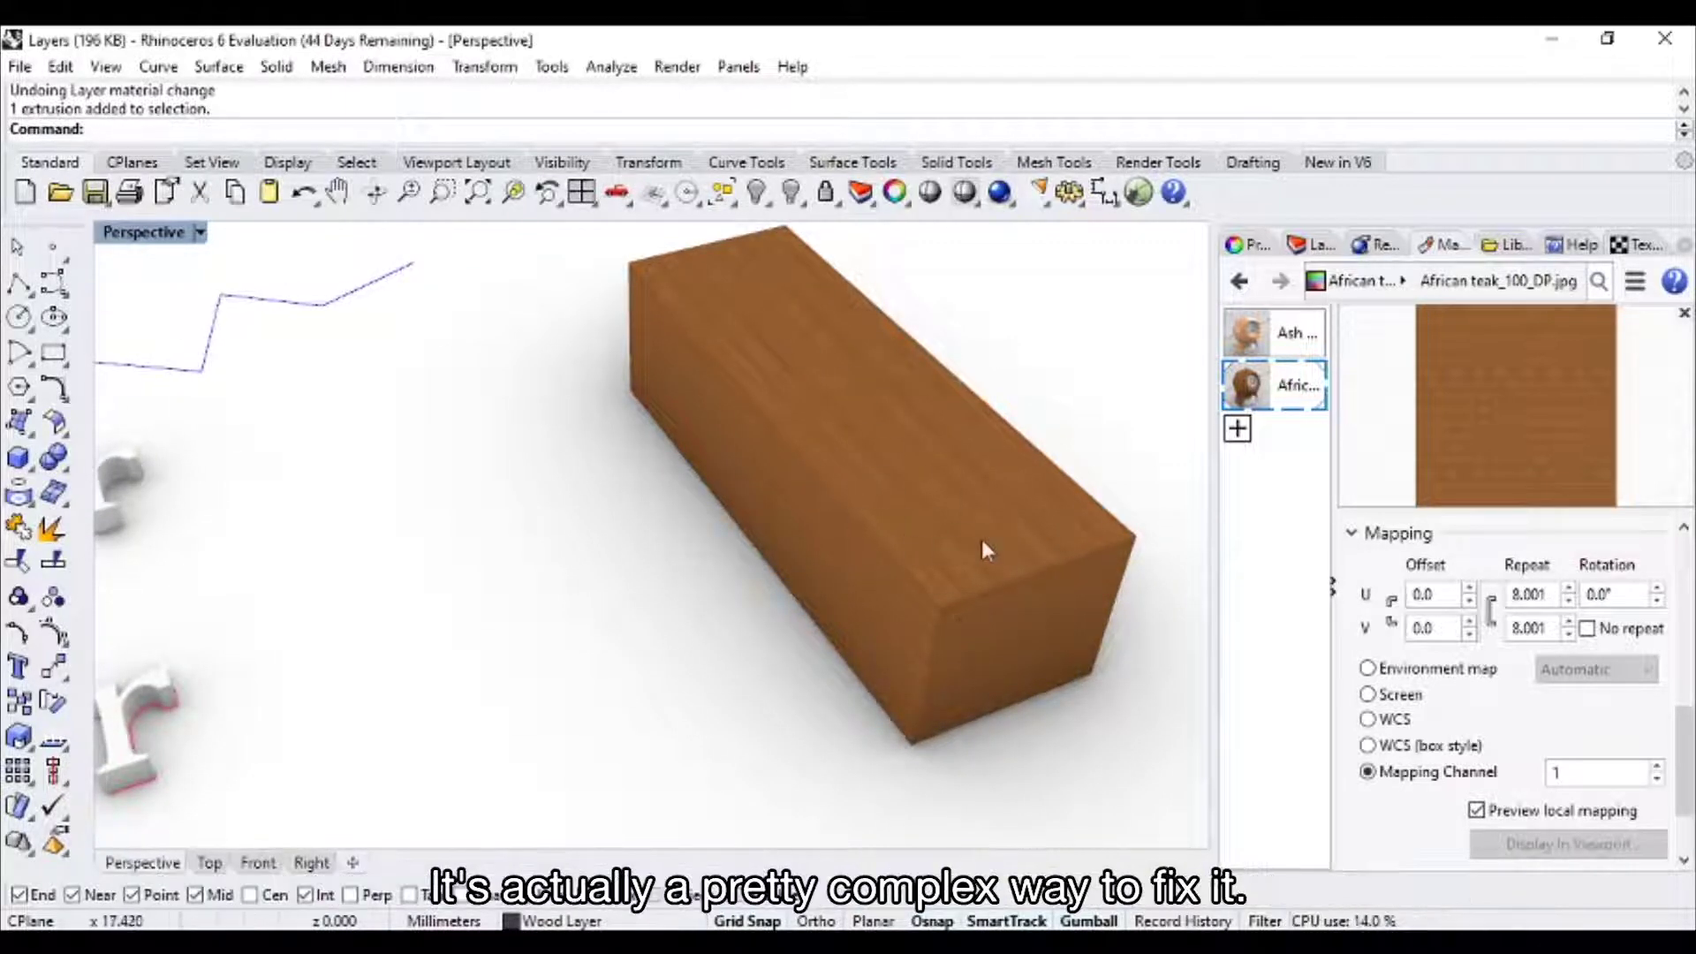
{"action": "right_click_drag", "start_coordinate": [1094, 510], "coordinate": [1041, 519]}
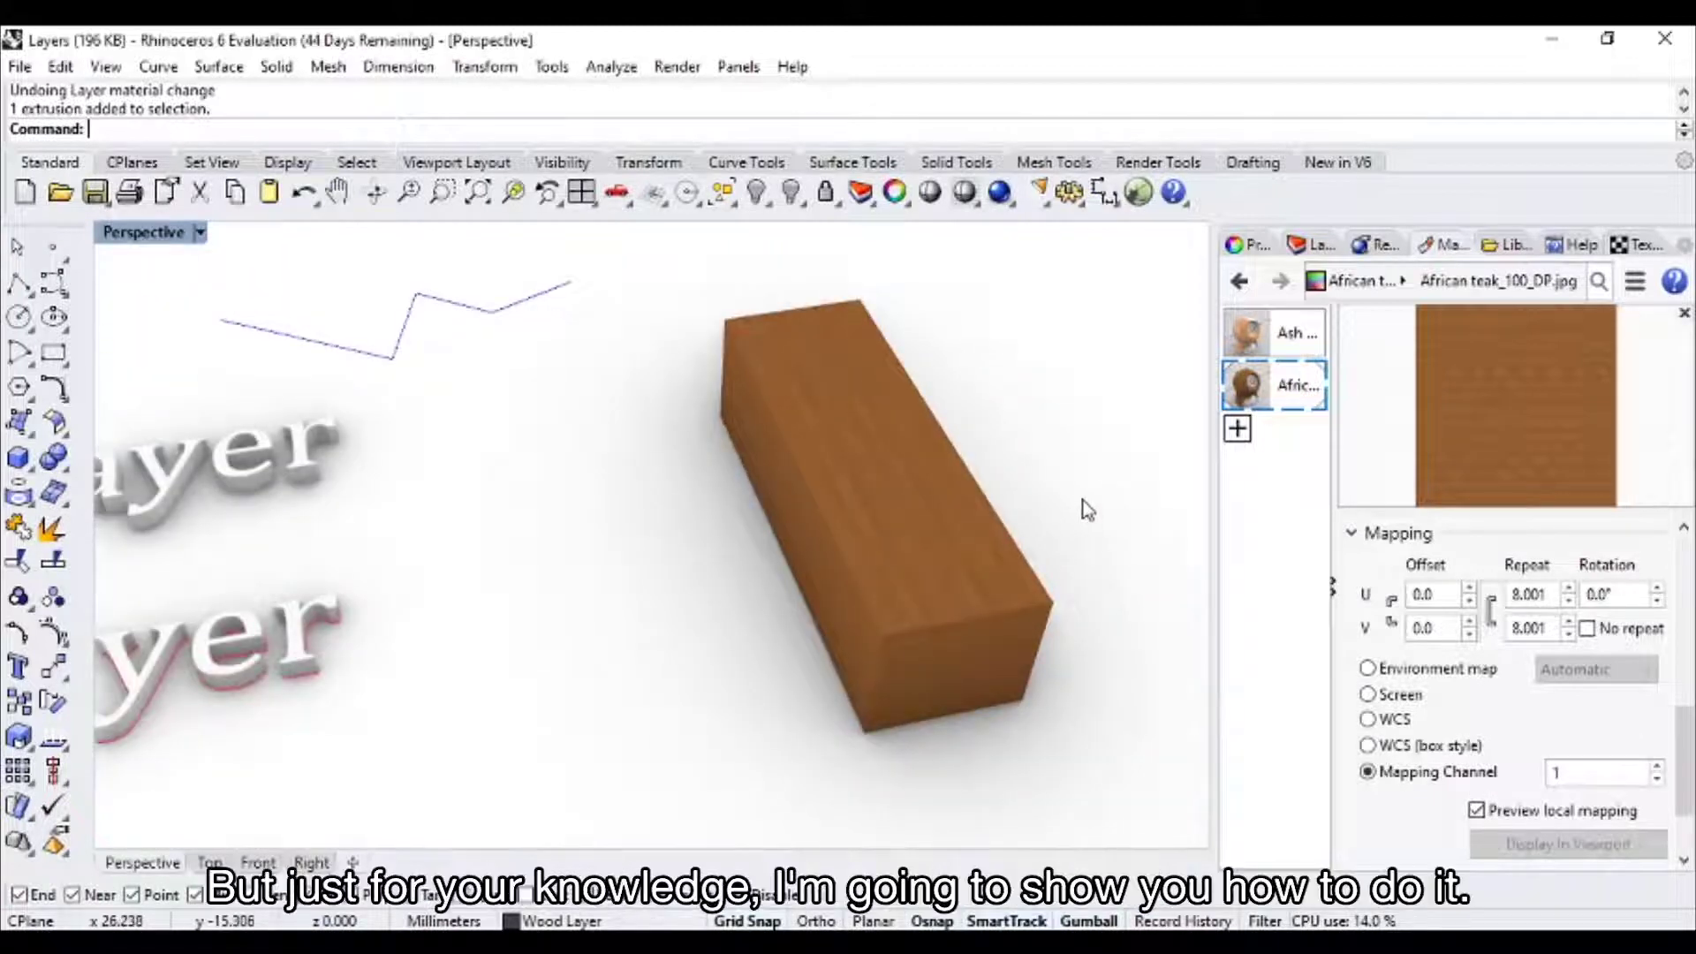
- Select the teak box and show its texture mapping properties
{"action": "left_click", "coordinate": [1247, 250]}
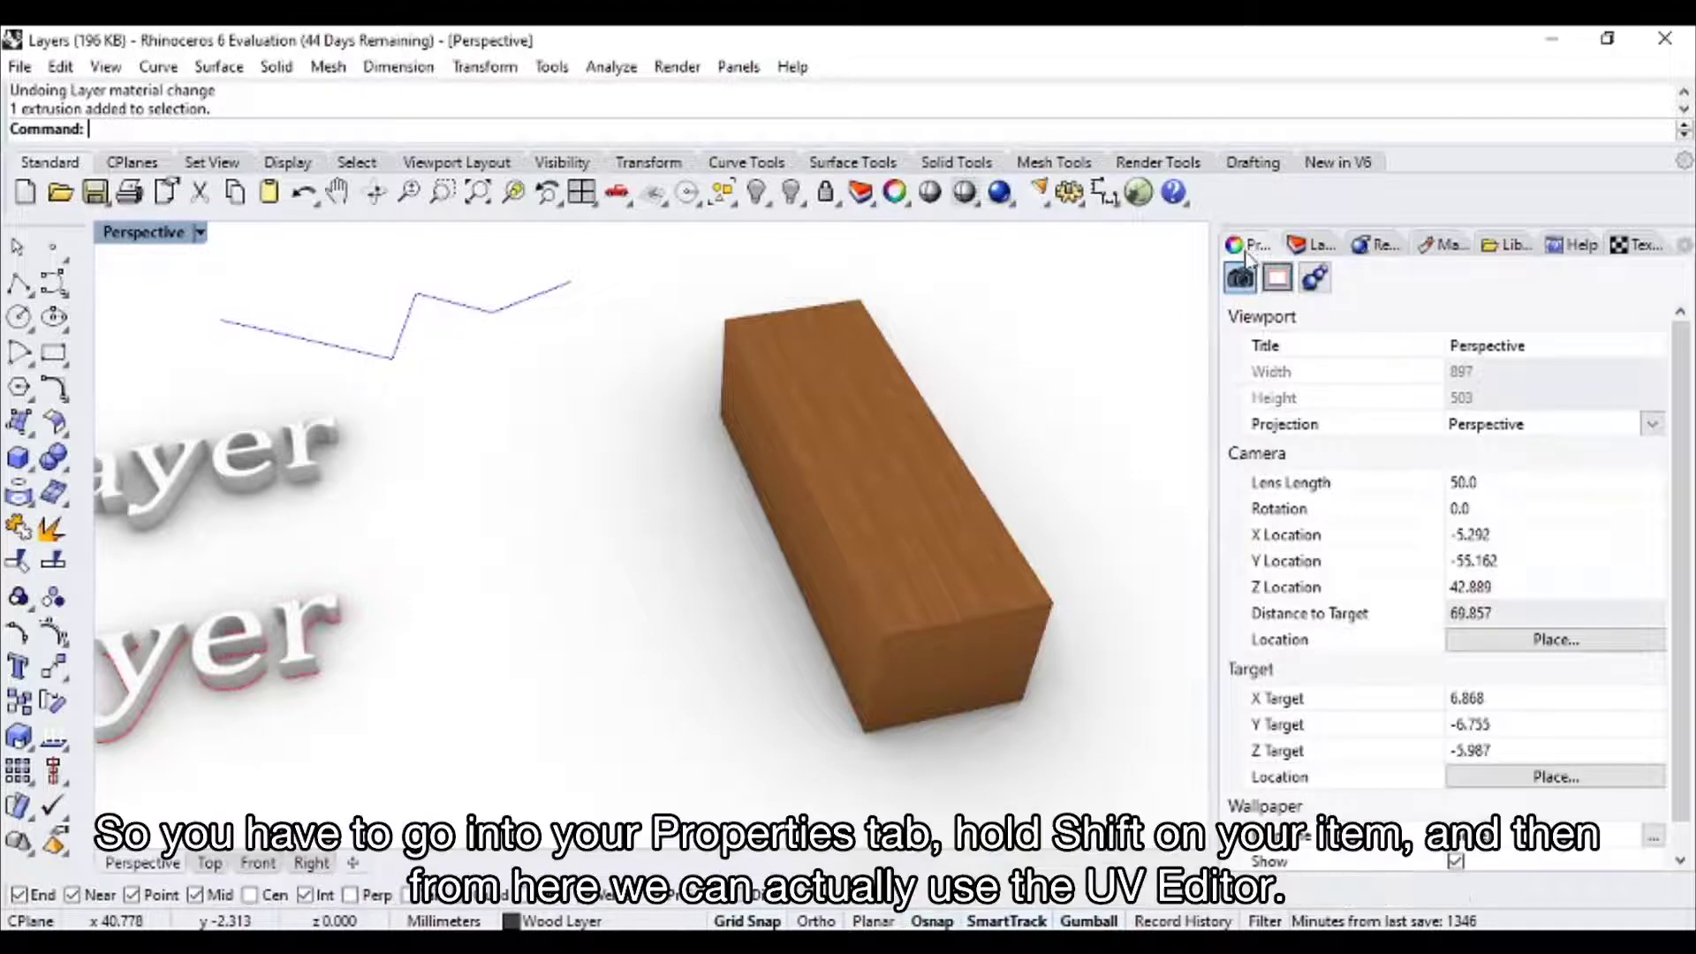
{"action": "left_click", "coordinate": [887, 537], "text": "shift"}
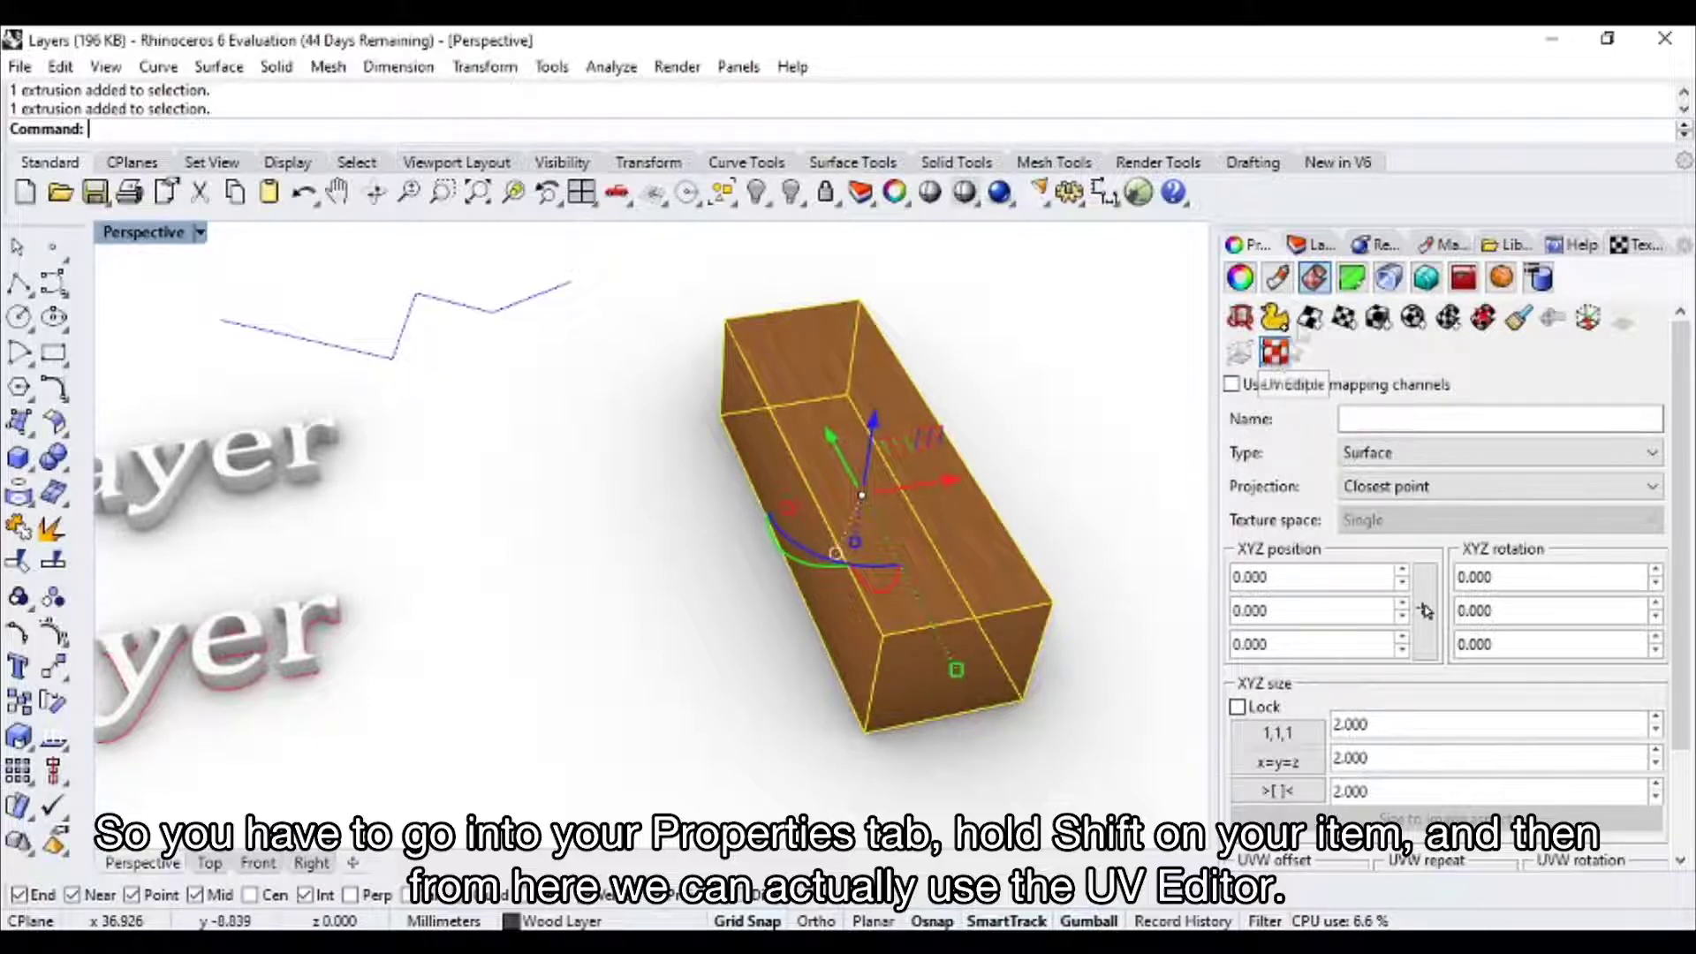
{"action": "left_click", "coordinate": [1312, 247]}
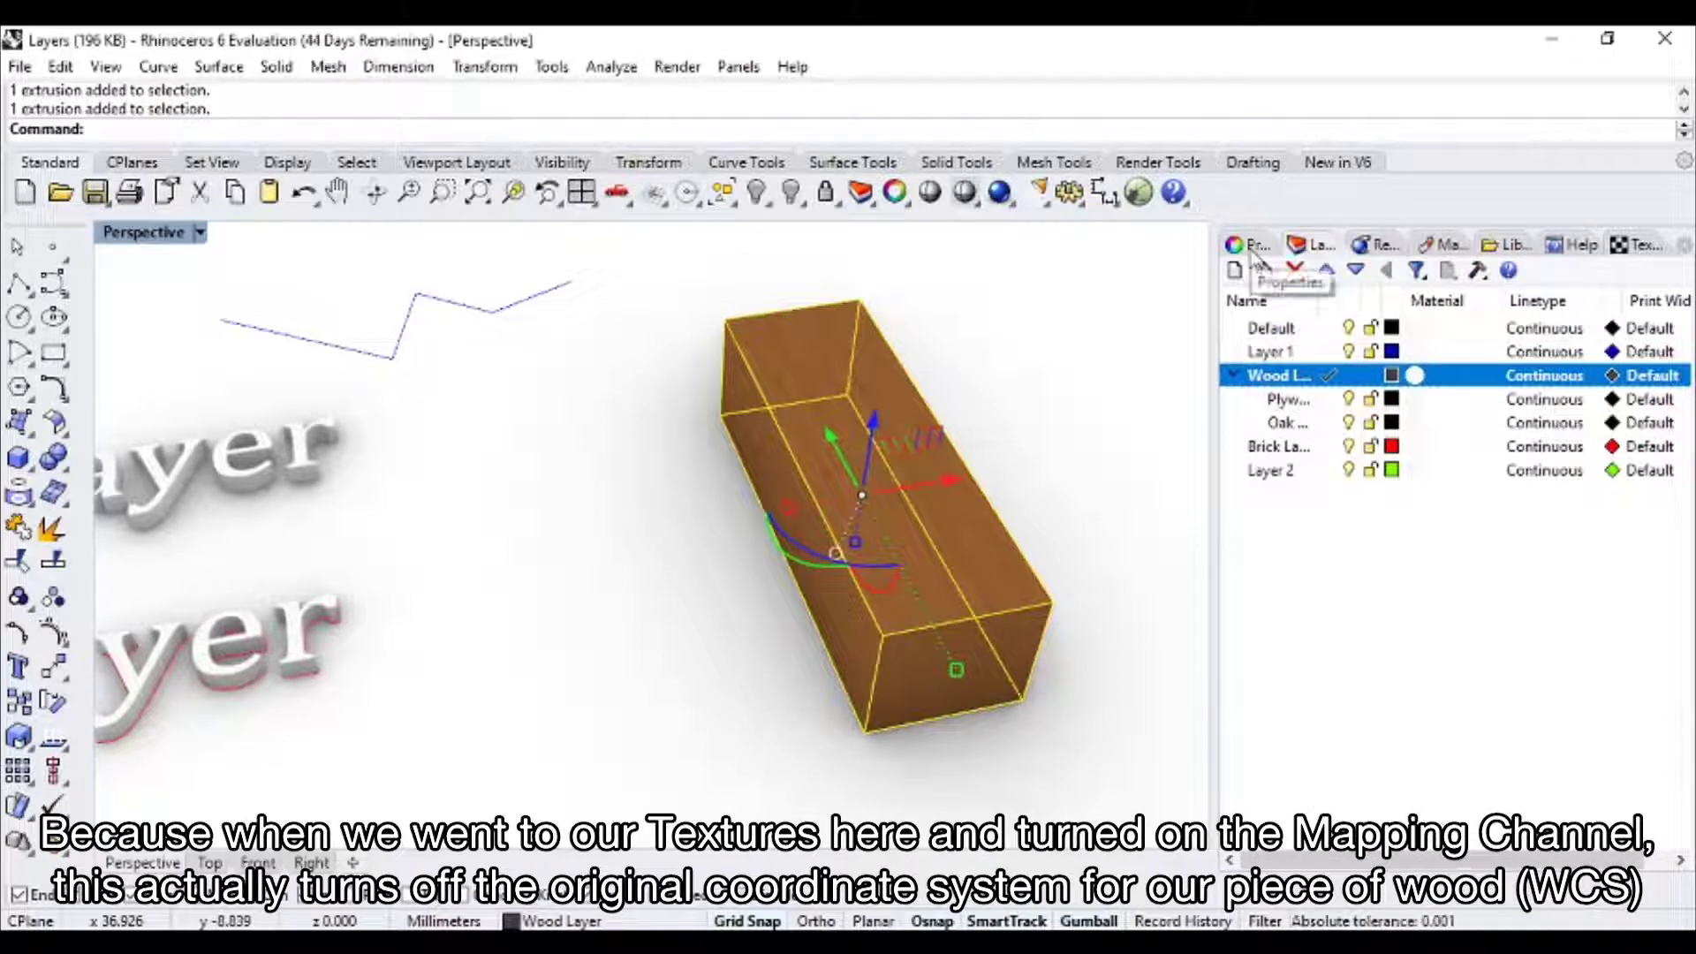
{"action": "left_click", "coordinate": [1427, 249]}
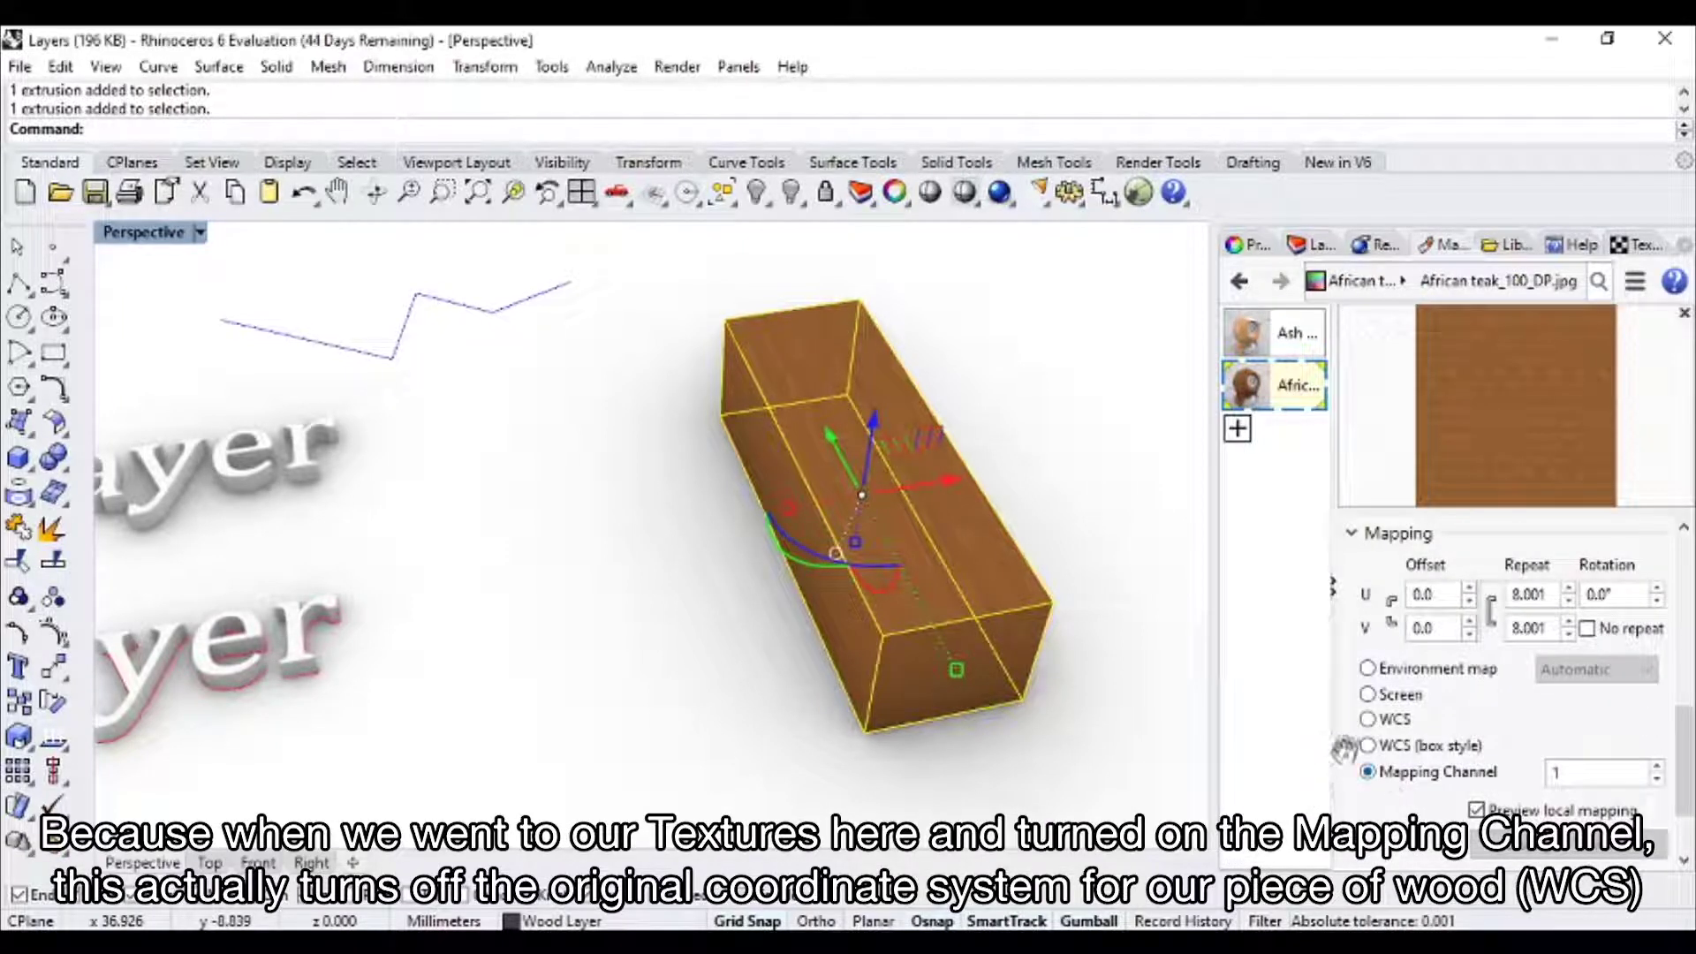
{"action": "left_click", "coordinate": [1249, 250]}
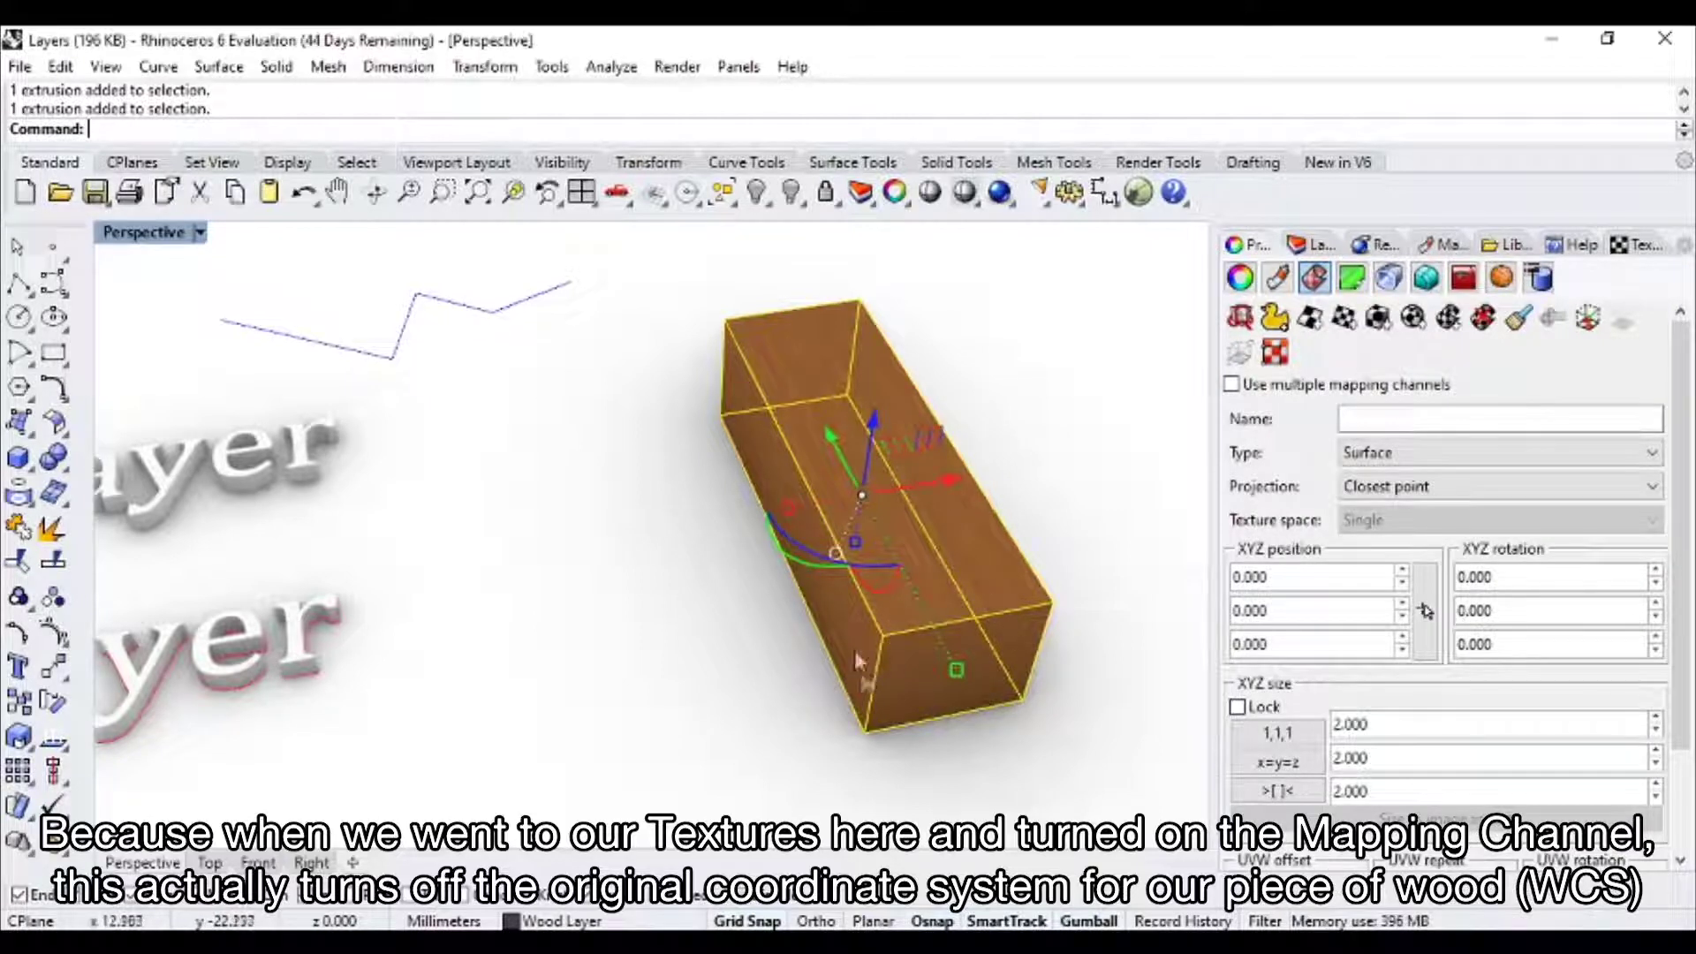
{"action": "right_click_drag", "start_coordinate": [927, 666], "coordinate": [954, 570]}
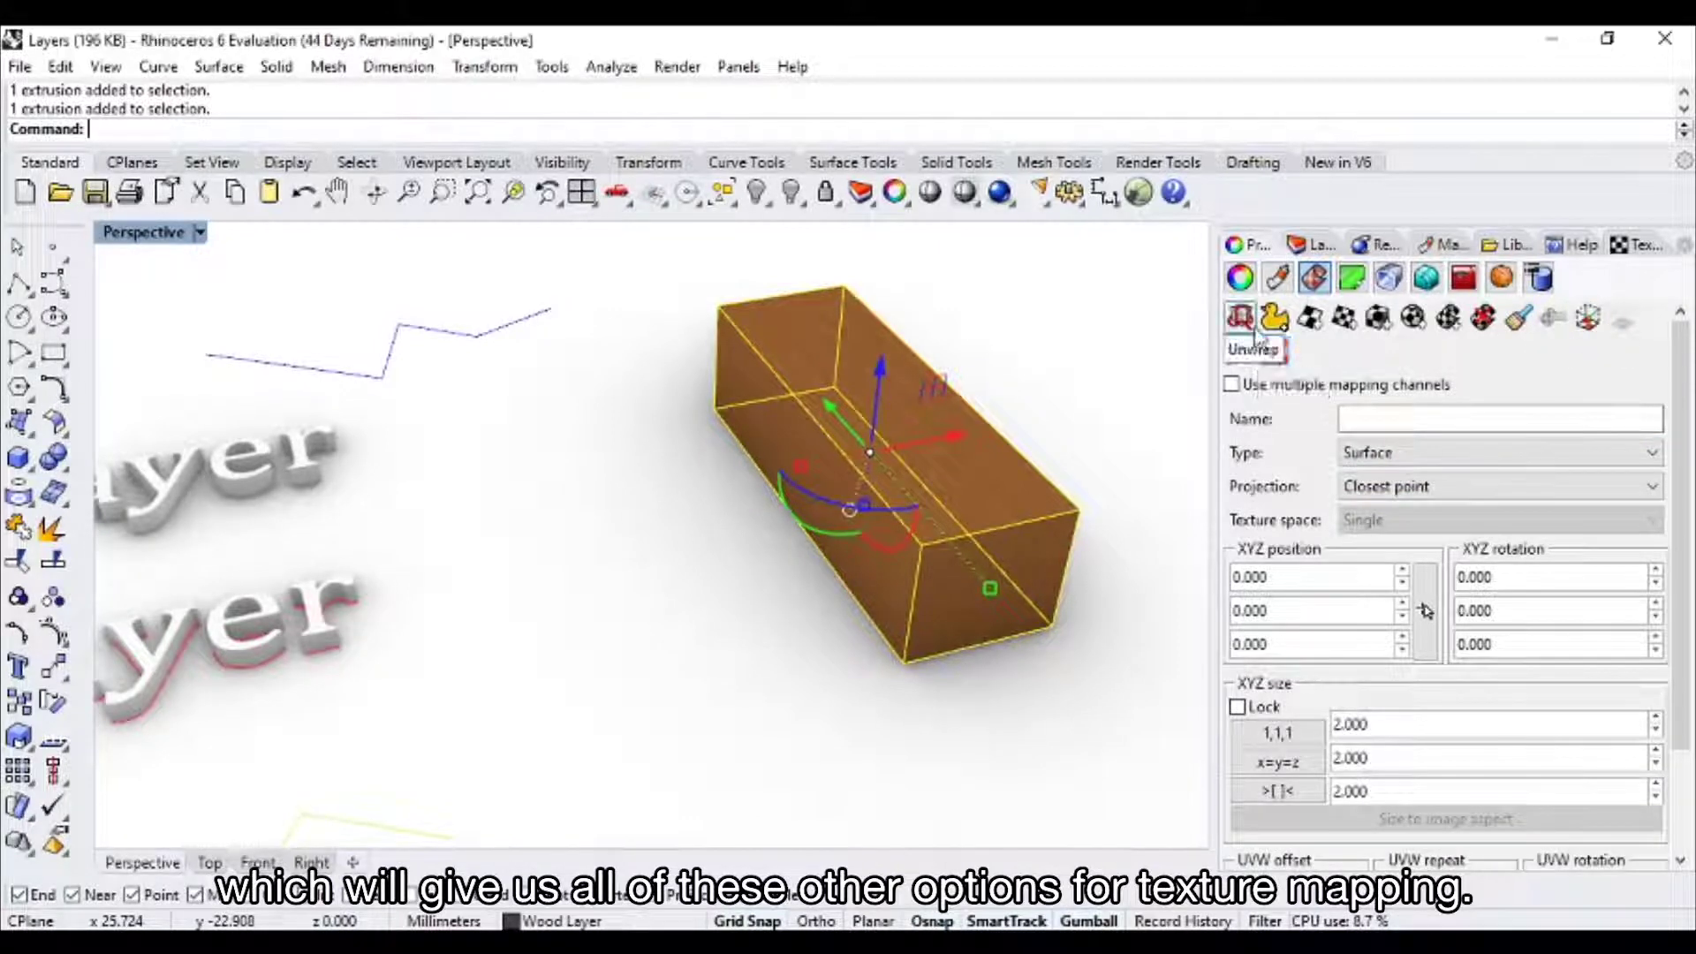
{"action": "right_click_drag", "start_coordinate": [1051, 471], "coordinate": [1153, 441]}
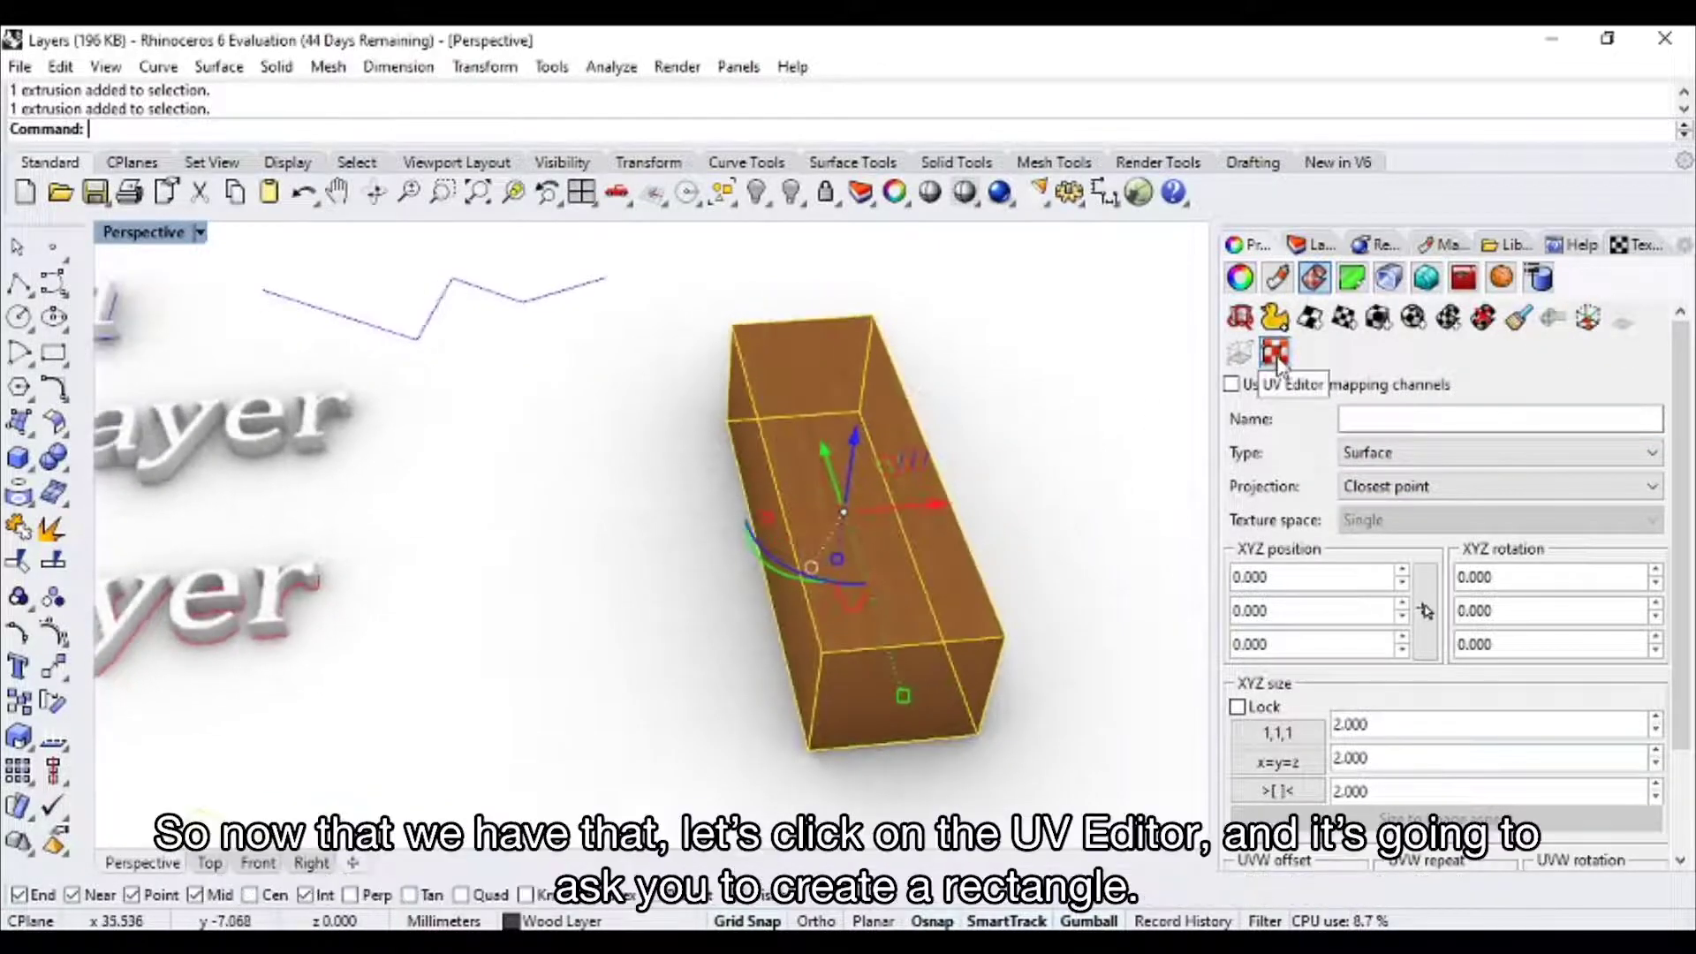
- Start the UV Editor for the box and draw its rectangular editing plane in the empty area beside the box
{"action": "left_click", "coordinate": [1240, 353]}
{"action": "scroll", "coordinate": [852, 475], "scroll_direction": "down", "scroll_amount": 8}
{"action": "right_click_drag", "start_coordinate": [948, 517], "coordinate": [651, 527], "text": "shift"}
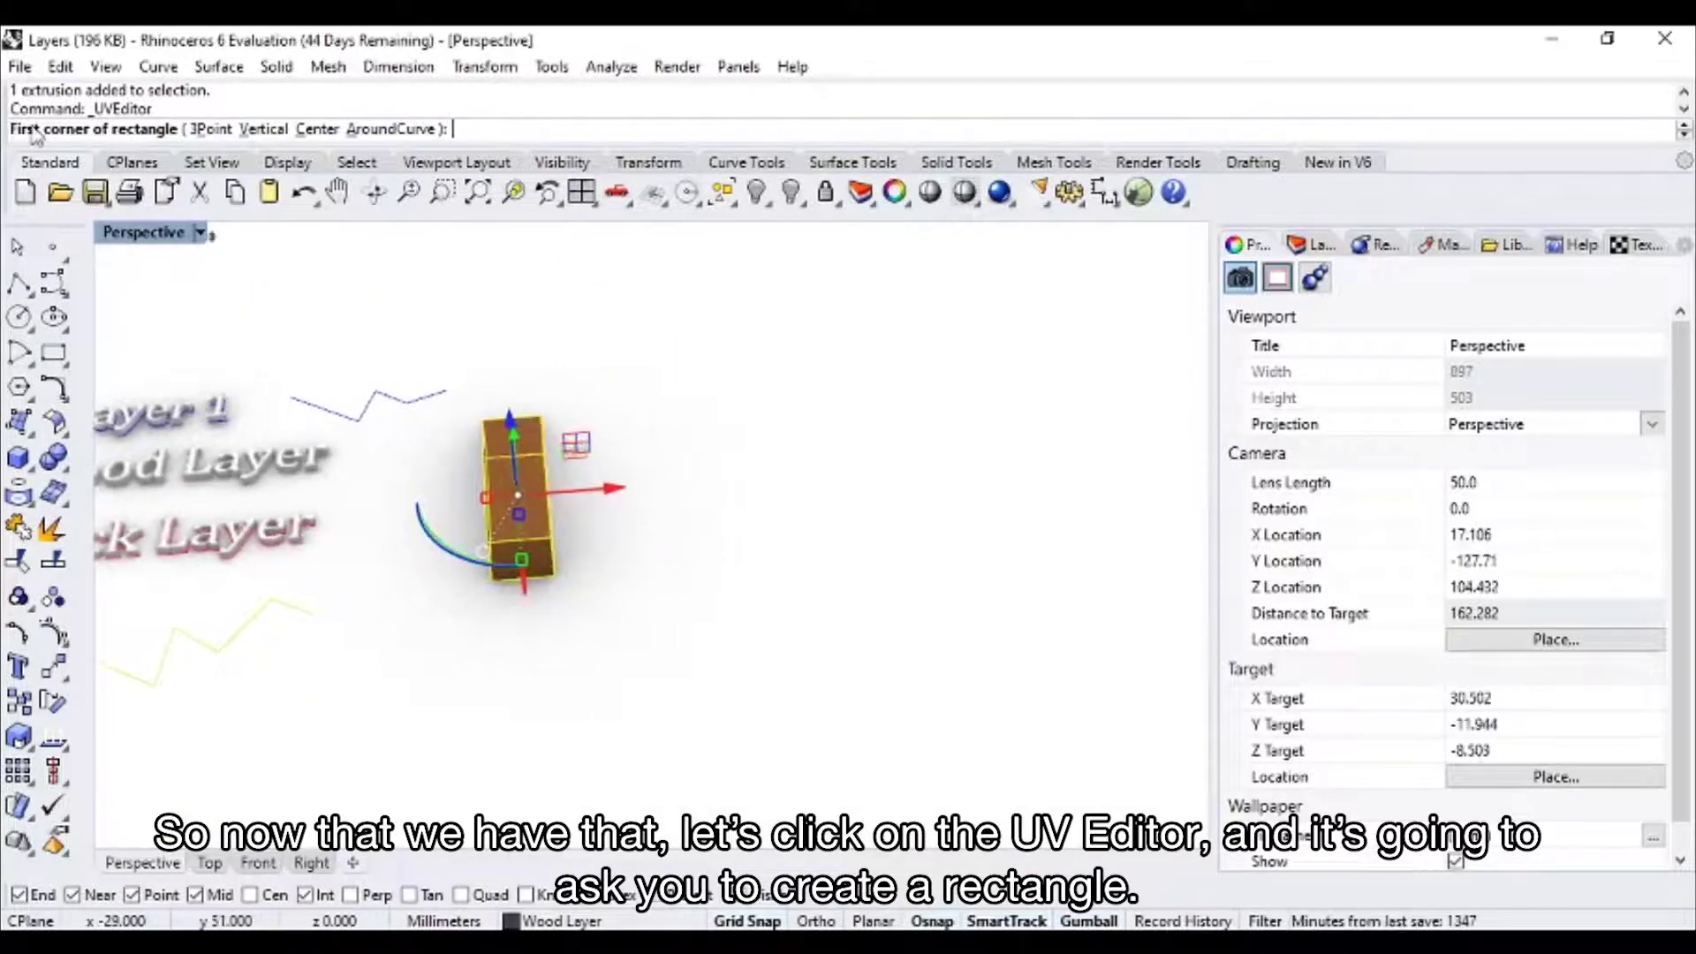
{"action": "left_click", "coordinate": [688, 610]}
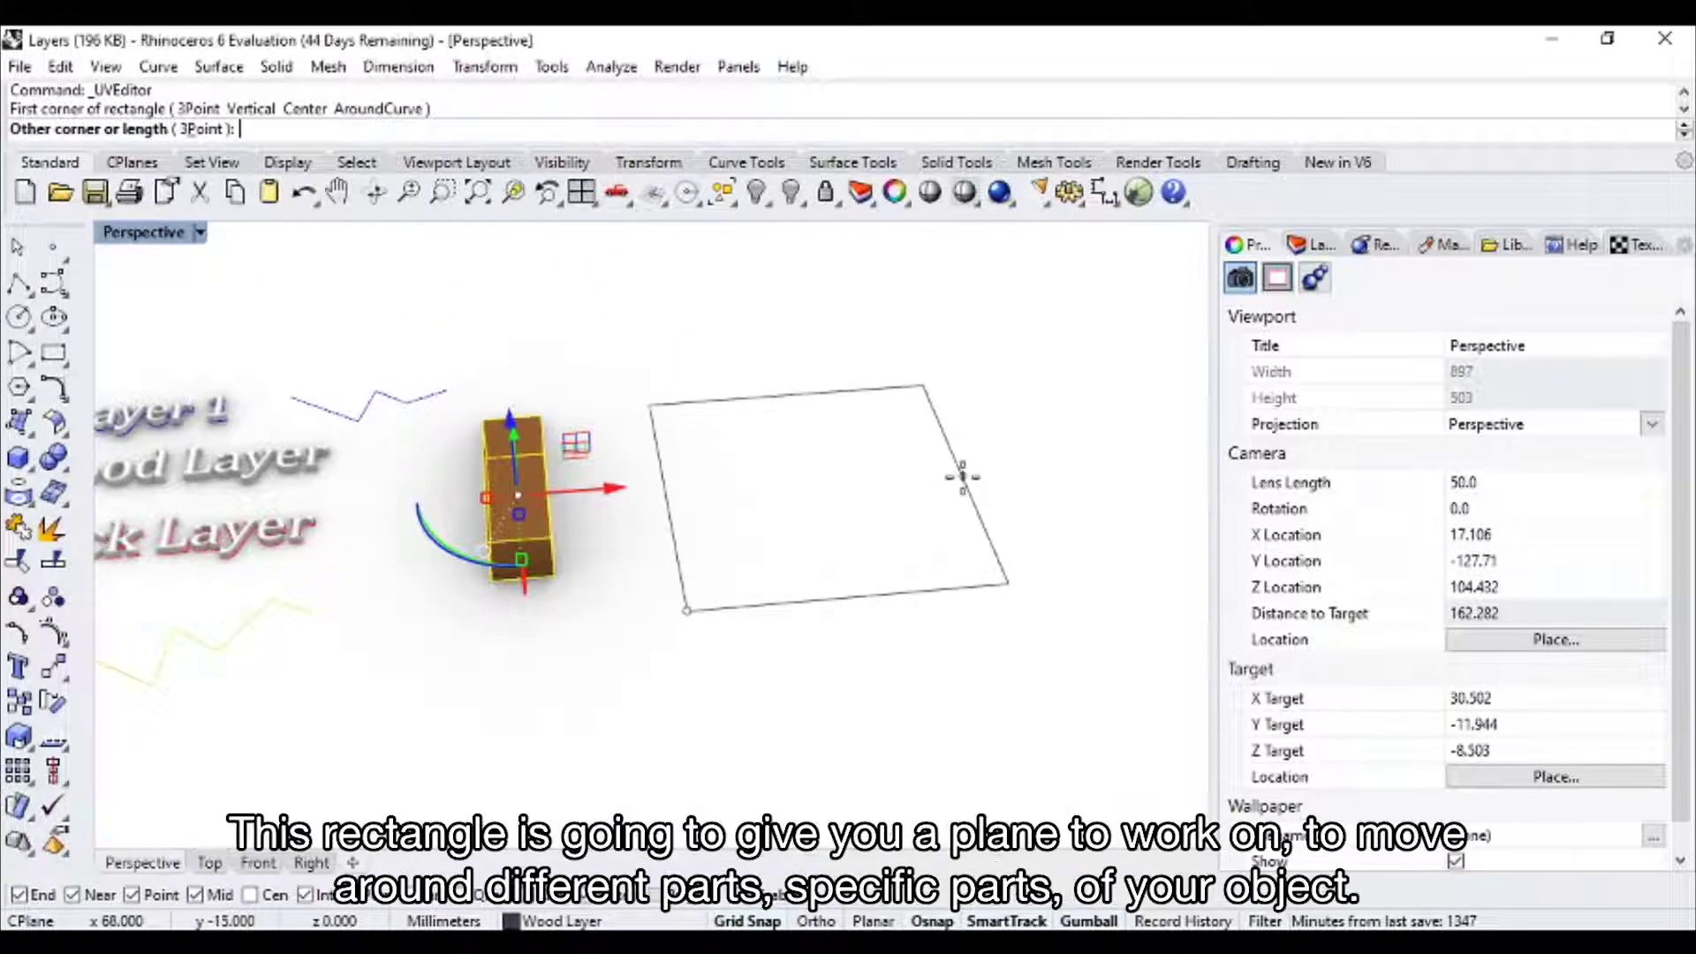
{"action": "left_click", "coordinate": [989, 462]}
{"action": "right_click_drag", "start_coordinate": [778, 606], "coordinate": [598, 686]}
{"action": "scroll", "coordinate": [740, 500], "scroll_direction": "up", "scroll_amount": 3}
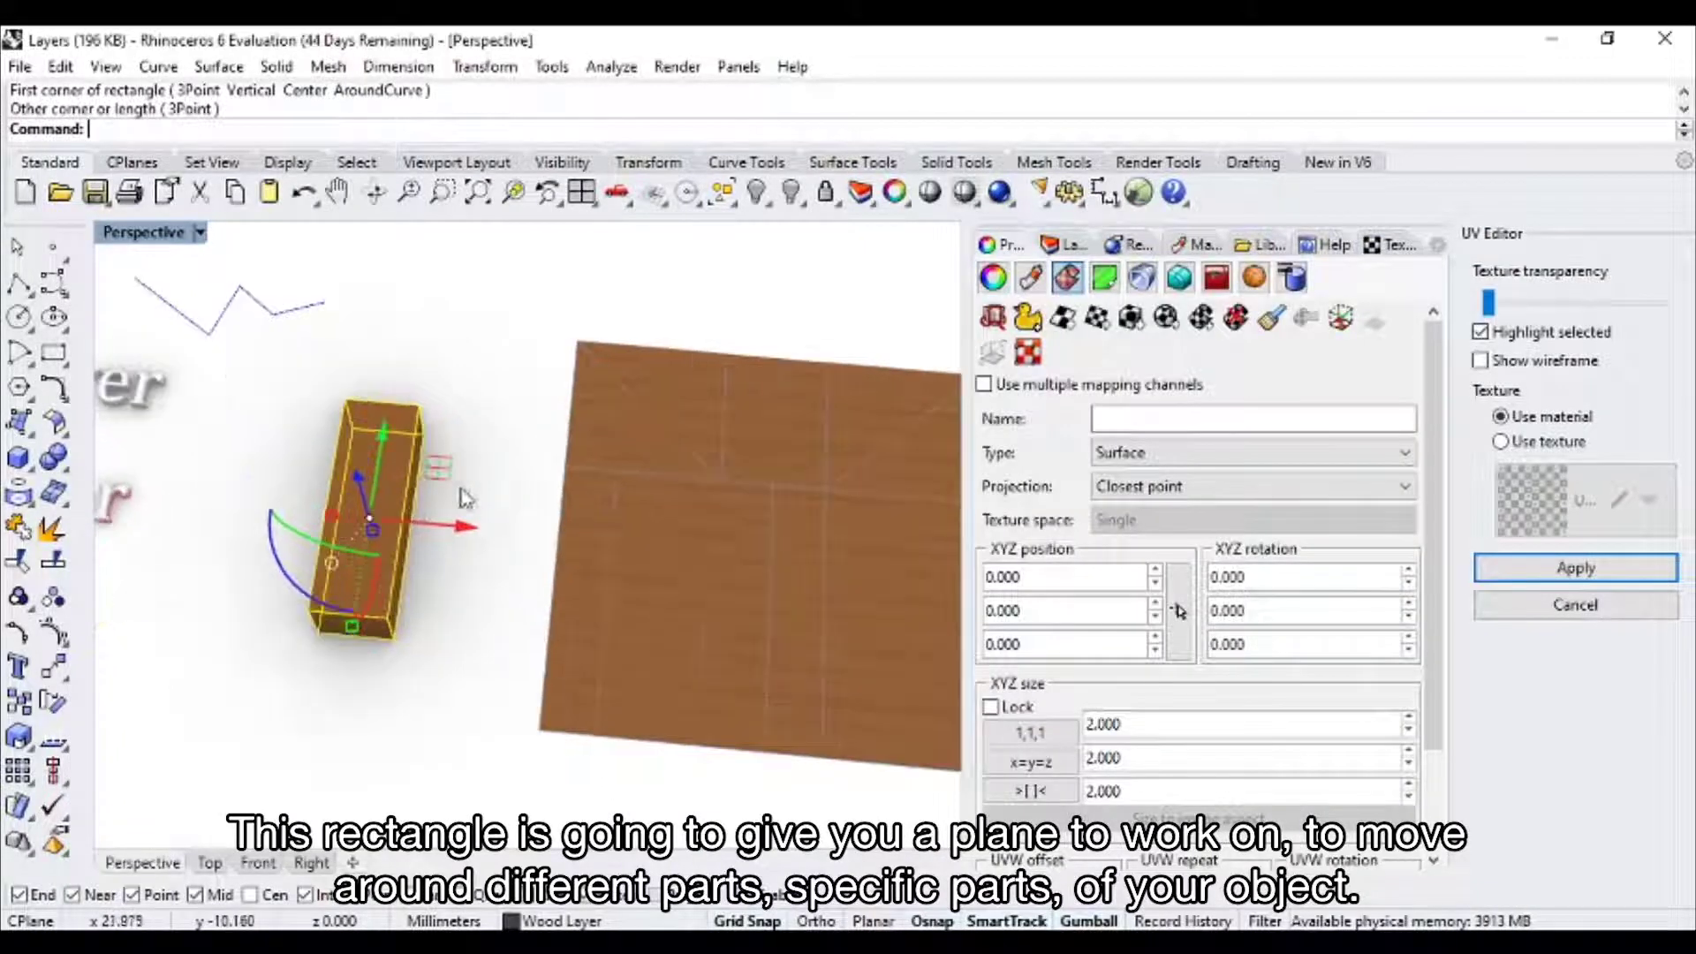
{"action": "right_click_drag", "start_coordinate": [741, 501], "coordinate": [566, 452], "text": "shift"}
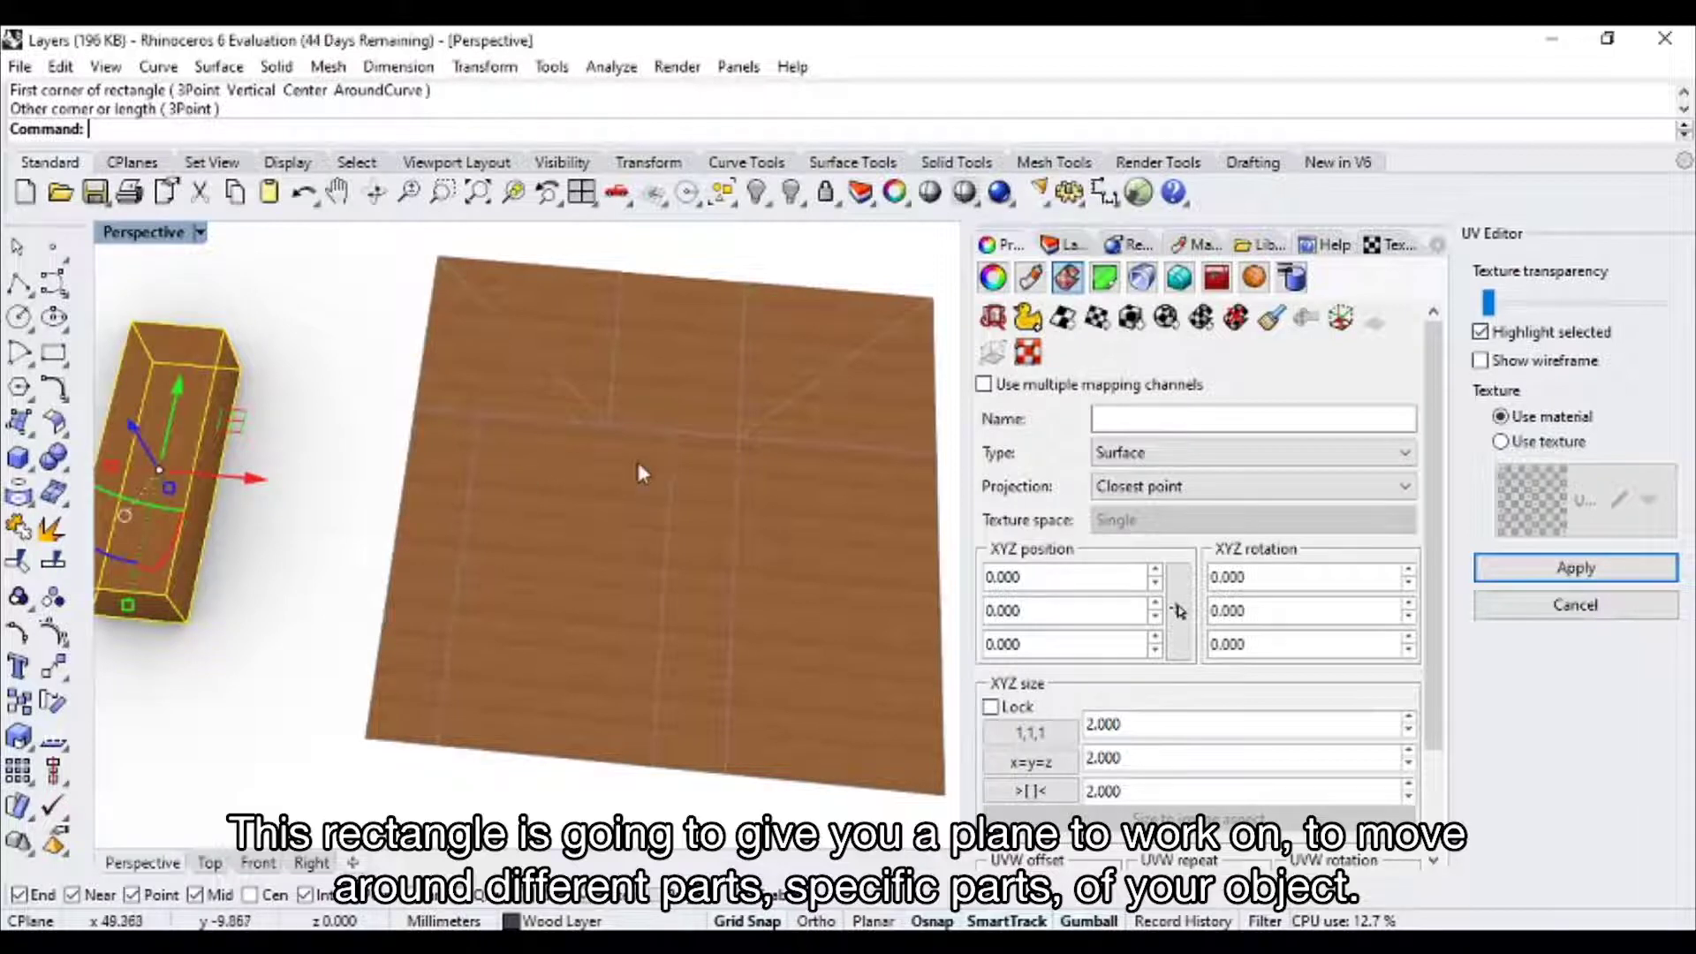
- Find the UV piece matching the box's top face and rotate it 90 degrees on the editing plane
{"action": "key", "text": "Escape"}
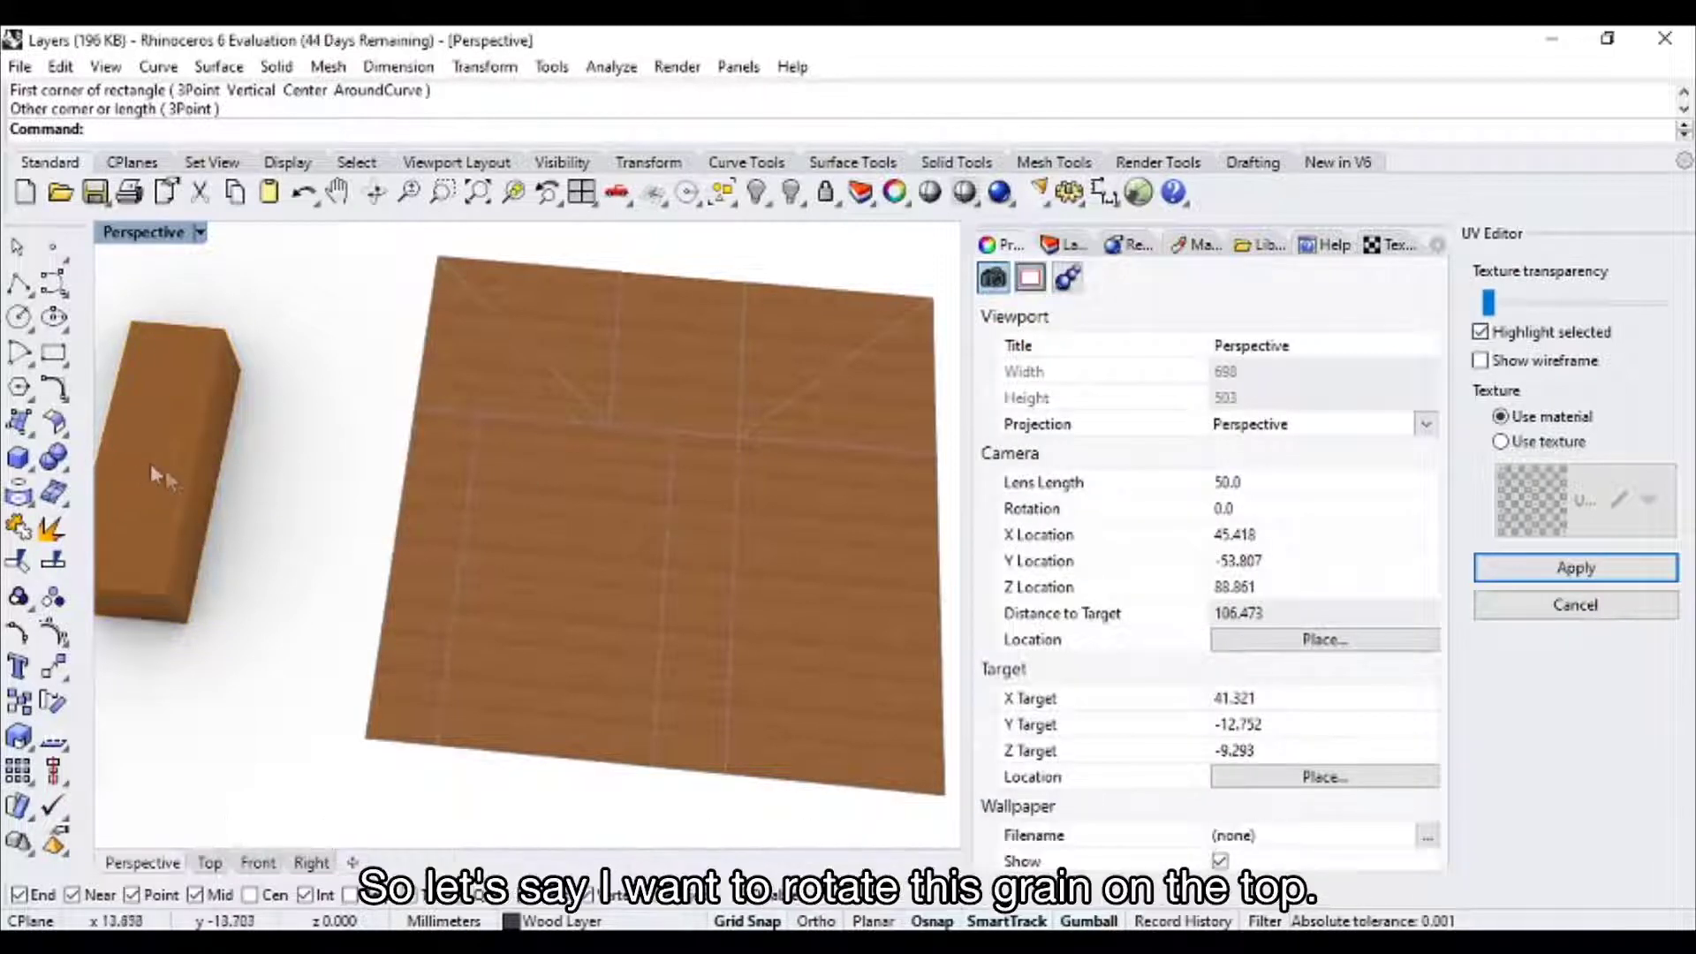
{"action": "right_click_drag", "start_coordinate": [166, 471], "coordinate": [262, 451]}
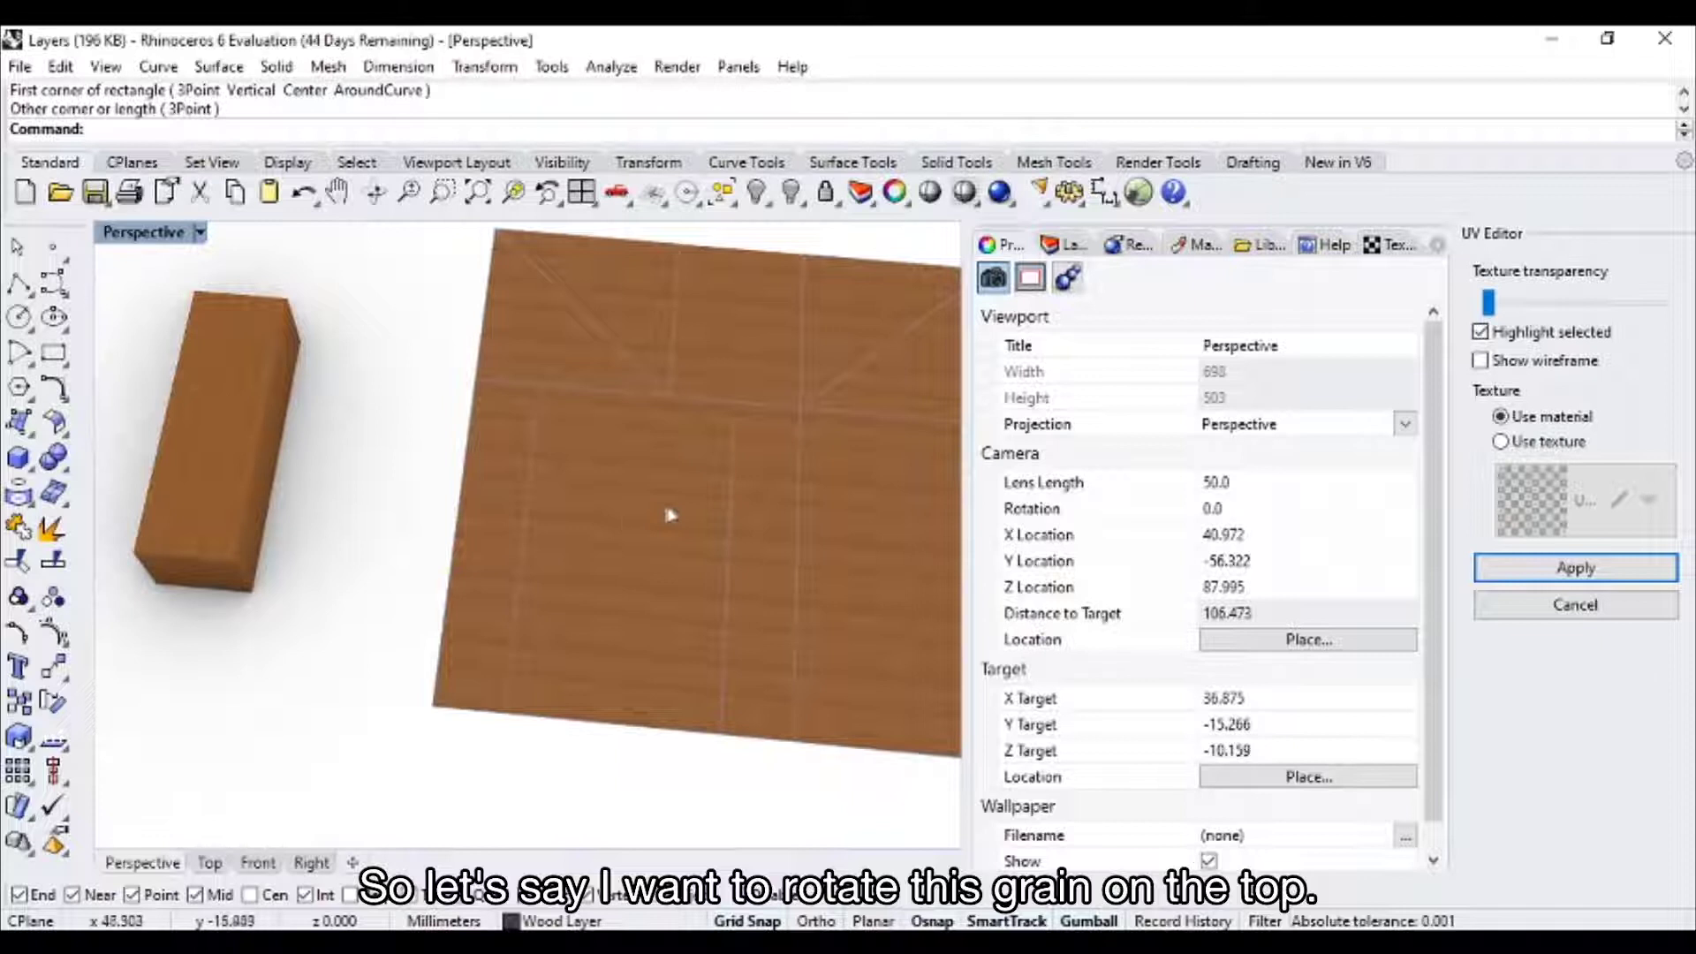
{"action": "scroll", "coordinate": [591, 505], "scroll_direction": "down", "scroll_amount": 4}
{"action": "left_click", "coordinate": [546, 383]}
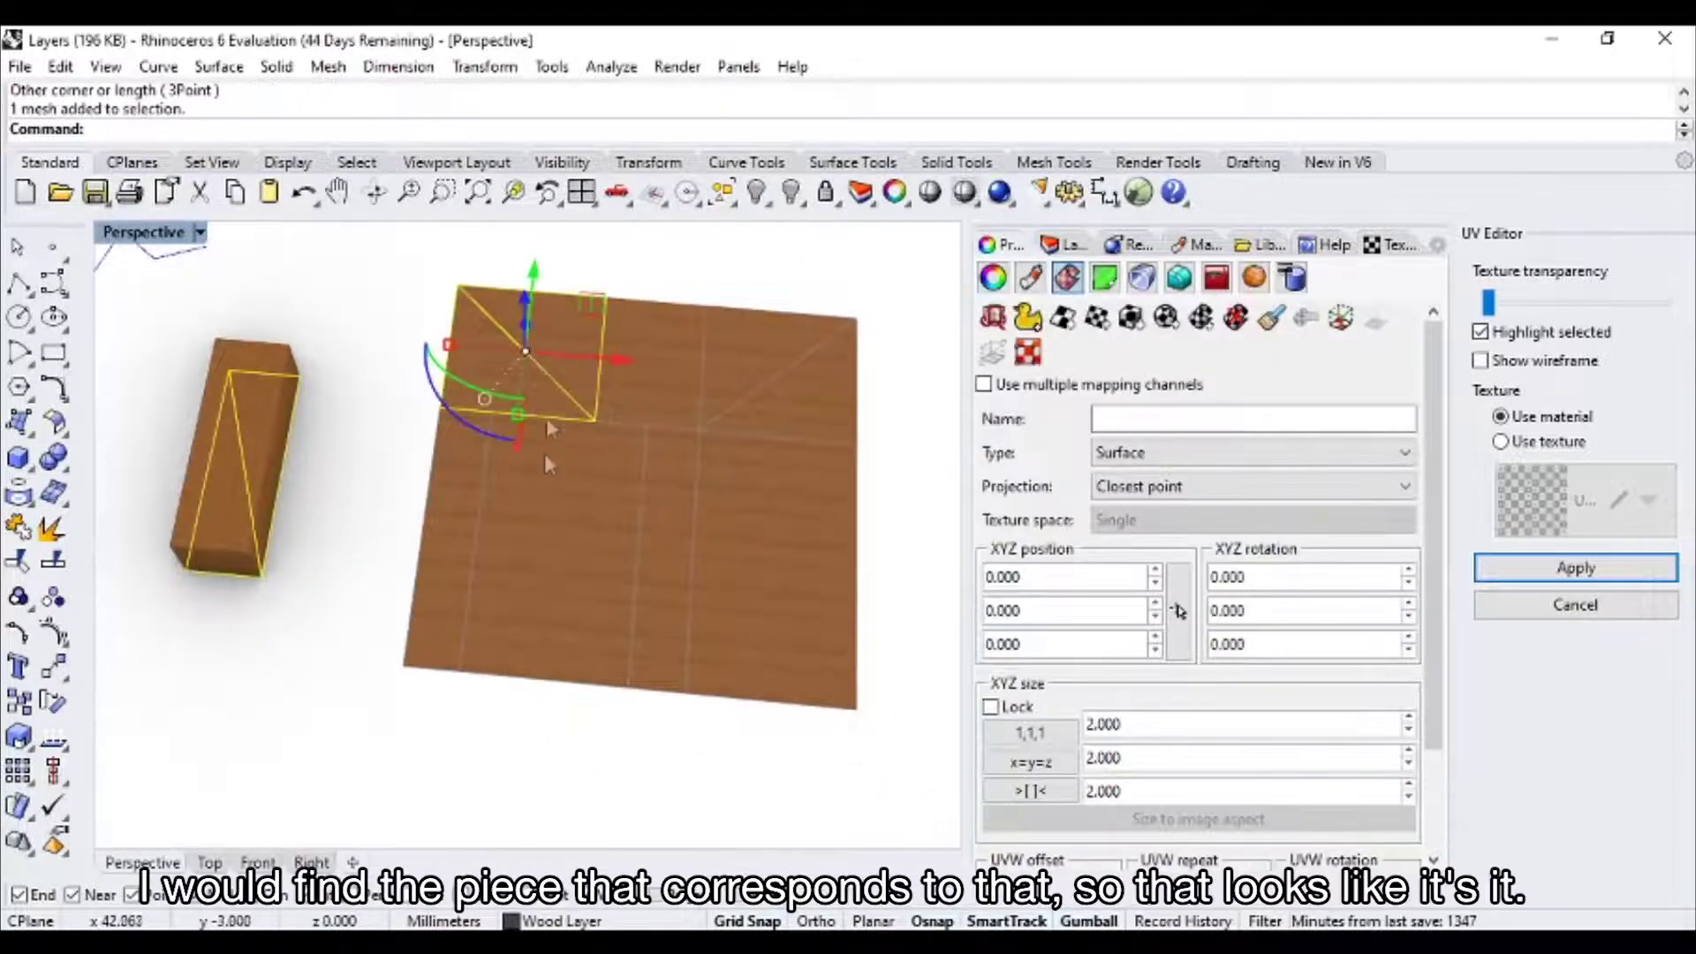
{"action": "left_click", "coordinate": [568, 402], "text": "ctrl"}
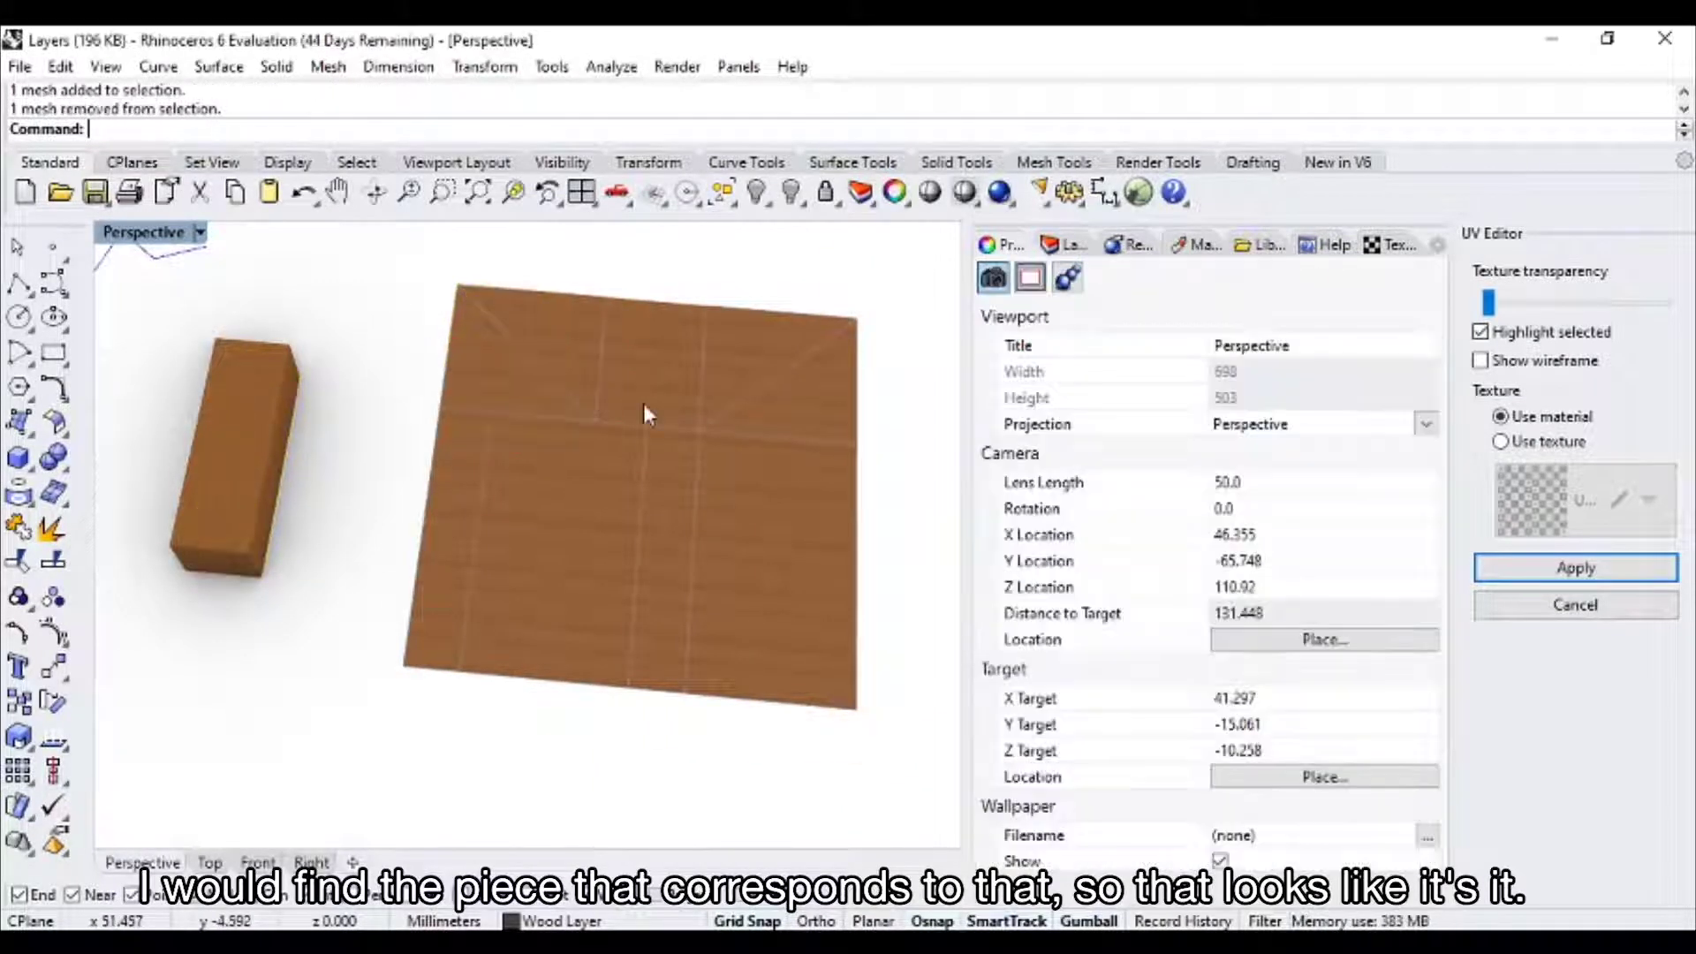
{"action": "left_click", "coordinate": [745, 400]}
{"action": "right_click_drag", "start_coordinate": [409, 556], "coordinate": [367, 521]}
{"action": "right_click_drag", "start_coordinate": [768, 538], "coordinate": [785, 562]}
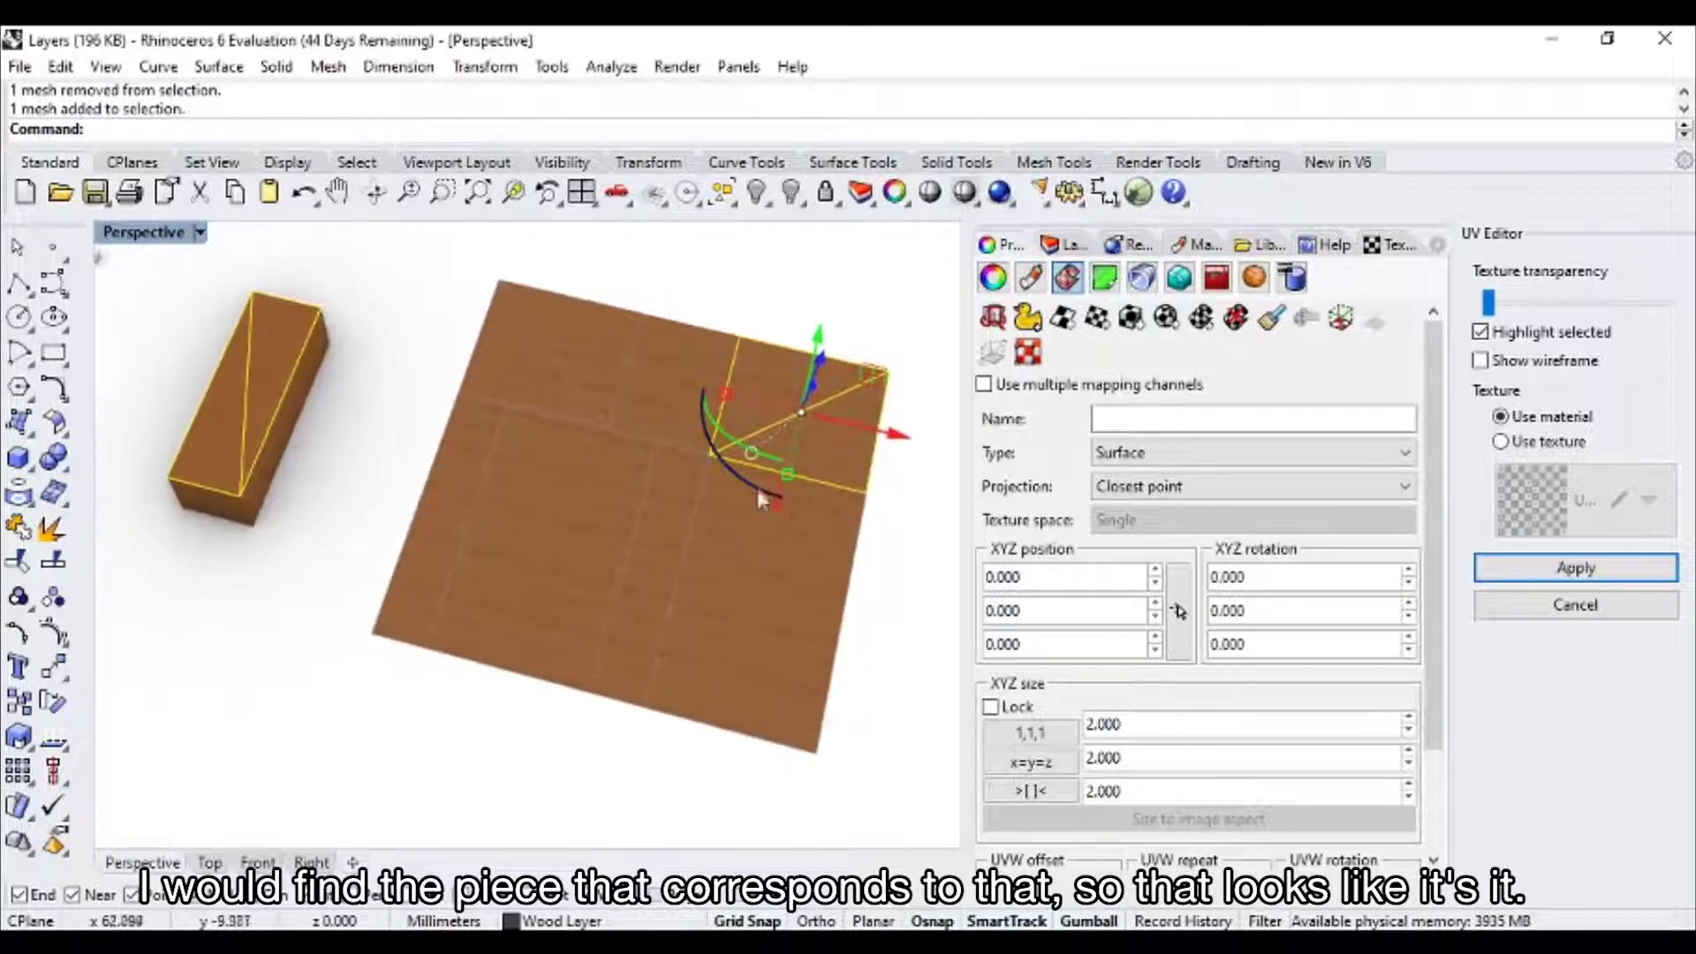
{"action": "left_click_drag", "start_coordinate": [758, 498], "coordinate": [751, 410]}
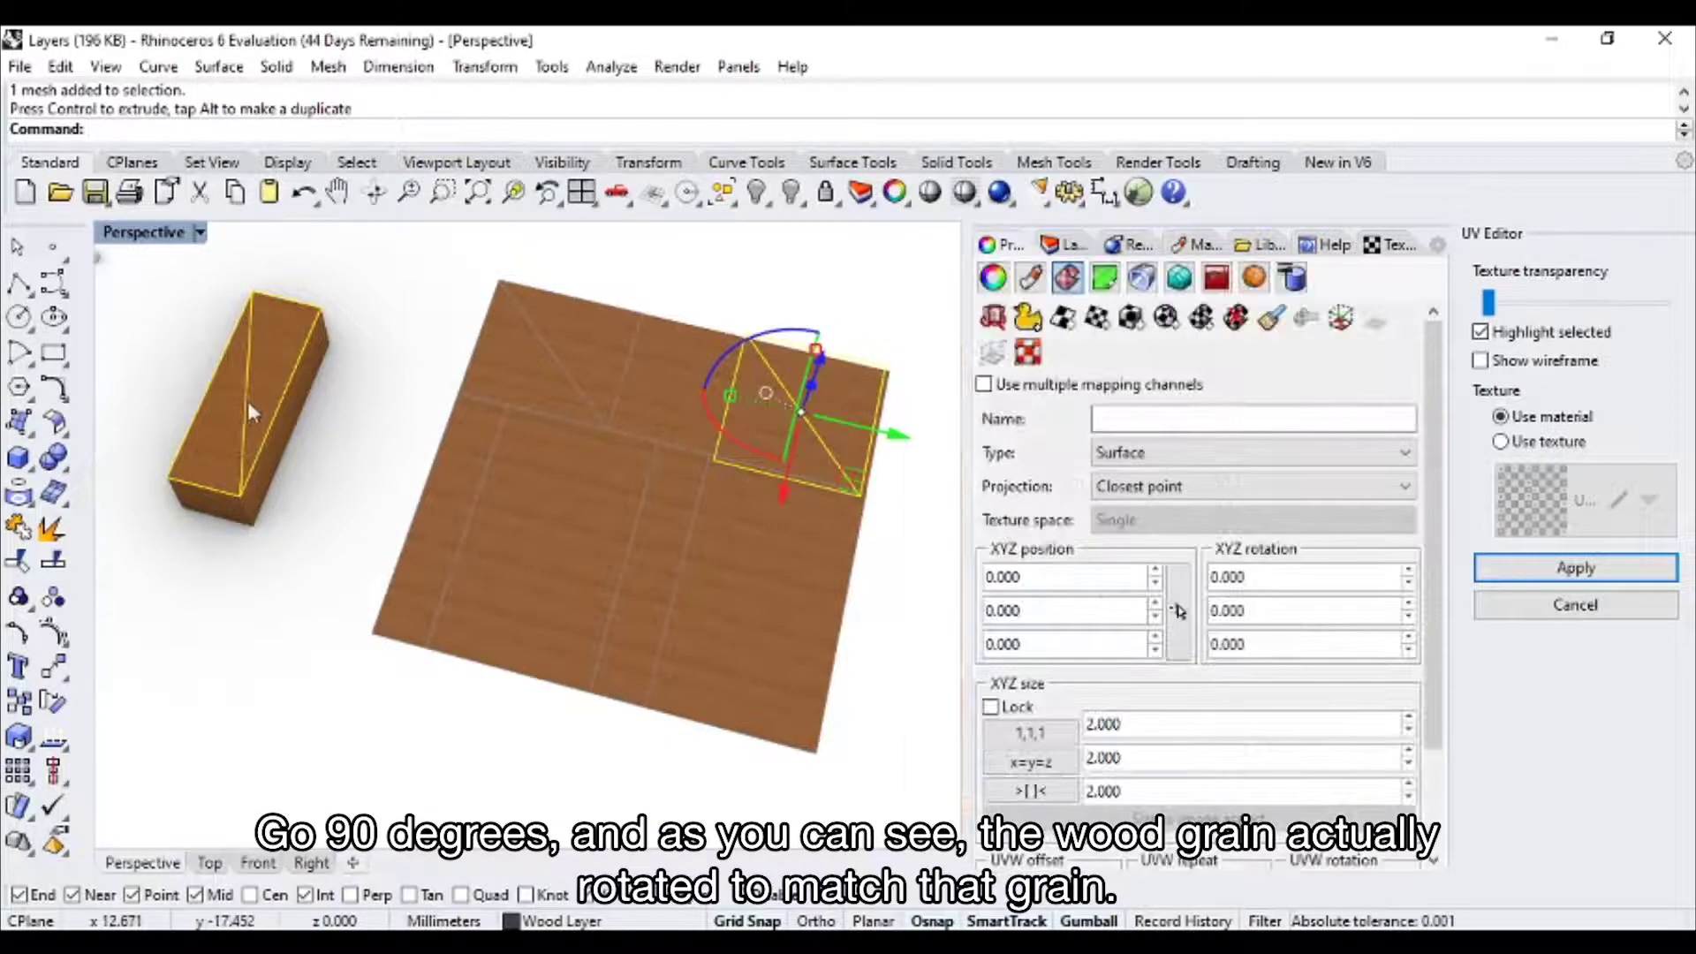
- Inspect the rotated grain on the box's top face and apply the UV Editor changes
{"action": "scroll", "coordinate": [249, 400], "scroll_direction": "up", "scroll_amount": 5}
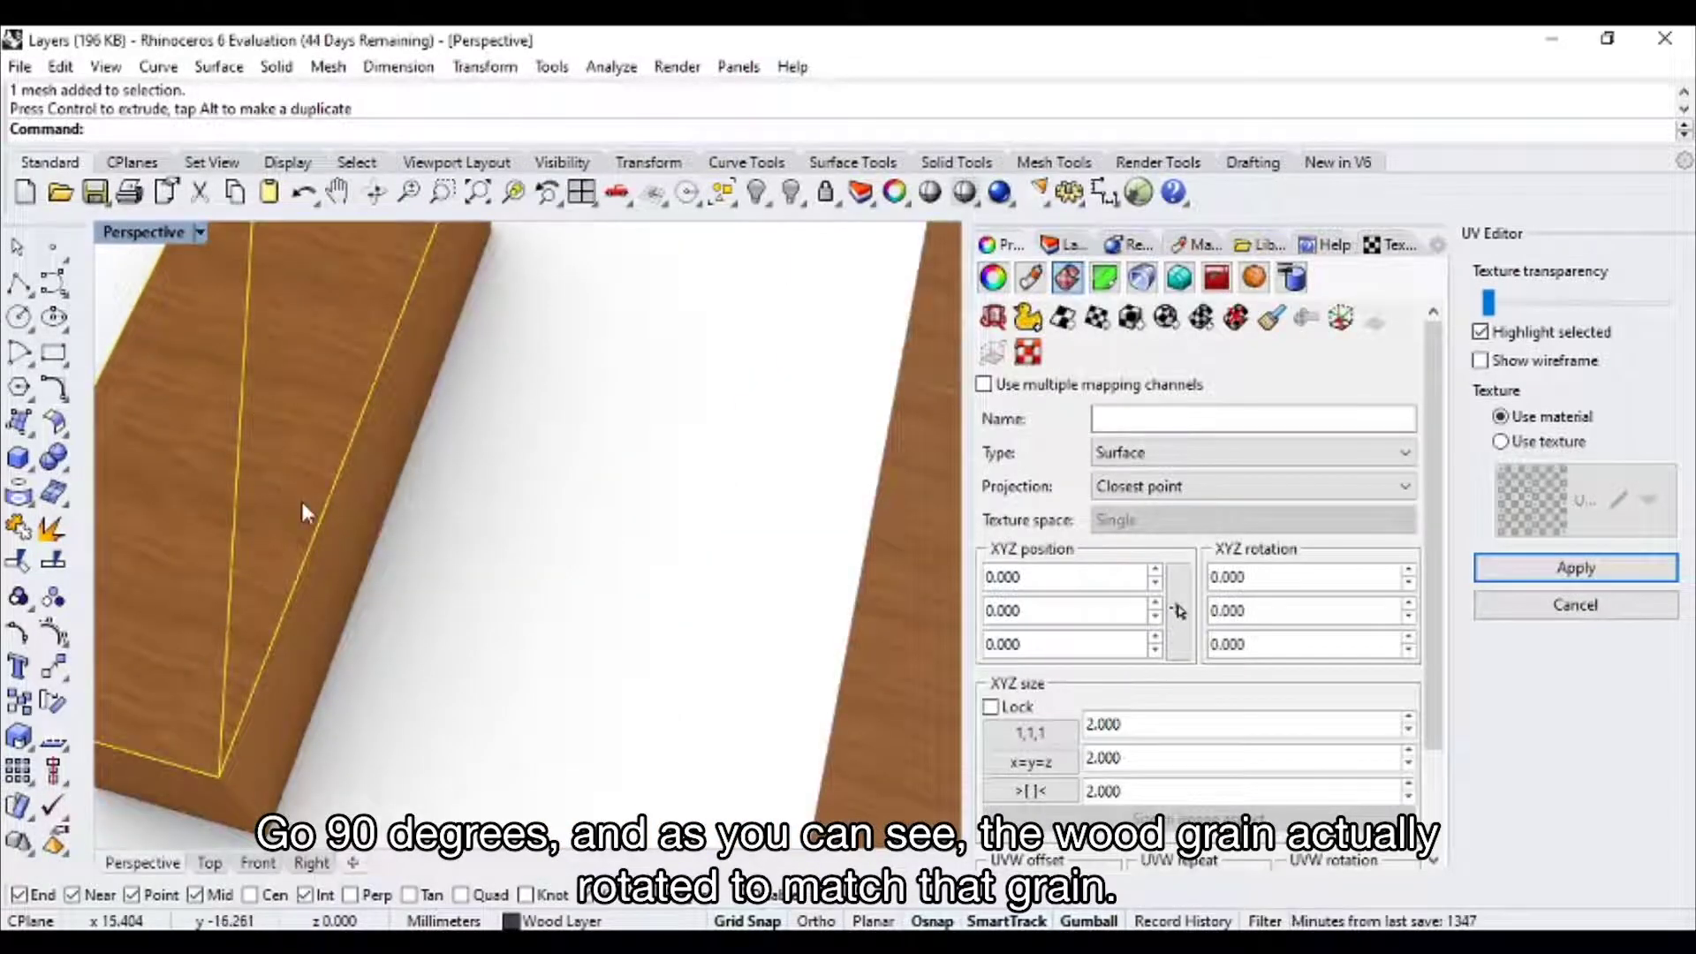
{"action": "scroll", "coordinate": [401, 521], "scroll_direction": "down", "scroll_amount": 6}
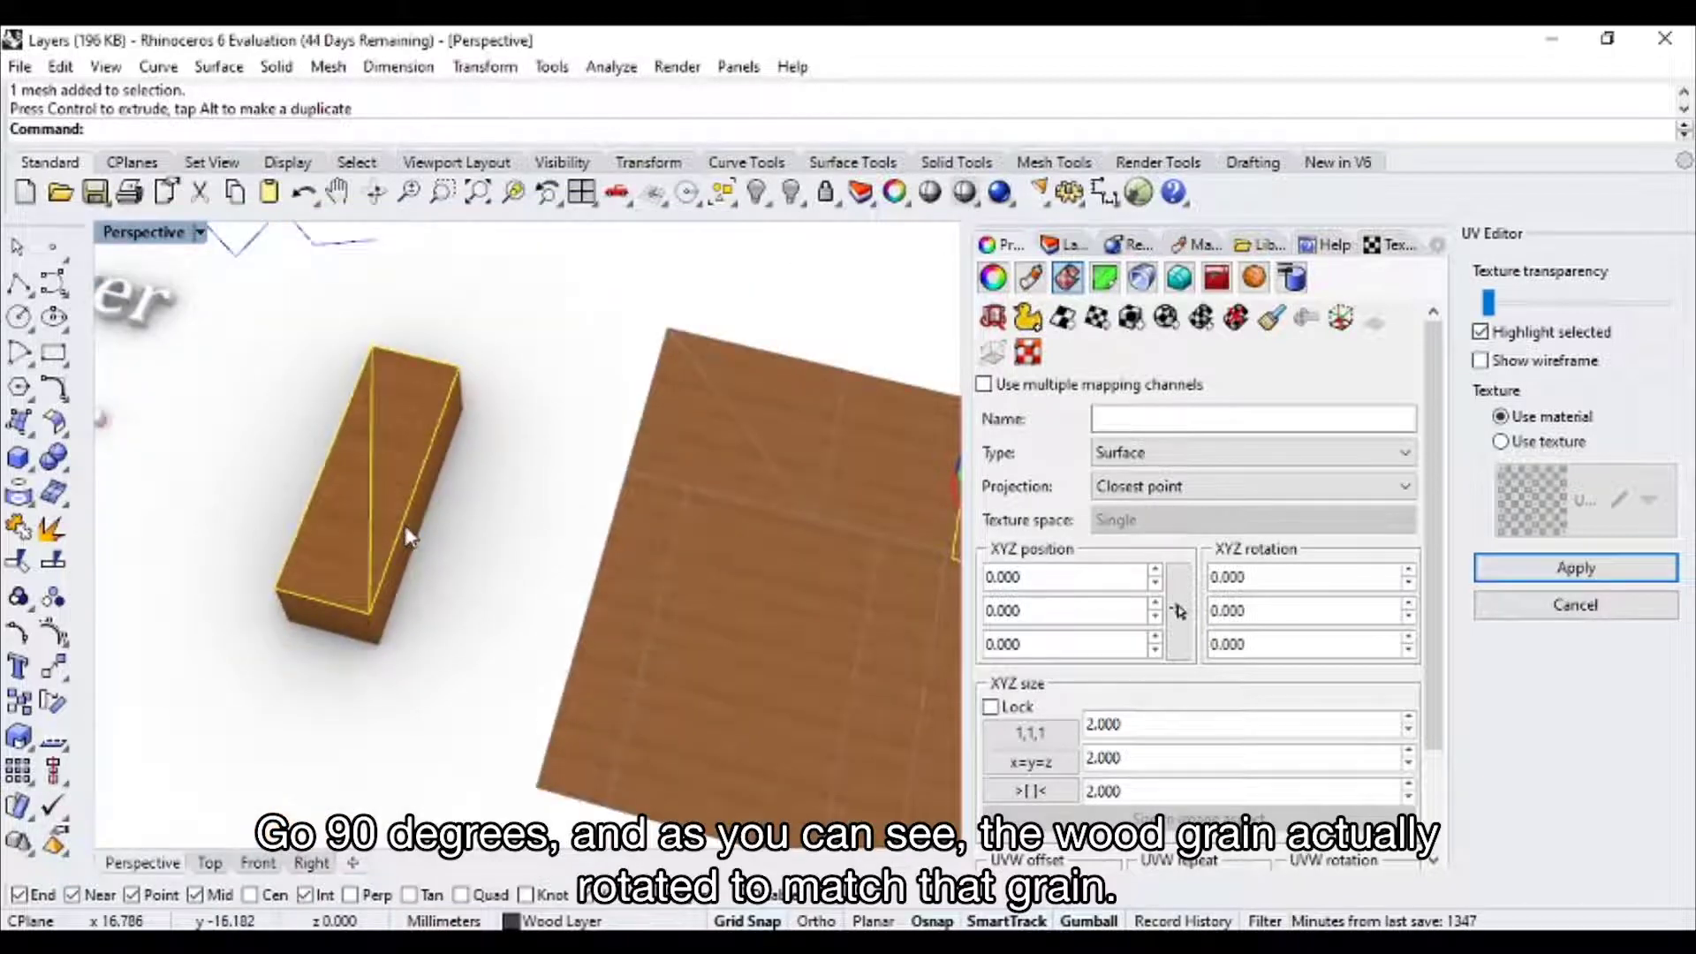
{"action": "right_click_drag", "start_coordinate": [408, 535], "coordinate": [491, 523]}
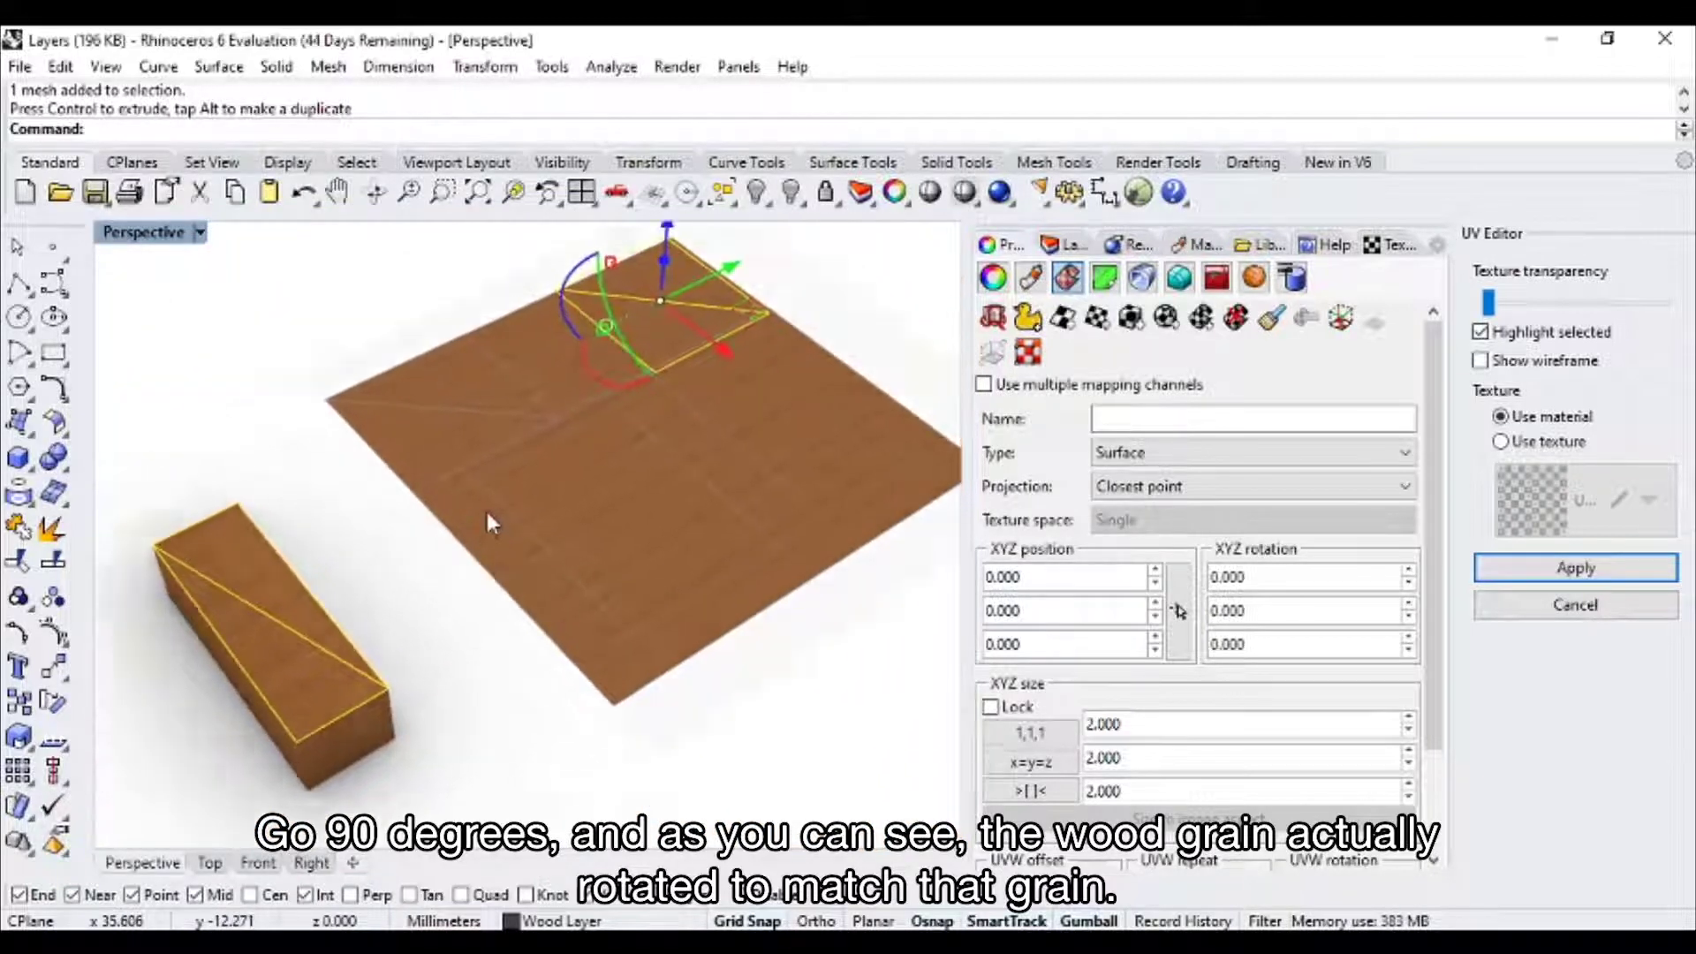
{"action": "scroll", "coordinate": [486, 505], "scroll_direction": "down", "scroll_amount": 4}
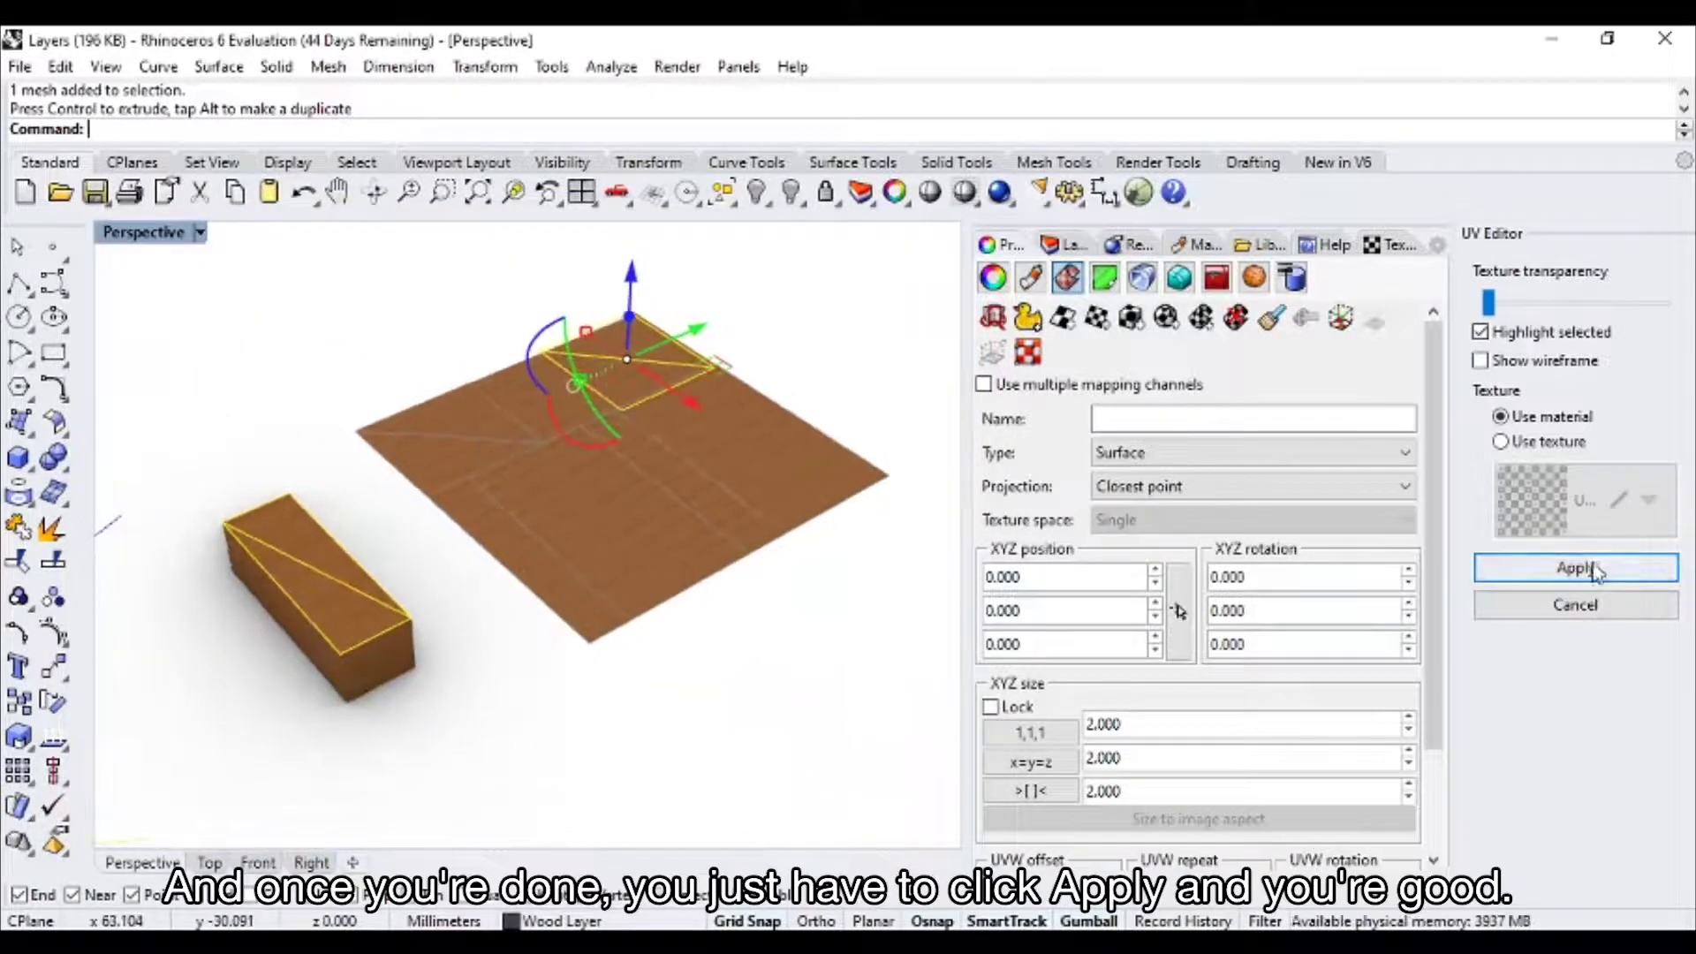
{"action": "left_click", "coordinate": [1575, 568]}
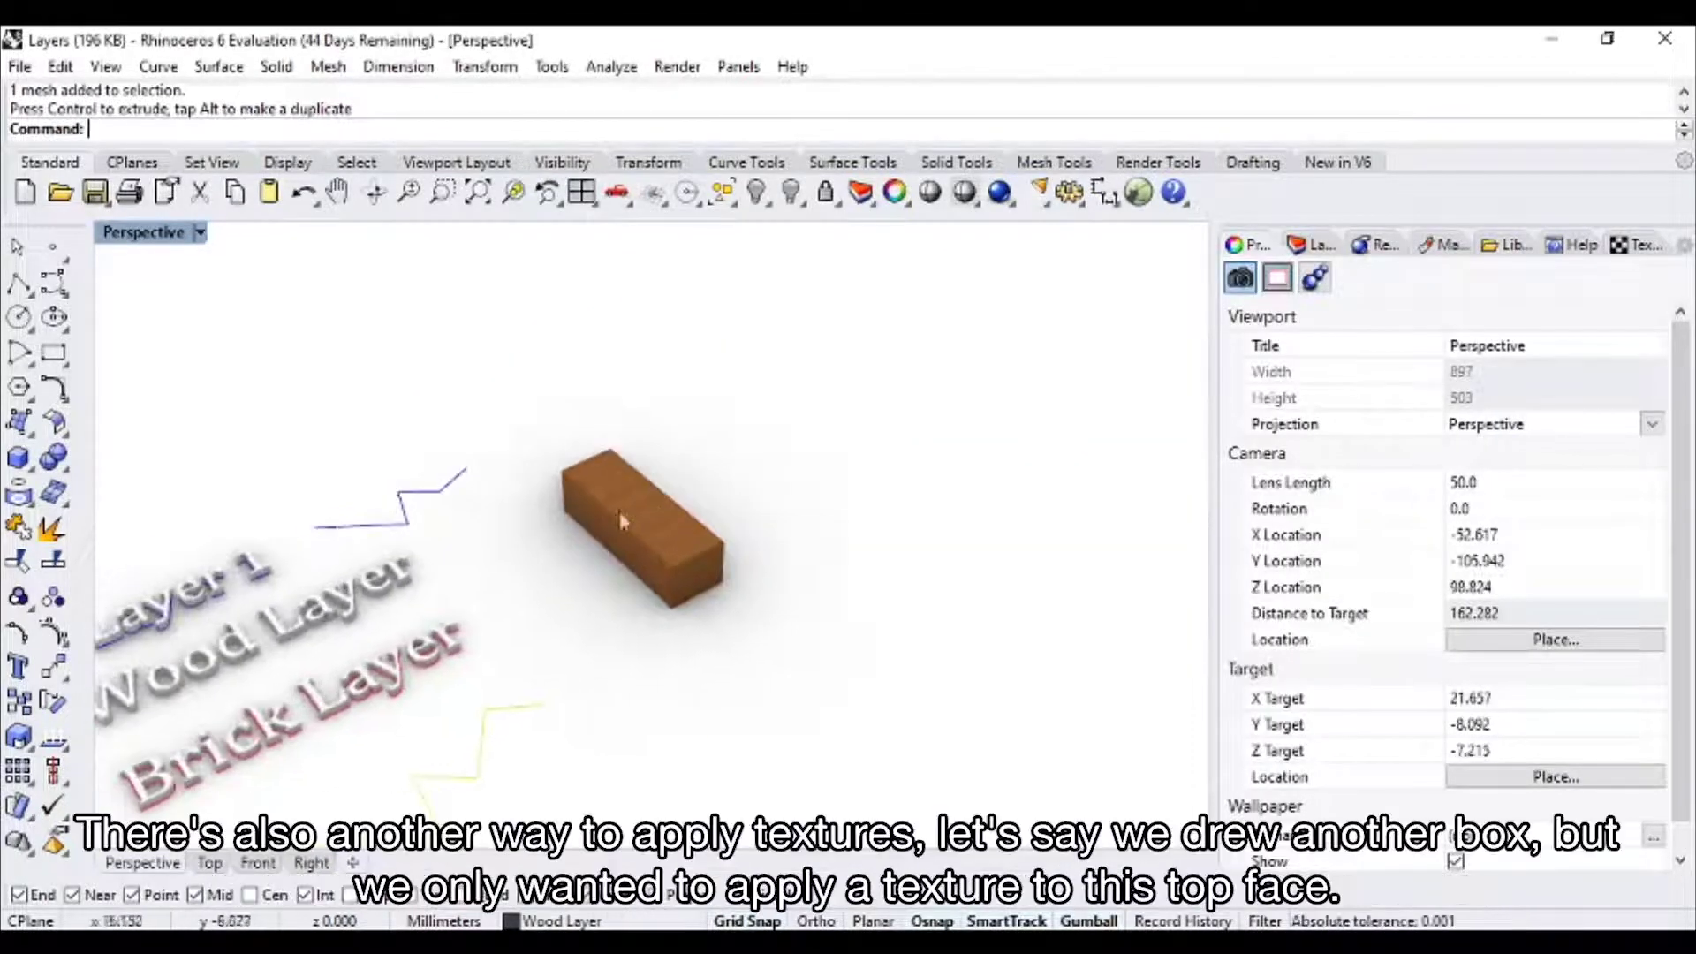
- Draw a second long box beside the teak box, roughly parallel to it
{"action": "right_click_drag", "start_coordinate": [495, 500], "coordinate": [530, 500]}
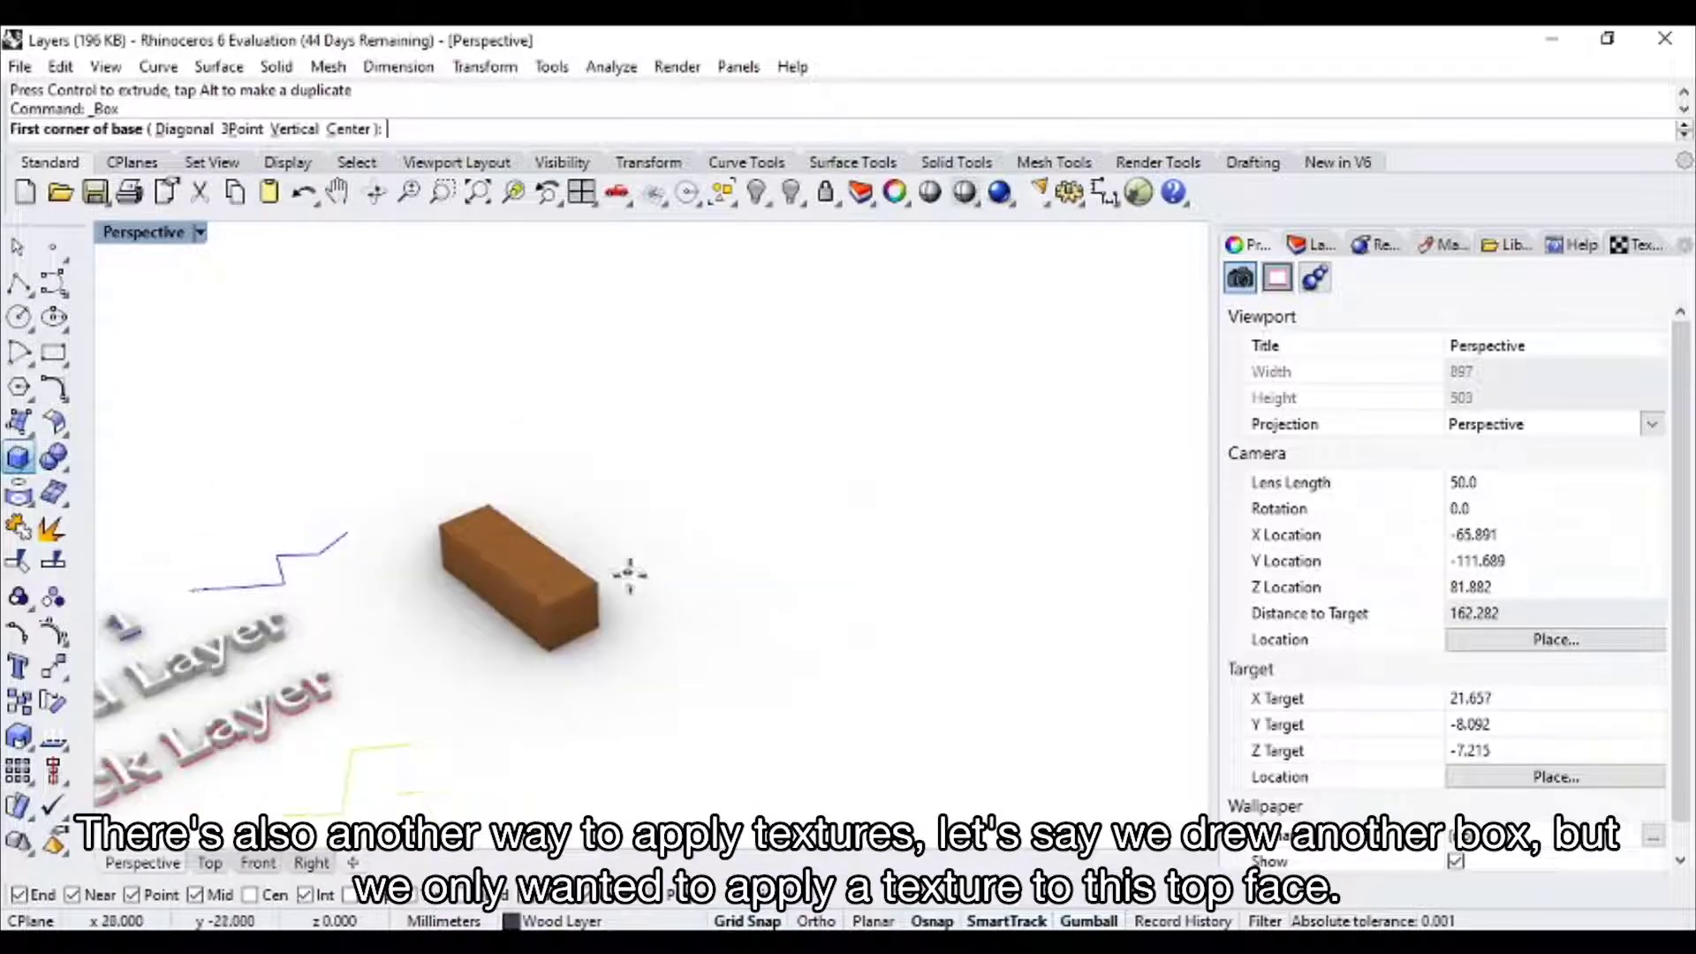
{"action": "left_click", "coordinate": [645, 538]}
{"action": "left_click", "coordinate": [853, 623]}
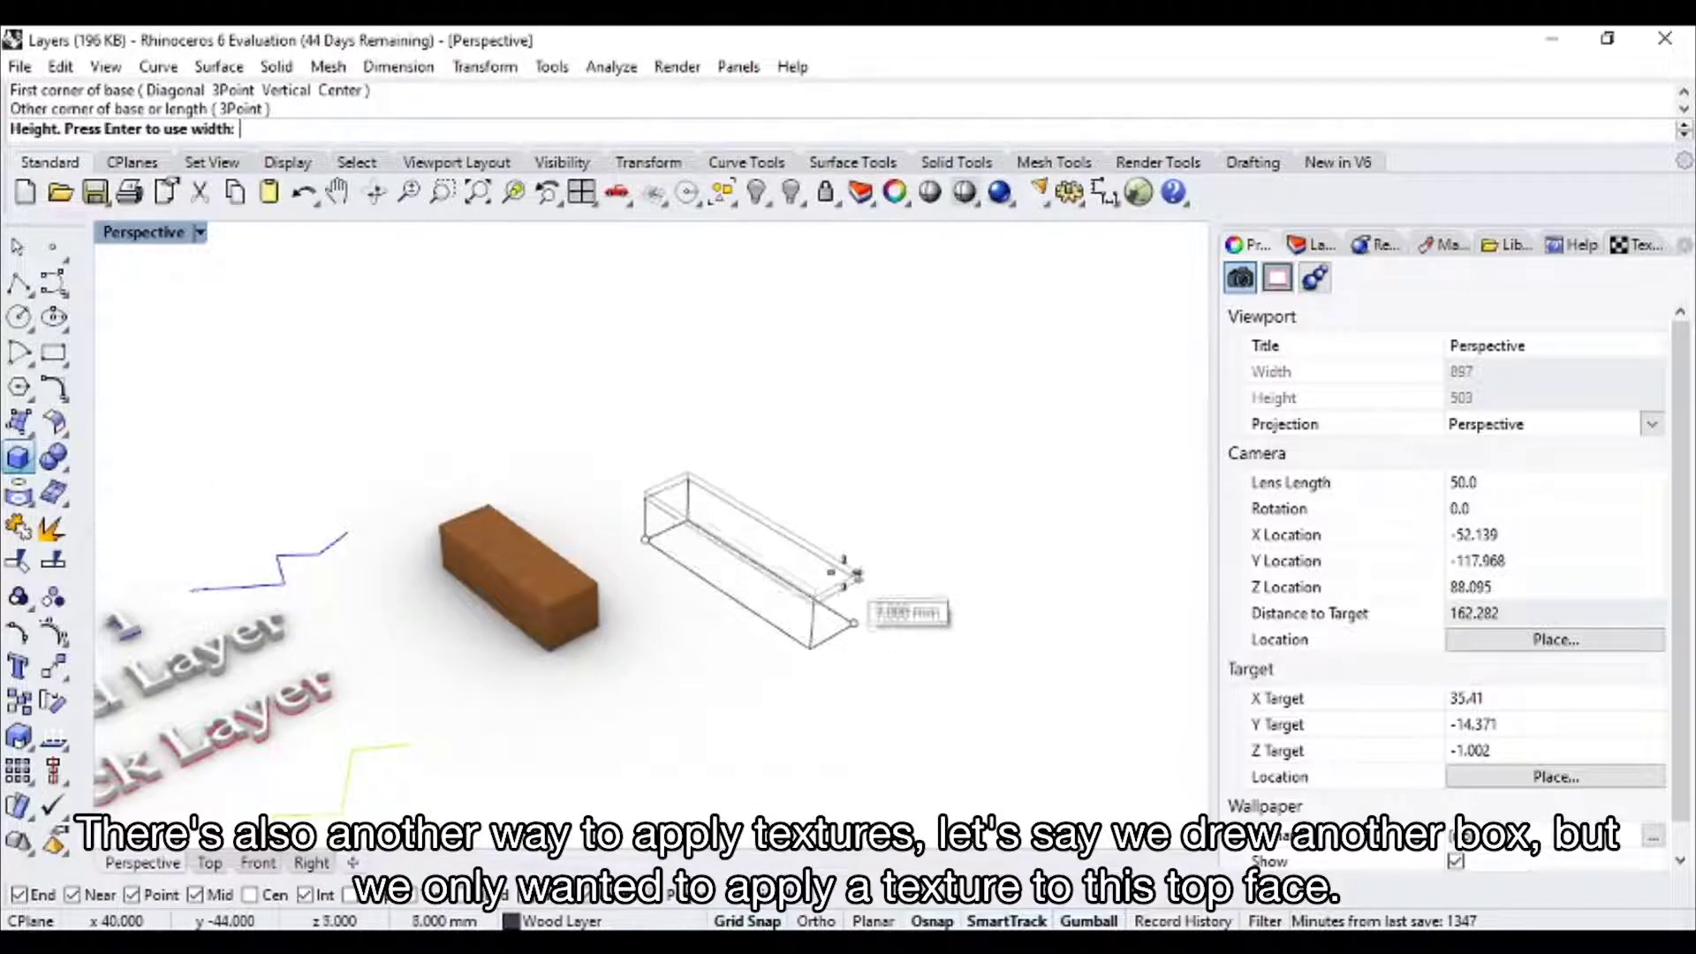
{"action": "left_click", "coordinate": [883, 615]}
- Extract the top face of the new box as a separate surface with ExtractSrf
{"action": "right_click_drag", "start_coordinate": [878, 617], "coordinate": [809, 628]}
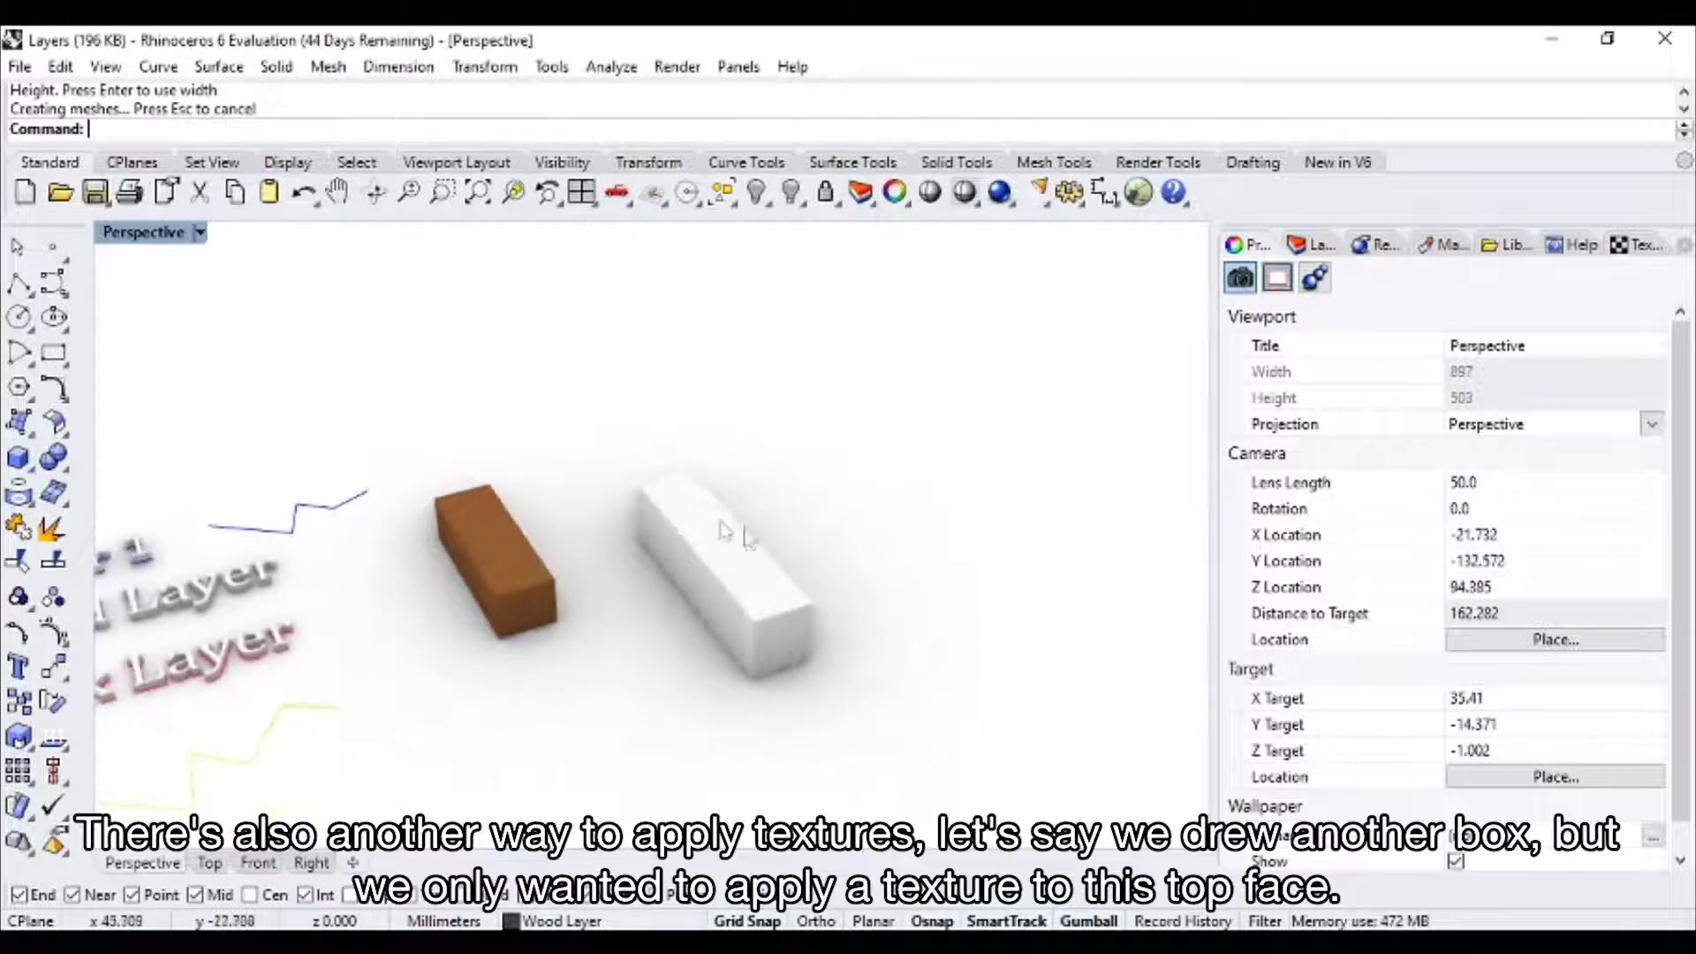
{"action": "scroll", "coordinate": [739, 570], "scroll_direction": "up", "scroll_amount": 2}
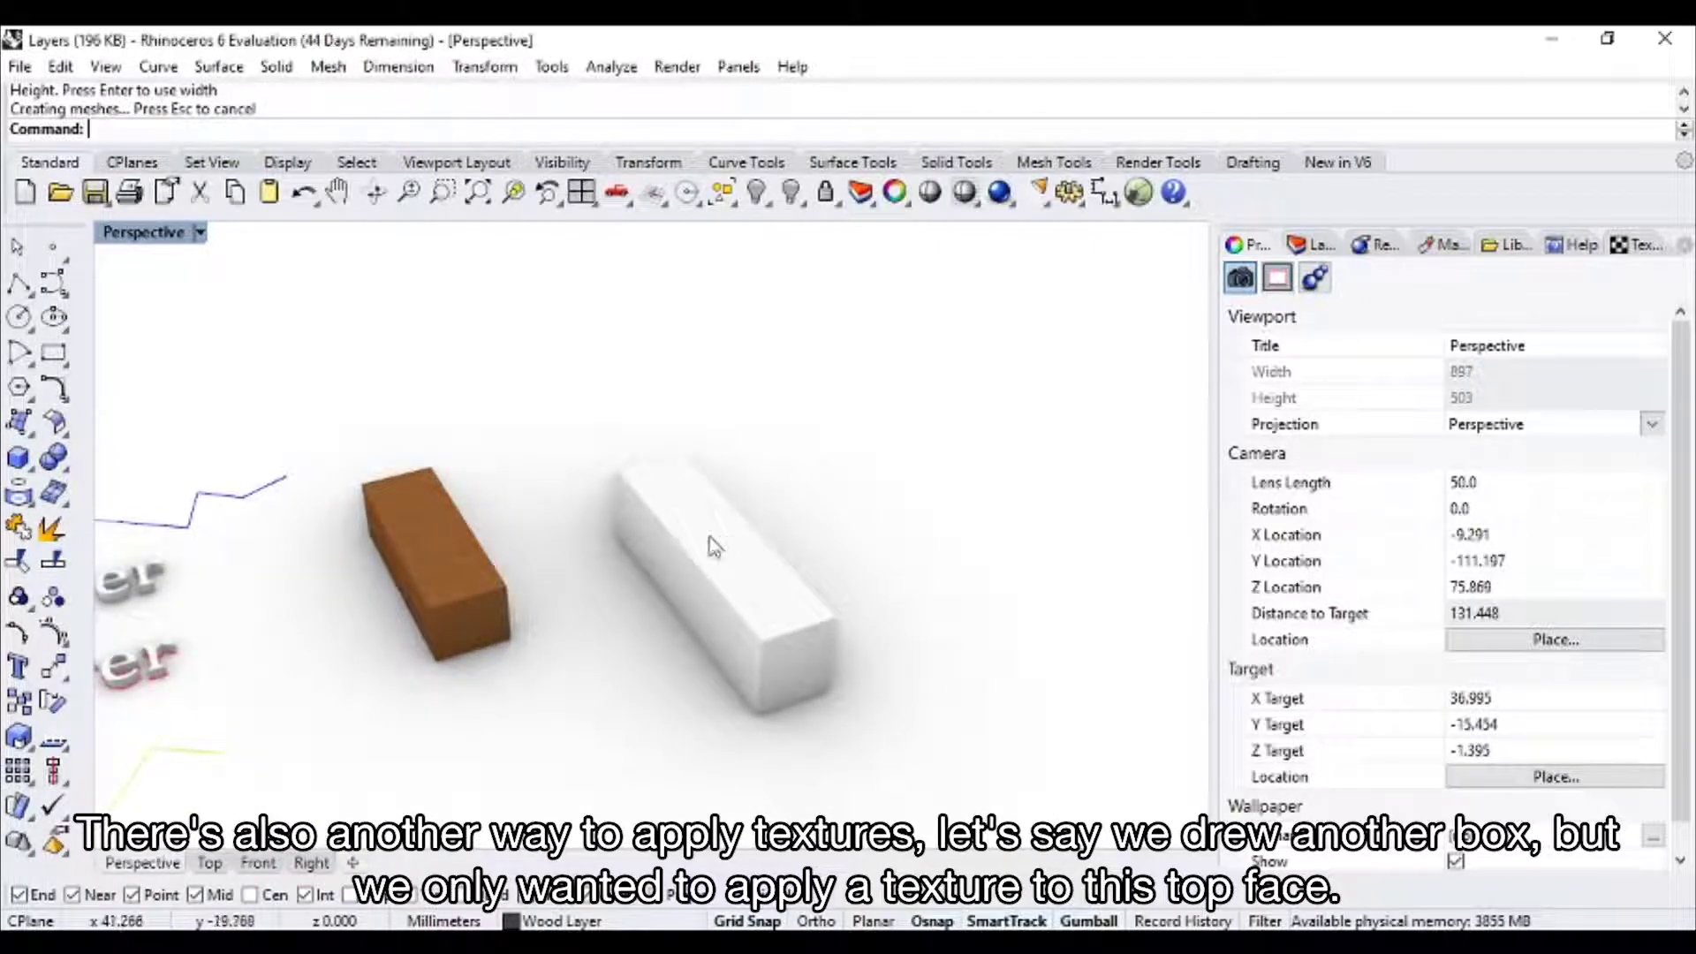
{"action": "type", "text": "ExtractSrf"}
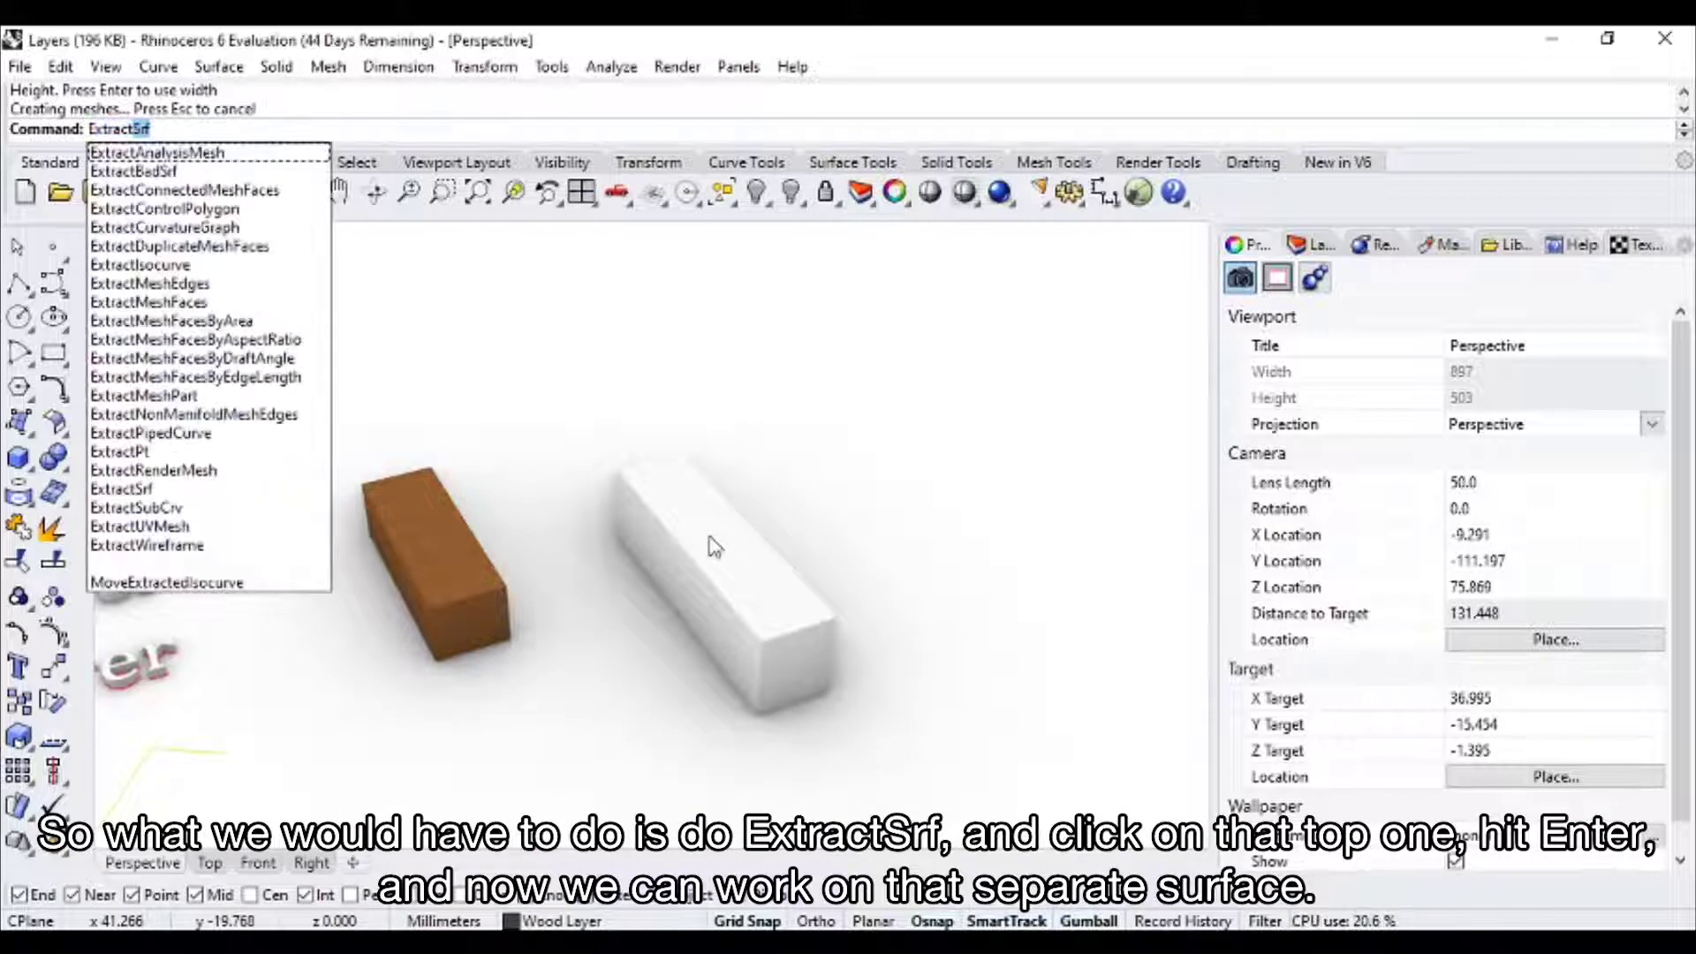
{"action": "key", "text": "Return"}
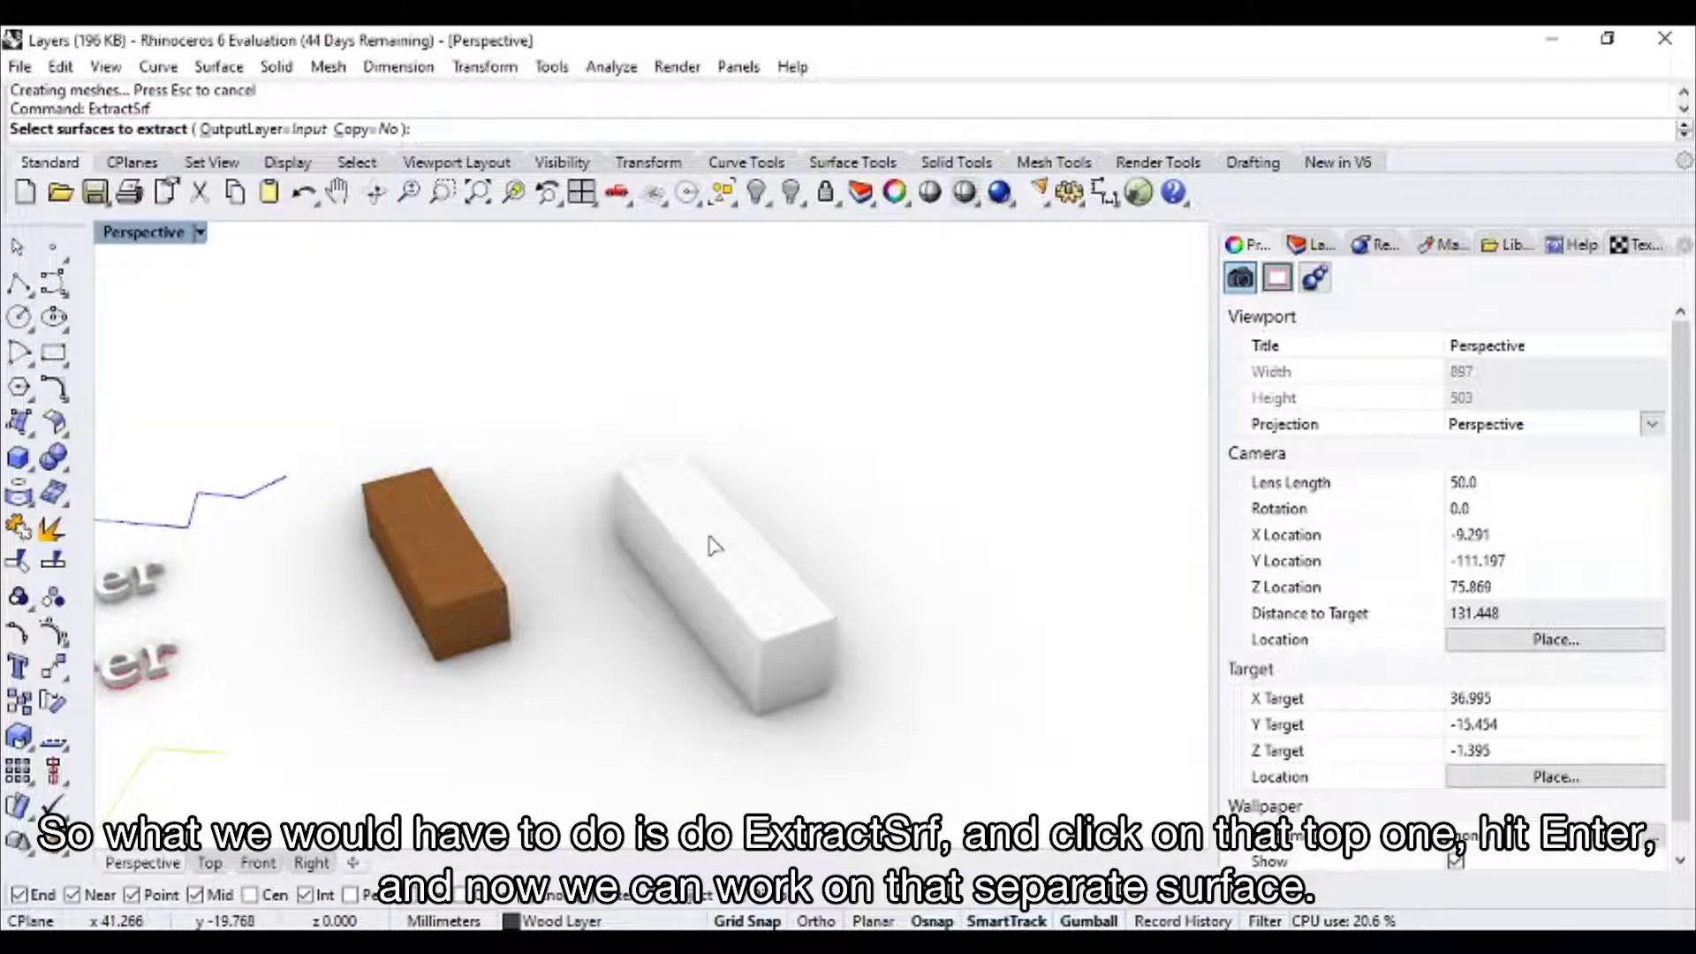
{"action": "left_click", "coordinate": [715, 545]}
{"action": "right_click_drag", "start_coordinate": [922, 523], "coordinate": [884, 583]}
{"action": "key", "text": "Return"}
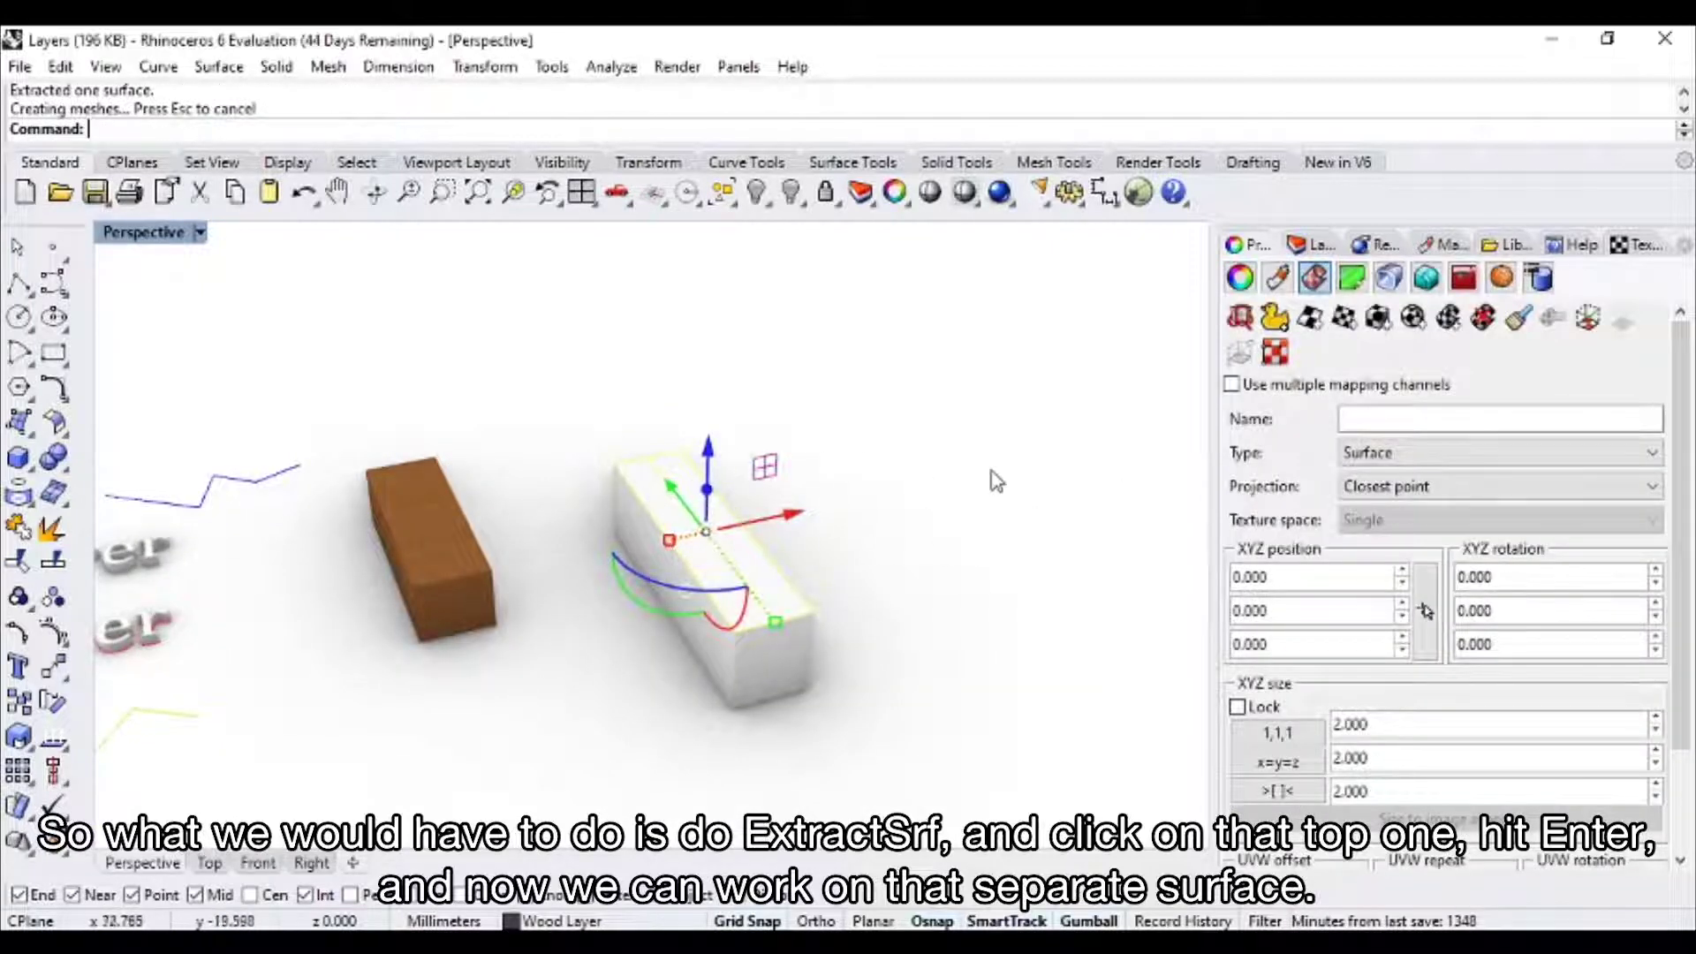
- Assign the Ash material to the extracted top face of the second box and deselect it
{"action": "left_click", "coordinate": [1440, 245]}
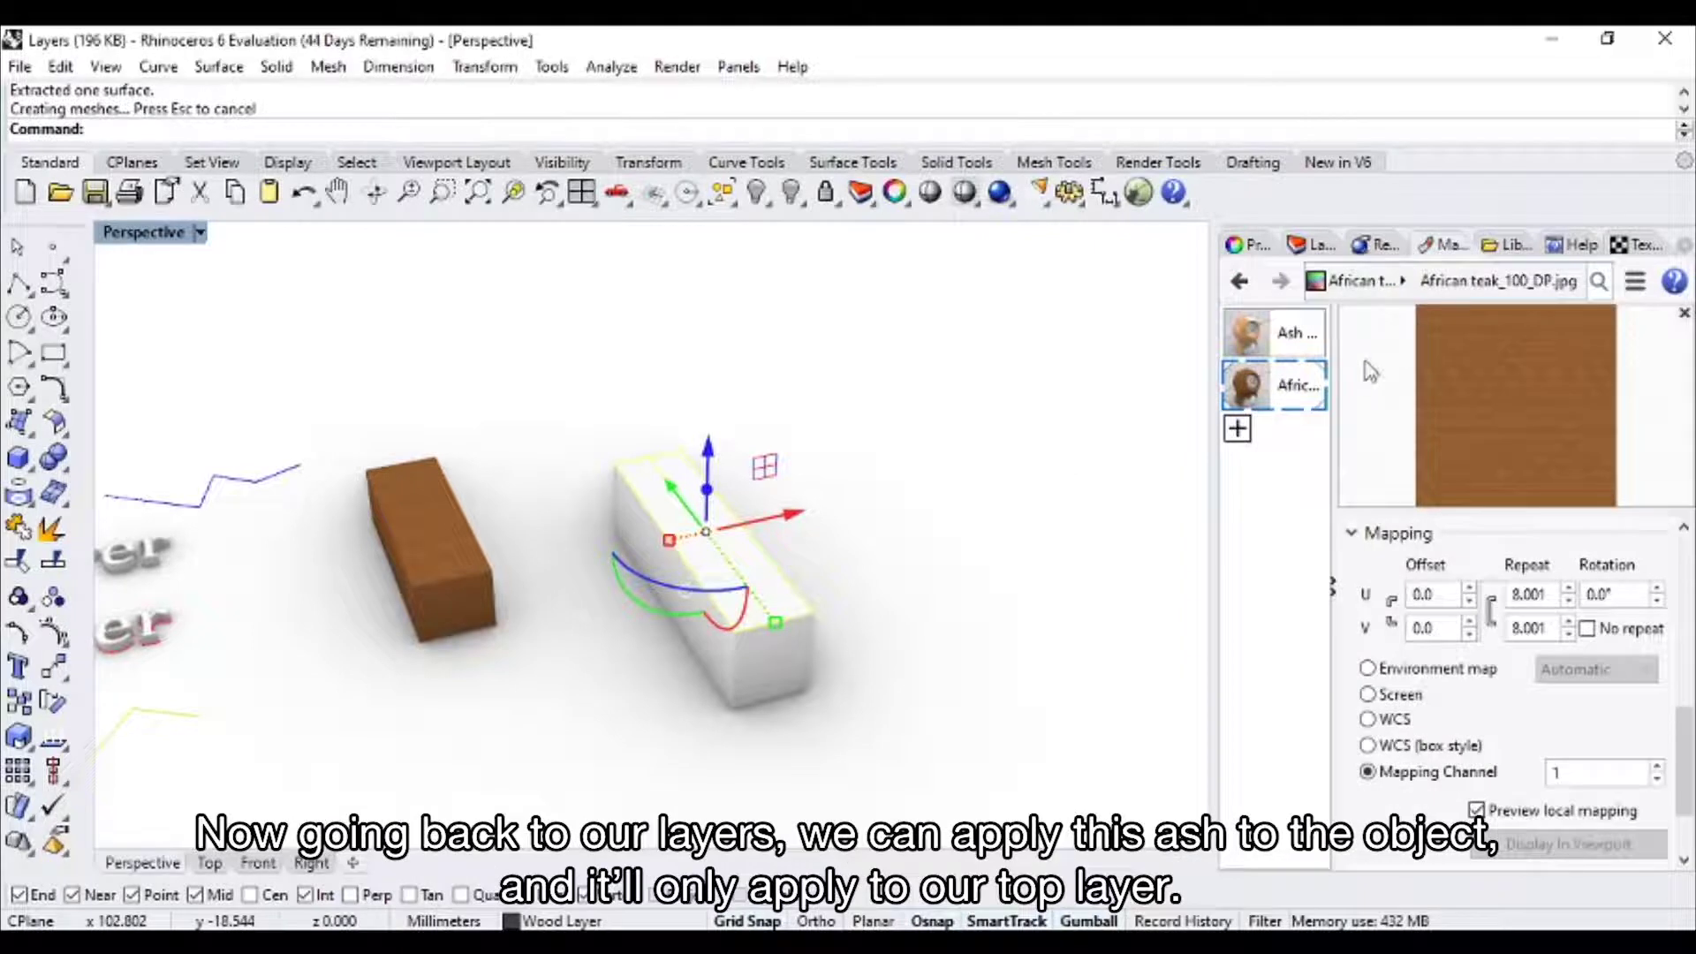
{"action": "left_click", "coordinate": [1262, 341]}
{"action": "right_click", "coordinate": [1262, 345]}
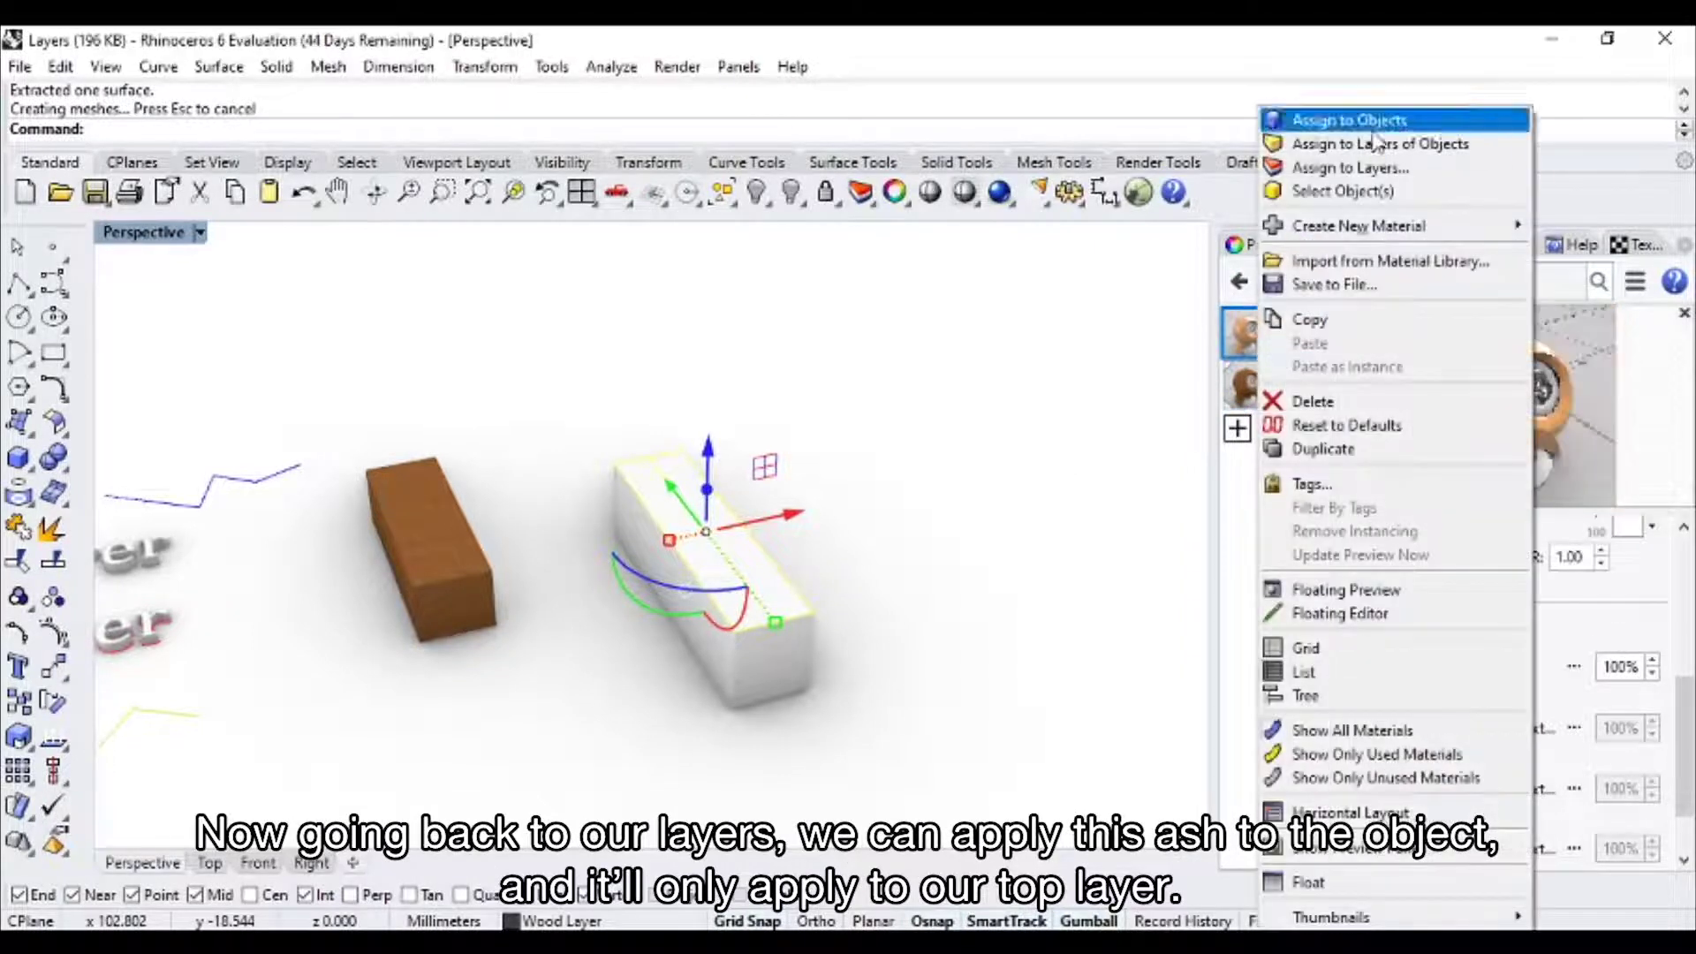
{"action": "left_click", "coordinate": [1326, 117]}
{"action": "left_click", "coordinate": [862, 596]}
{"action": "right_click_drag", "start_coordinate": [777, 639], "coordinate": [776, 593]}
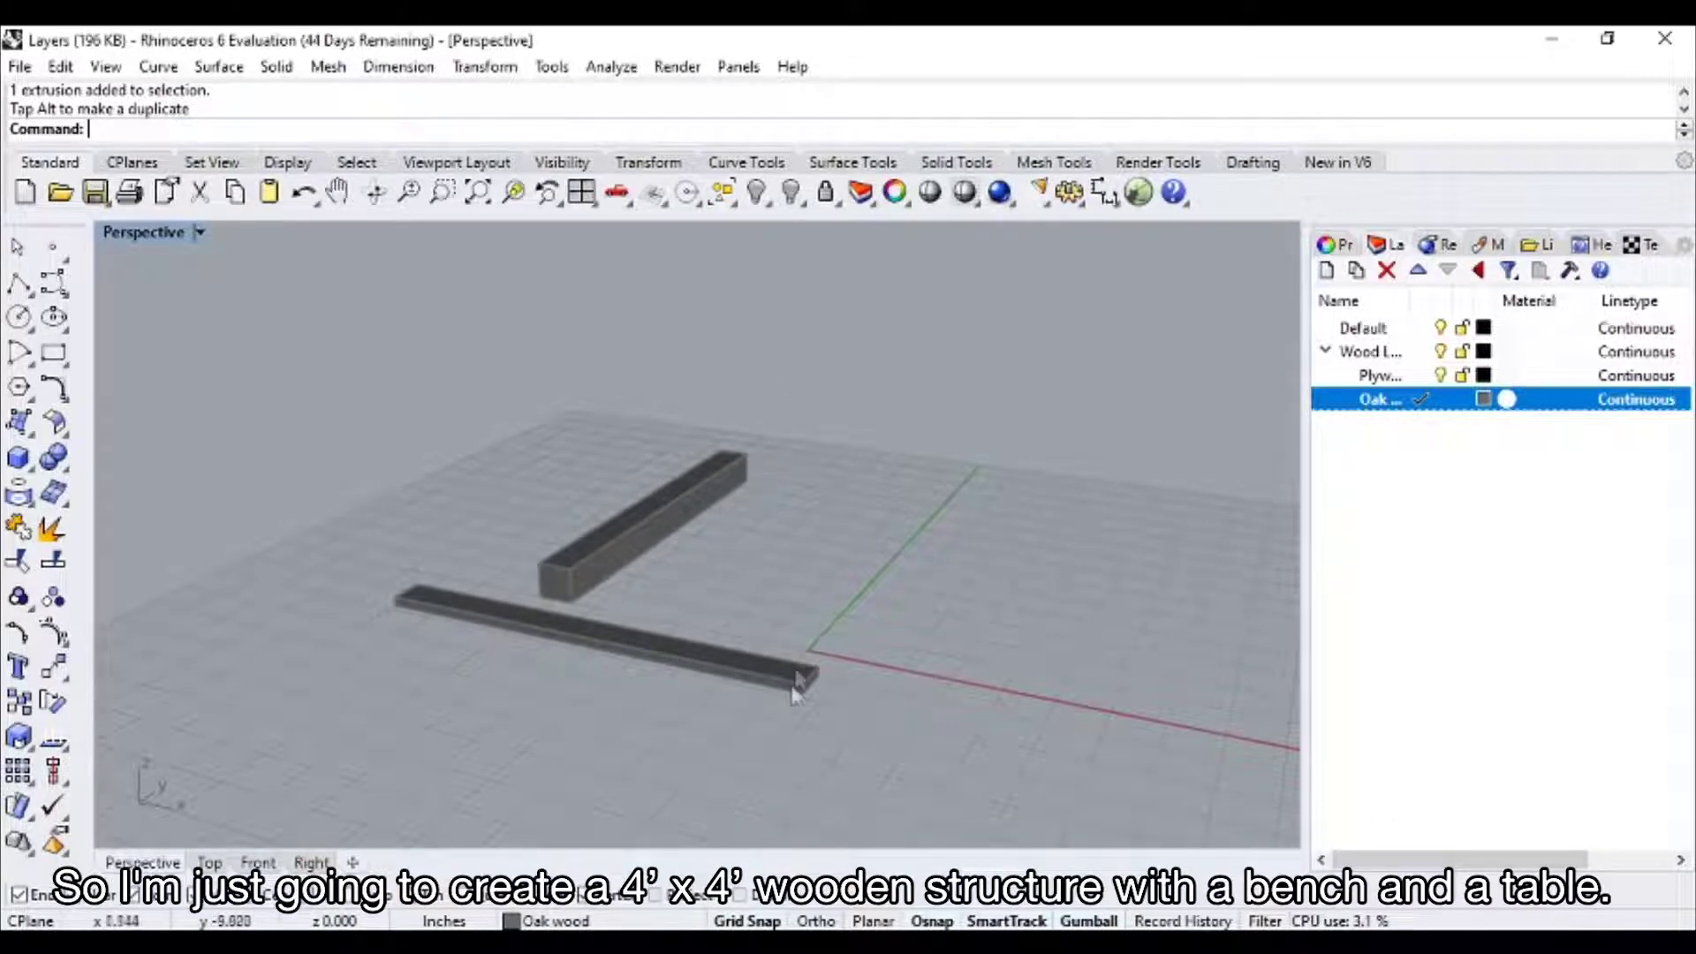
- Copy the thick oak beam sideways from its lower front corner to 21 inches, parallel to the original
{"action": "right_click_drag", "start_coordinate": [796, 609], "coordinate": [575, 530]}
{"action": "scroll", "coordinate": [783, 629], "scroll_direction": "up", "scroll_amount": 4}
{"action": "scroll", "coordinate": [530, 560], "scroll_direction": "up", "scroll_amount": 4}
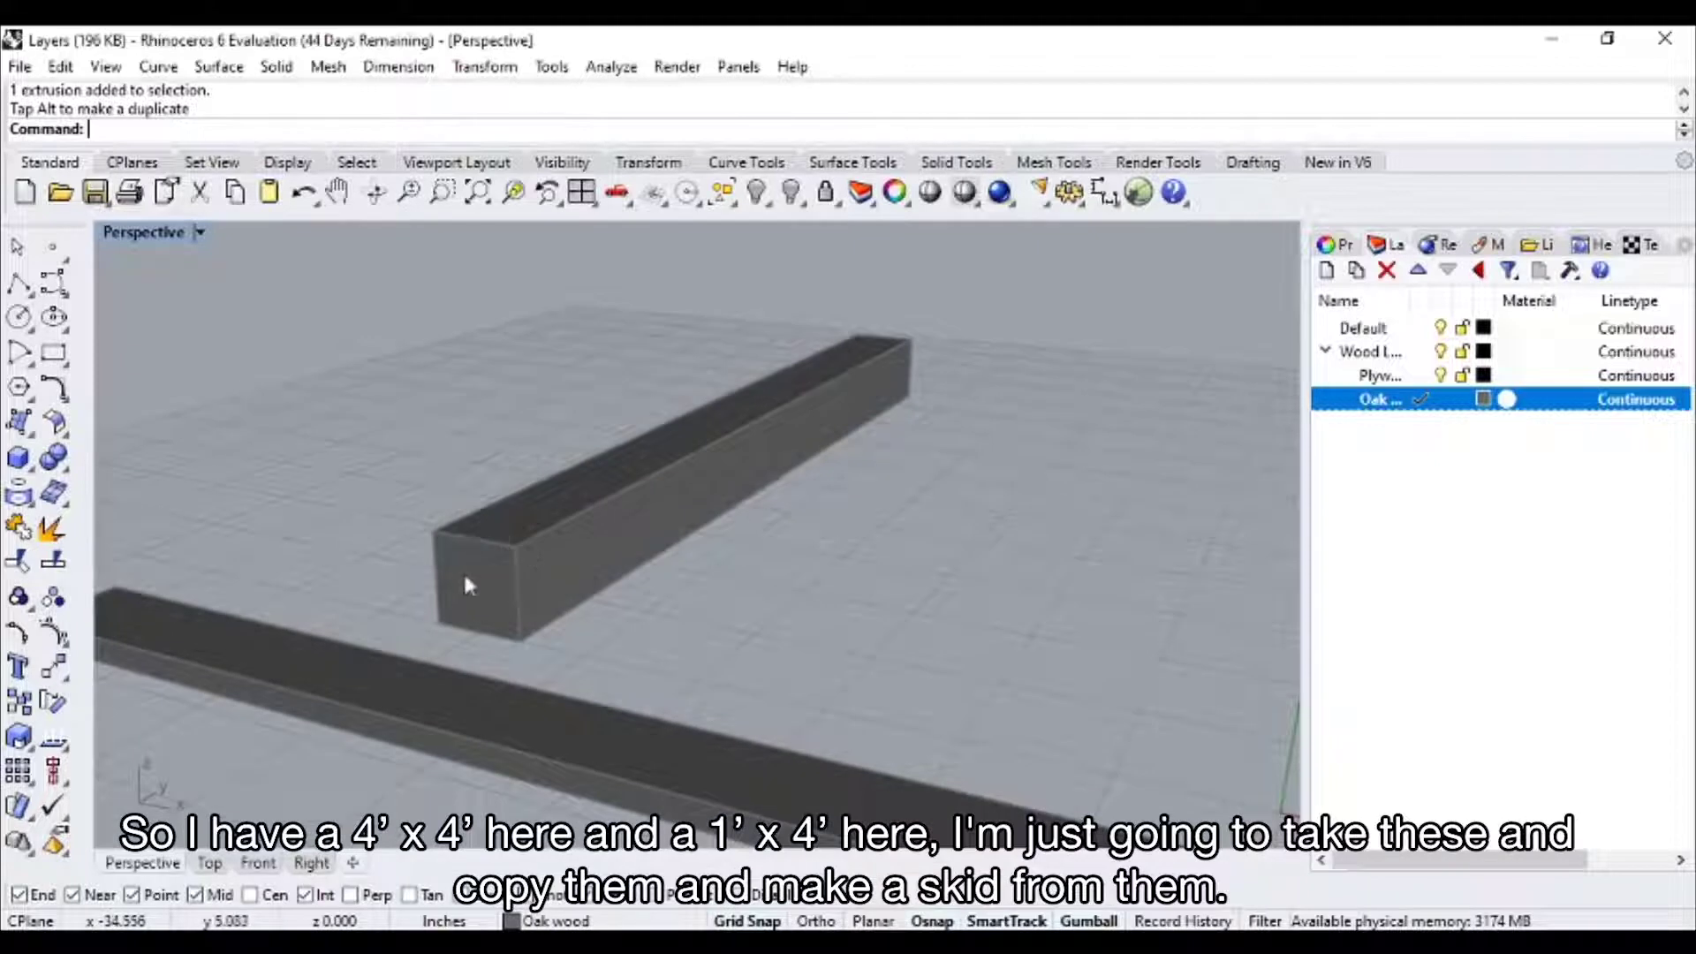
{"action": "scroll", "coordinate": [469, 585], "scroll_direction": "down", "scroll_amount": 4}
{"action": "right_click_drag", "start_coordinate": [719, 718], "coordinate": [586, 592]}
{"action": "left_click", "coordinate": [586, 592]}
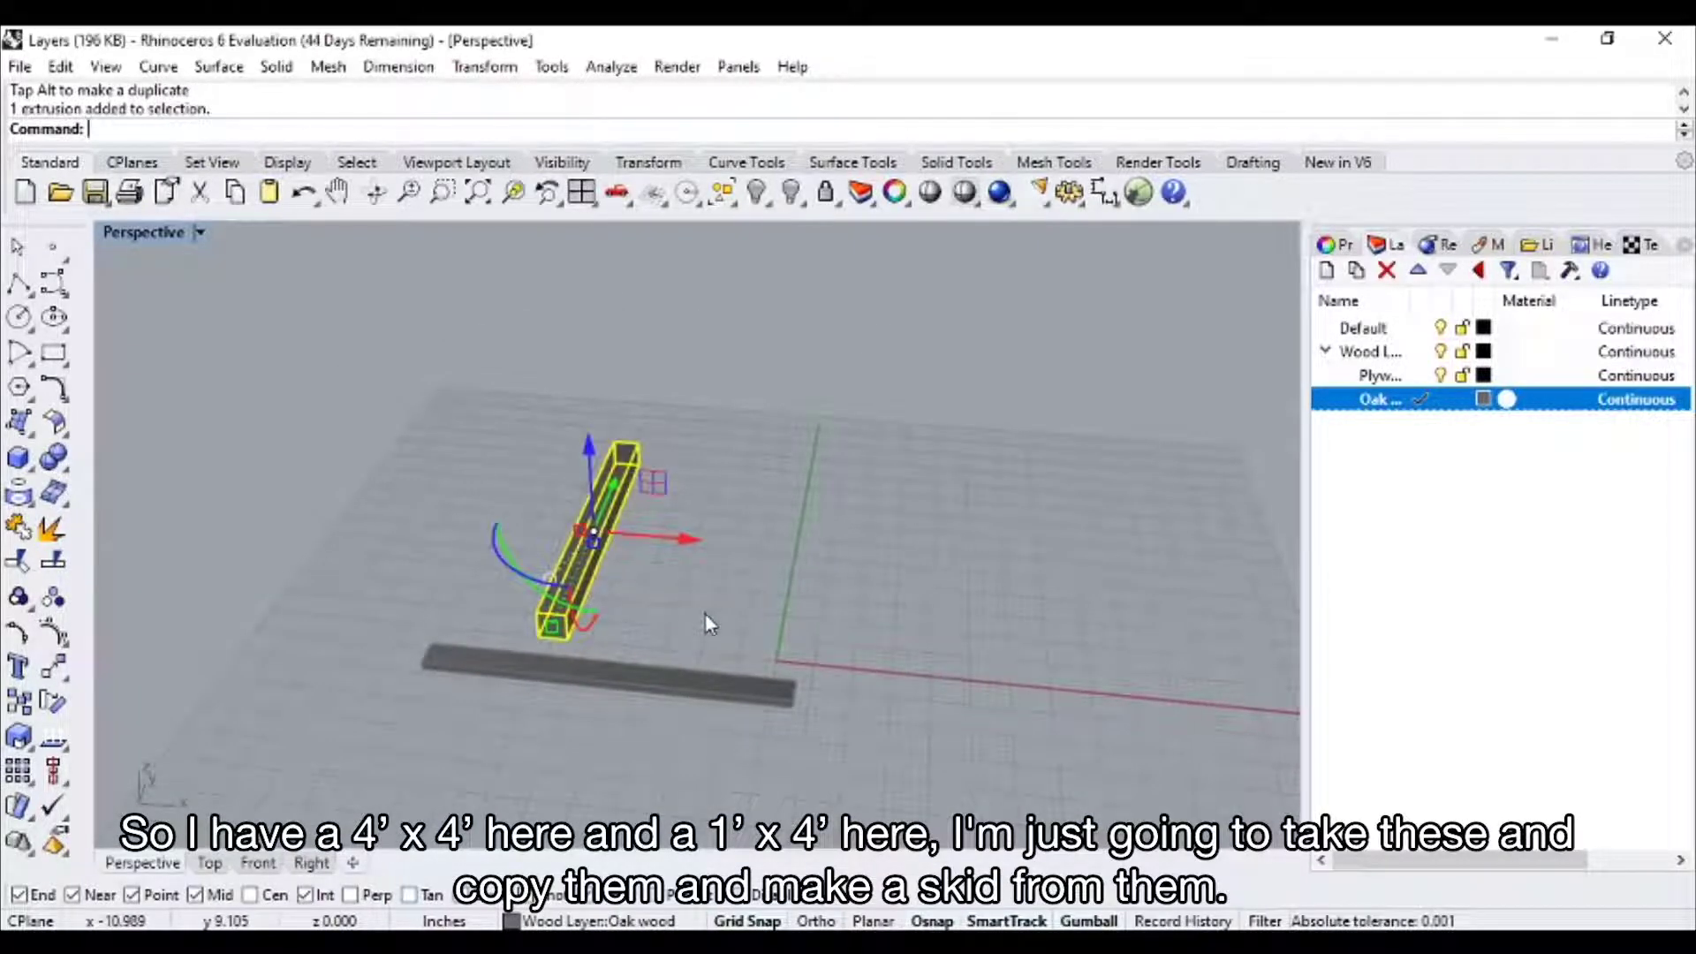
{"action": "type", "text": "copy"}
{"action": "key", "text": "Return"}
{"action": "right_click_drag", "start_coordinate": [704, 606], "coordinate": [701, 549]}
{"action": "left_click", "coordinate": [407, 724]}
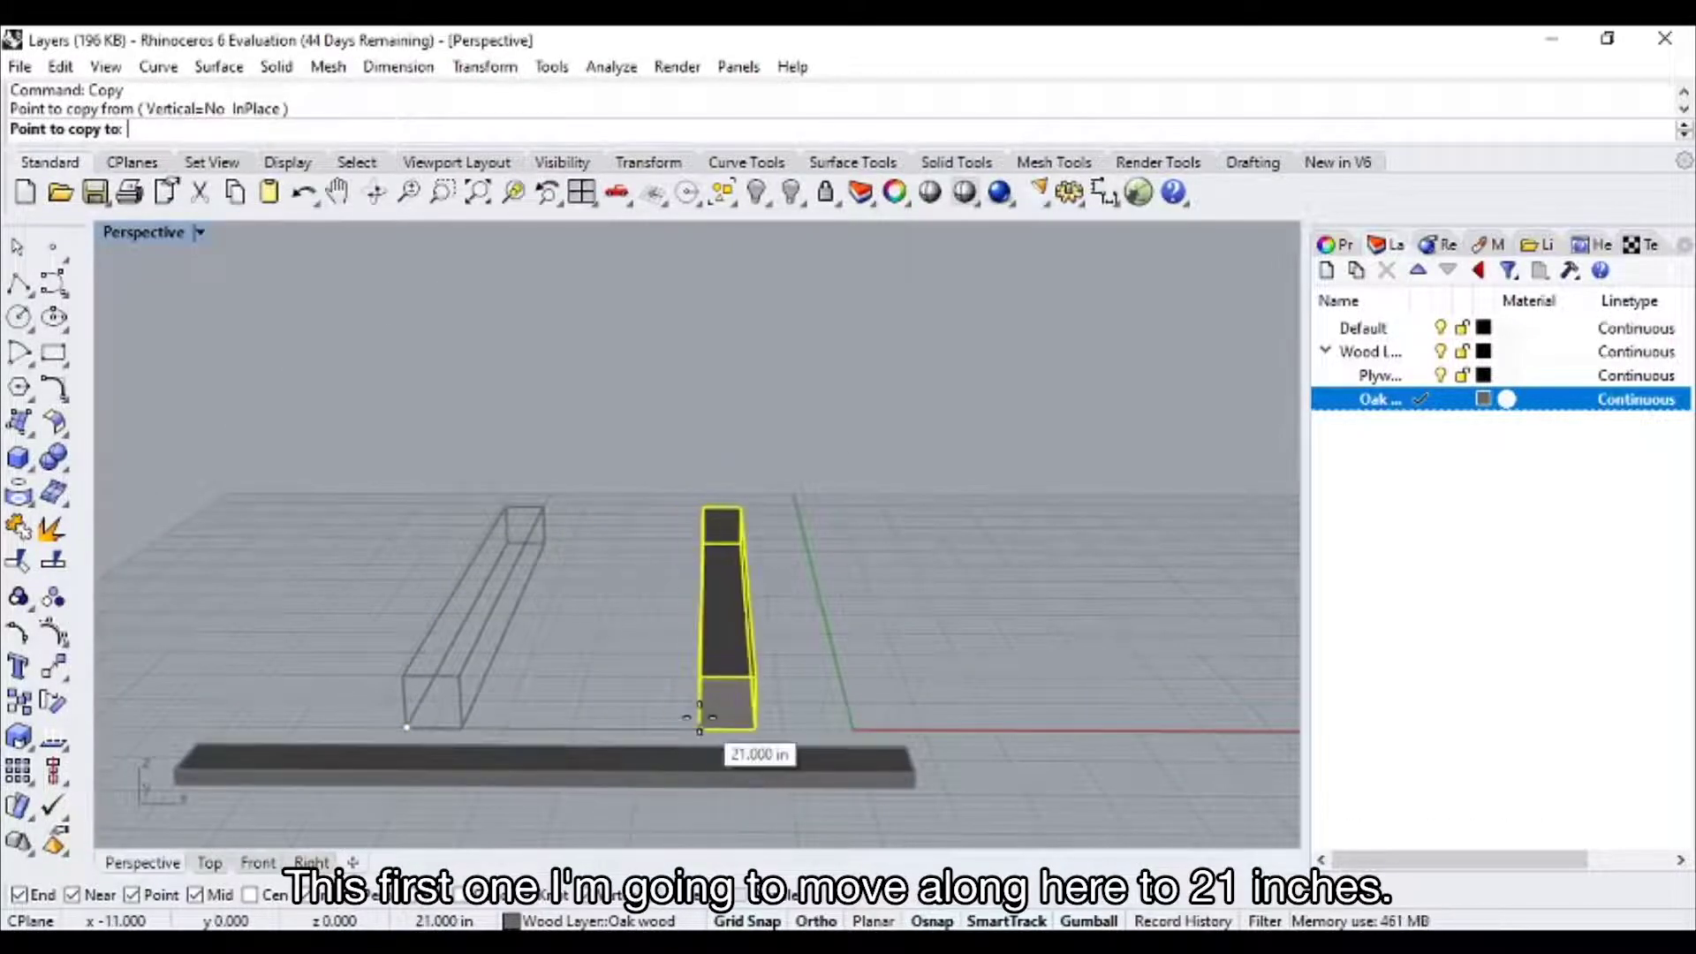
{"action": "left_click", "coordinate": [704, 727]}
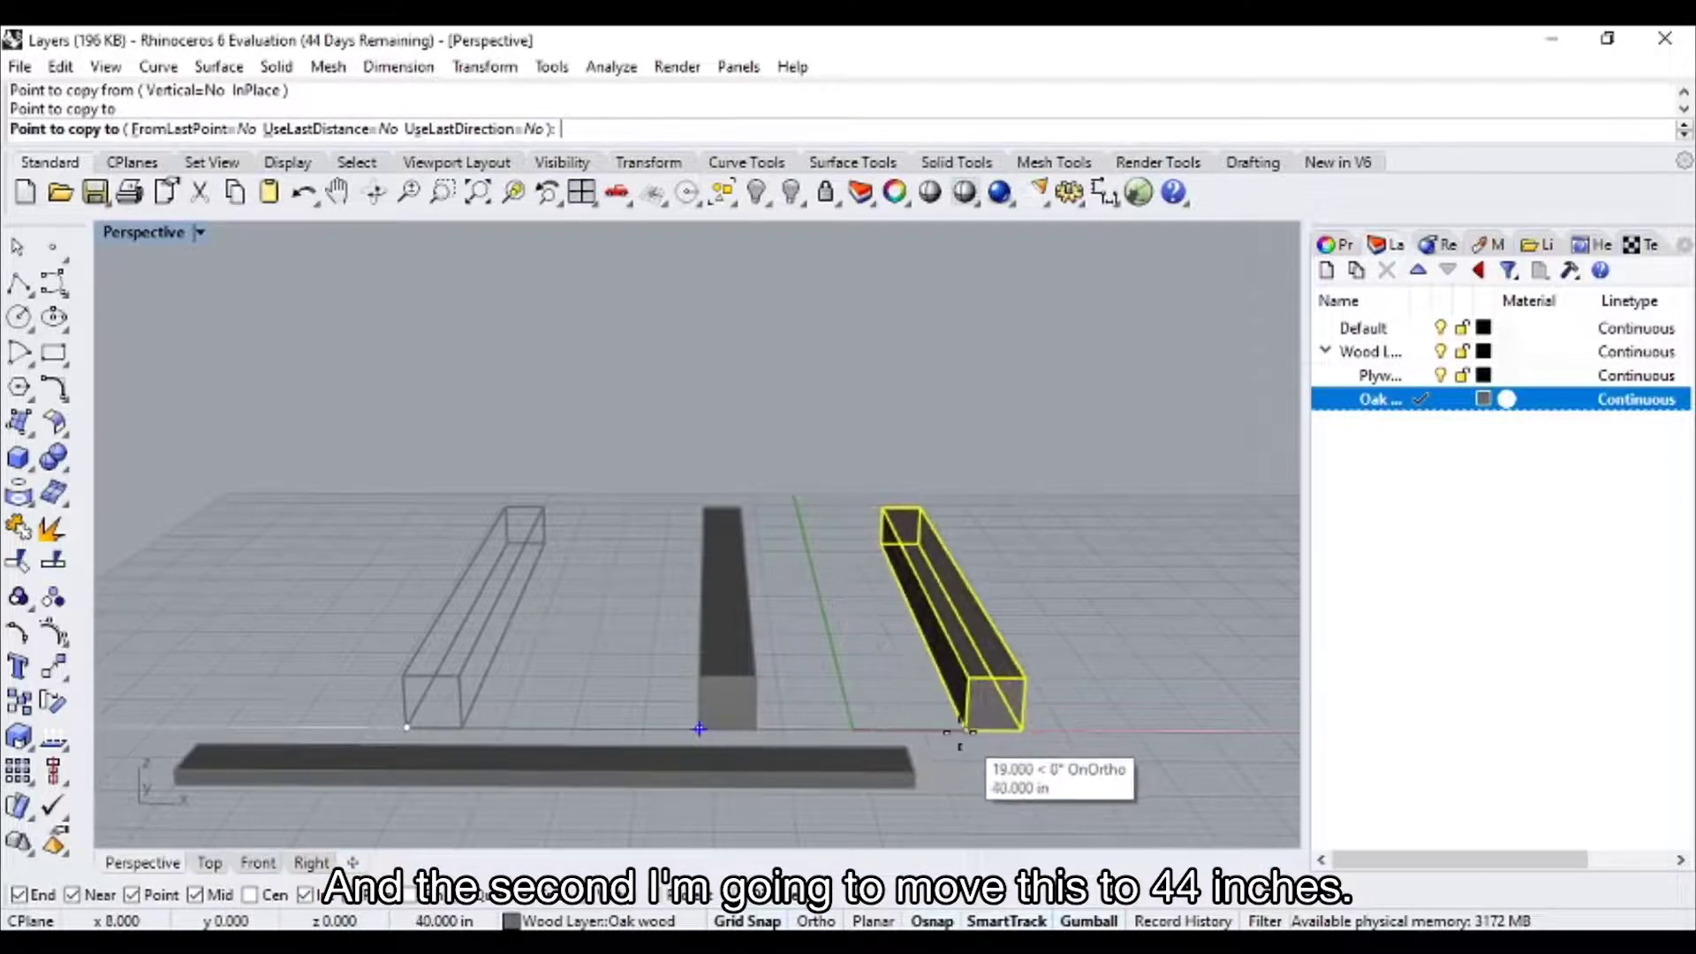
{"action": "type", "text": "44"}
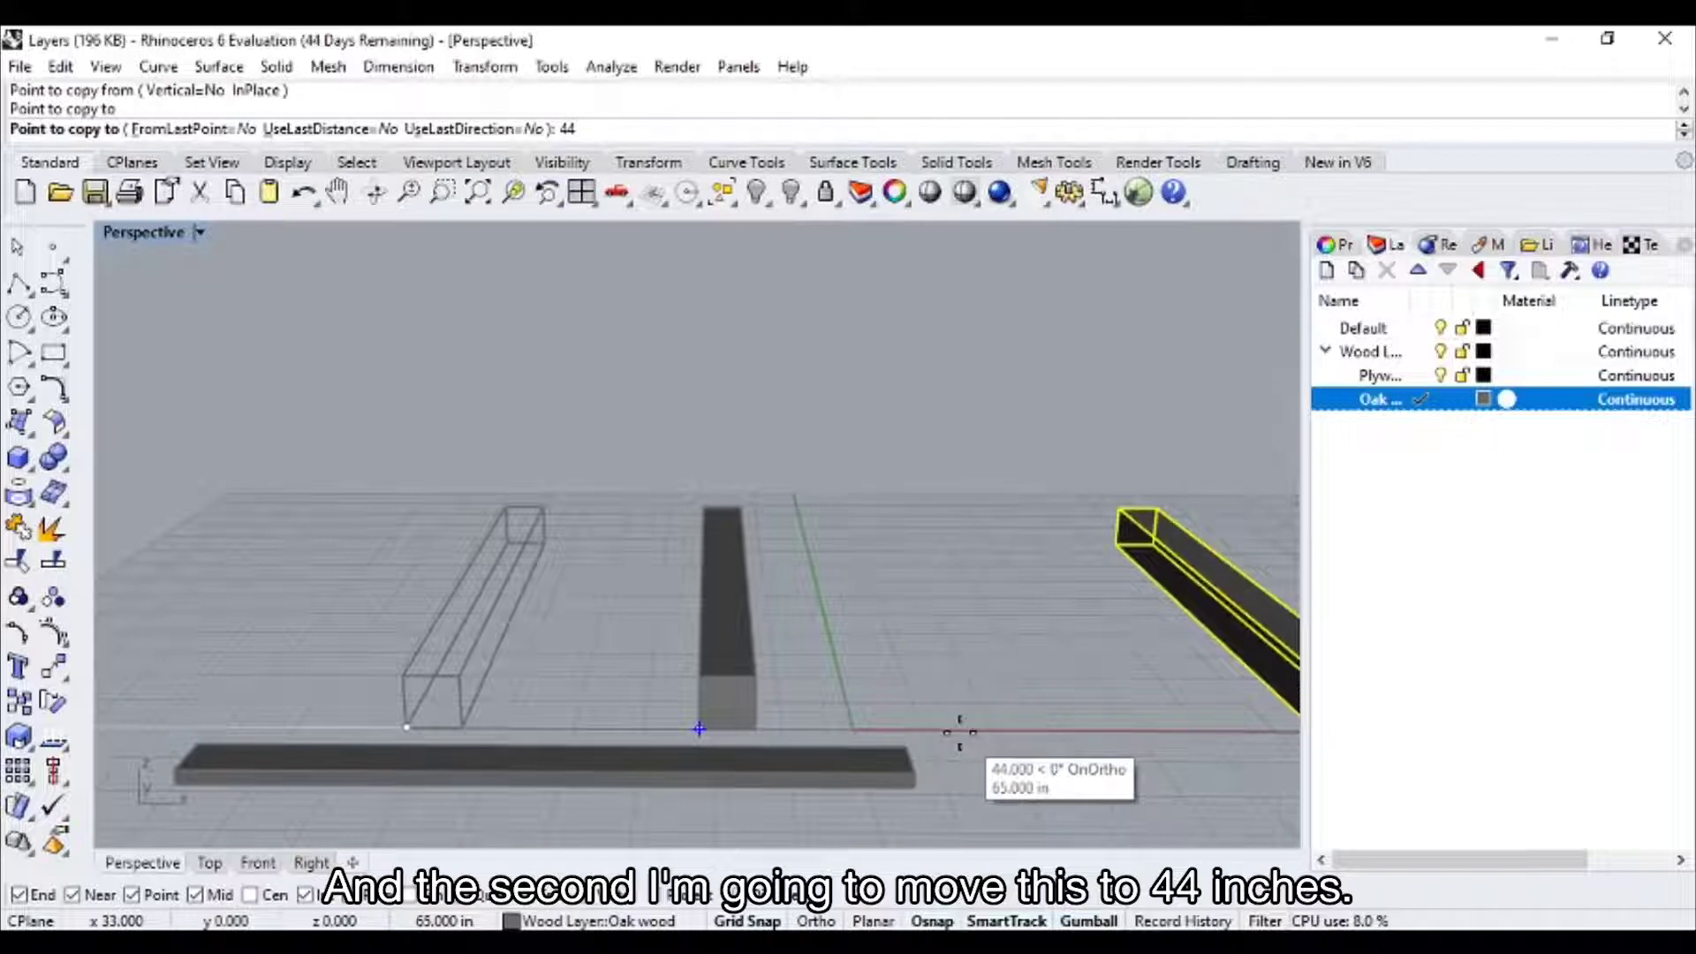
{"action": "key", "text": "Return"}
{"action": "key", "text": "Escape"}
- Copy the original oak beam again from its lower front corner to a distance of 44 inches in the same direction
{"action": "left_click", "coordinate": [483, 712]}
{"action": "key", "text": "Return"}
{"action": "left_click", "coordinate": [406, 726]}
{"action": "type", "text": "44"}
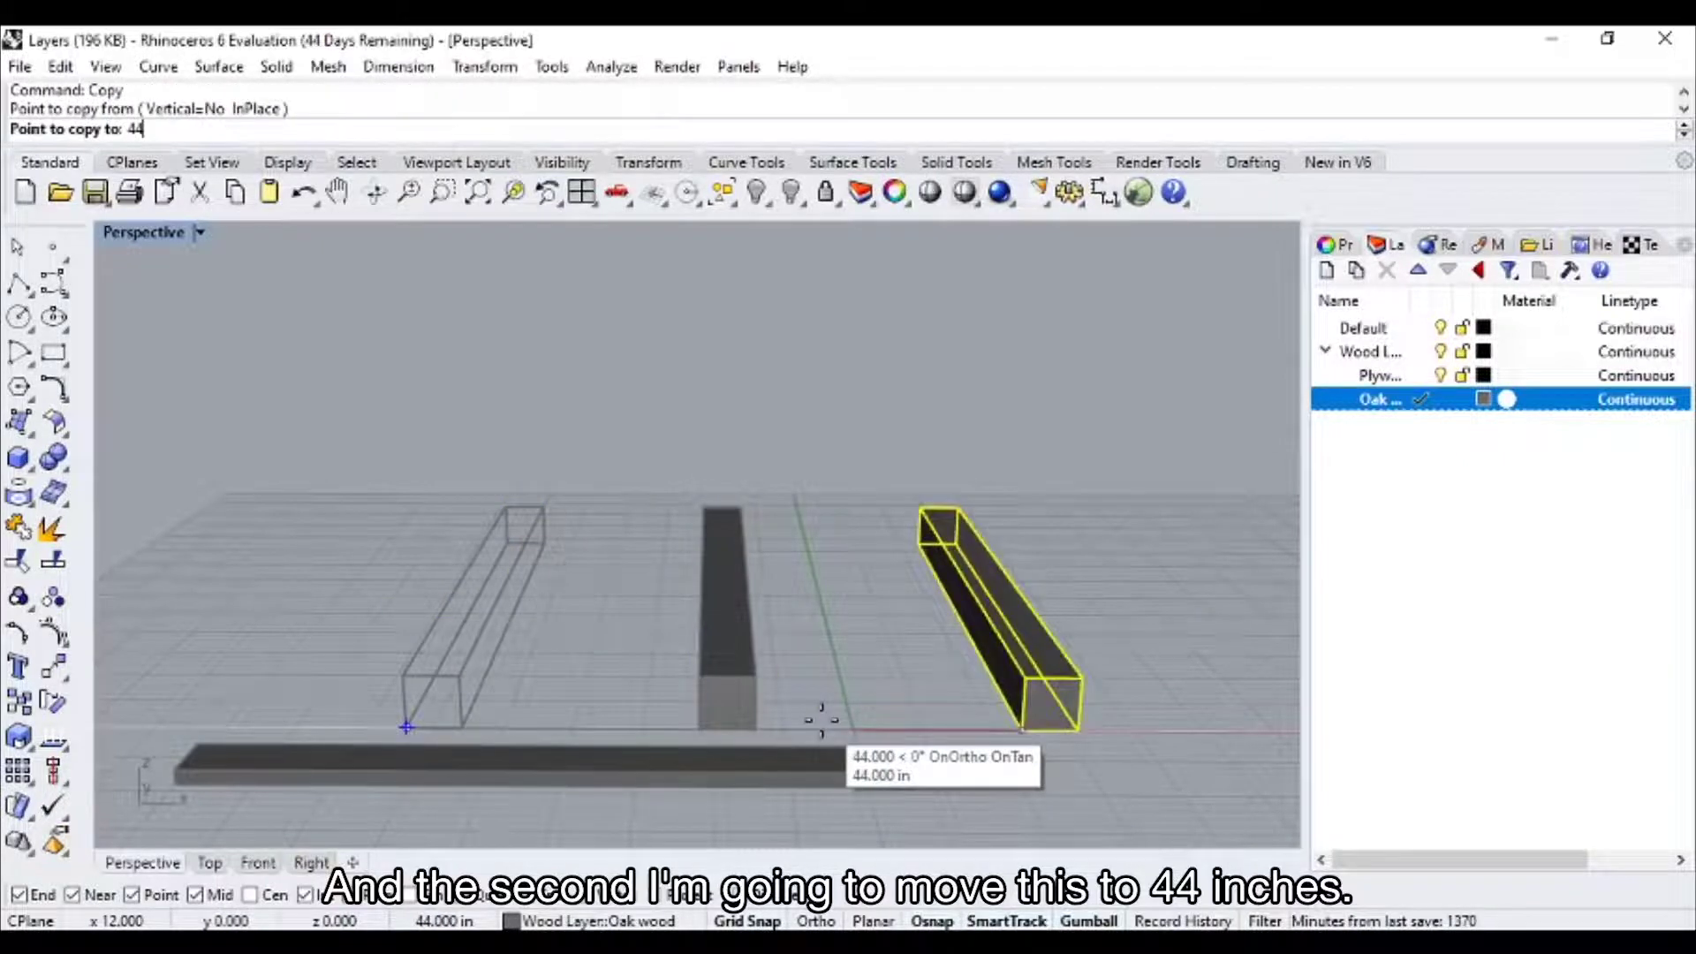
{"action": "left_click", "coordinate": [821, 720]}
{"action": "key", "text": "Return"}
- Move the thin oak plank from its lower end corner onto the top front corner of the outermost beam, across all three beams
{"action": "left_click", "coordinate": [774, 771]}
{"action": "right_click_drag", "start_coordinate": [1022, 810], "coordinate": [835, 247]}
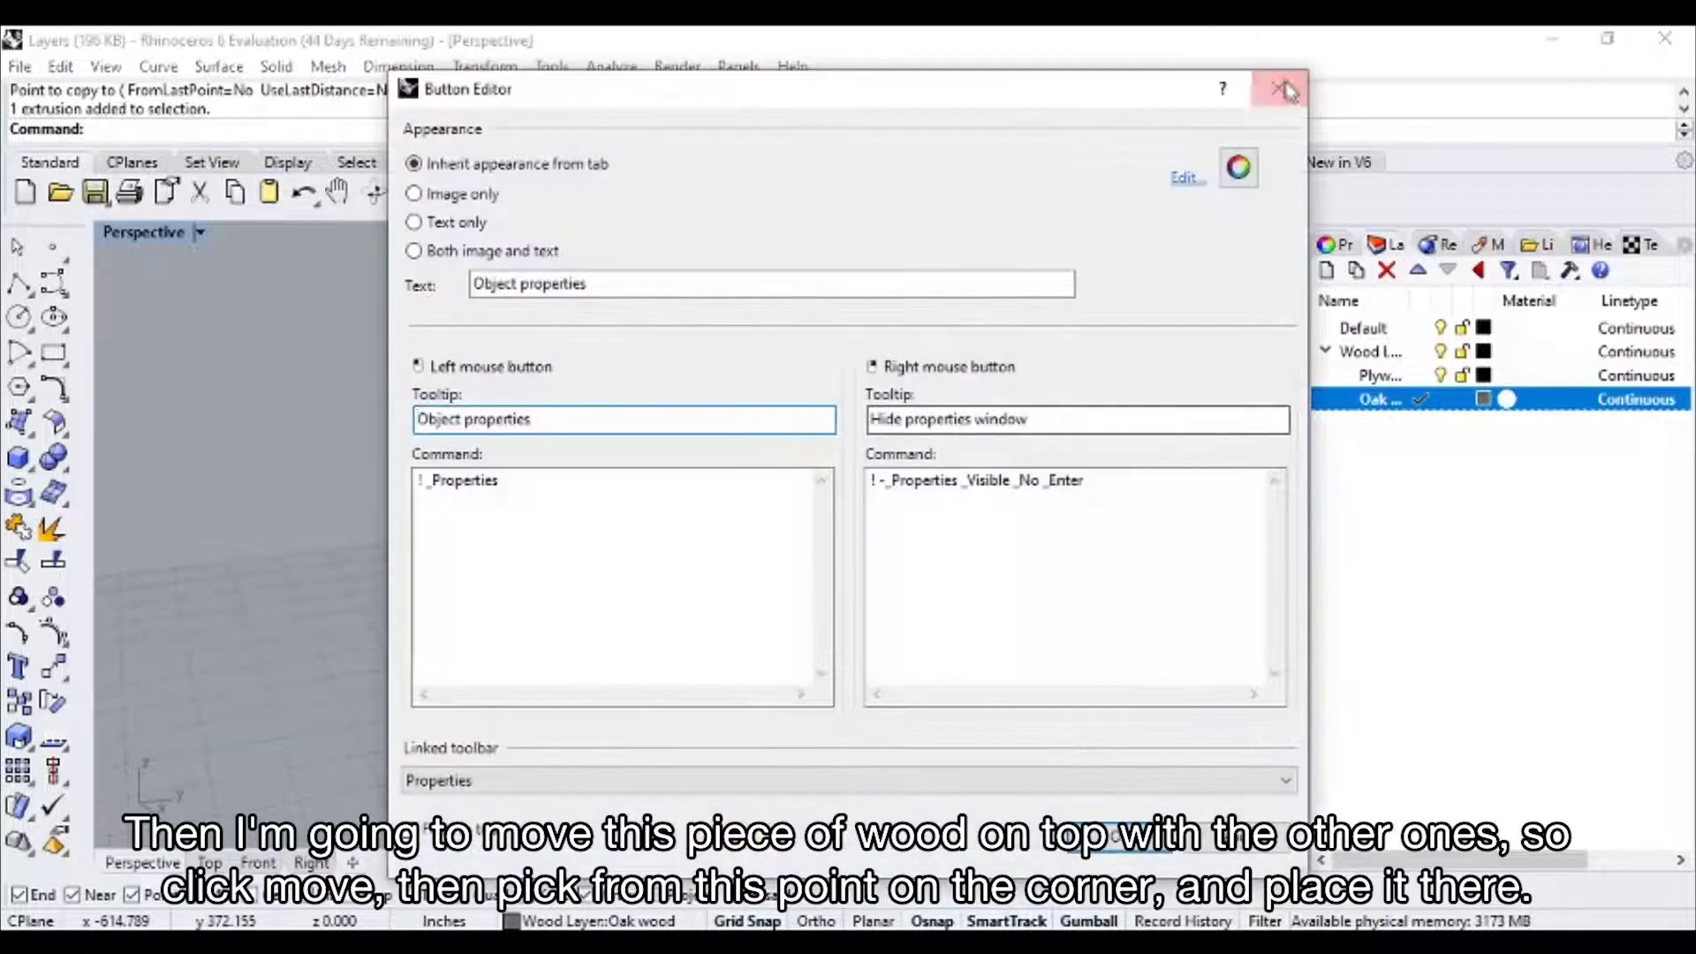
{"action": "left_click", "coordinate": [1286, 88]}
{"action": "right_click_drag", "start_coordinate": [671, 618], "coordinate": [615, 444]}
{"action": "right_click_drag", "start_coordinate": [948, 626], "coordinate": [954, 510]}
{"action": "key", "text": "Return"}
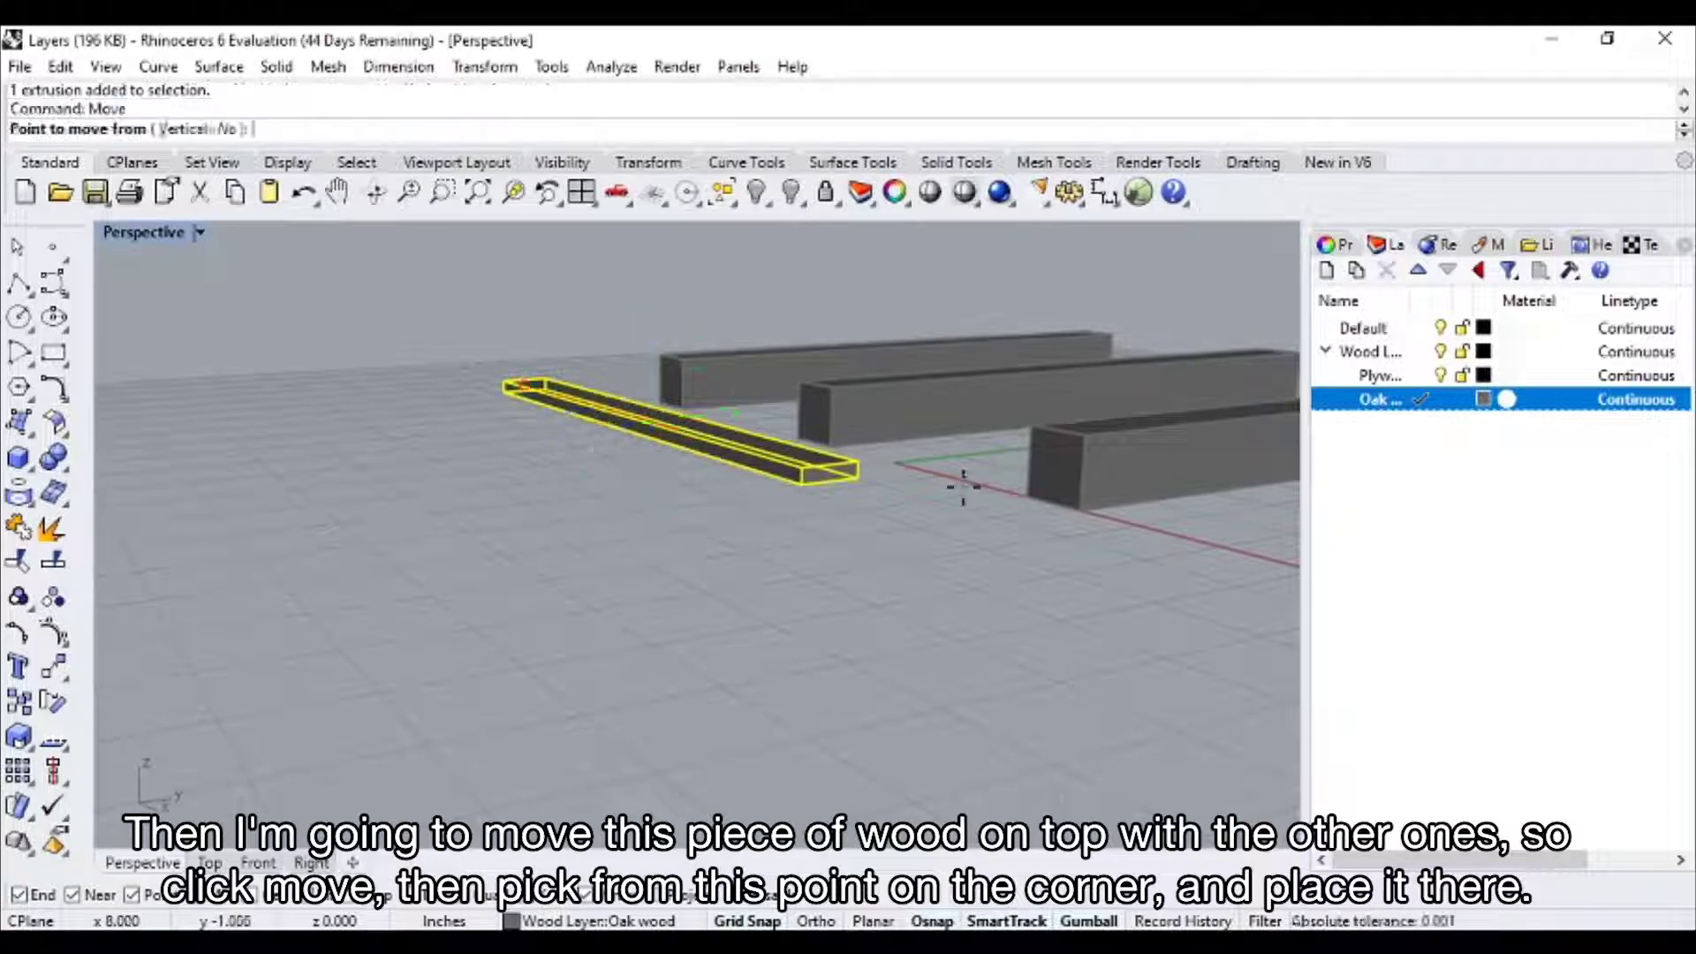
{"action": "scroll", "coordinate": [835, 481], "scroll_direction": "up", "scroll_amount": 5}
{"action": "left_click", "coordinate": [732, 478]}
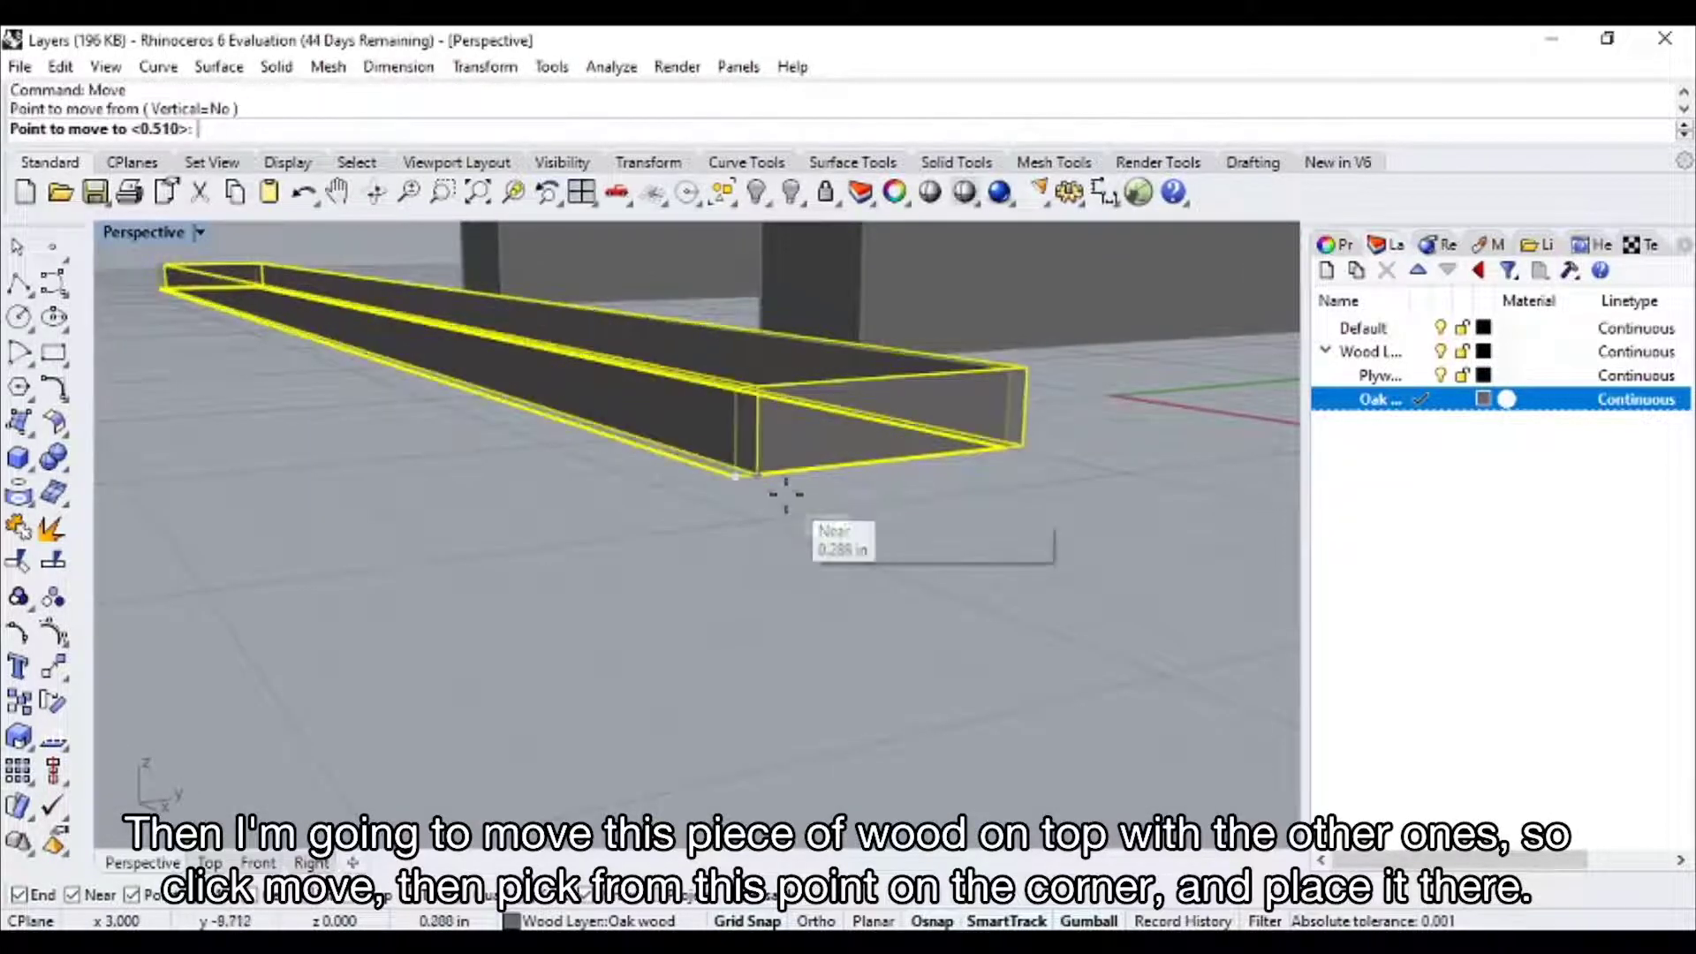
{"action": "scroll", "coordinate": [795, 486], "scroll_direction": "down", "scroll_amount": 5}
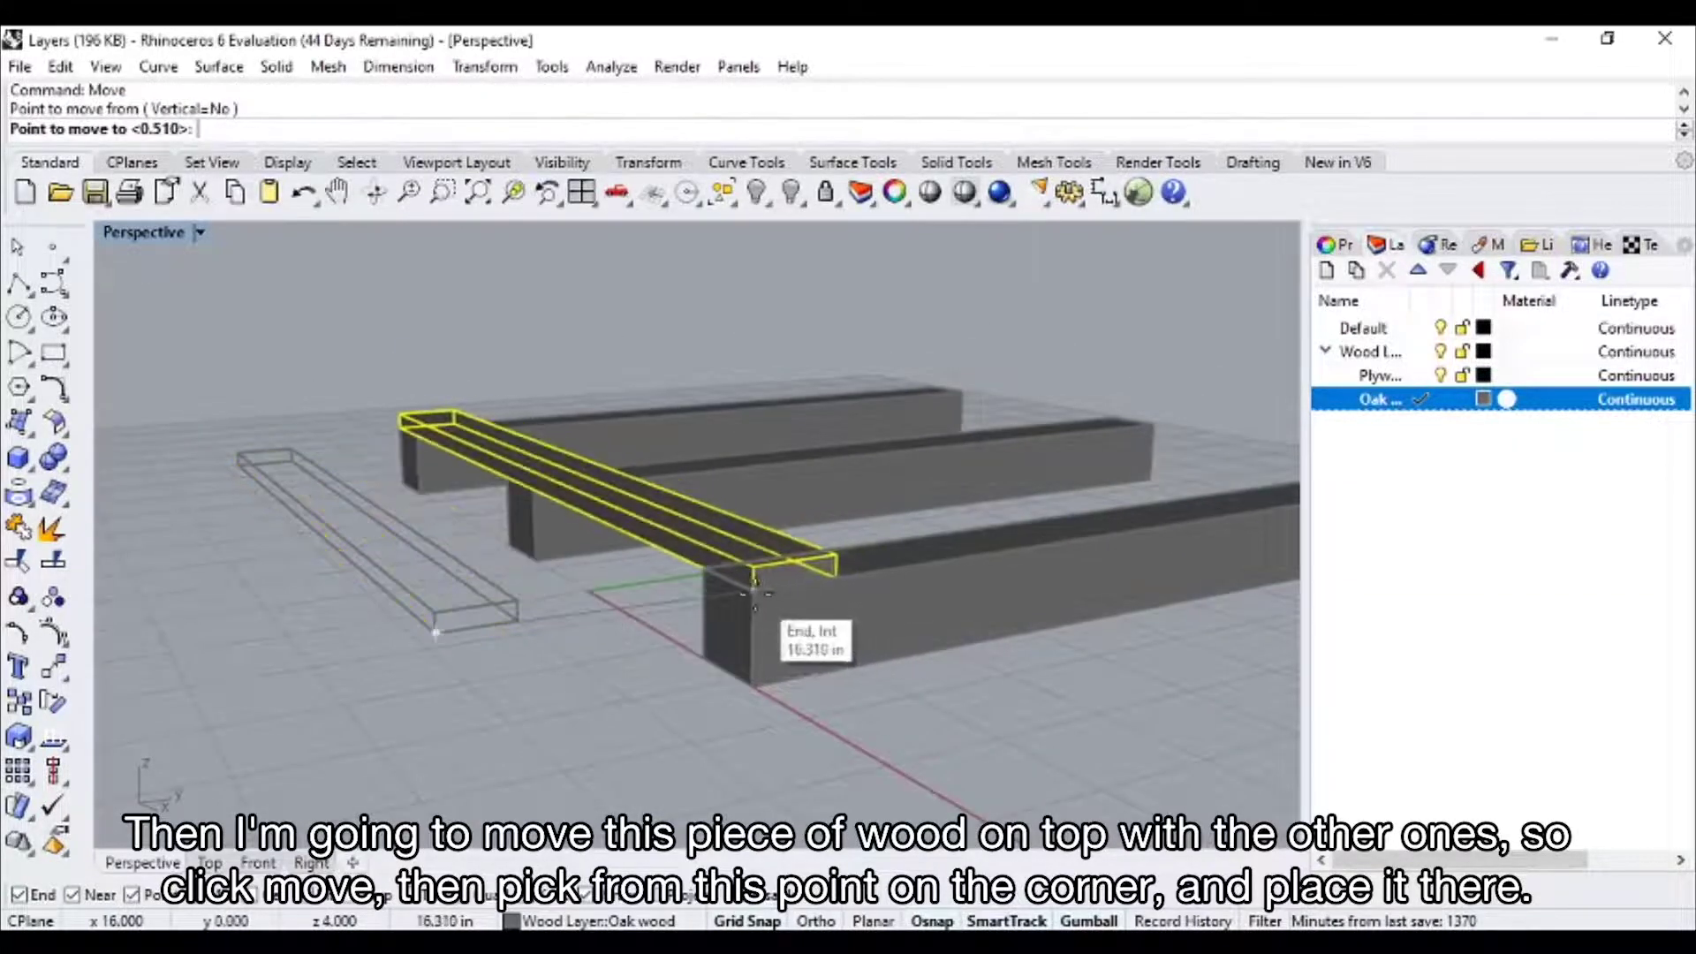
{"action": "left_click", "coordinate": [753, 591]}
- Copy the plank 21 inches along the beams from its lower outer corner
{"action": "right_click_drag", "start_coordinate": [809, 631], "coordinate": [721, 648]}
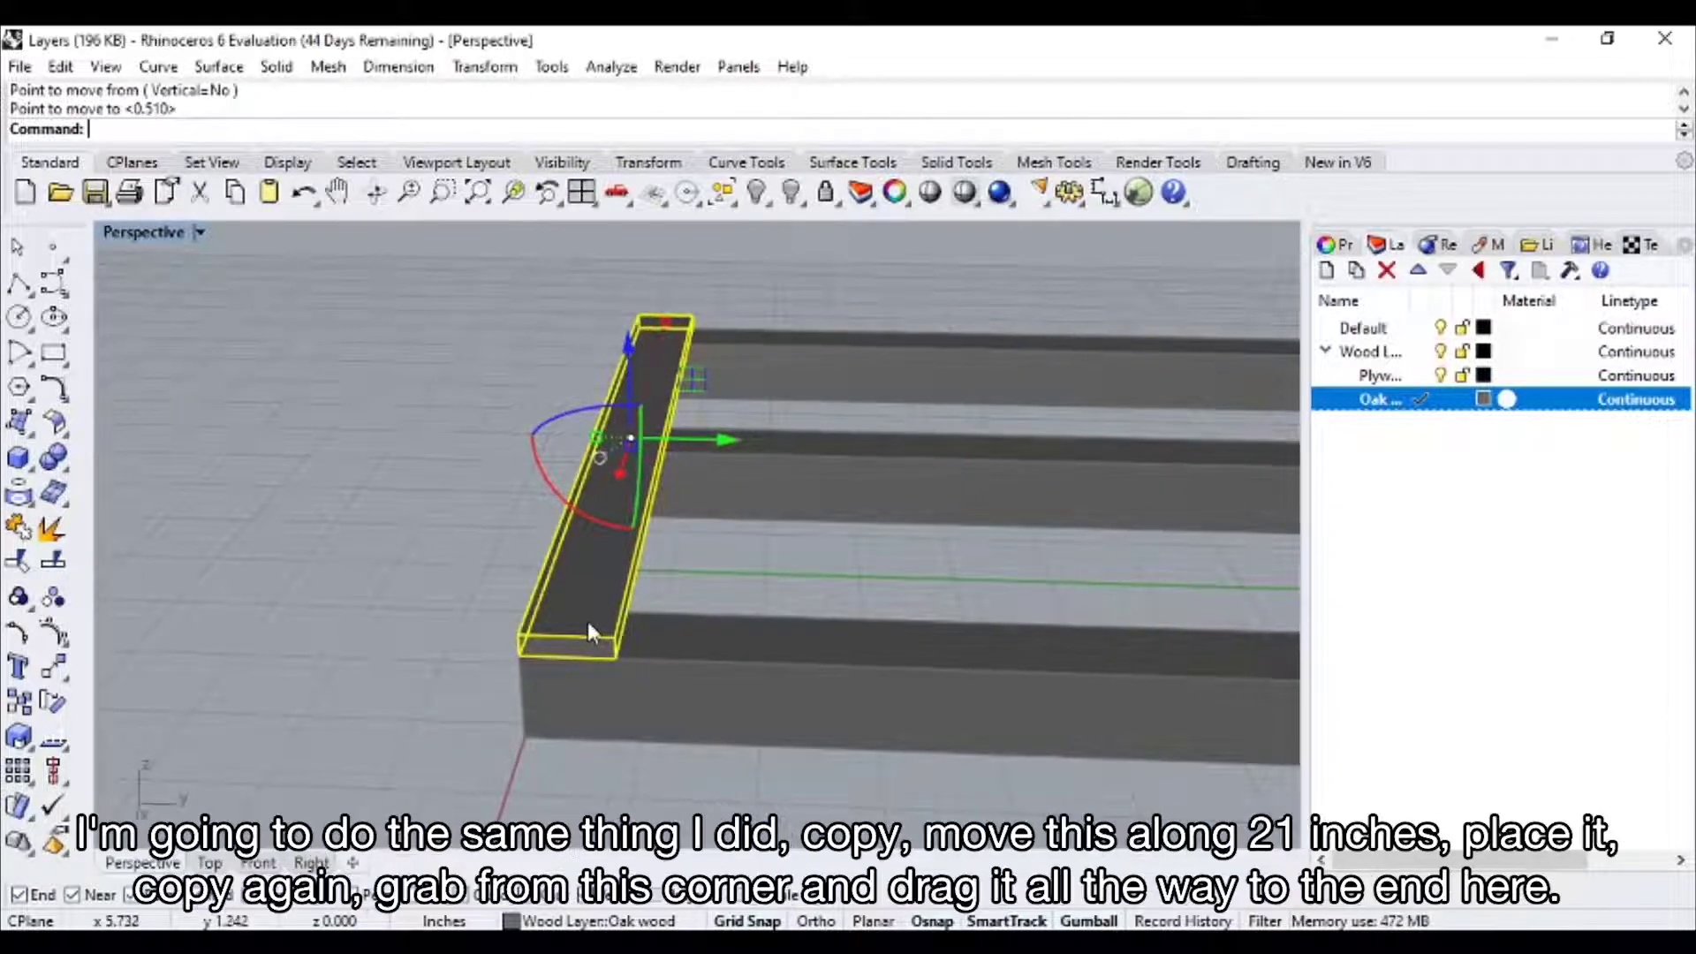
{"action": "type", "text": "copy"}
{"action": "key", "text": "Return"}
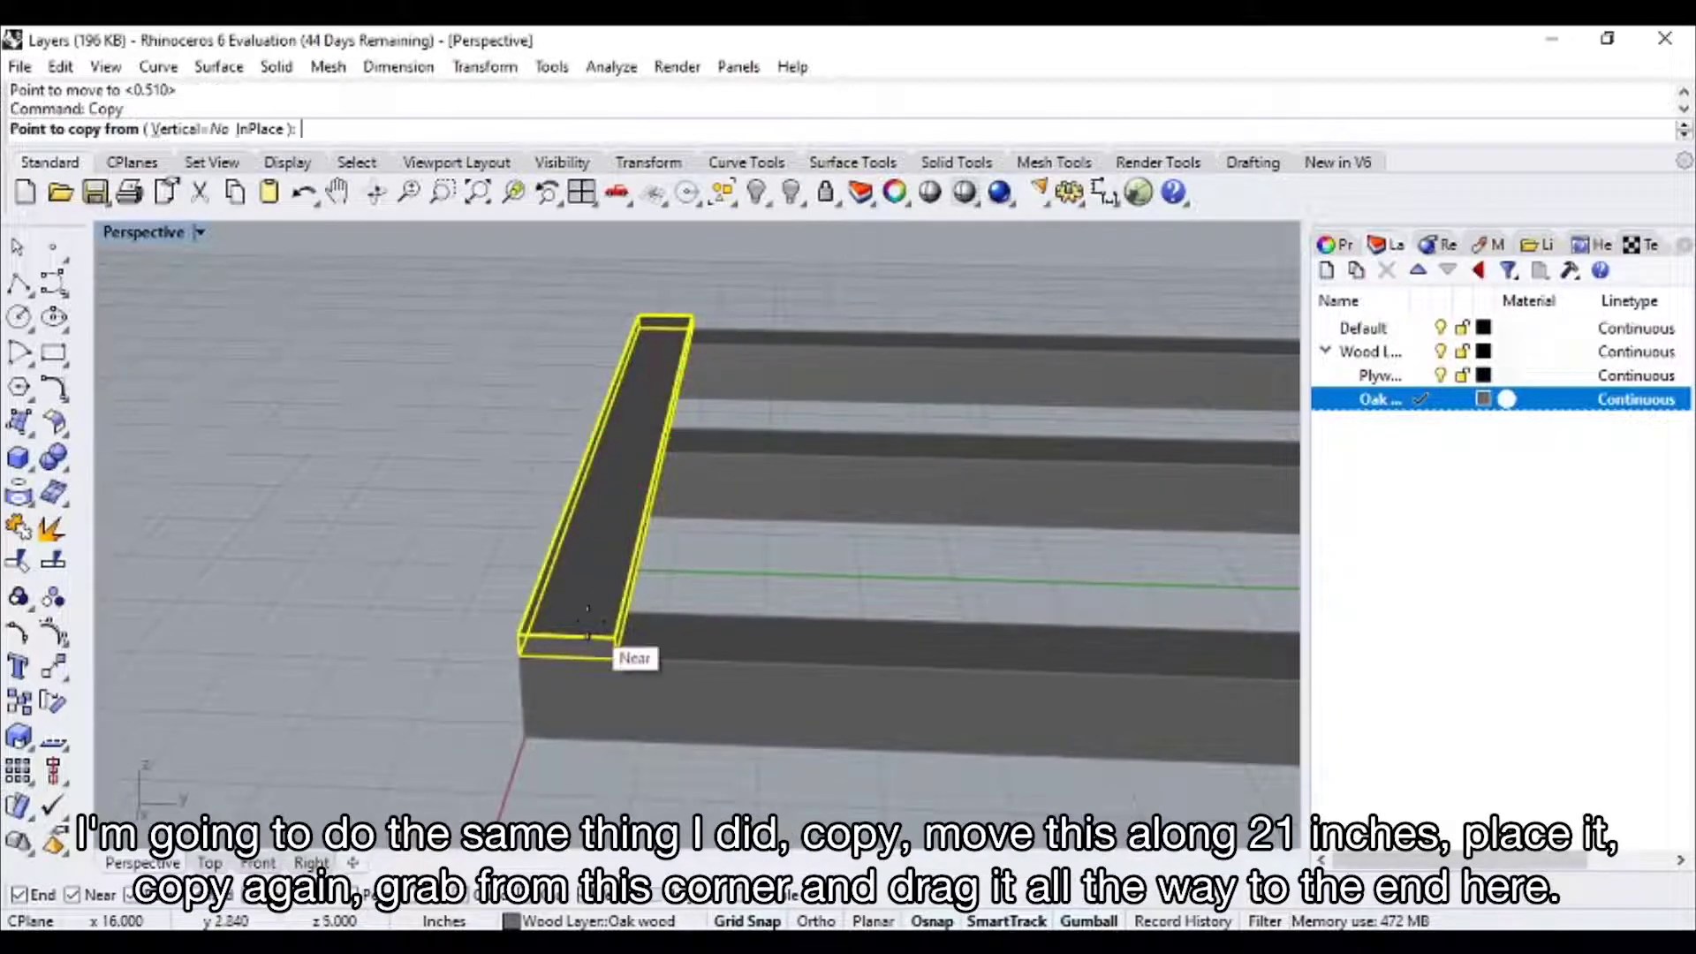
{"action": "left_click", "coordinate": [519, 658]}
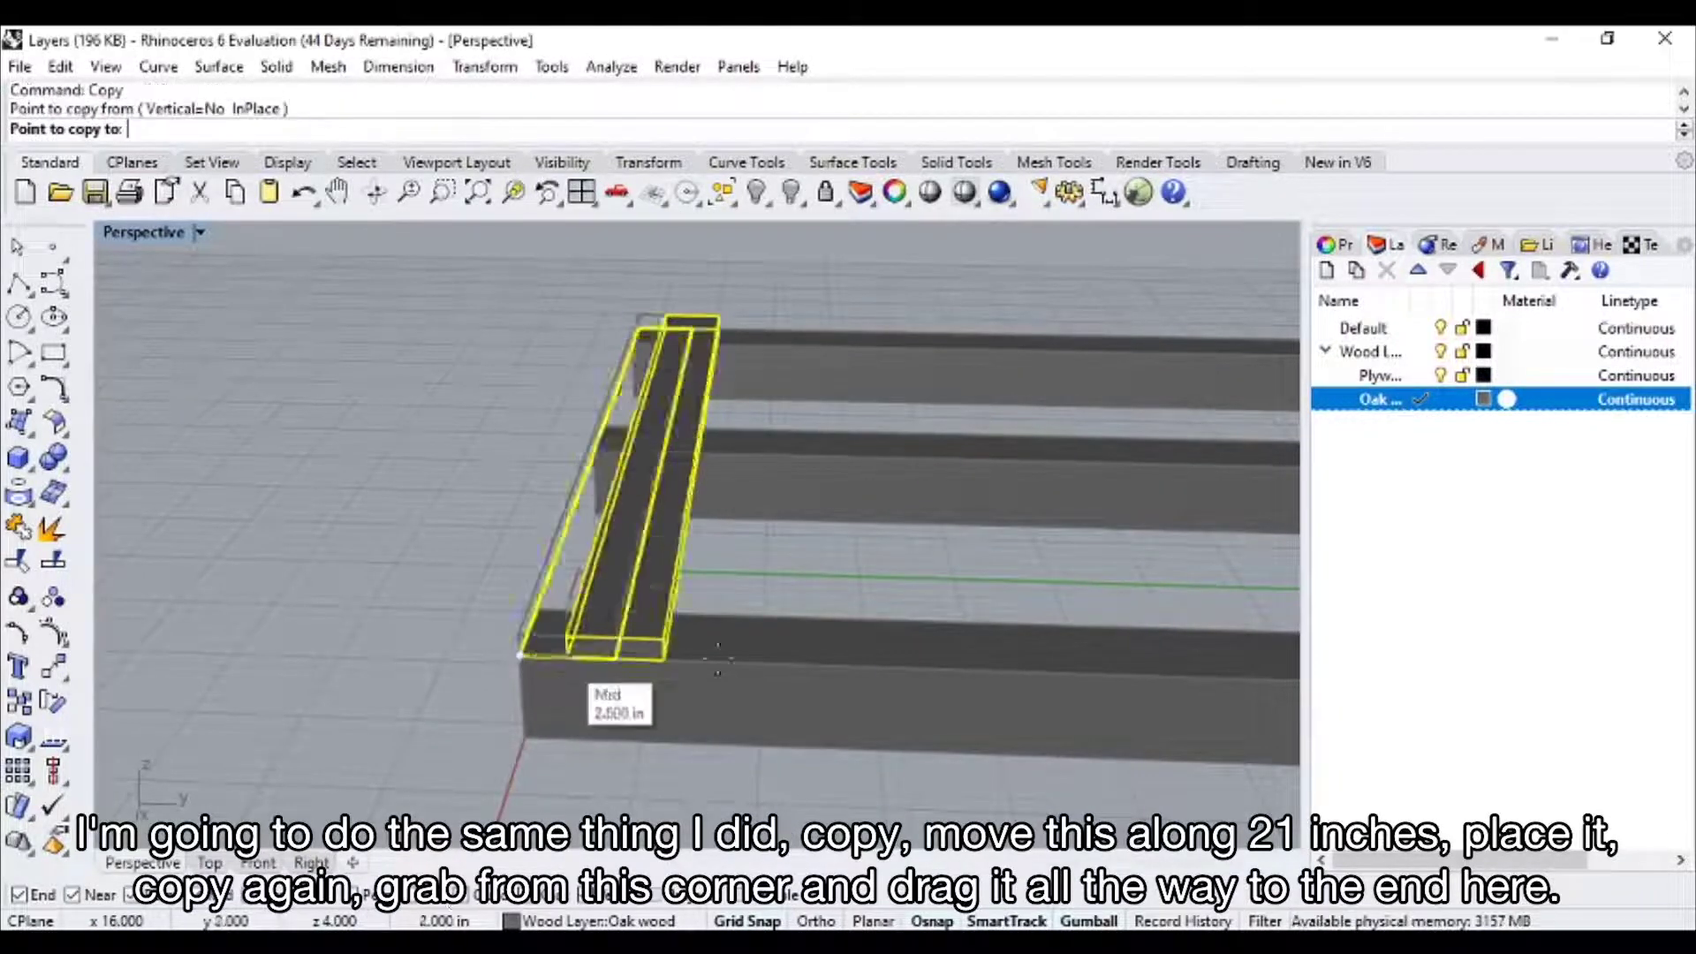
{"action": "type", "text": "21"}
{"action": "key", "text": "Return"}
{"action": "left_click", "coordinate": [996, 664]}
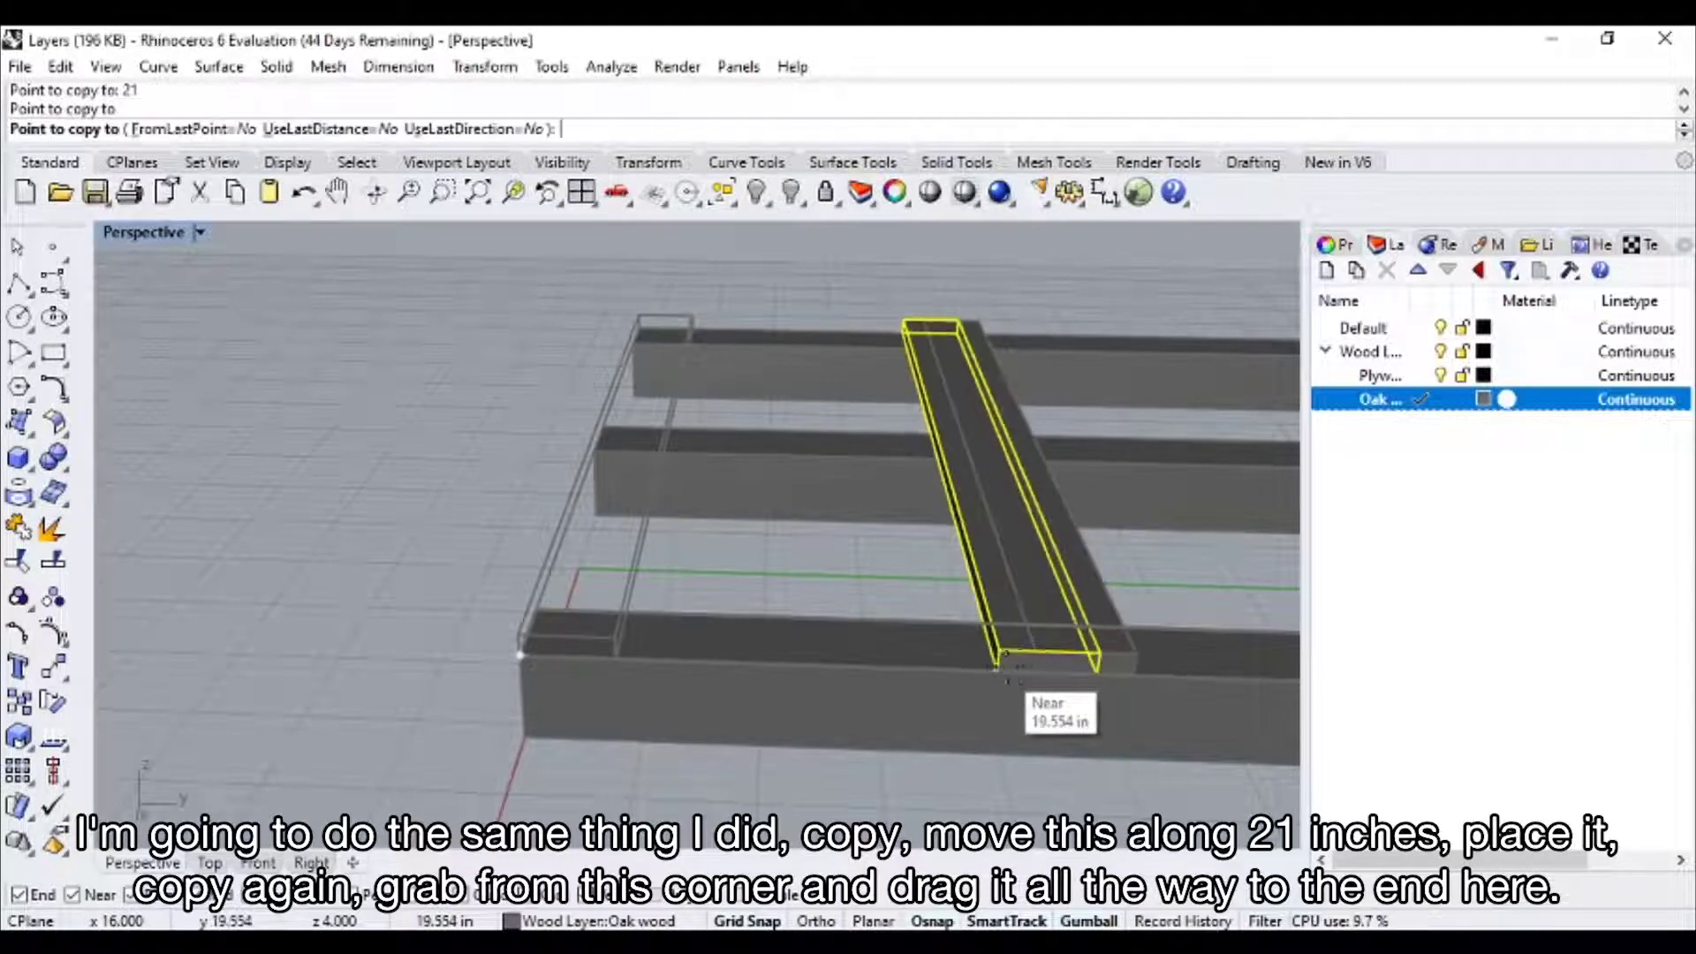
{"action": "key", "text": "Return"}
- Copy the first plank by its inner lower corner to the far end of the beams, completing the skid
{"action": "key", "text": "Return"}
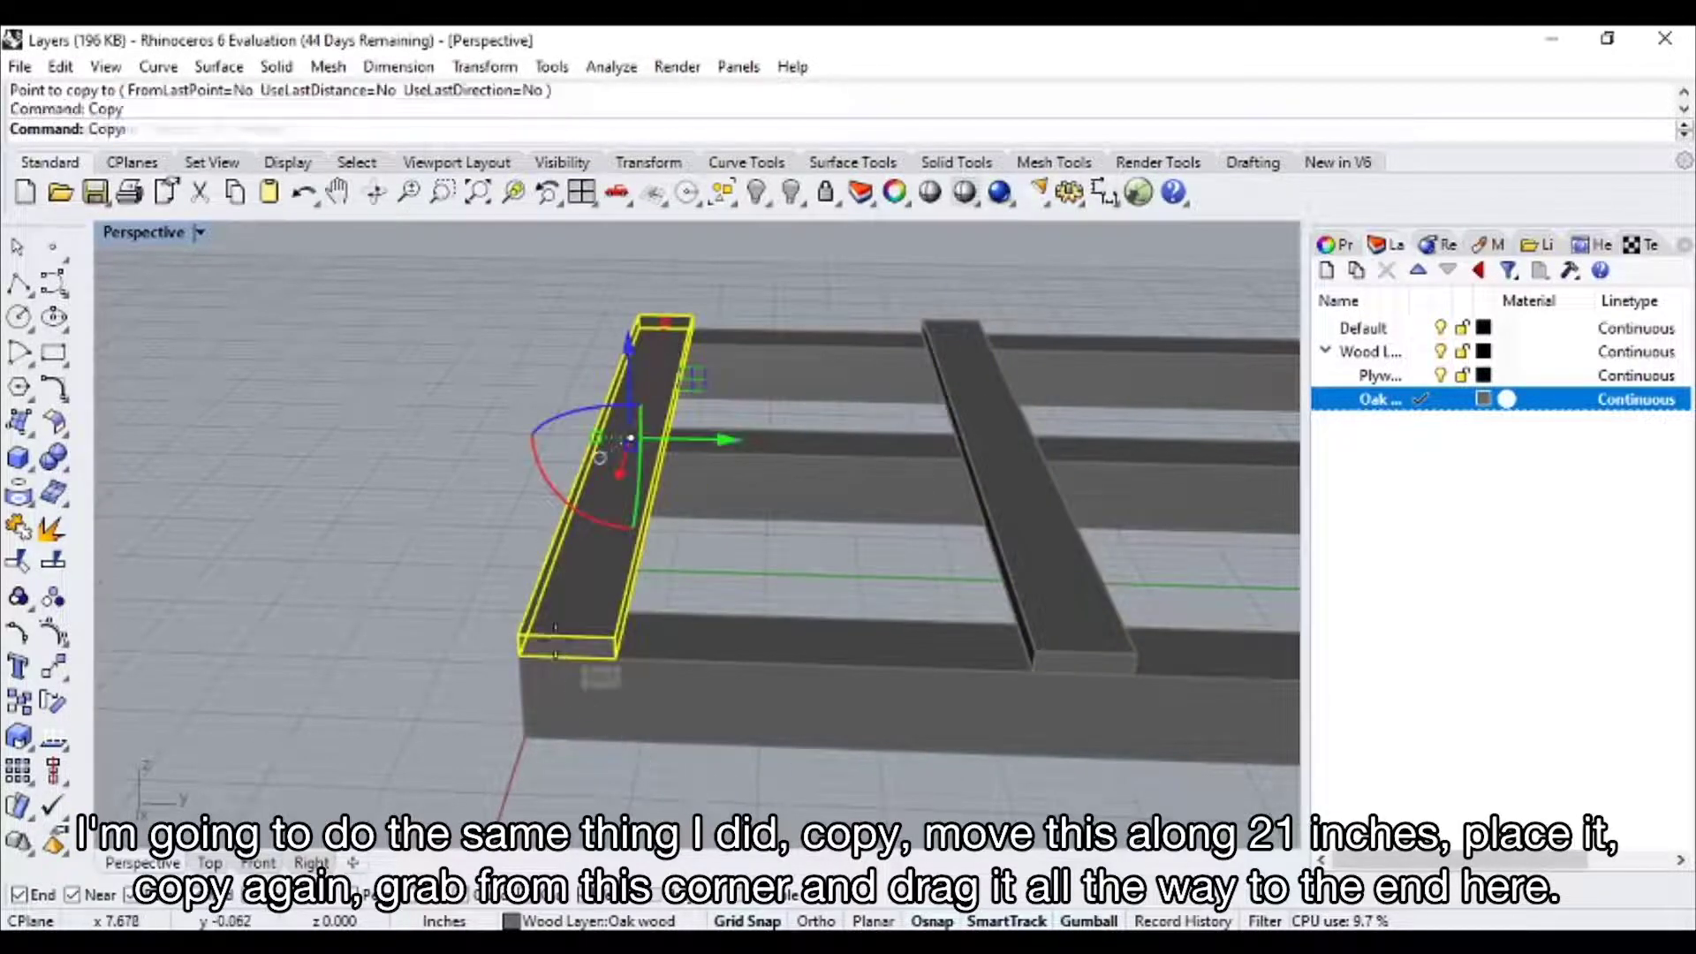
{"action": "left_click", "coordinate": [617, 657]}
{"action": "scroll", "coordinate": [802, 665], "scroll_direction": "down", "scroll_amount": 8}
{"action": "right_click_drag", "start_coordinate": [888, 678], "coordinate": [609, 686], "text": "shift"}
{"action": "left_click", "coordinate": [814, 673]}
{"action": "key", "text": "Return"}
{"action": "right_click_drag", "start_coordinate": [721, 783], "coordinate": [991, 778]}
{"action": "key", "text": "Escape"}
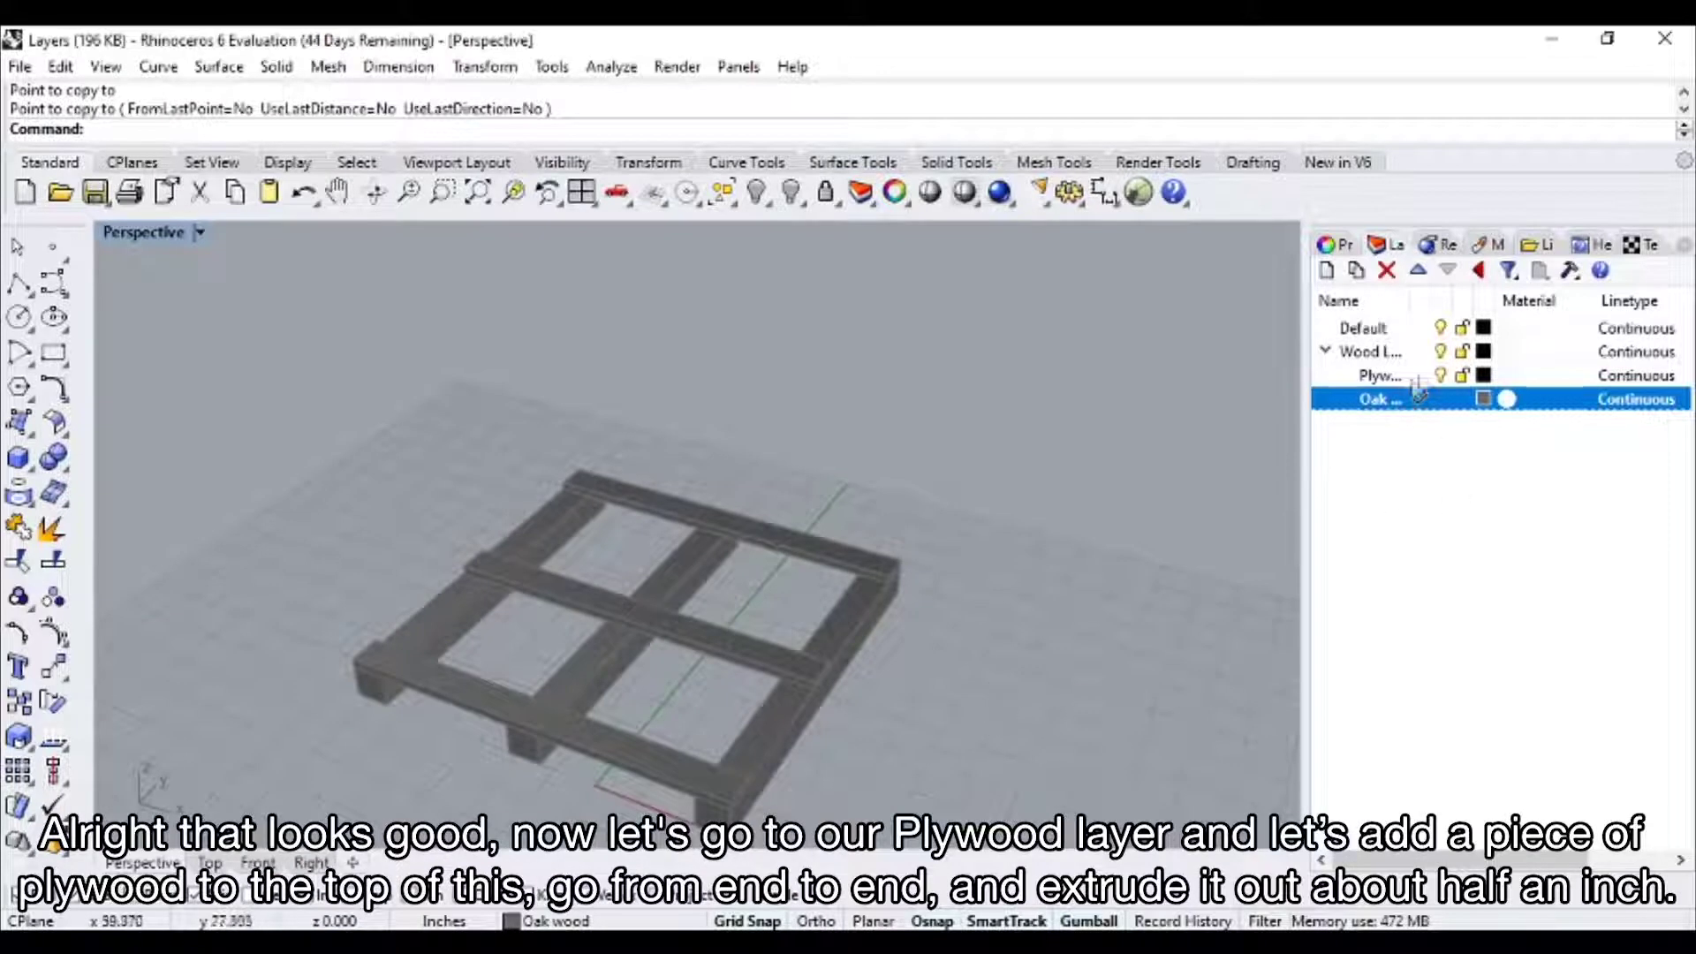
- Make the Plywood layer current and draw a 0.5 inch high box over the skid, spanning diagonally opposite top corners
{"action": "left_click", "coordinate": [1420, 376]}
{"action": "right_click_drag", "start_coordinate": [445, 742], "coordinate": [435, 652]}
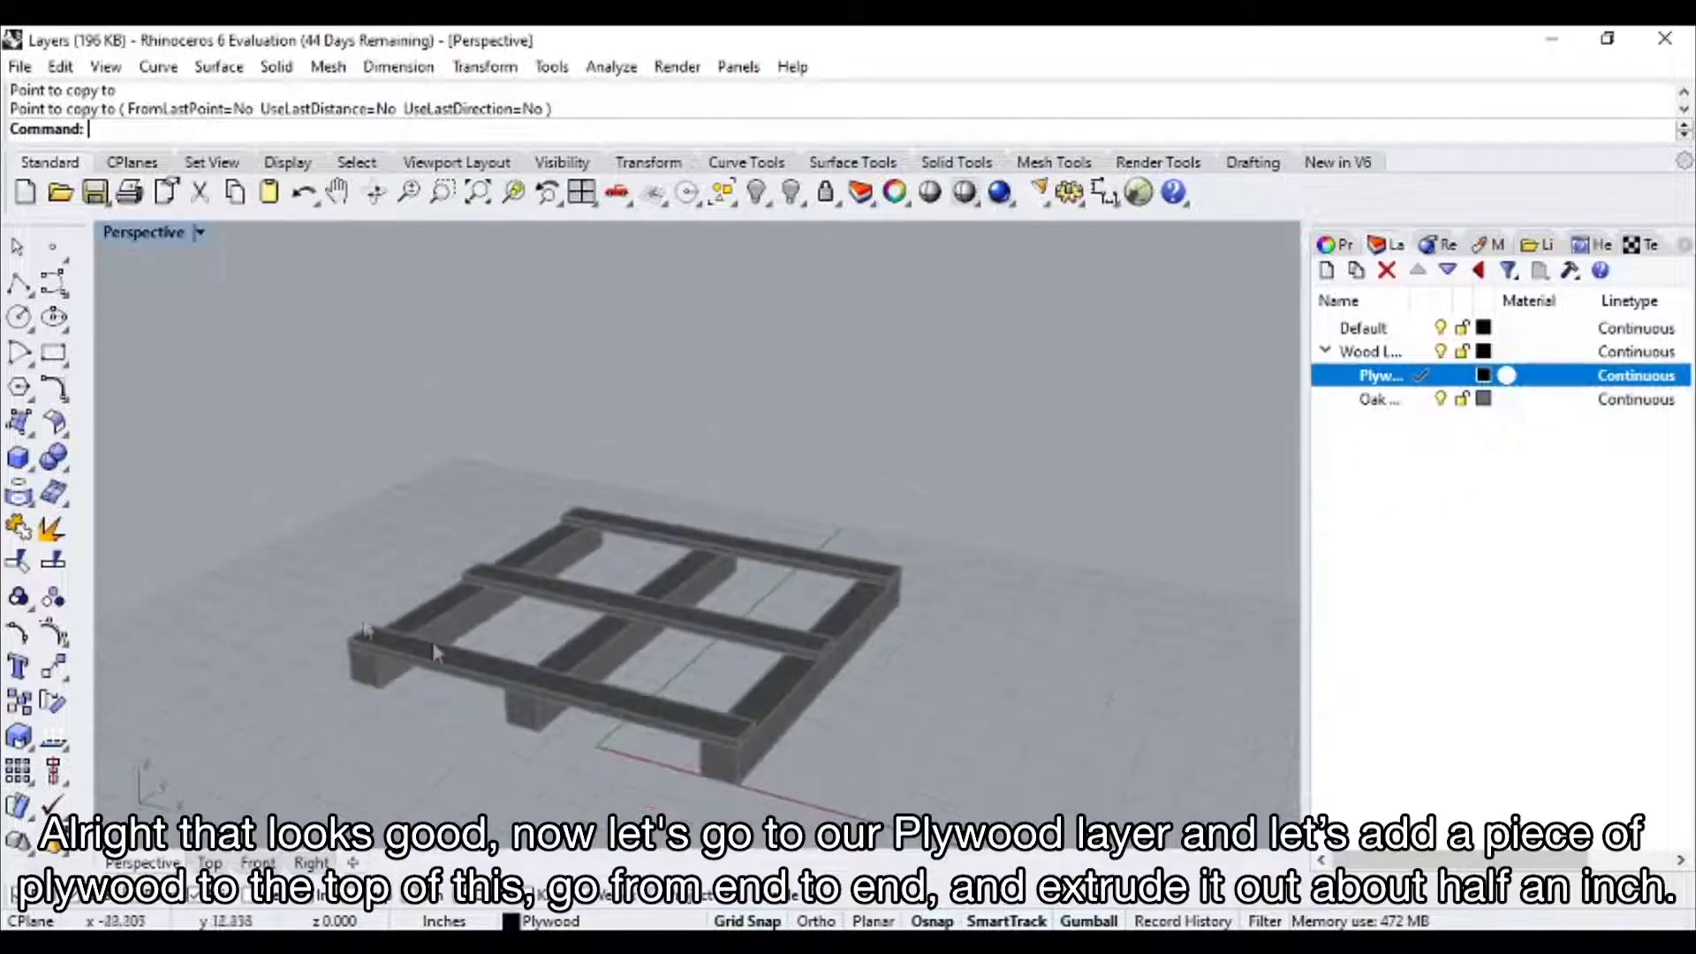
{"action": "left_click", "coordinate": [20, 458]}
{"action": "scroll", "coordinate": [568, 693], "scroll_direction": "up", "scroll_amount": 3}
{"action": "left_click", "coordinate": [171, 624]}
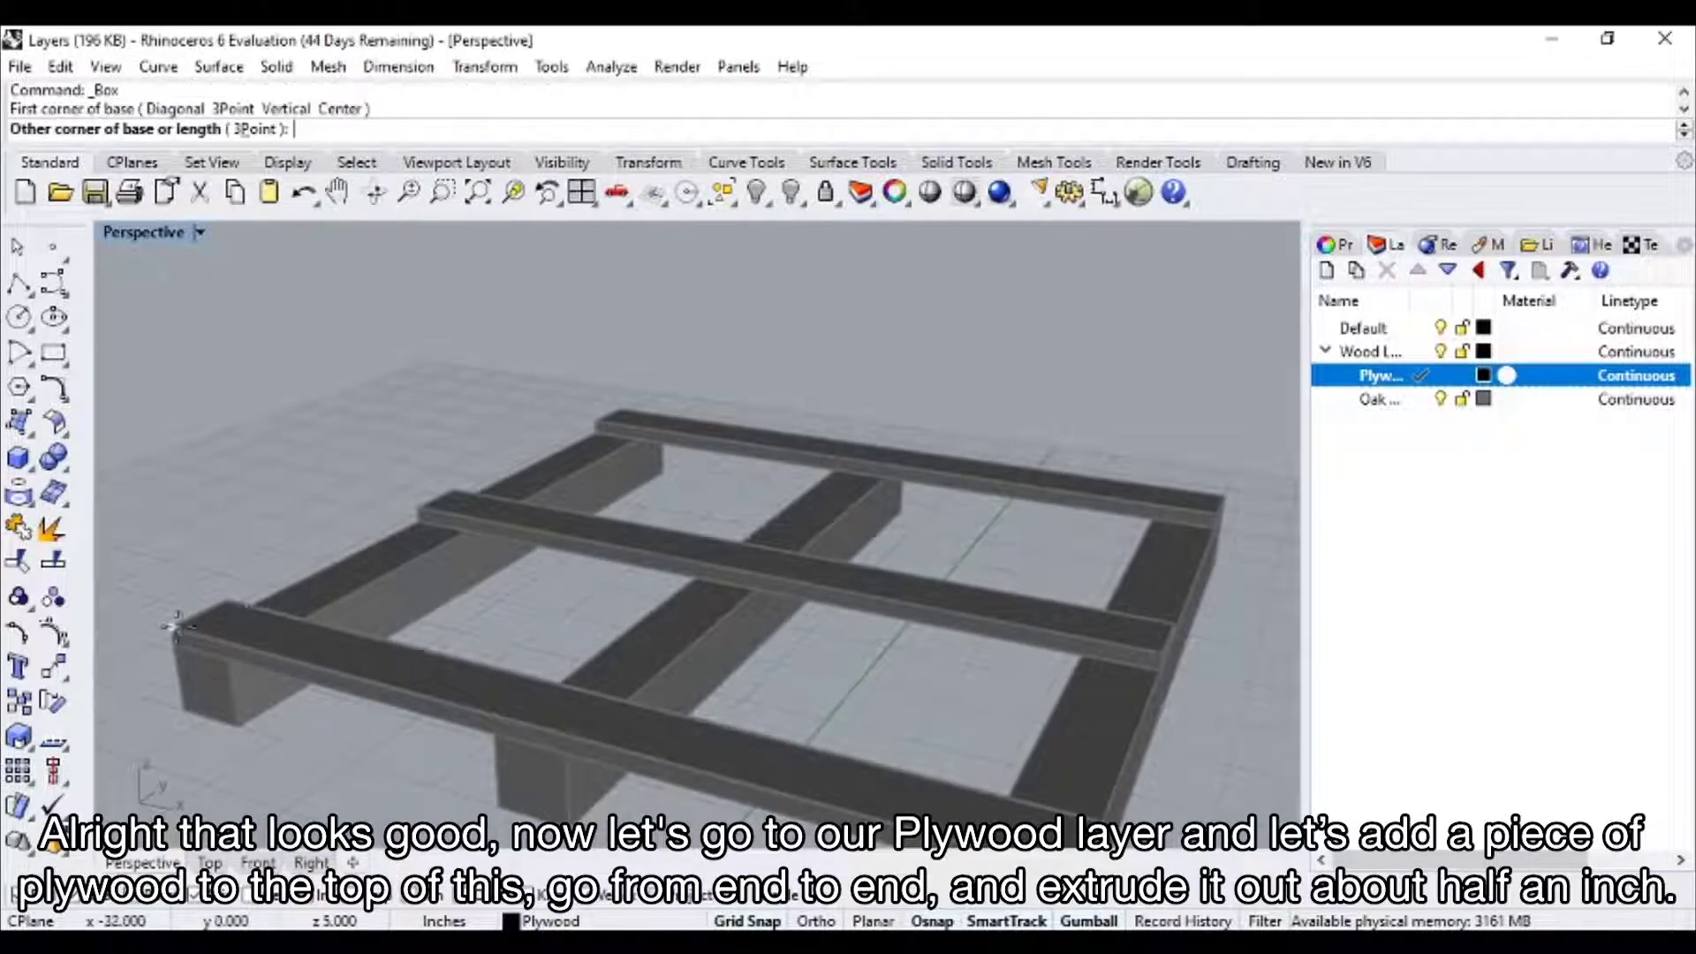
{"action": "left_click", "coordinate": [1226, 496]}
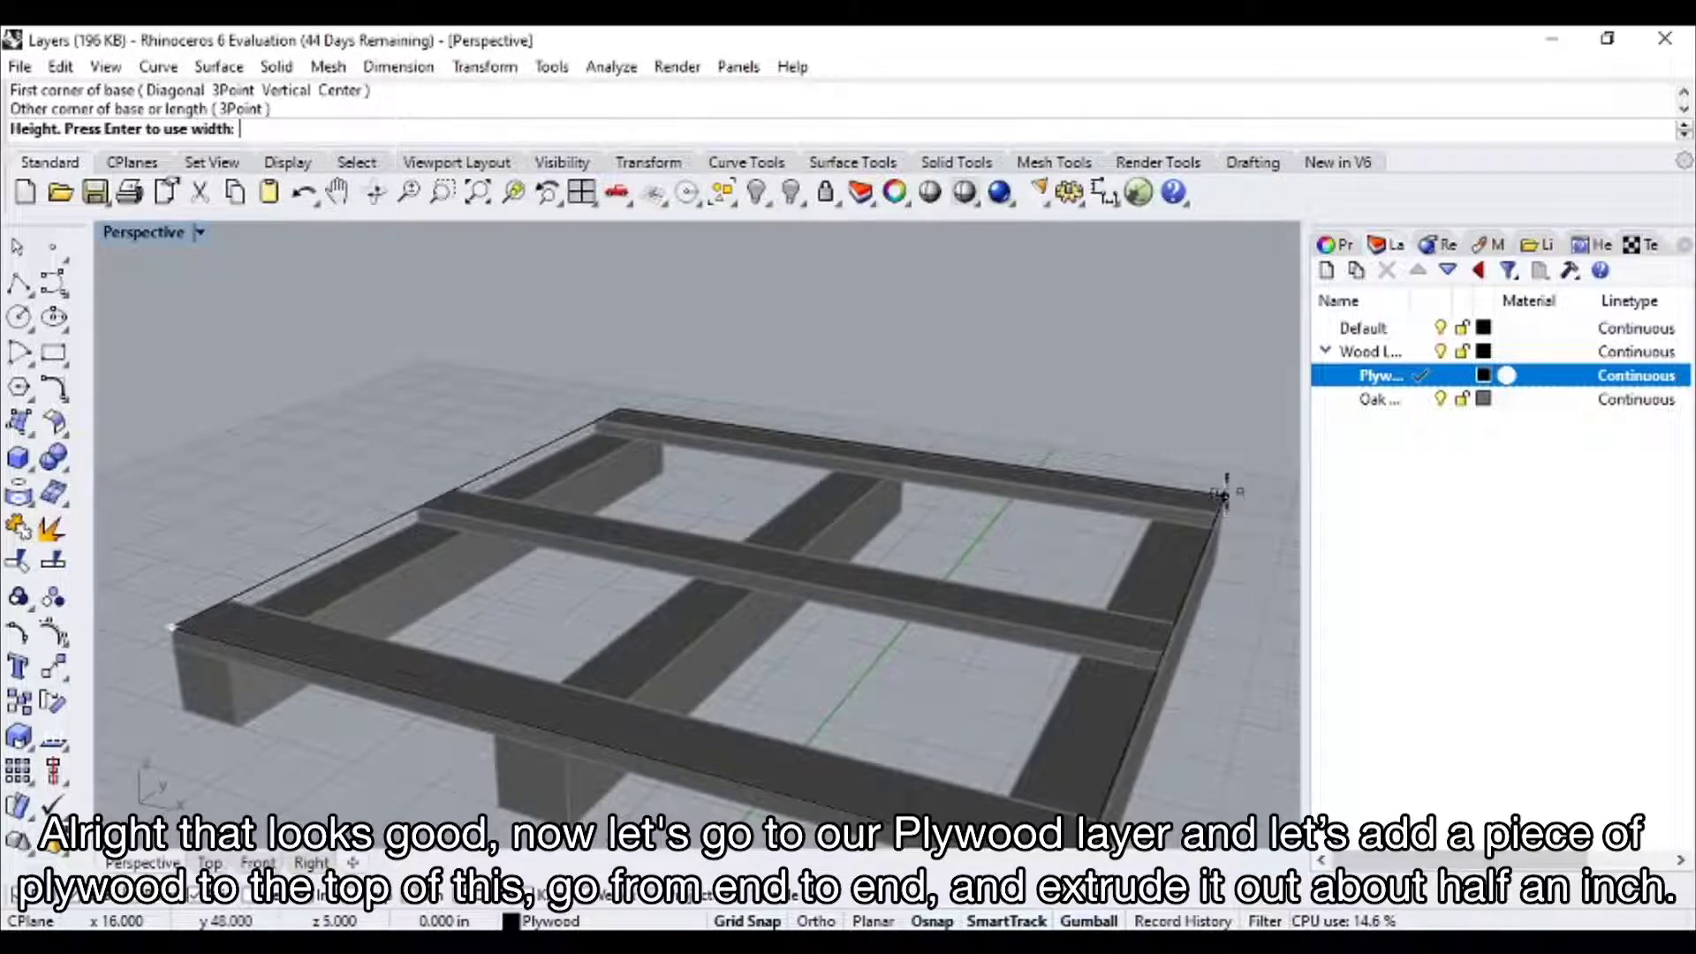
{"action": "right_click_drag", "start_coordinate": [1231, 485], "coordinate": [1074, 464]}
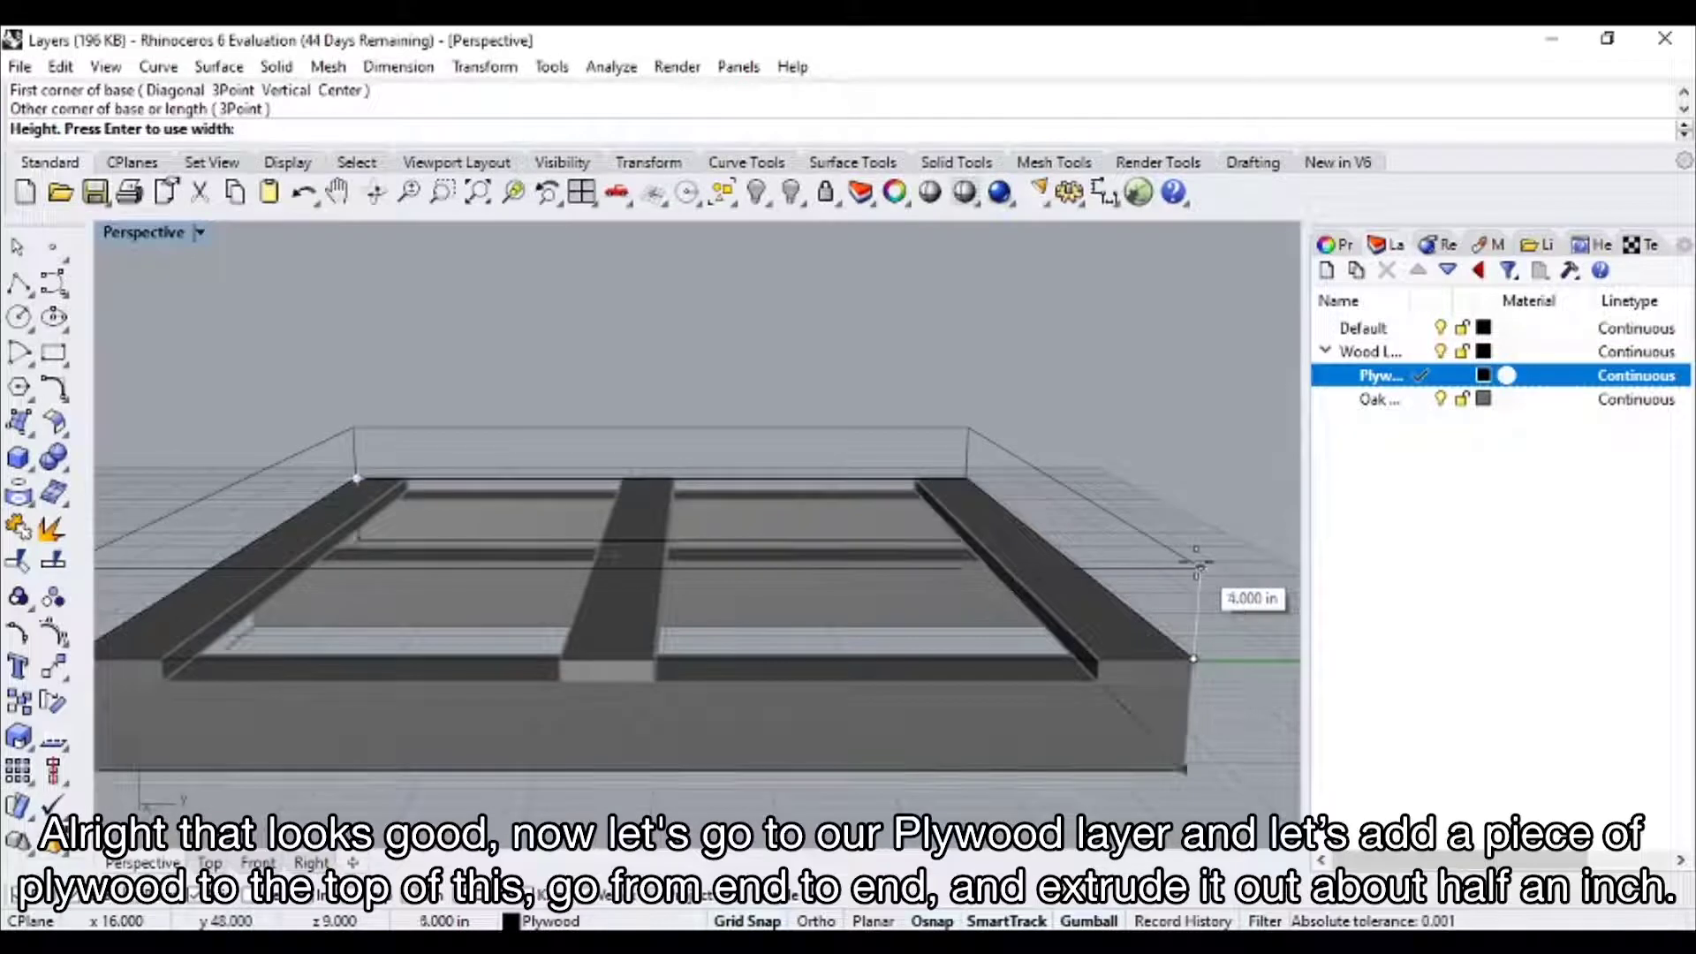
{"action": "type", "text": "0.5"}
{"action": "key", "text": "Return"}
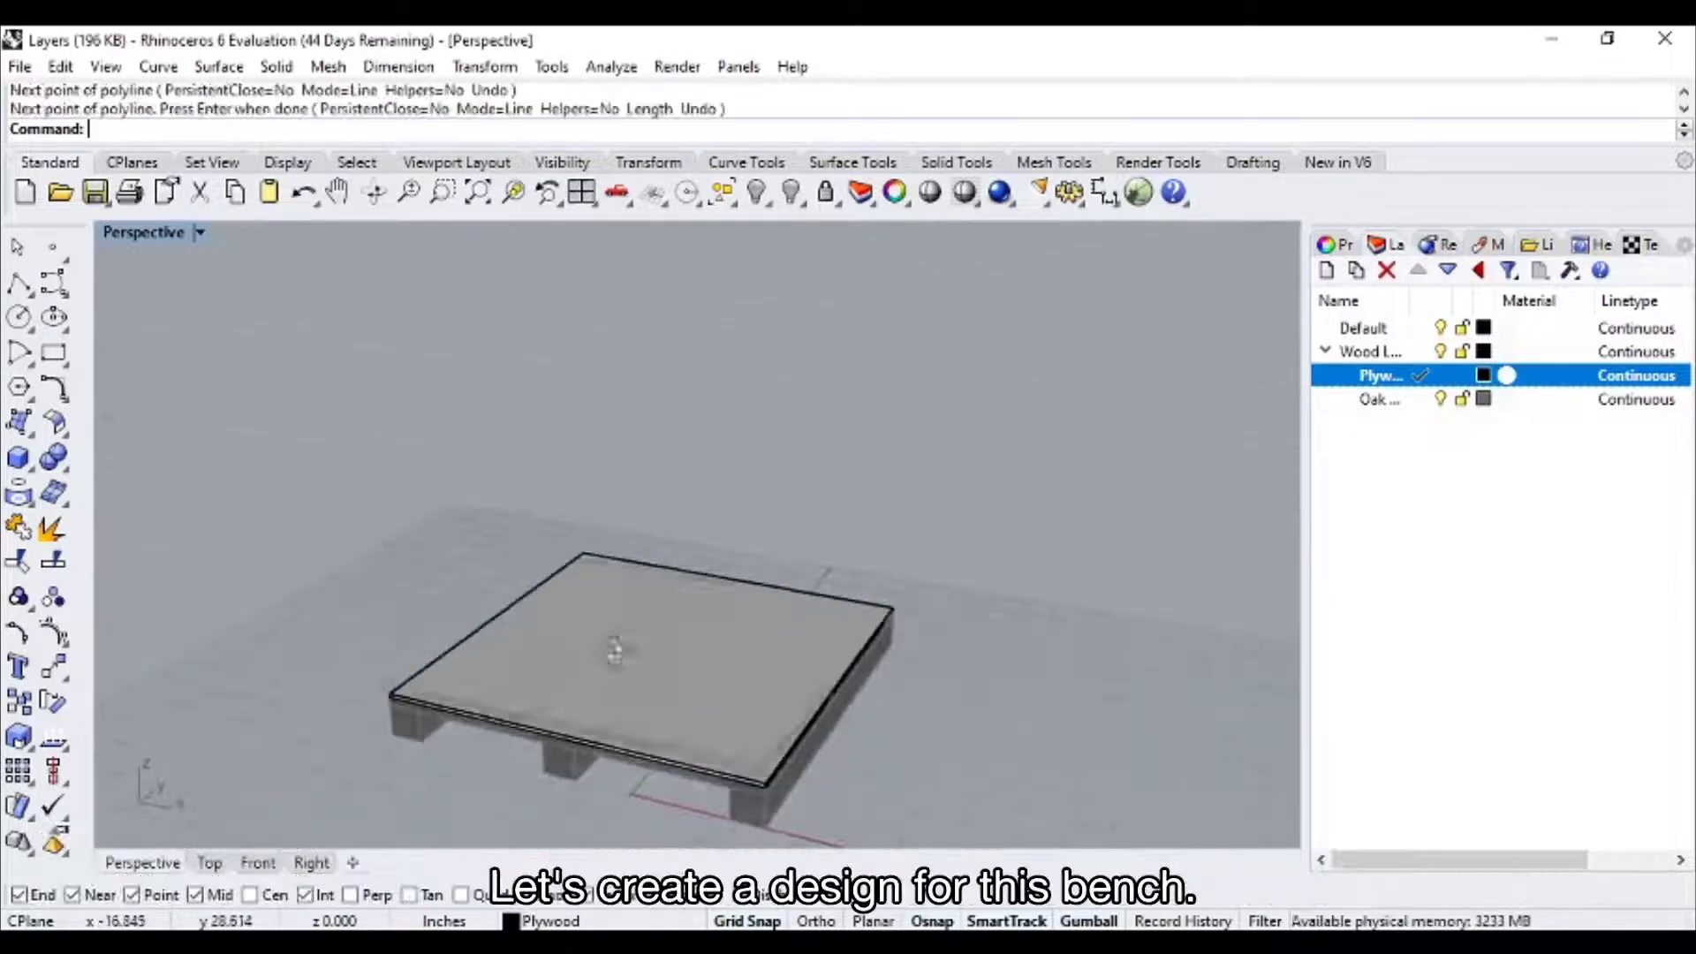
- Draw a vertical polyline segment rising from the plywood sheet's front corner for the back of the bench
{"action": "mouse_move", "coordinate": [616, 651]}
{"action": "right_mouse_down"}
{"action": "mouse_move", "coordinate": [666, 580]}
{"action": "mouse_move", "coordinate": [697, 624]}
{"action": "mouse_move", "coordinate": [629, 648]}
{"action": "right_mouse_up"}
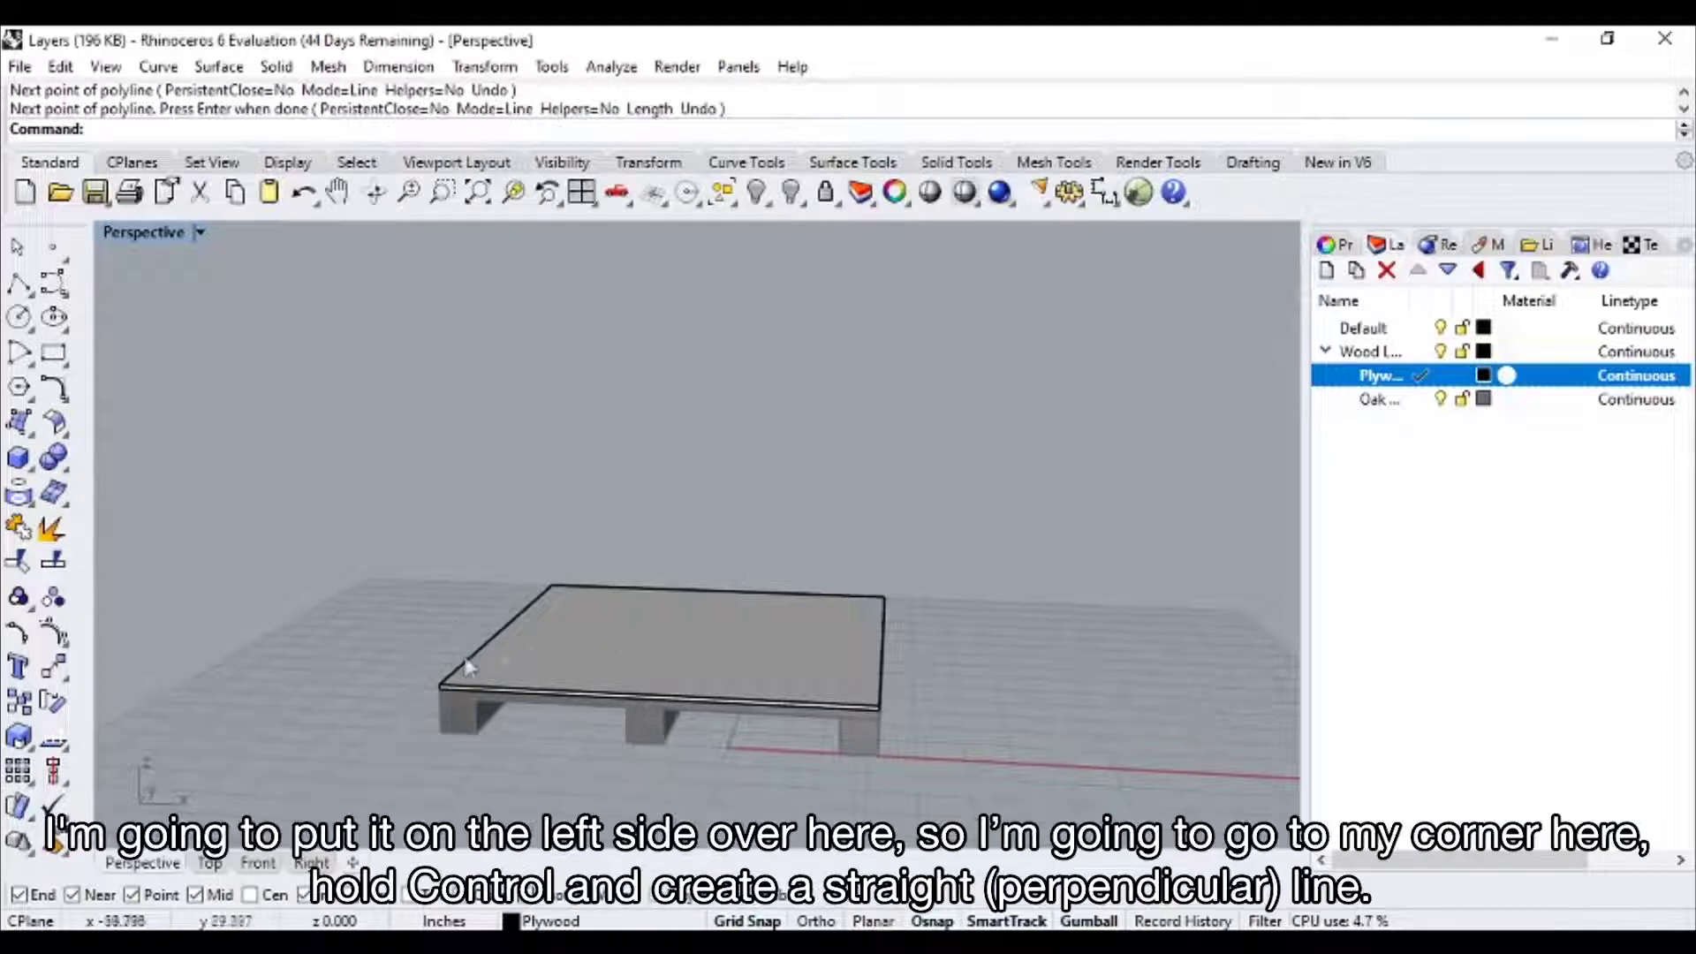
{"action": "left_click", "coordinate": [18, 283]}
{"action": "scroll", "coordinate": [472, 658], "scroll_direction": "up", "scroll_amount": 3}
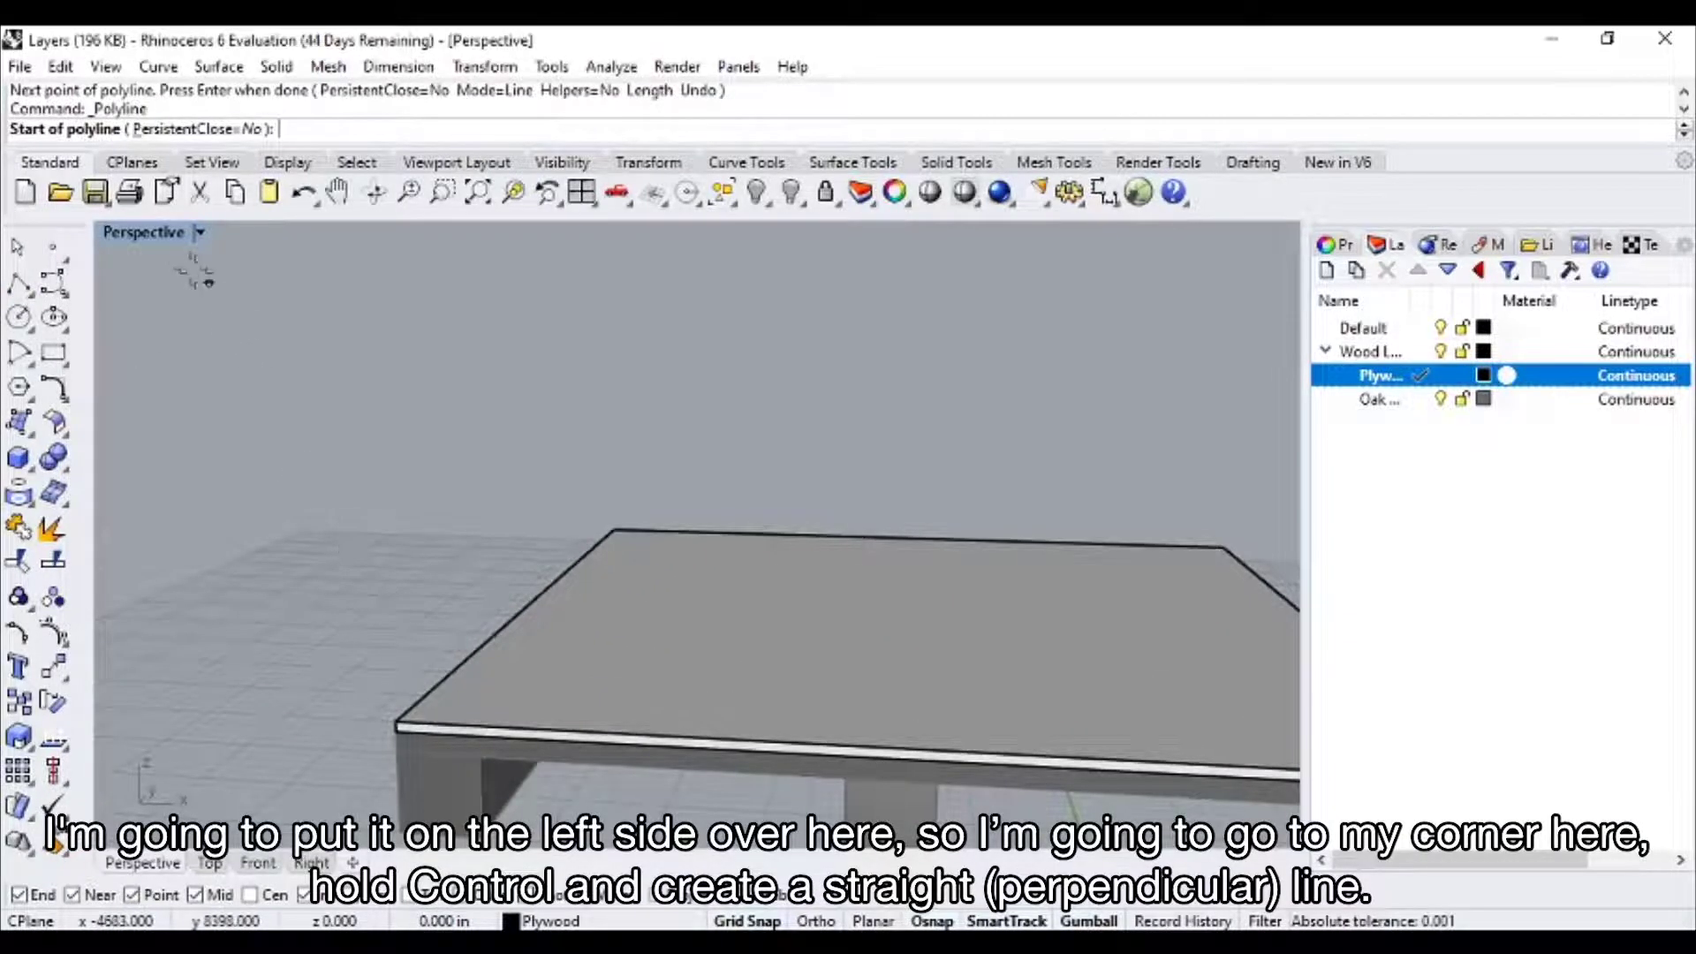
{"action": "left_click", "coordinate": [395, 723], "text": "ctrl"}
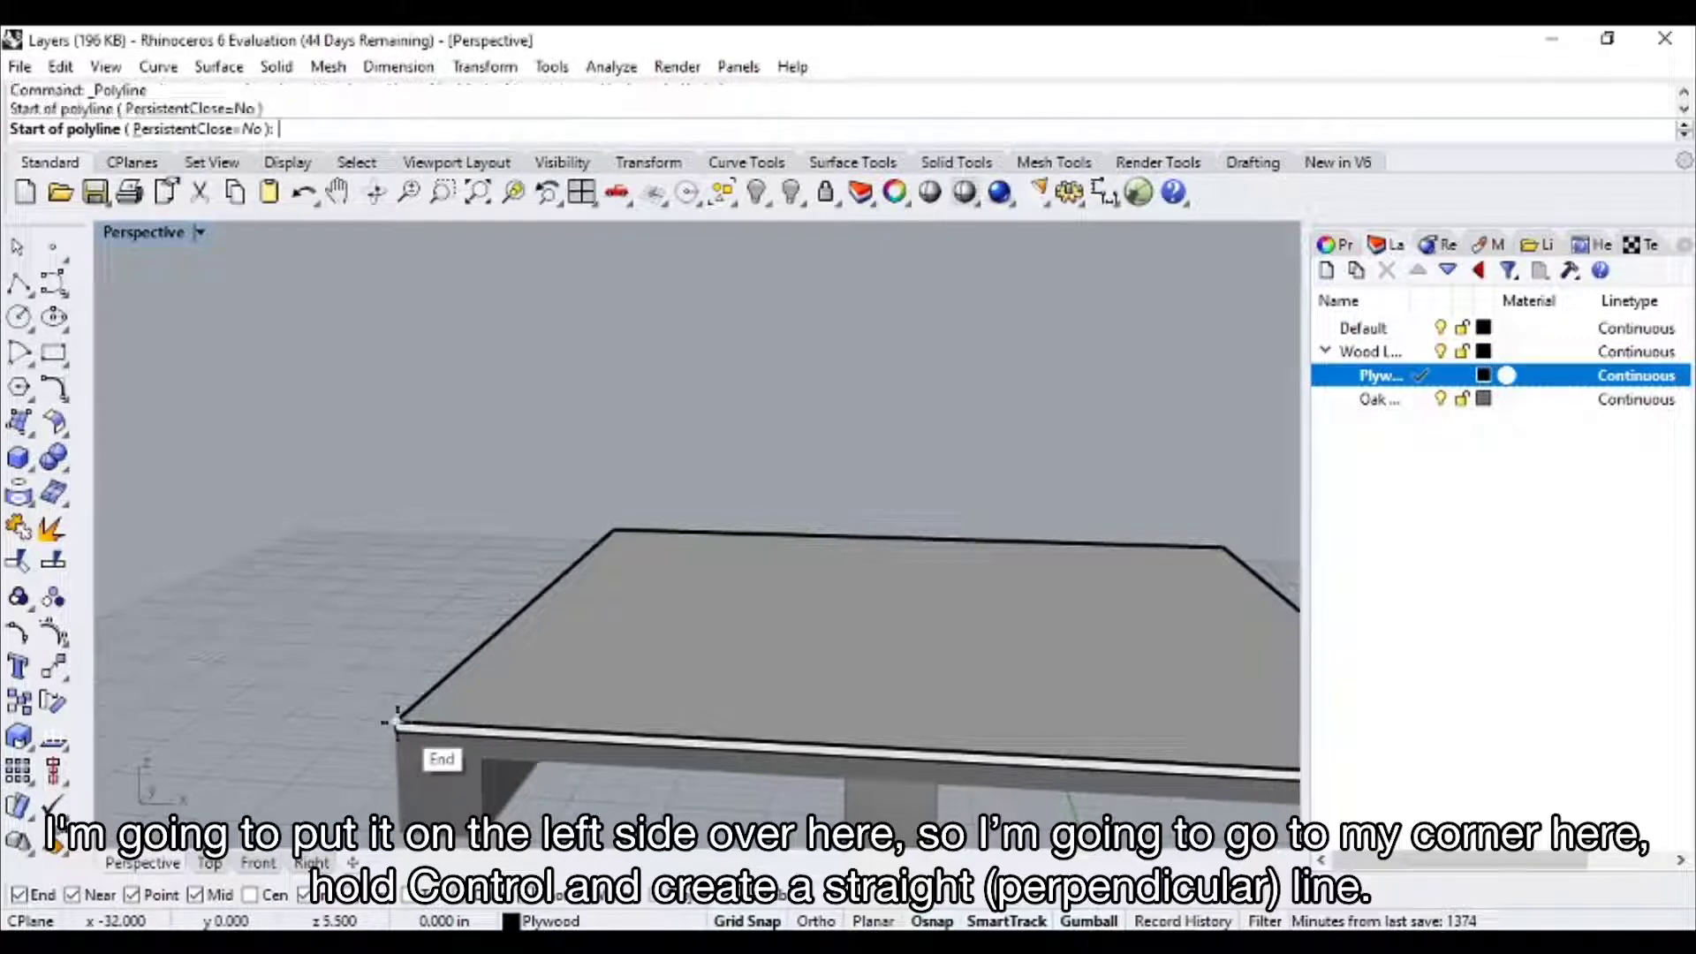
{"action": "scroll", "coordinate": [376, 259], "scroll_direction": "down", "scroll_amount": 5}
{"action": "left_click", "coordinate": [378, 258]}
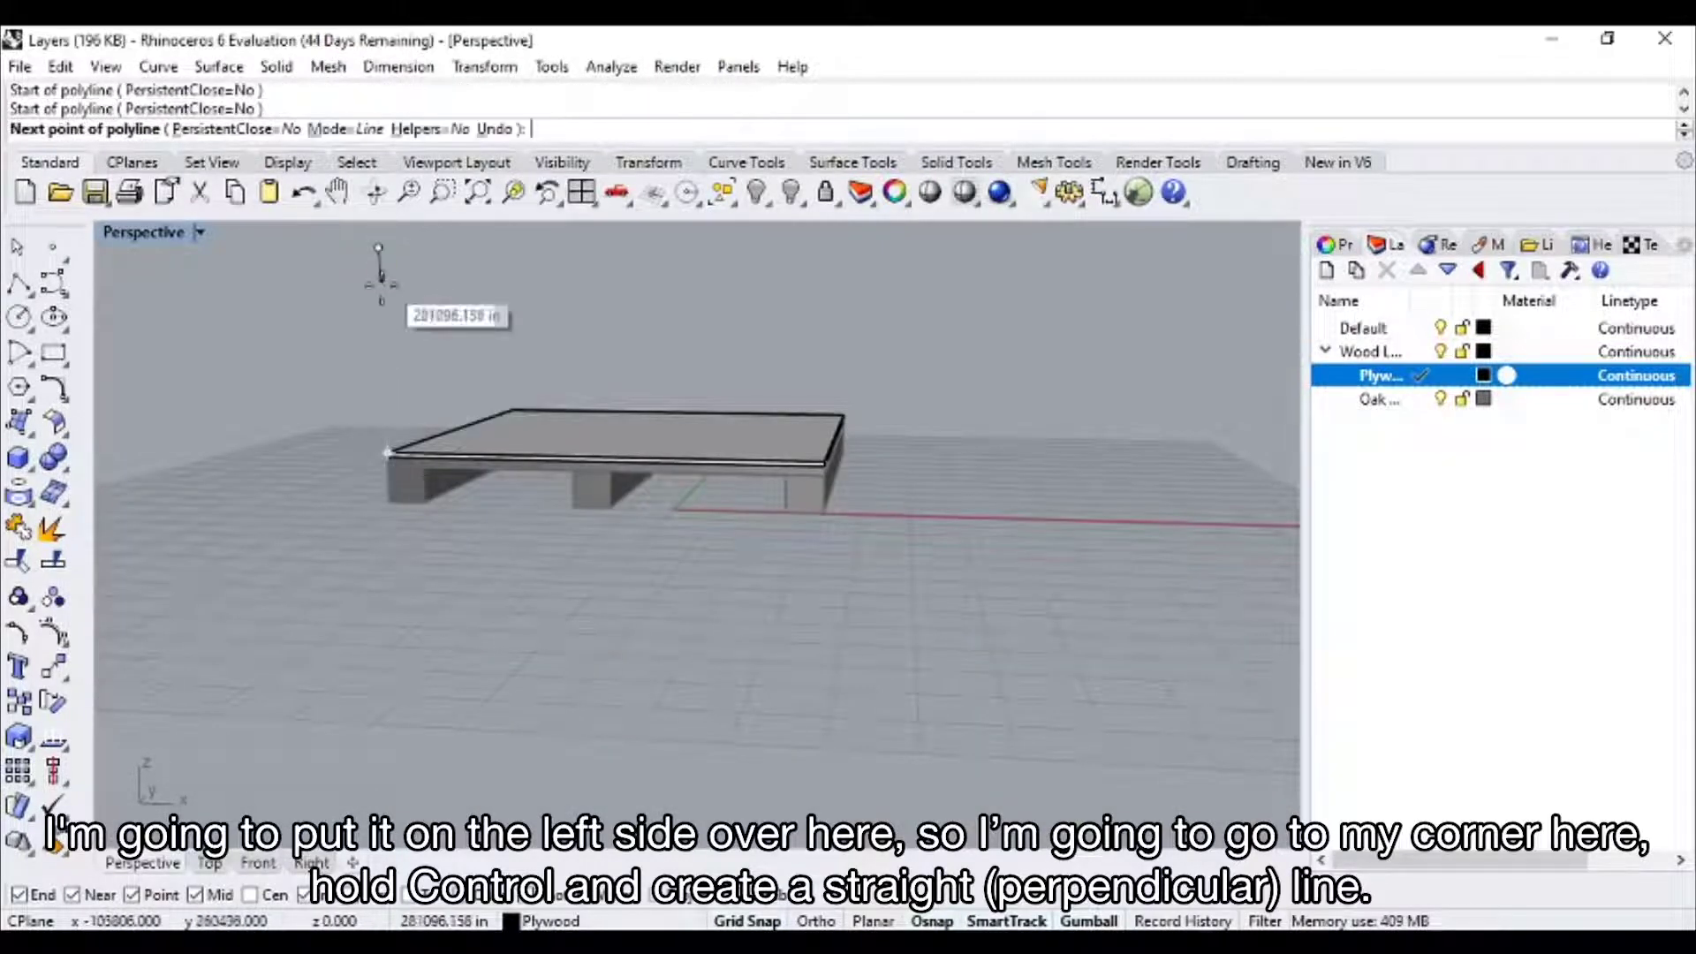
{"action": "left_click", "coordinate": [389, 453]}
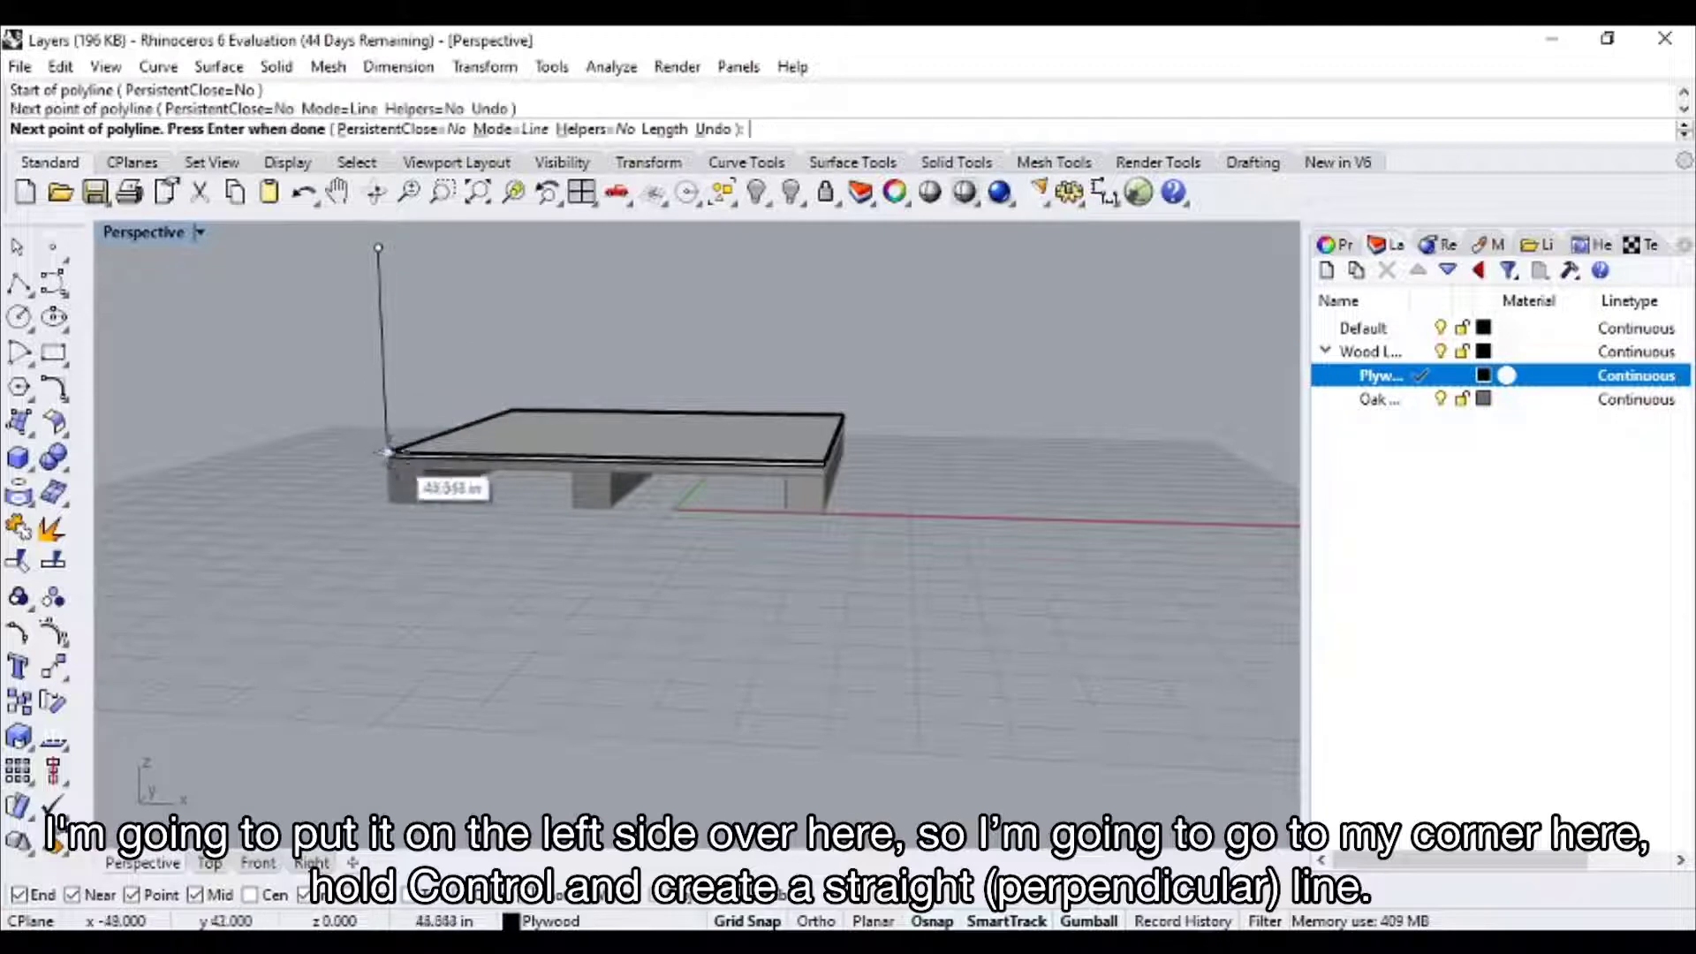
{"action": "right_click", "coordinate": [394, 565]}
{"action": "right_click_drag", "start_coordinate": [393, 566], "coordinate": [419, 572]}
- Draw a control-point curve in the Front view from the vertical line's top, shaping the backrest and seat and ending on the plywood
{"action": "double_click", "coordinate": [152, 235]}
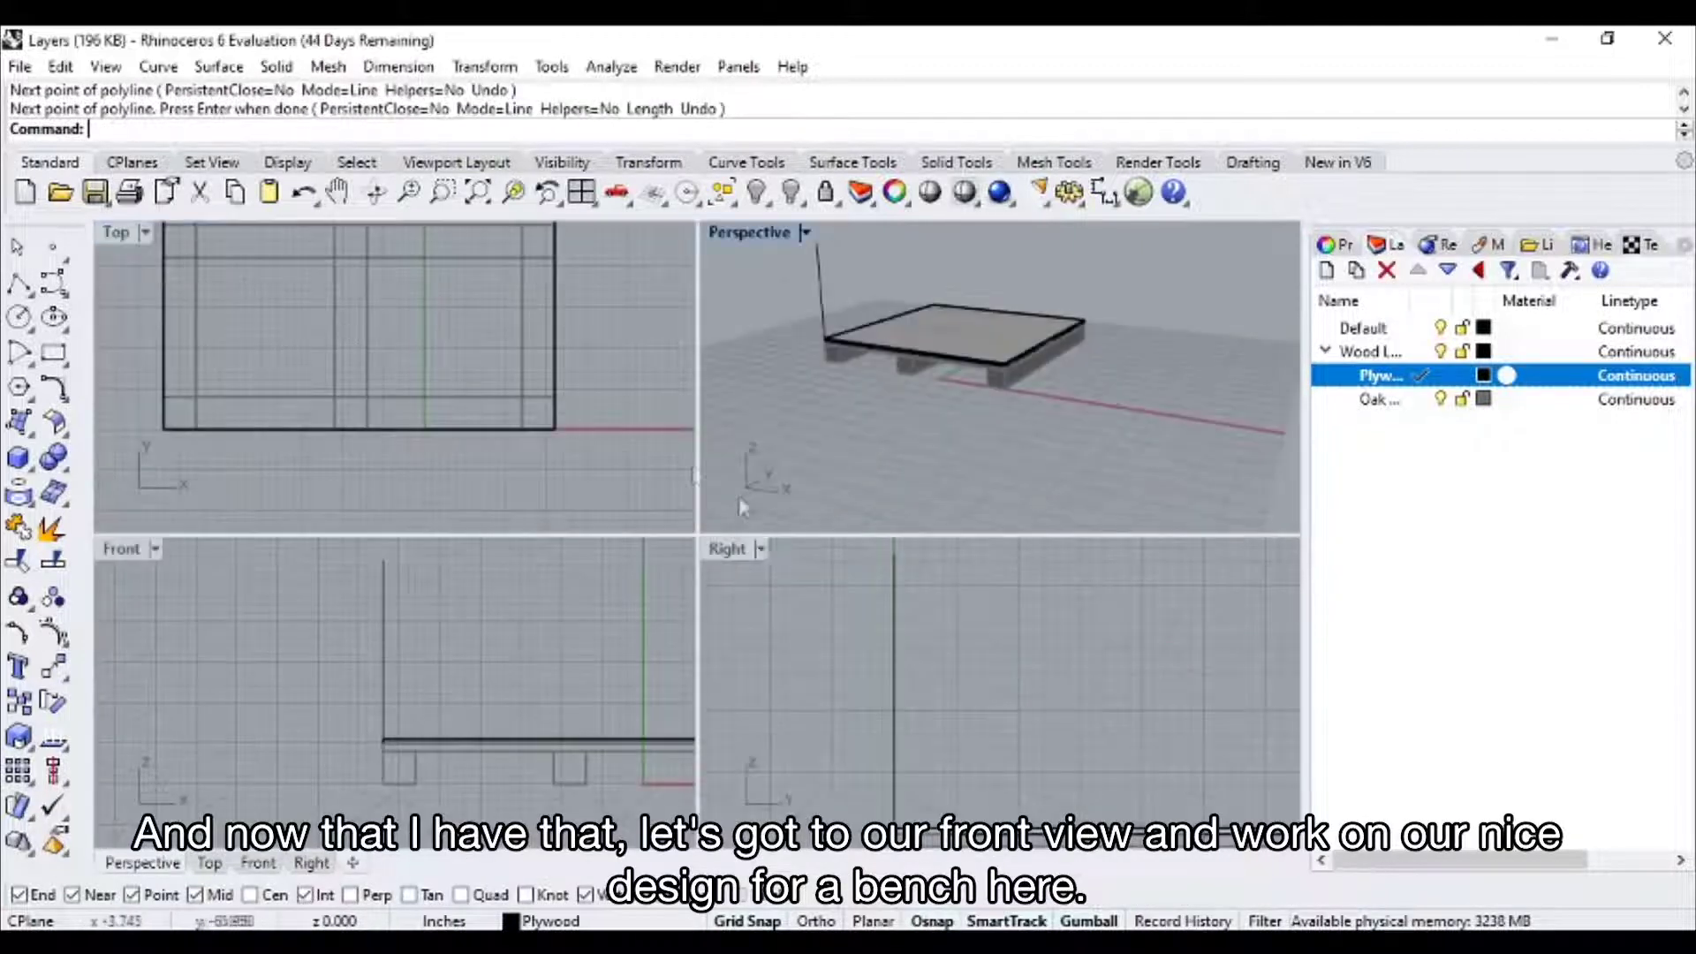
{"action": "left_click", "coordinate": [471, 640]}
{"action": "scroll", "coordinate": [475, 636], "scroll_direction": "up", "scroll_amount": 4}
{"action": "scroll", "coordinate": [502, 634], "scroll_direction": "down", "scroll_amount": 2}
{"action": "right_click_drag", "start_coordinate": [544, 637], "coordinate": [457, 703]}
{"action": "right_click_drag", "start_coordinate": [560, 706], "coordinate": [530, 691]}
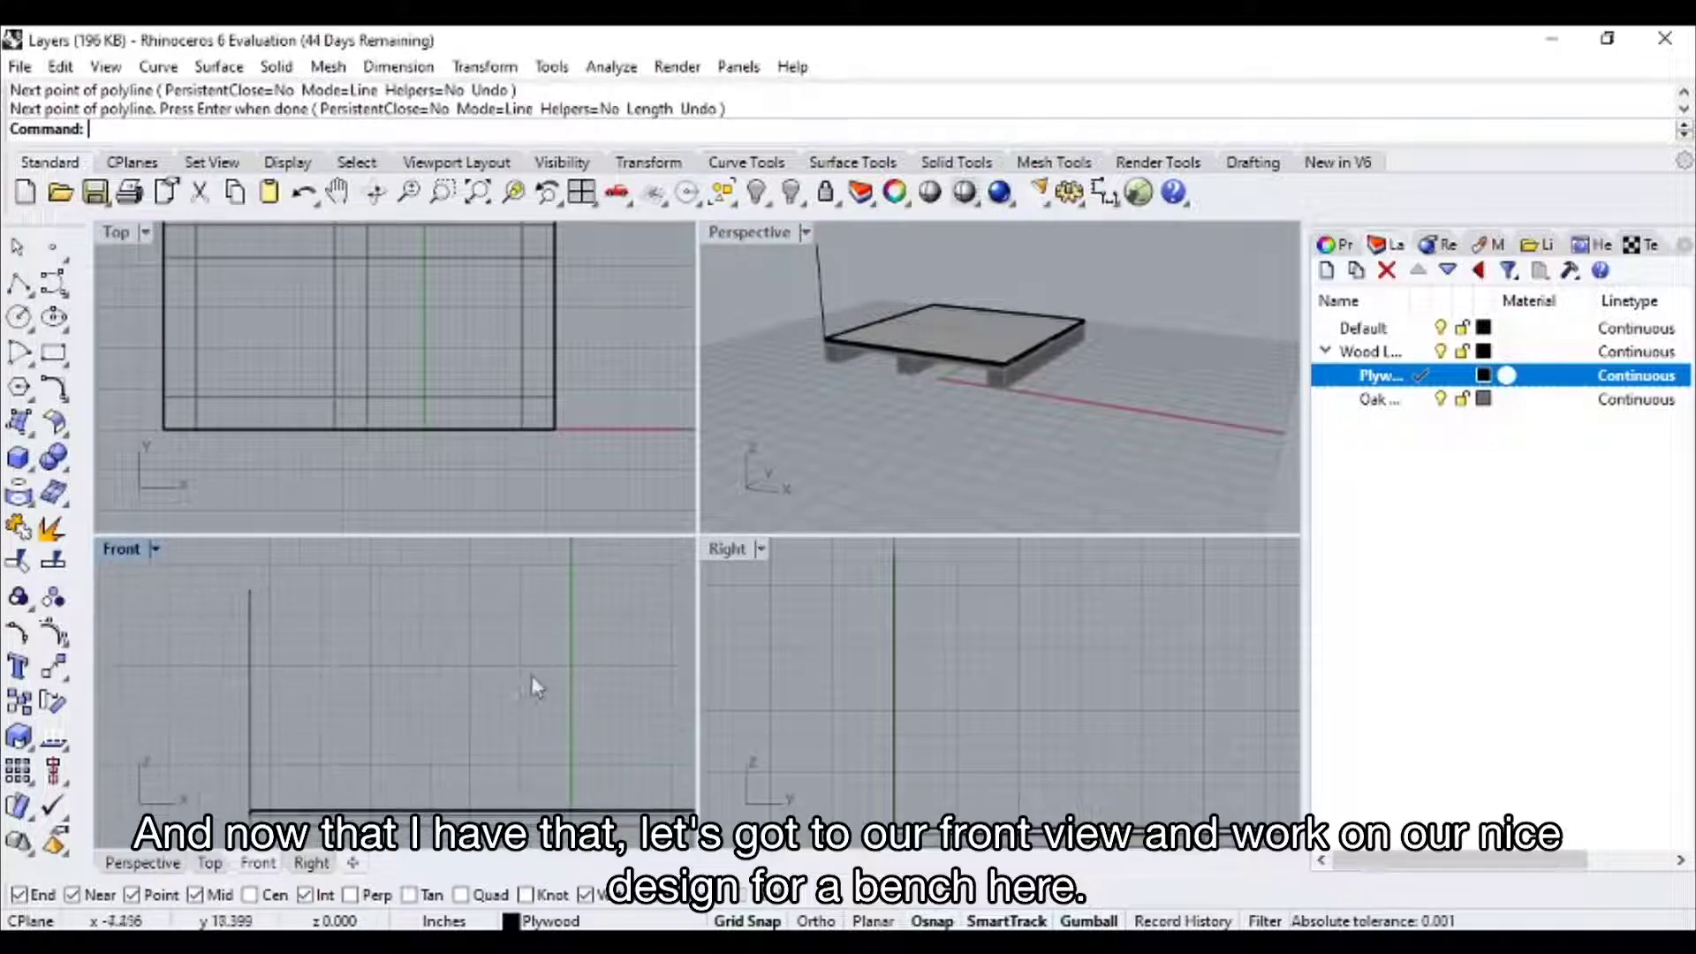
{"action": "left_click", "coordinate": [54, 286]}
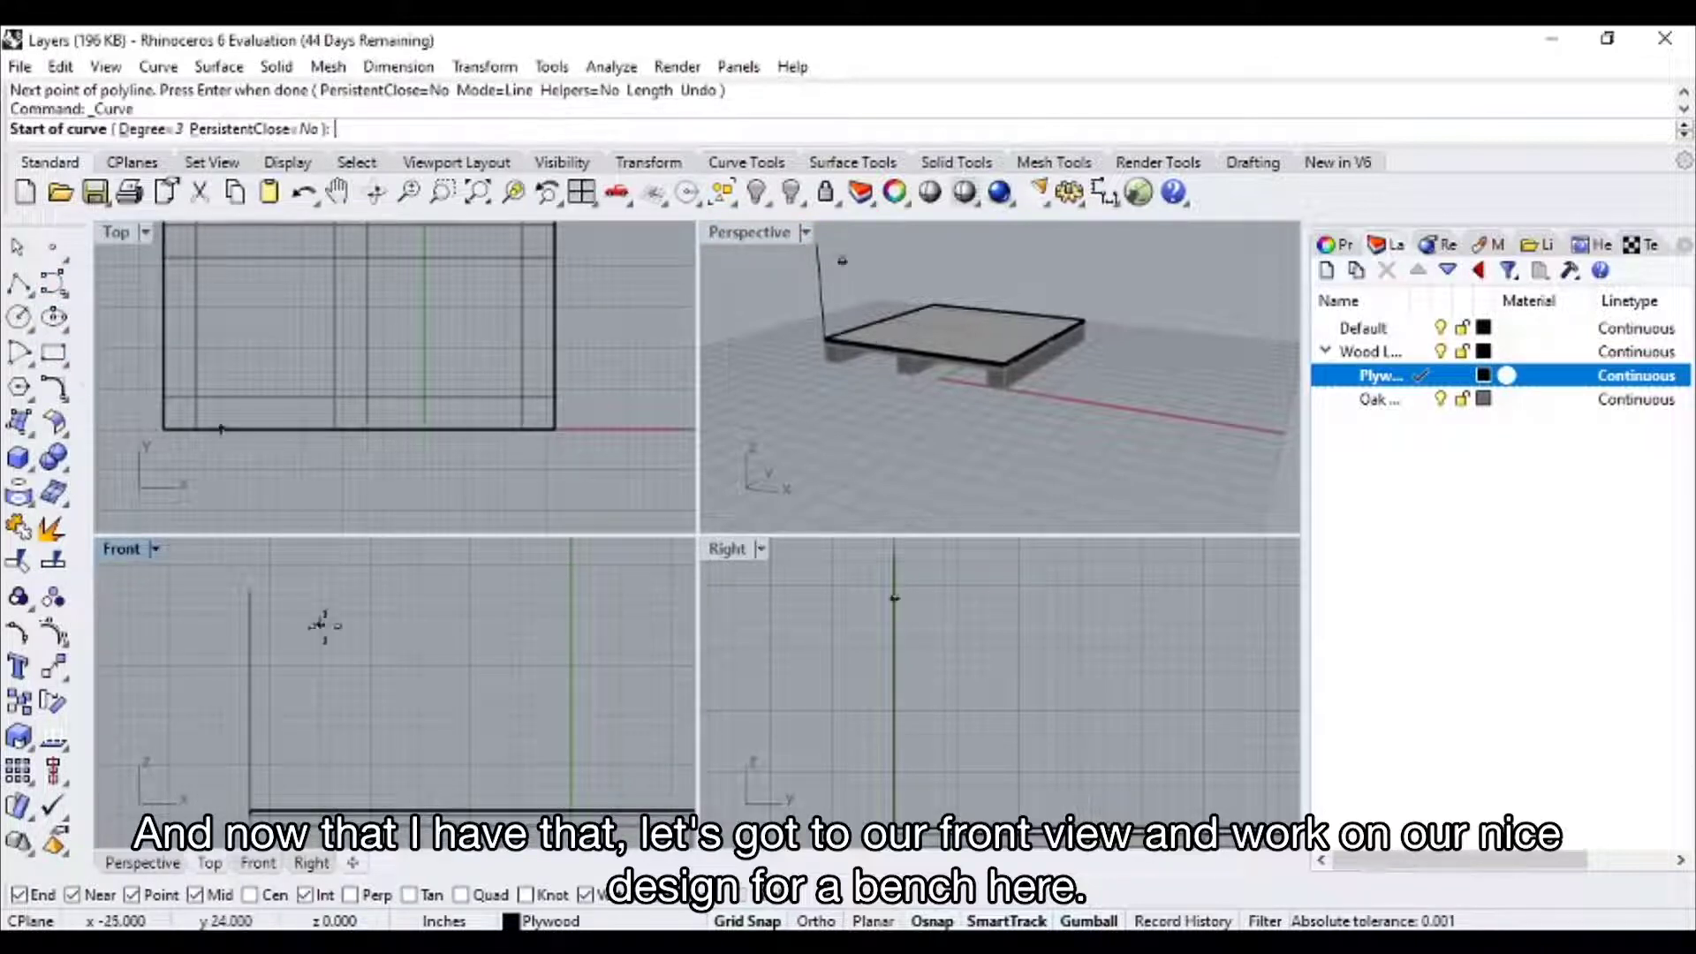
{"action": "left_click", "coordinate": [249, 589]}
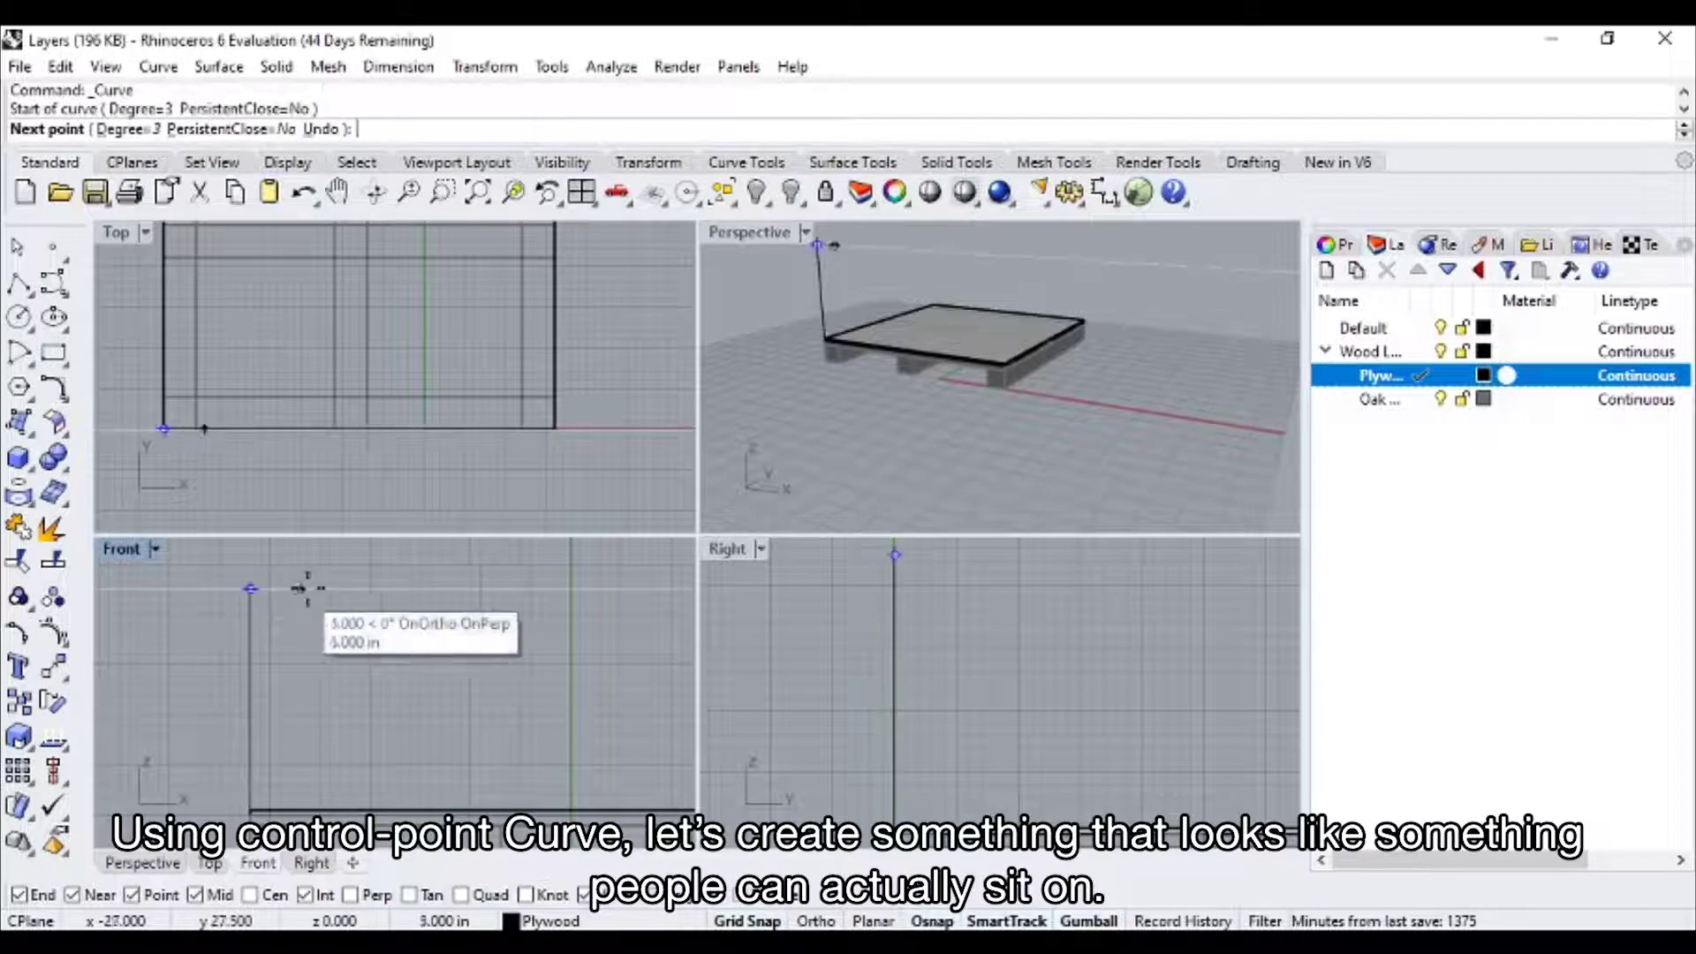
{"action": "left_click", "coordinate": [321, 696]}
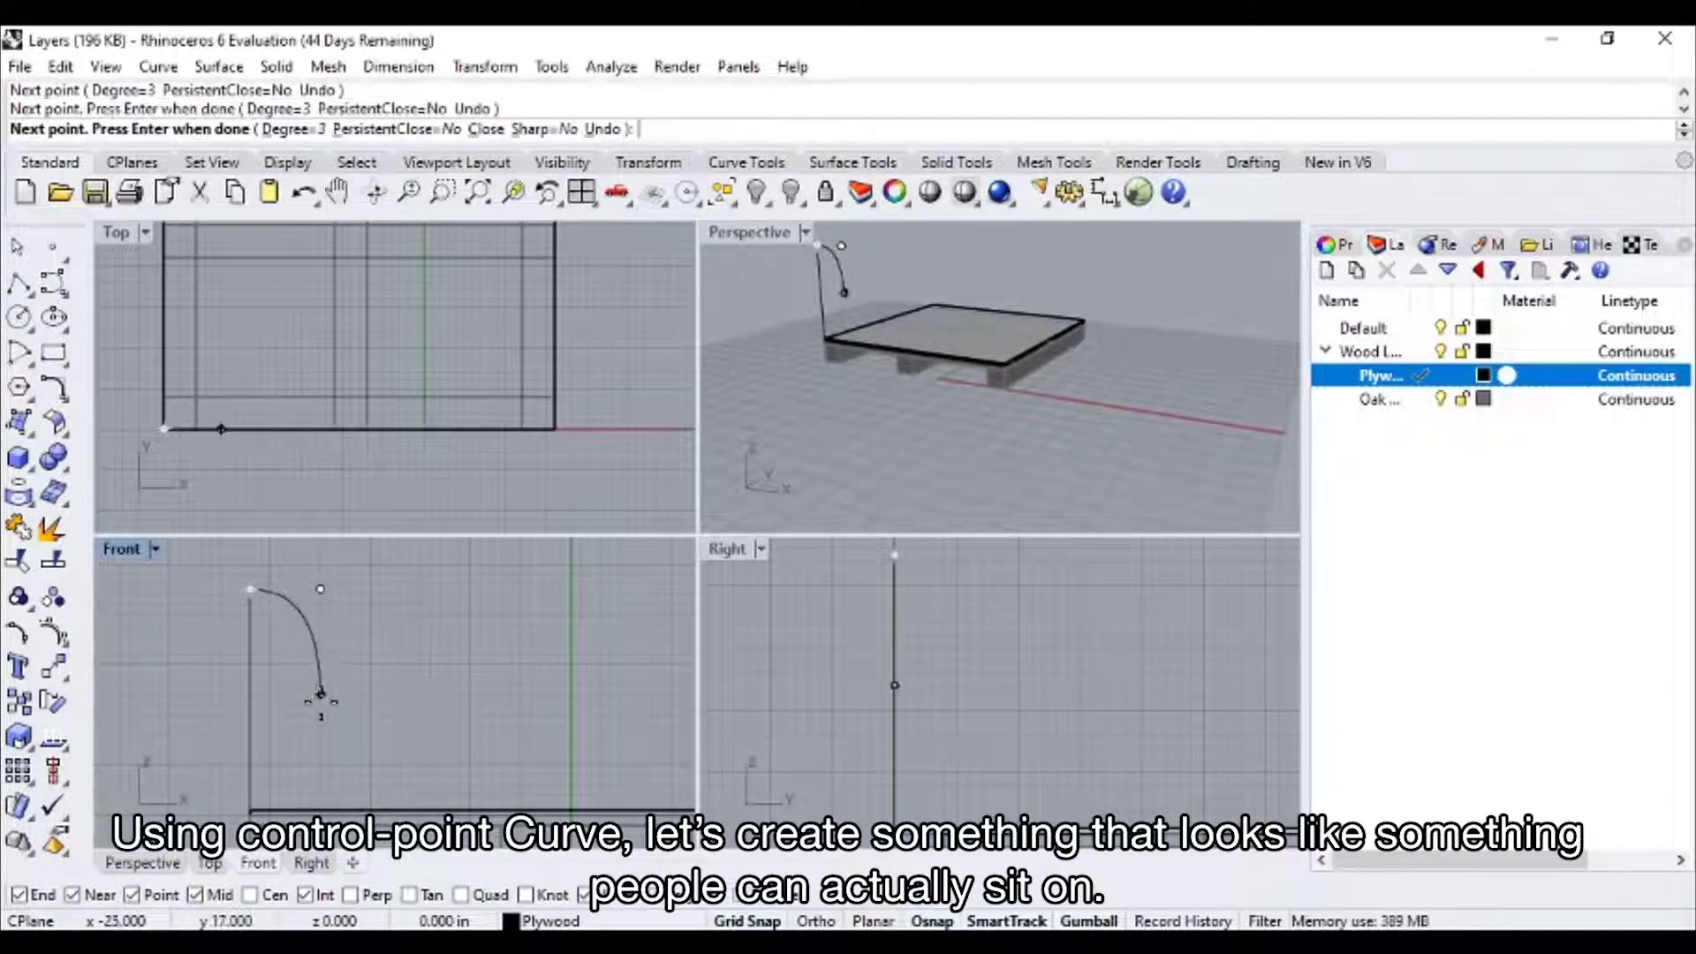
{"action": "left_click", "coordinate": [322, 733]}
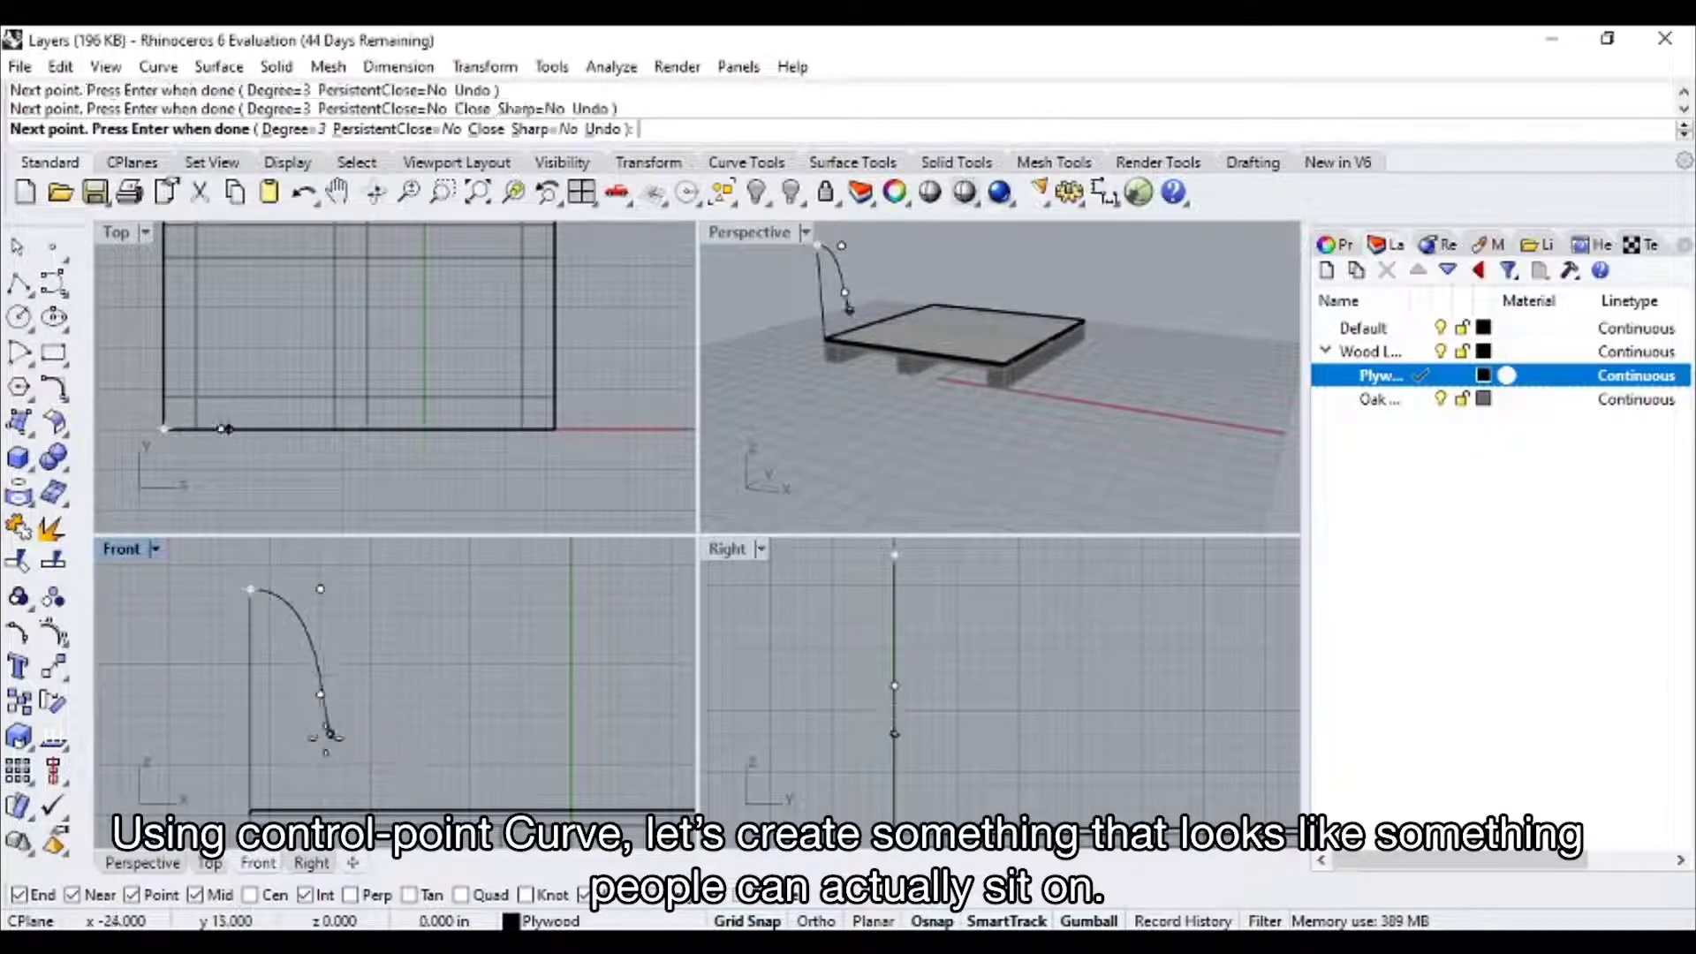
{"action": "left_click", "coordinate": [449, 725]}
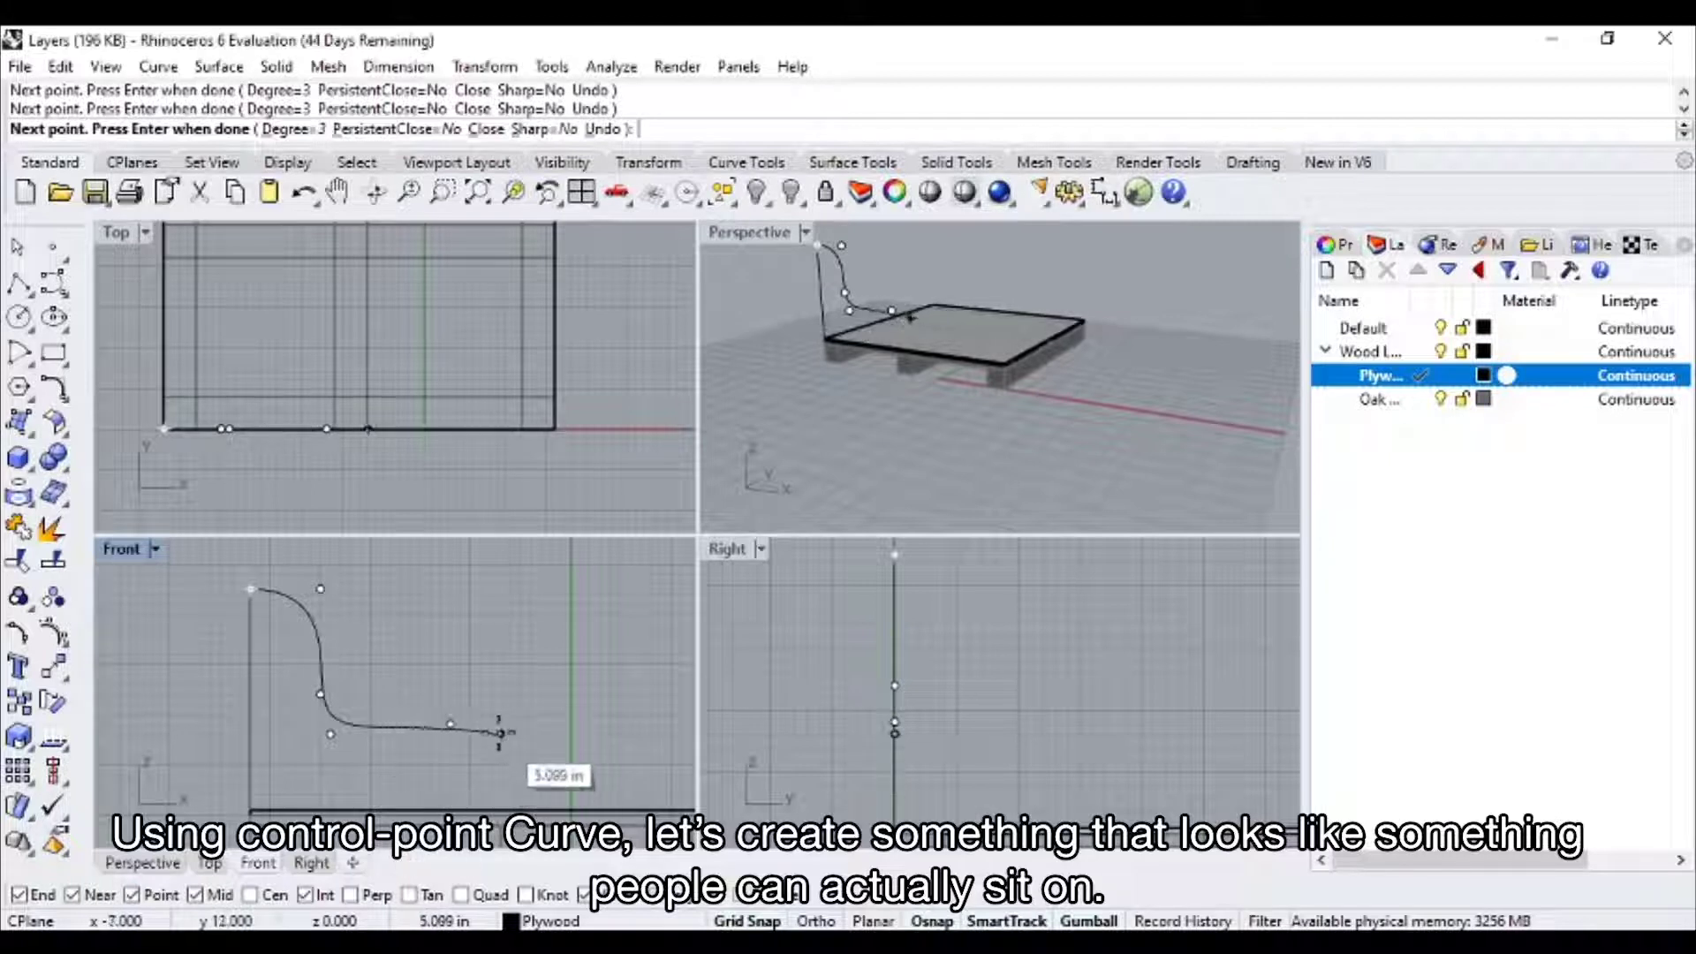
{"action": "left_click", "coordinate": [422, 809]}
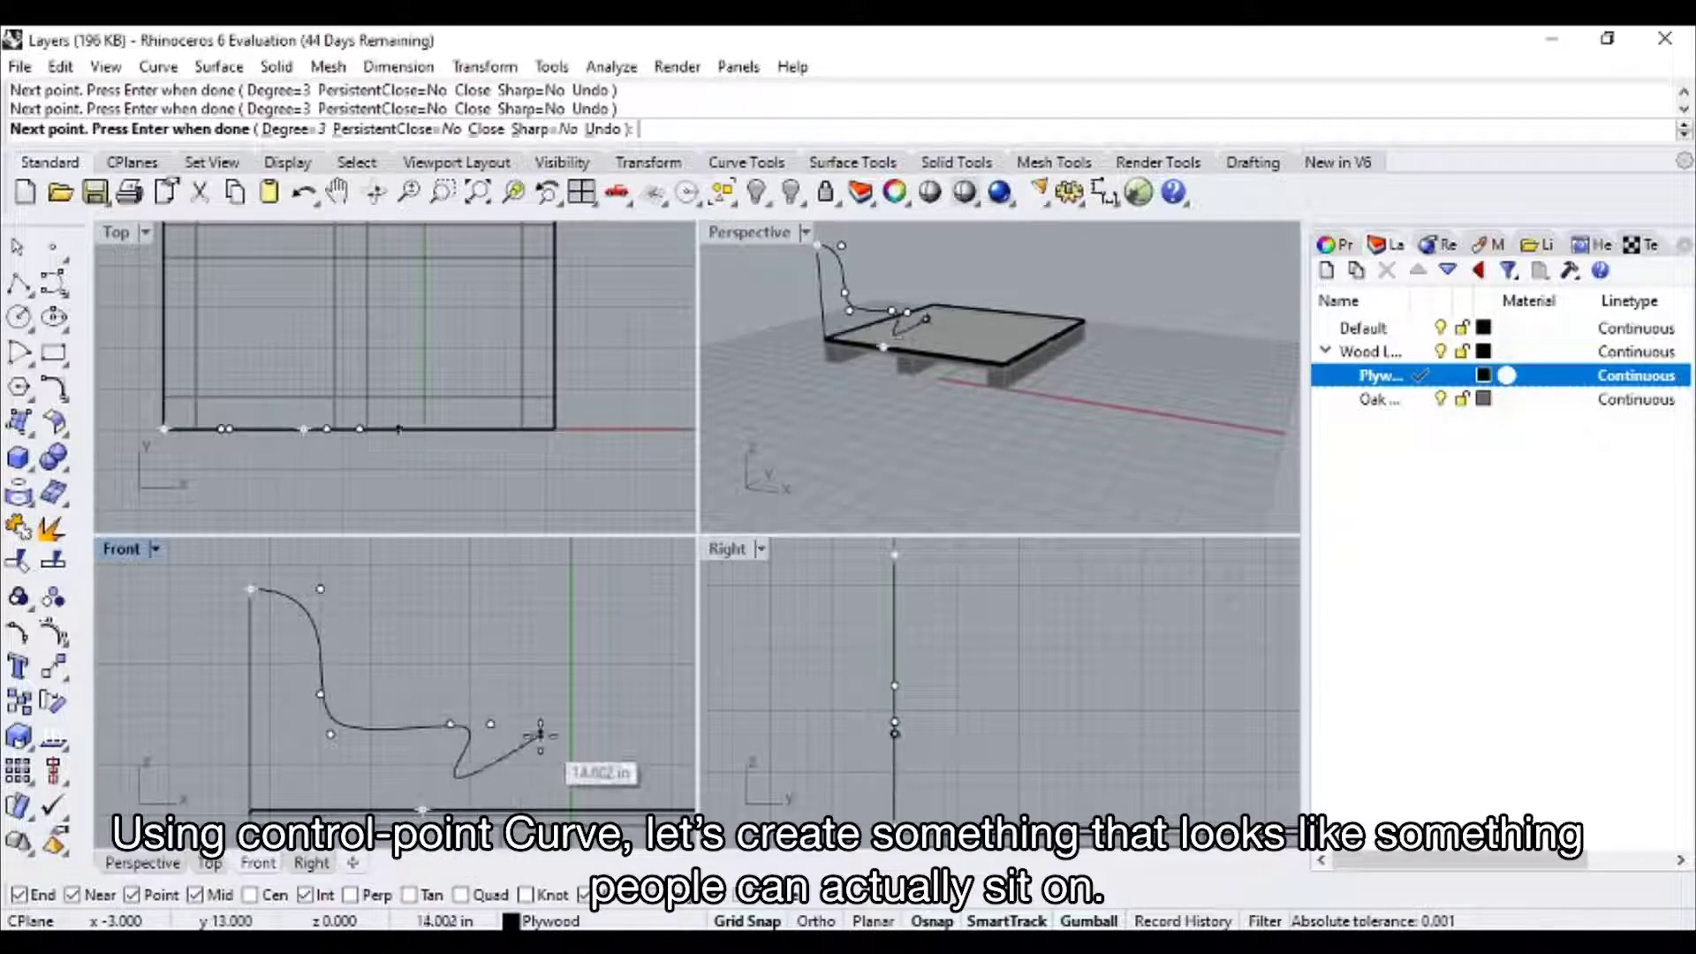
{"action": "key", "text": "Return"}
- Close the bench profile with a polyline along the plywood's top edge, from the vertical line's base to the curve's lower end
{"action": "scroll", "coordinate": [568, 693], "scroll_direction": "down", "scroll_amount": 2}
{"action": "right_click_drag", "start_coordinate": [1065, 358], "coordinate": [864, 294]}
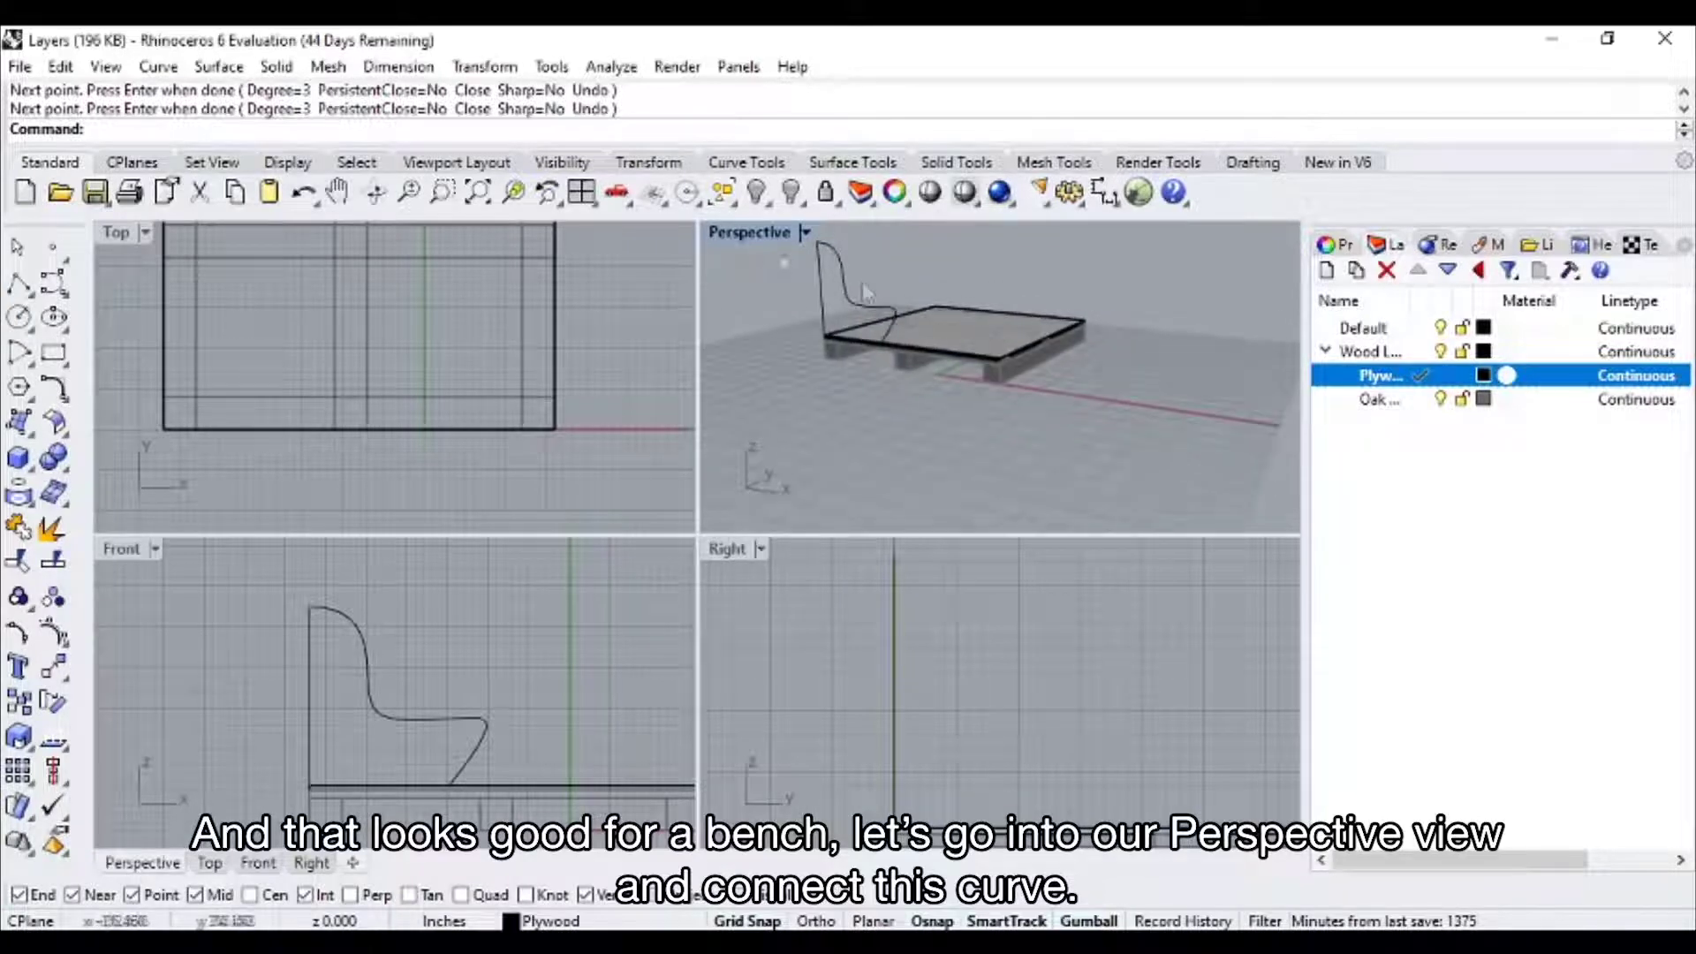
{"action": "double_click", "coordinate": [752, 241]}
{"action": "right_click_drag", "start_coordinate": [701, 479], "coordinate": [618, 526]}
{"action": "scroll", "coordinate": [437, 453], "scroll_direction": "up", "scroll_amount": 5}
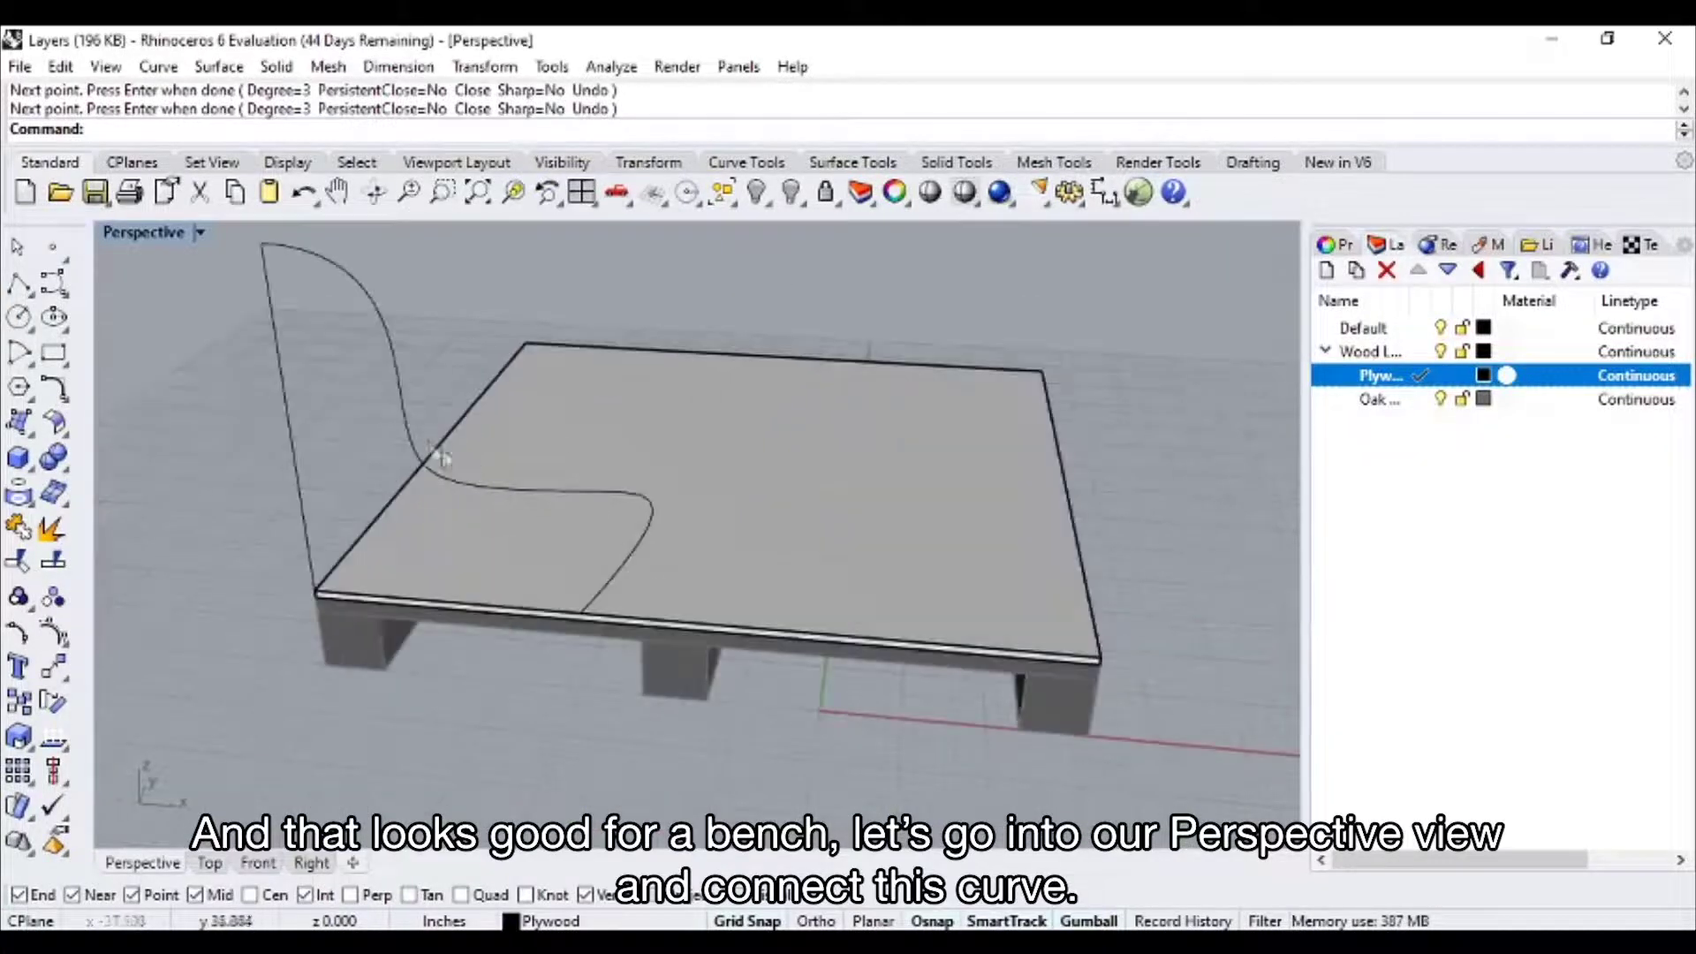
{"action": "left_click", "coordinate": [410, 429]}
{"action": "left_click", "coordinate": [329, 497]}
{"action": "right_click_drag", "start_coordinate": [331, 495], "coordinate": [325, 433]}
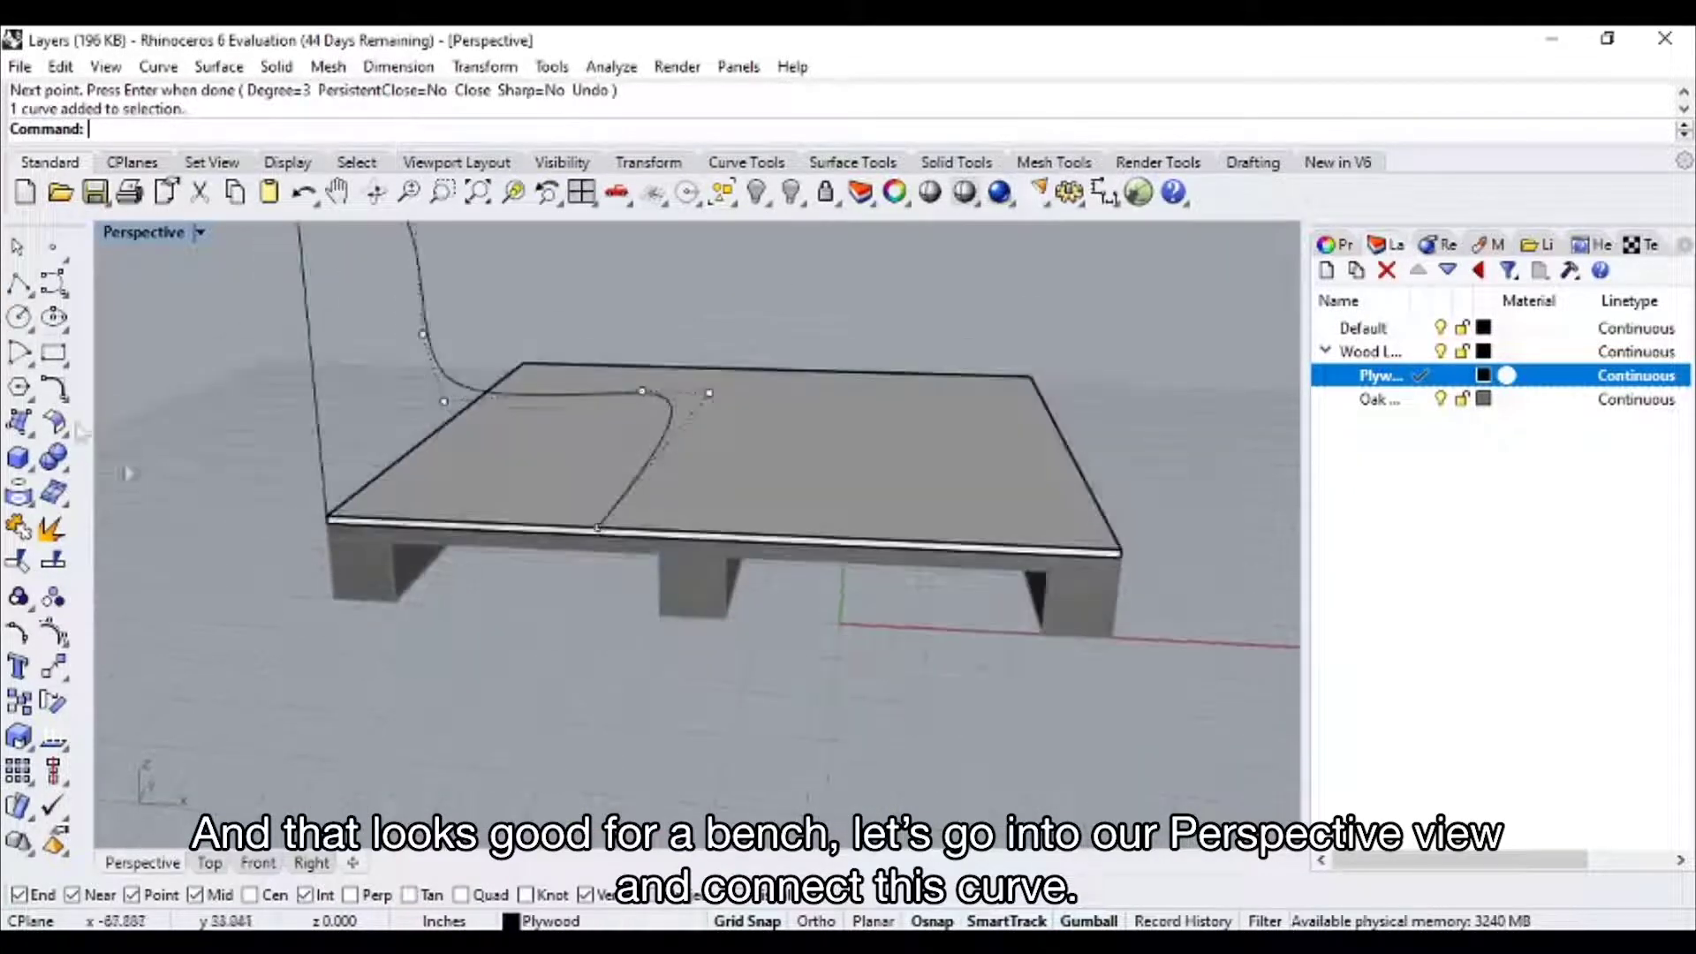
{"action": "left_click", "coordinate": [17, 284]}
{"action": "scroll", "coordinate": [602, 528], "scroll_direction": "up", "scroll_amount": 5}
{"action": "scroll", "coordinate": [124, 500], "scroll_direction": "down", "scroll_amount": 3}
{"action": "key", "text": "Escape"}
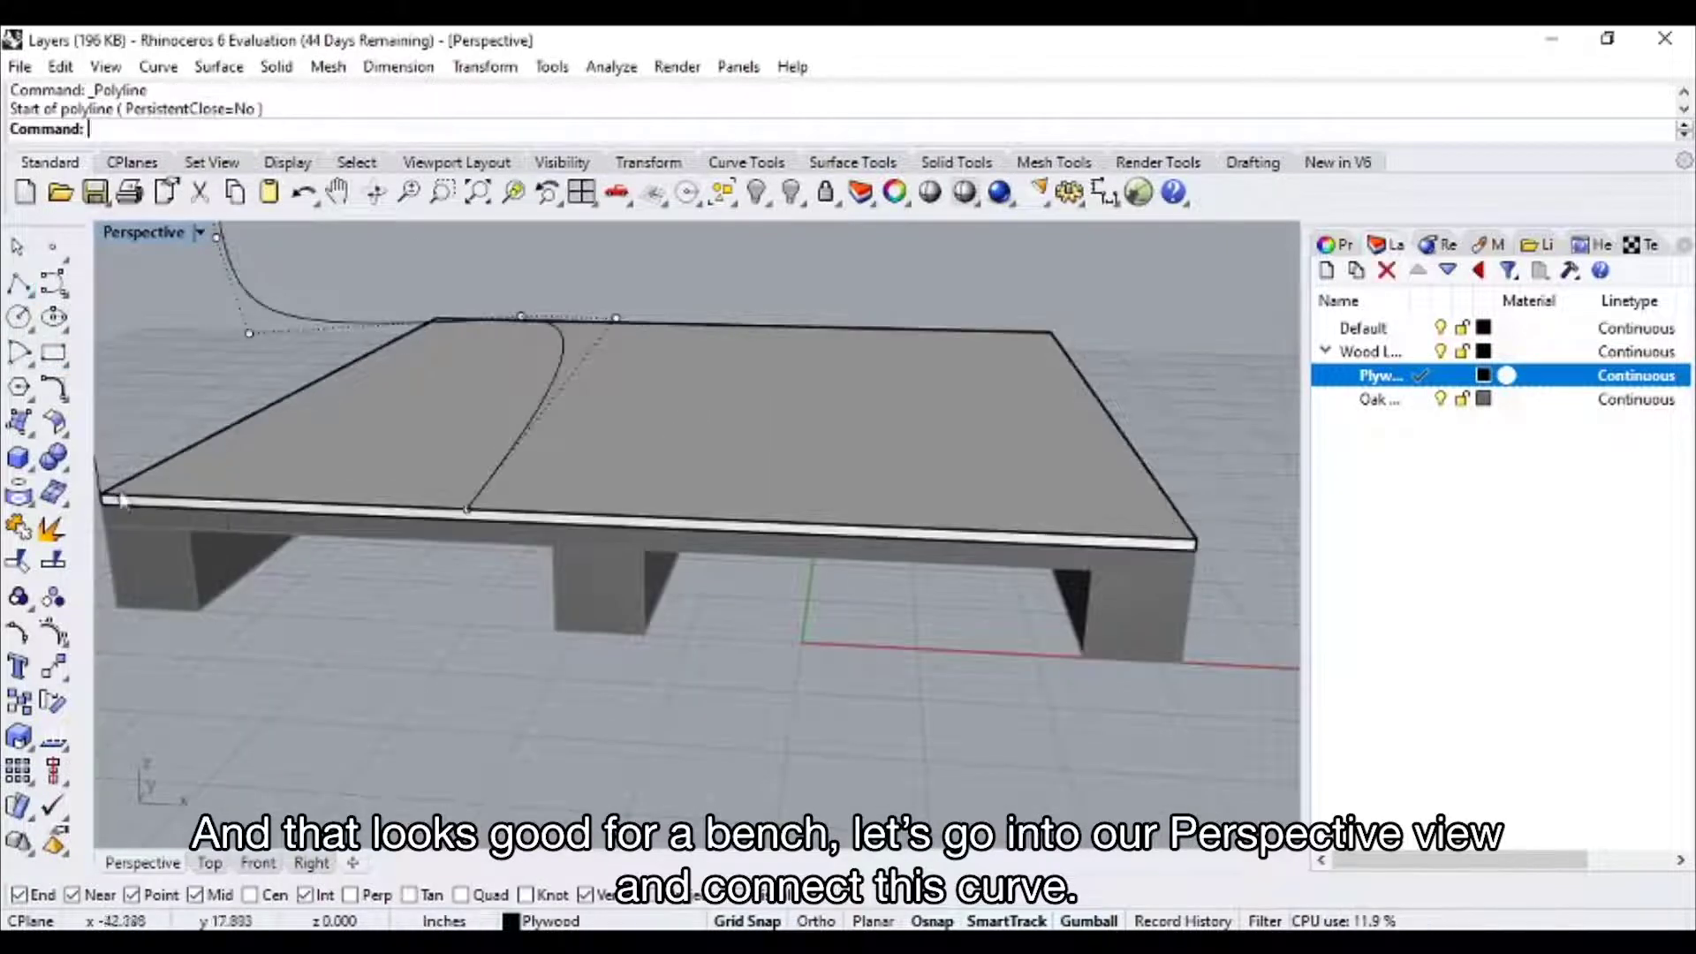
{"action": "left_click", "coordinate": [20, 290]}
{"action": "right_click_drag", "start_coordinate": [380, 530], "coordinate": [679, 535], "text": "shift"}
{"action": "left_click", "coordinate": [402, 502]}
{"action": "left_click", "coordinate": [777, 516]}
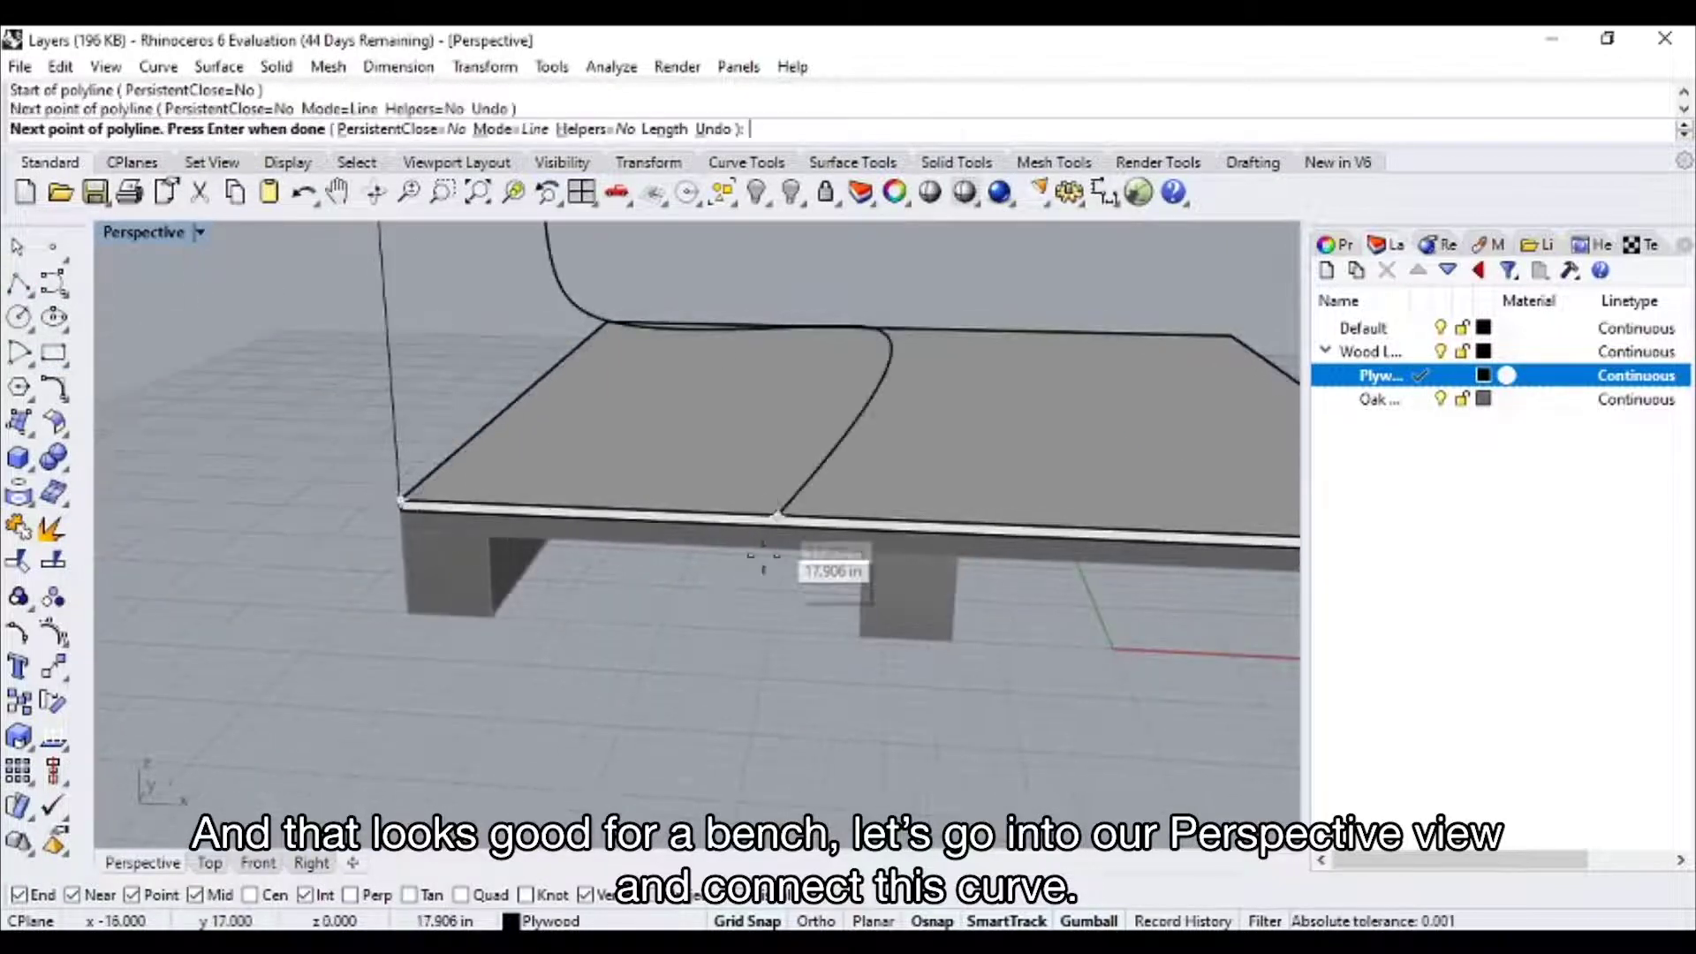
{"action": "key", "text": "Return"}
- Select the base line, the bench curve and the vertical line, and join them into one closed profile
{"action": "left_click", "coordinate": [783, 510]}
{"action": "left_click", "coordinate": [716, 530]}
{"action": "left_click", "coordinate": [821, 576]}
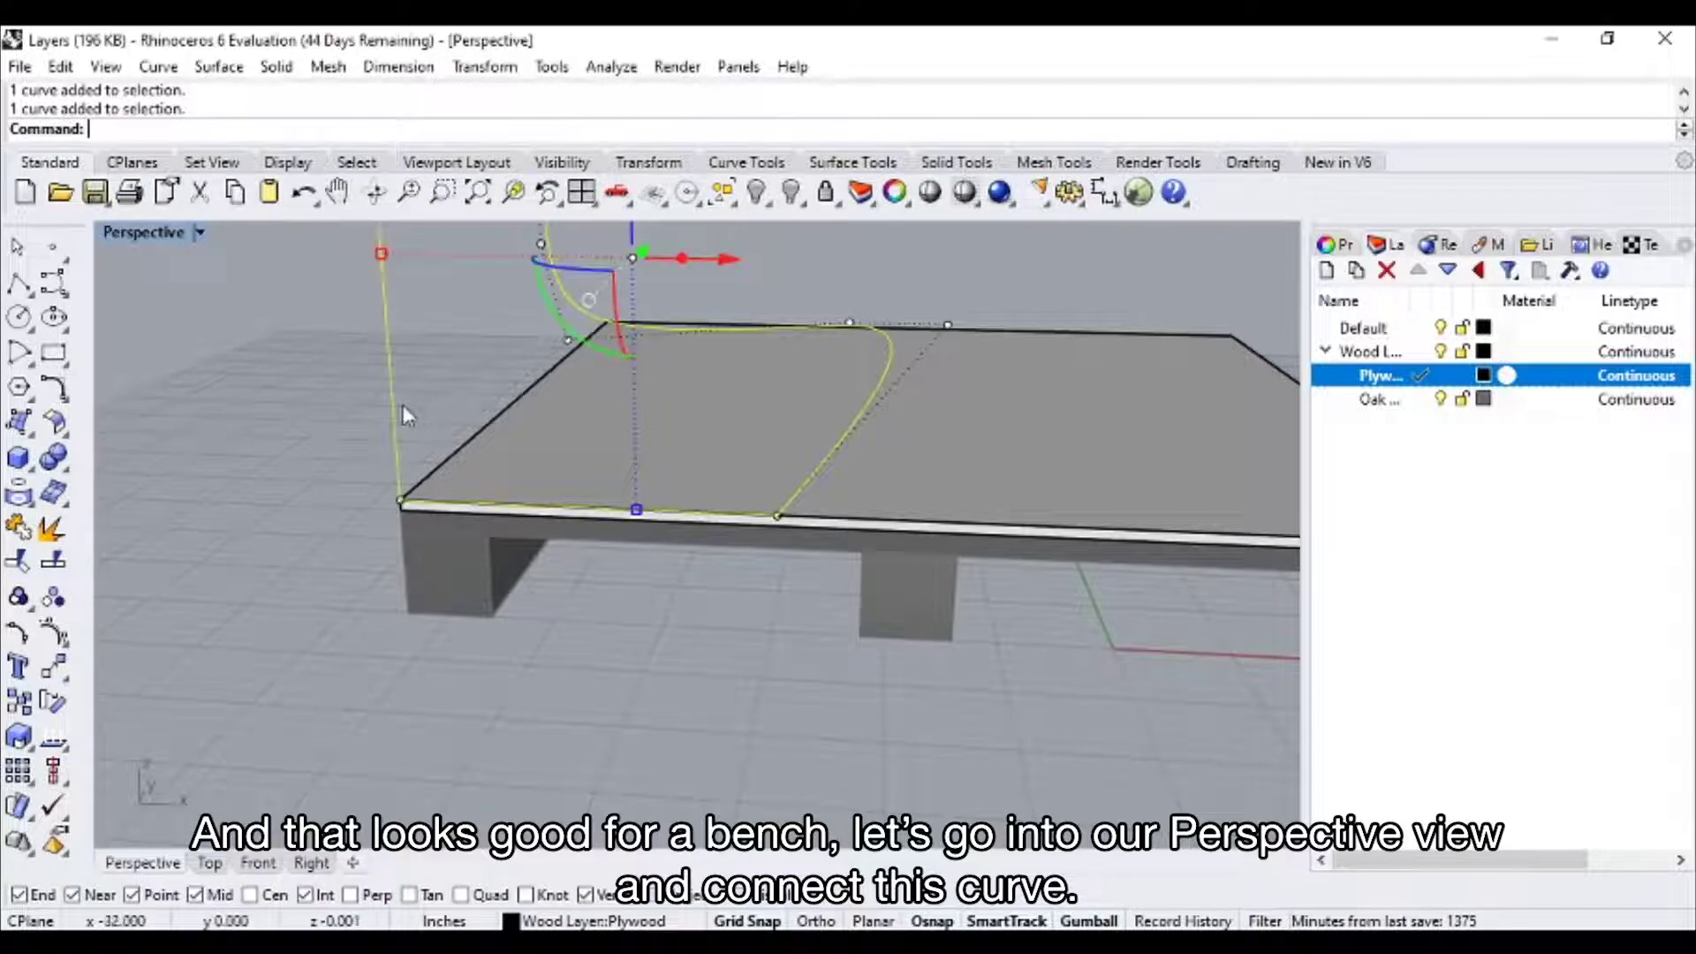
{"action": "scroll", "coordinate": [543, 442], "scroll_direction": "down", "scroll_amount": 3}
{"action": "right_click_drag", "start_coordinate": [545, 442], "coordinate": [1234, 533]}
{"action": "right_click_drag", "start_coordinate": [480, 438], "coordinate": [428, 466]}
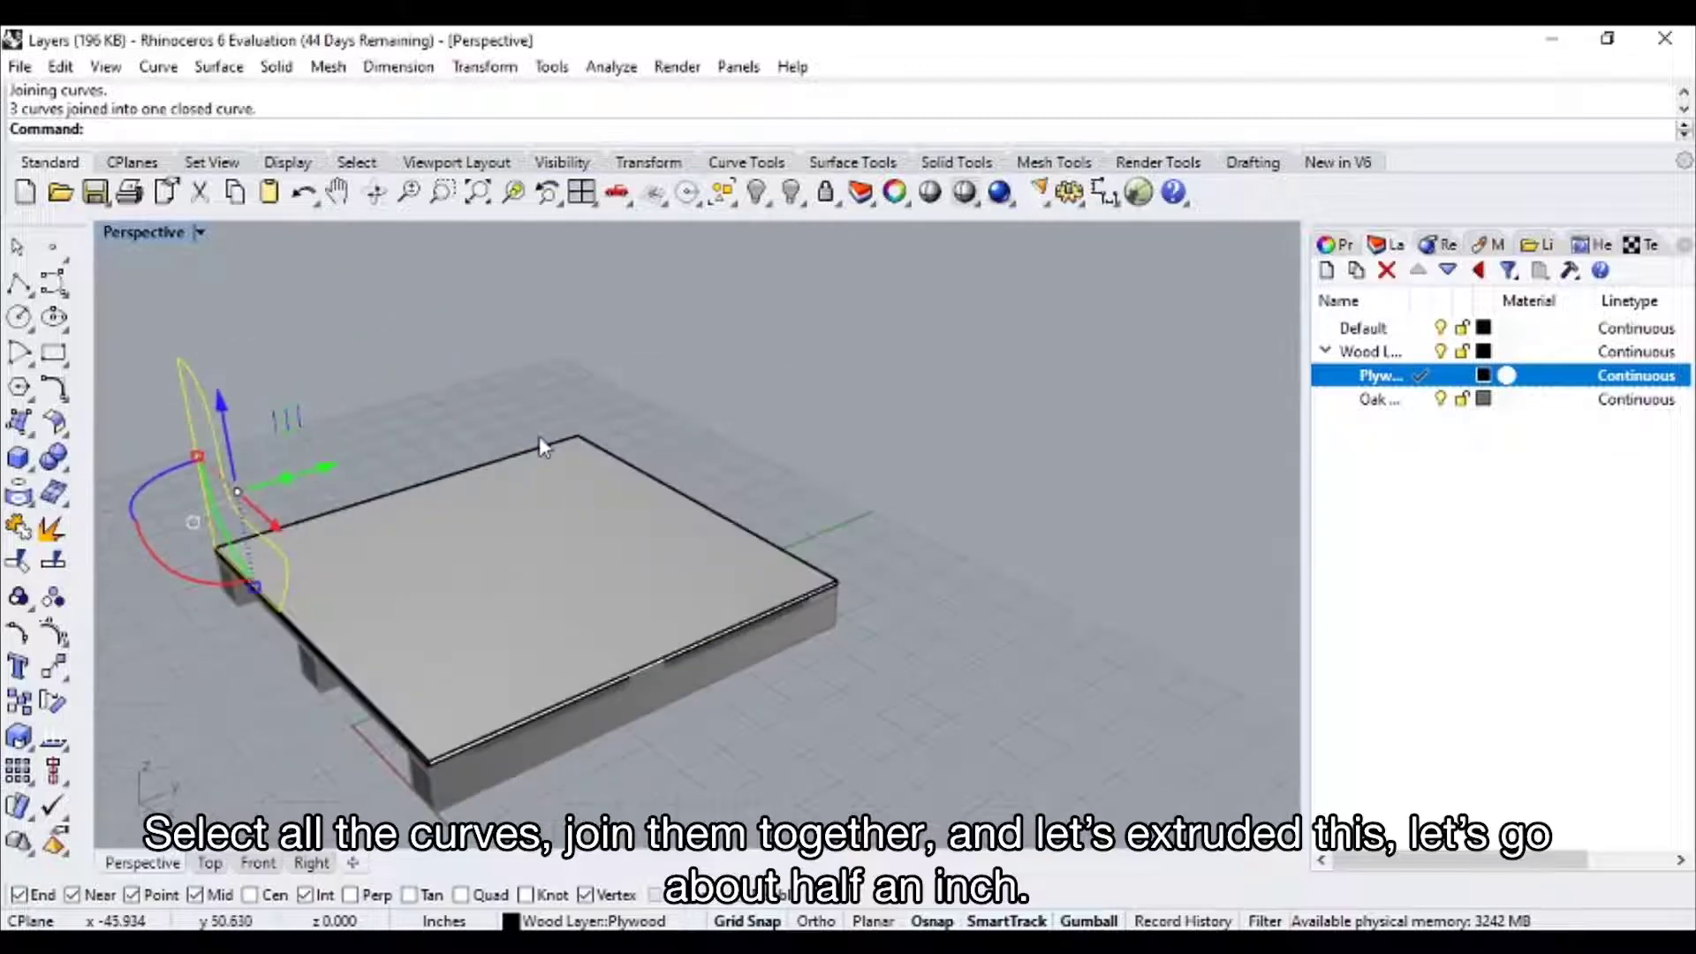
- Extrude the closed bench profile 0.5 inch as a solid with ExtrudeCrv to form the side panel
{"action": "type", "text": "ExtrudeCrv"}
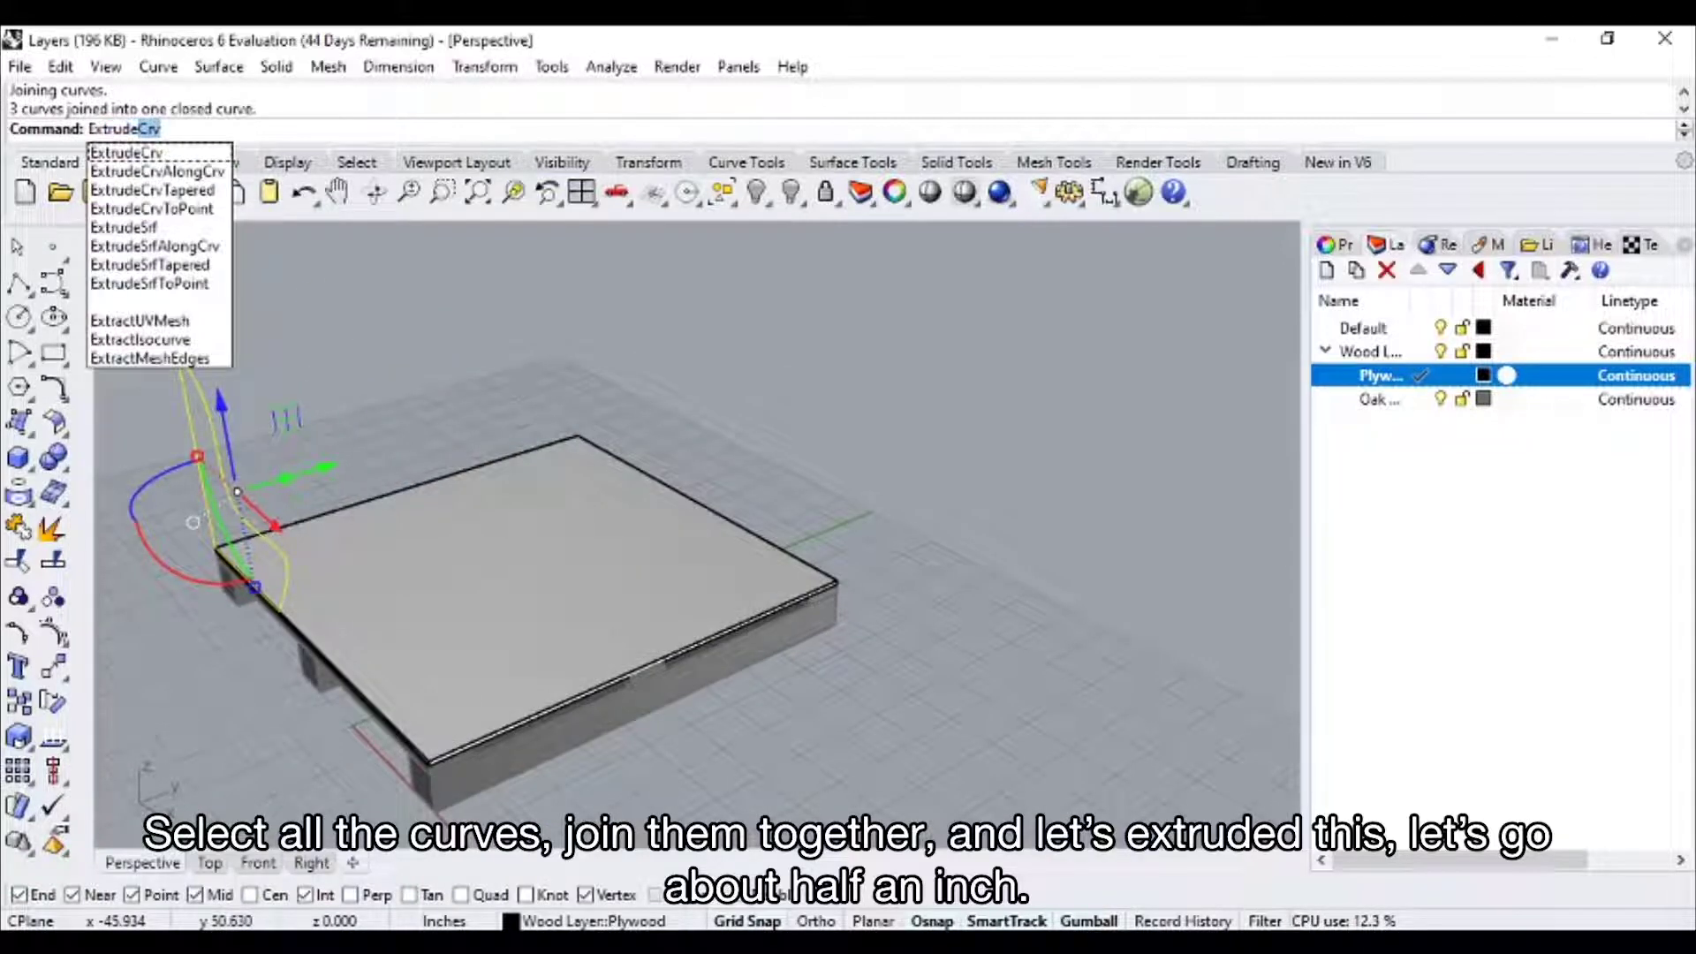
{"action": "key", "text": "Return"}
{"action": "right_click_drag", "start_coordinate": [303, 533], "coordinate": [264, 521]}
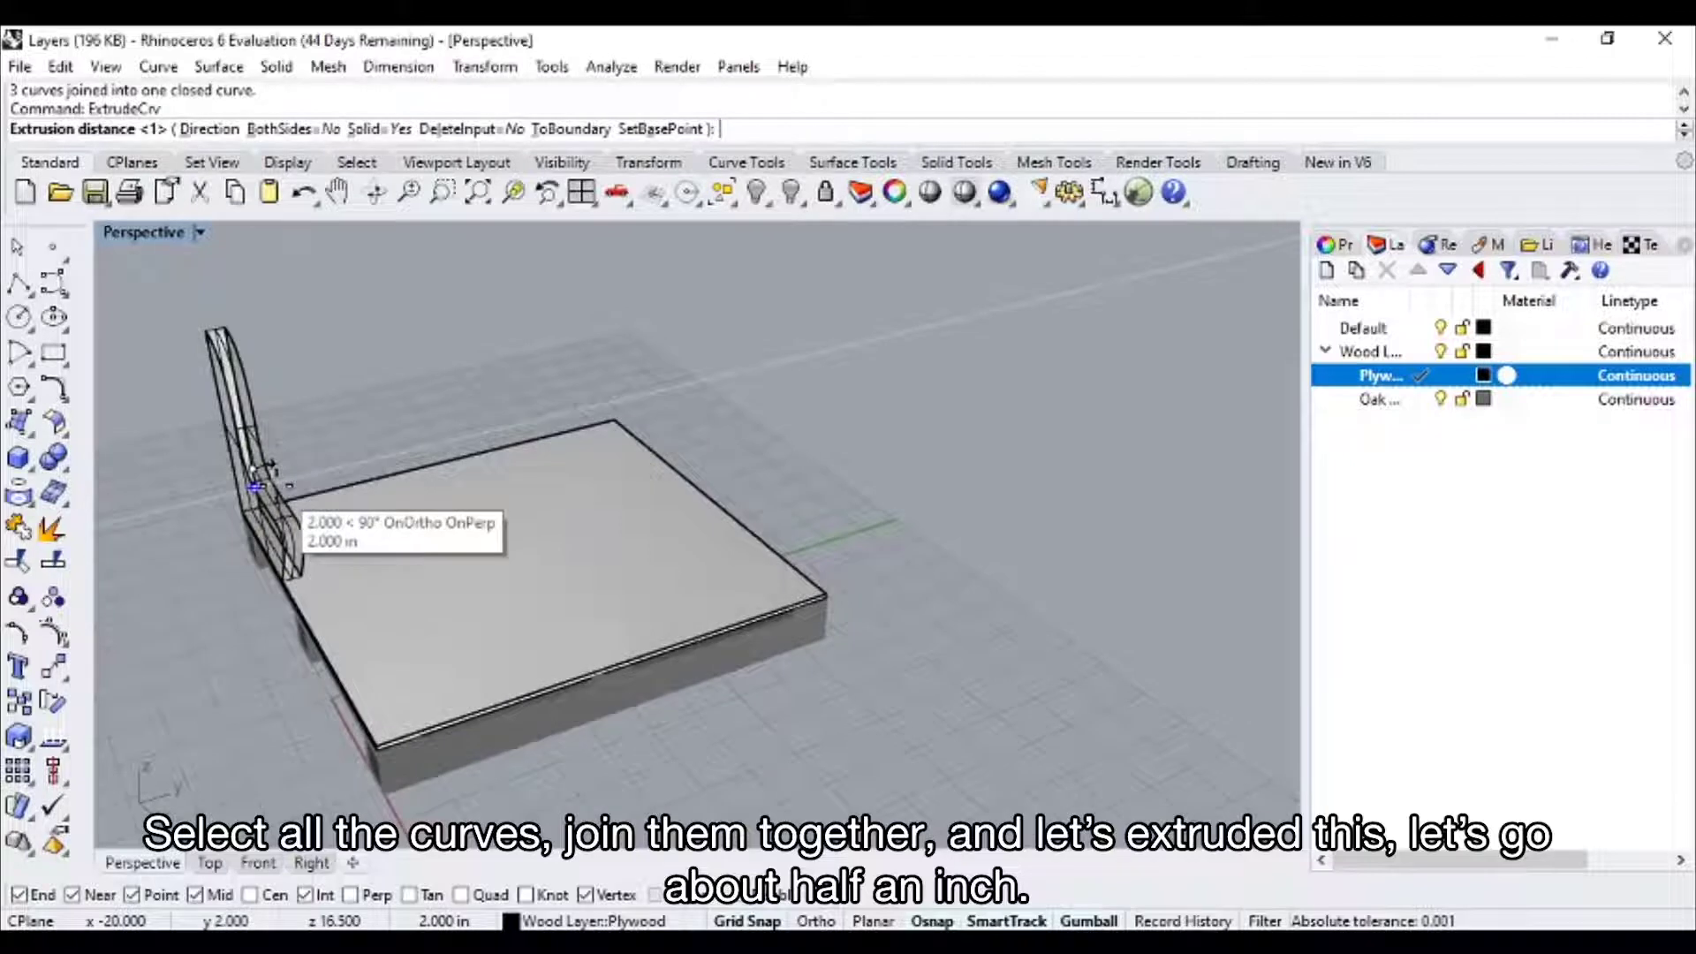
{"action": "type", "text": "0.5"}
{"action": "key", "text": "Return"}
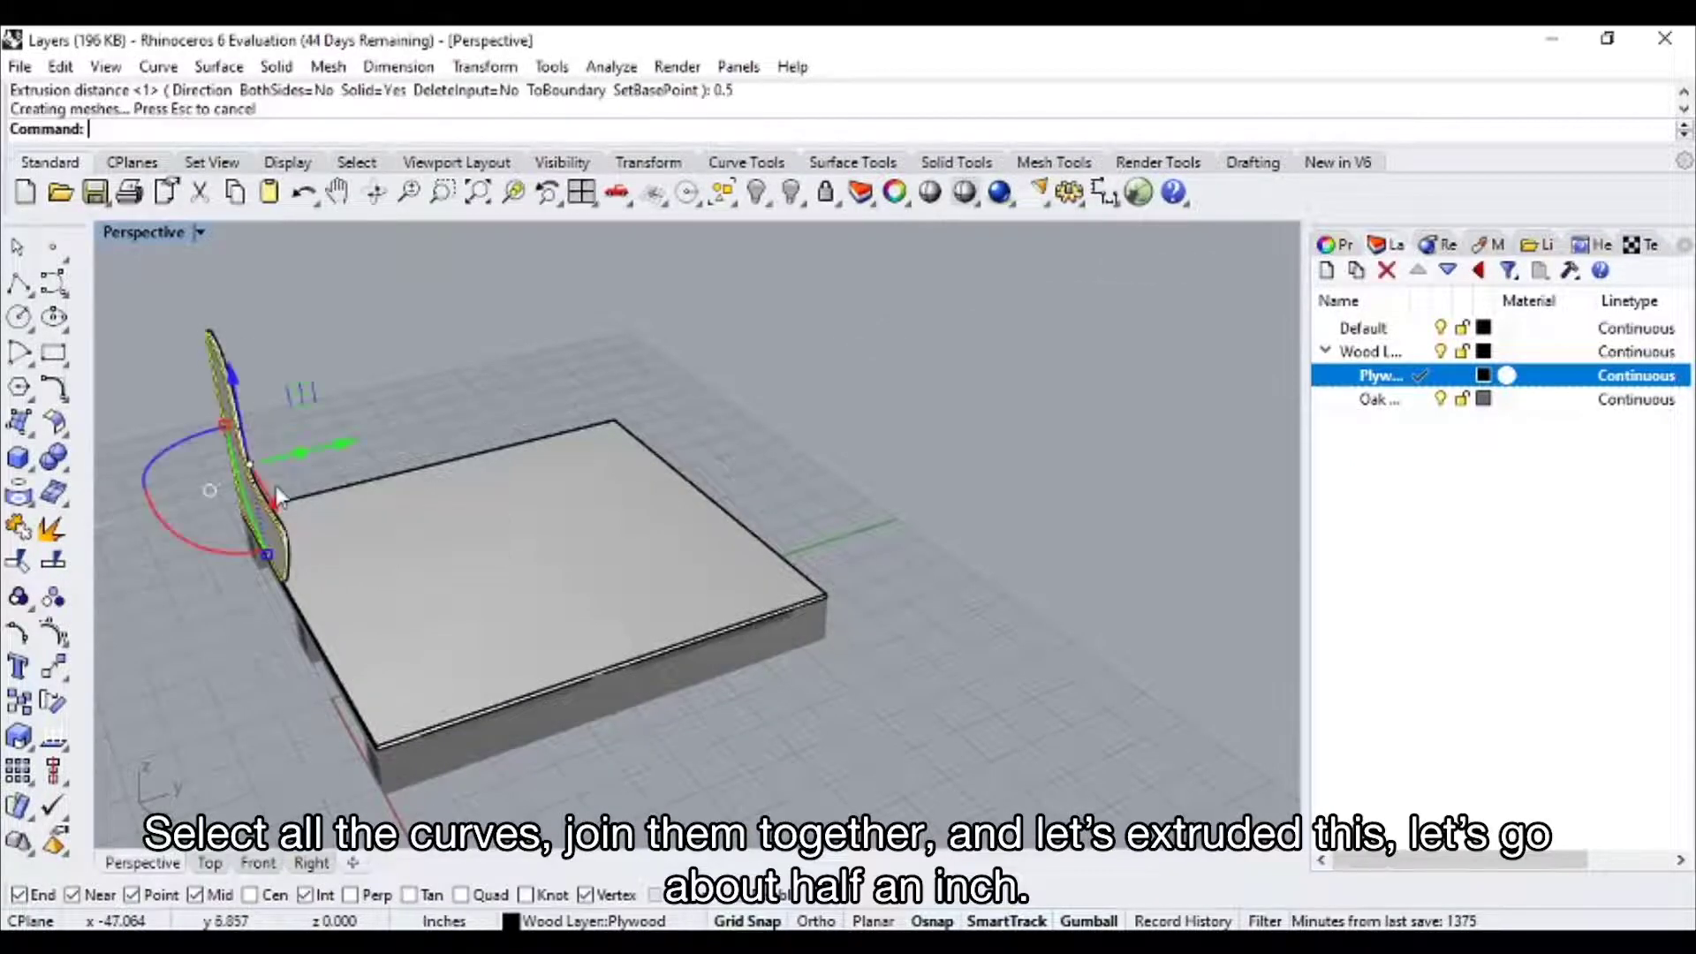
{"action": "key", "text": "Escape"}
- Mirror a copy of the bench side panel to the opposite side, with the mirror plane through the midpoints of the plywood's opposite edges
{"action": "right_click_drag", "start_coordinate": [330, 568], "coordinate": [376, 569]}
{"action": "scroll", "coordinate": [345, 607], "scroll_direction": "up", "scroll_amount": 6}
{"action": "left_click", "coordinate": [337, 512]}
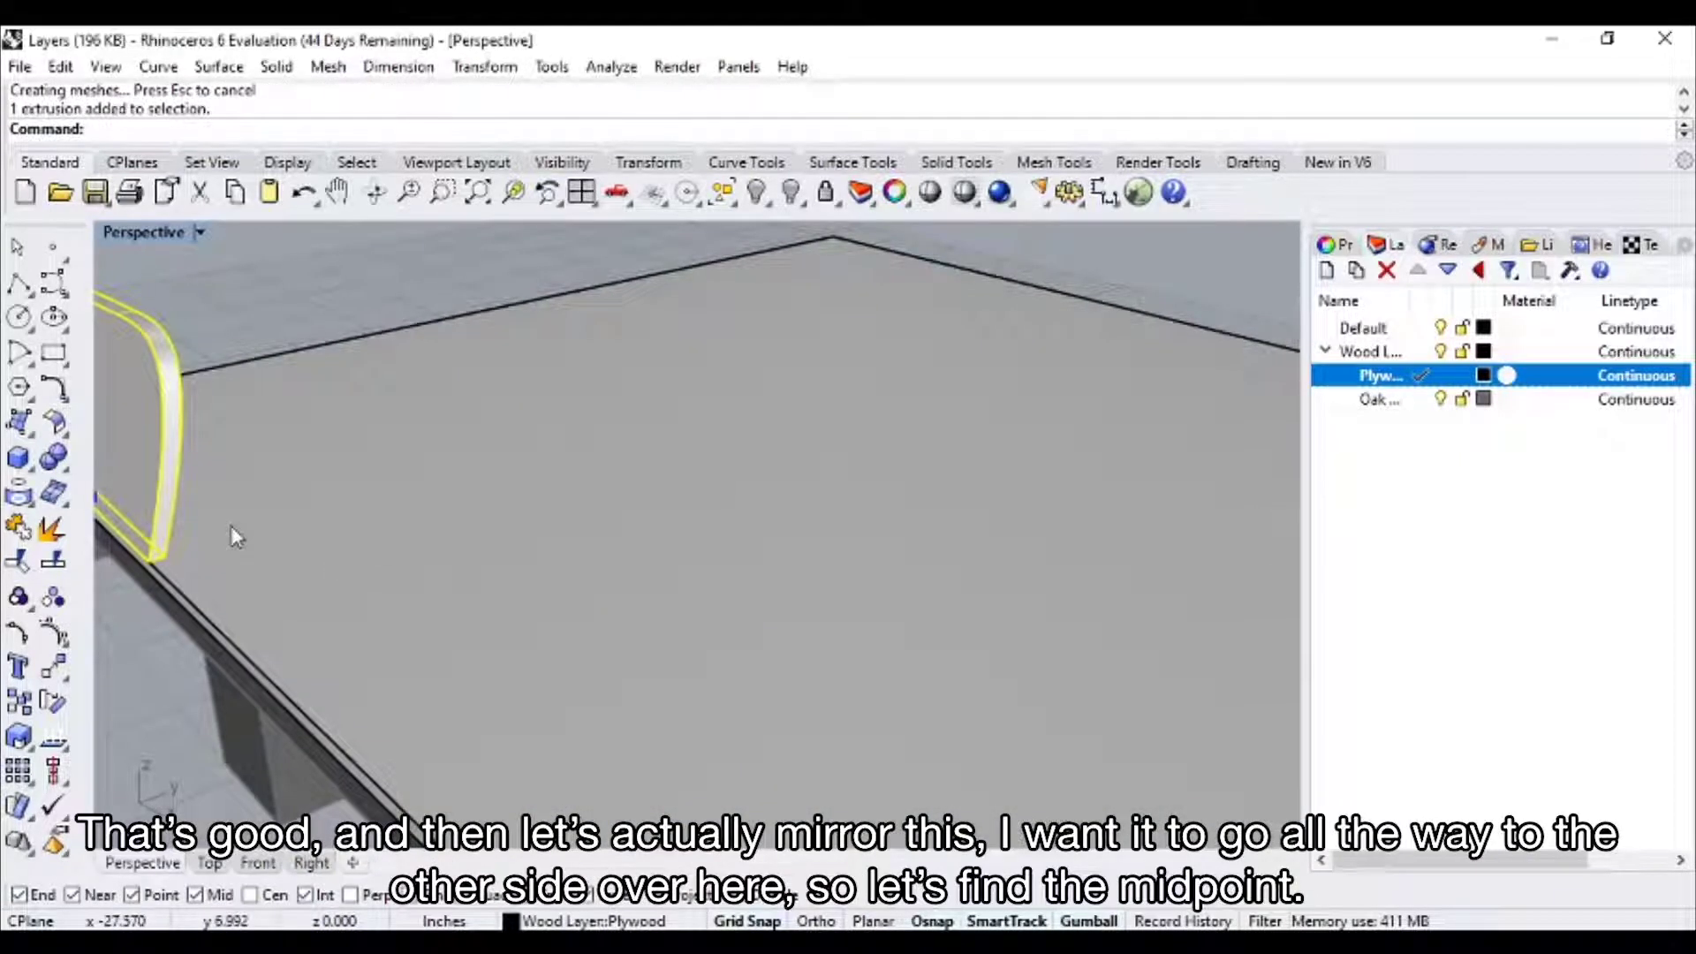
{"action": "key", "text": "Return"}
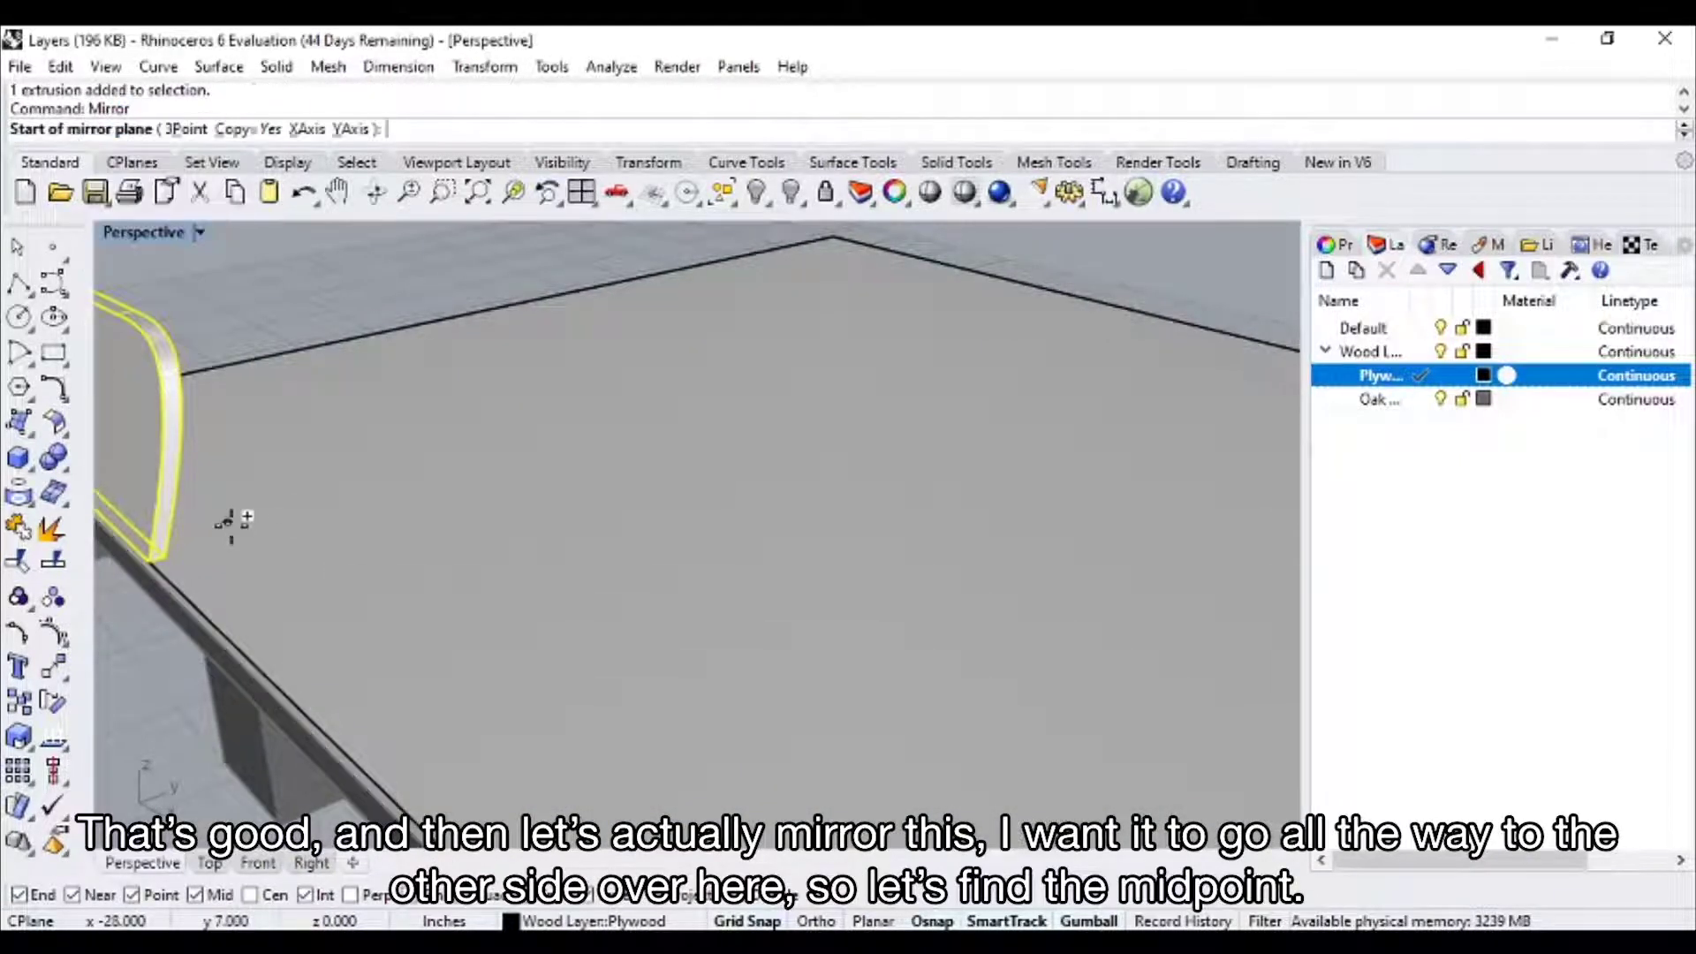
{"action": "scroll", "coordinate": [485, 447], "scroll_direction": "down", "scroll_amount": 5}
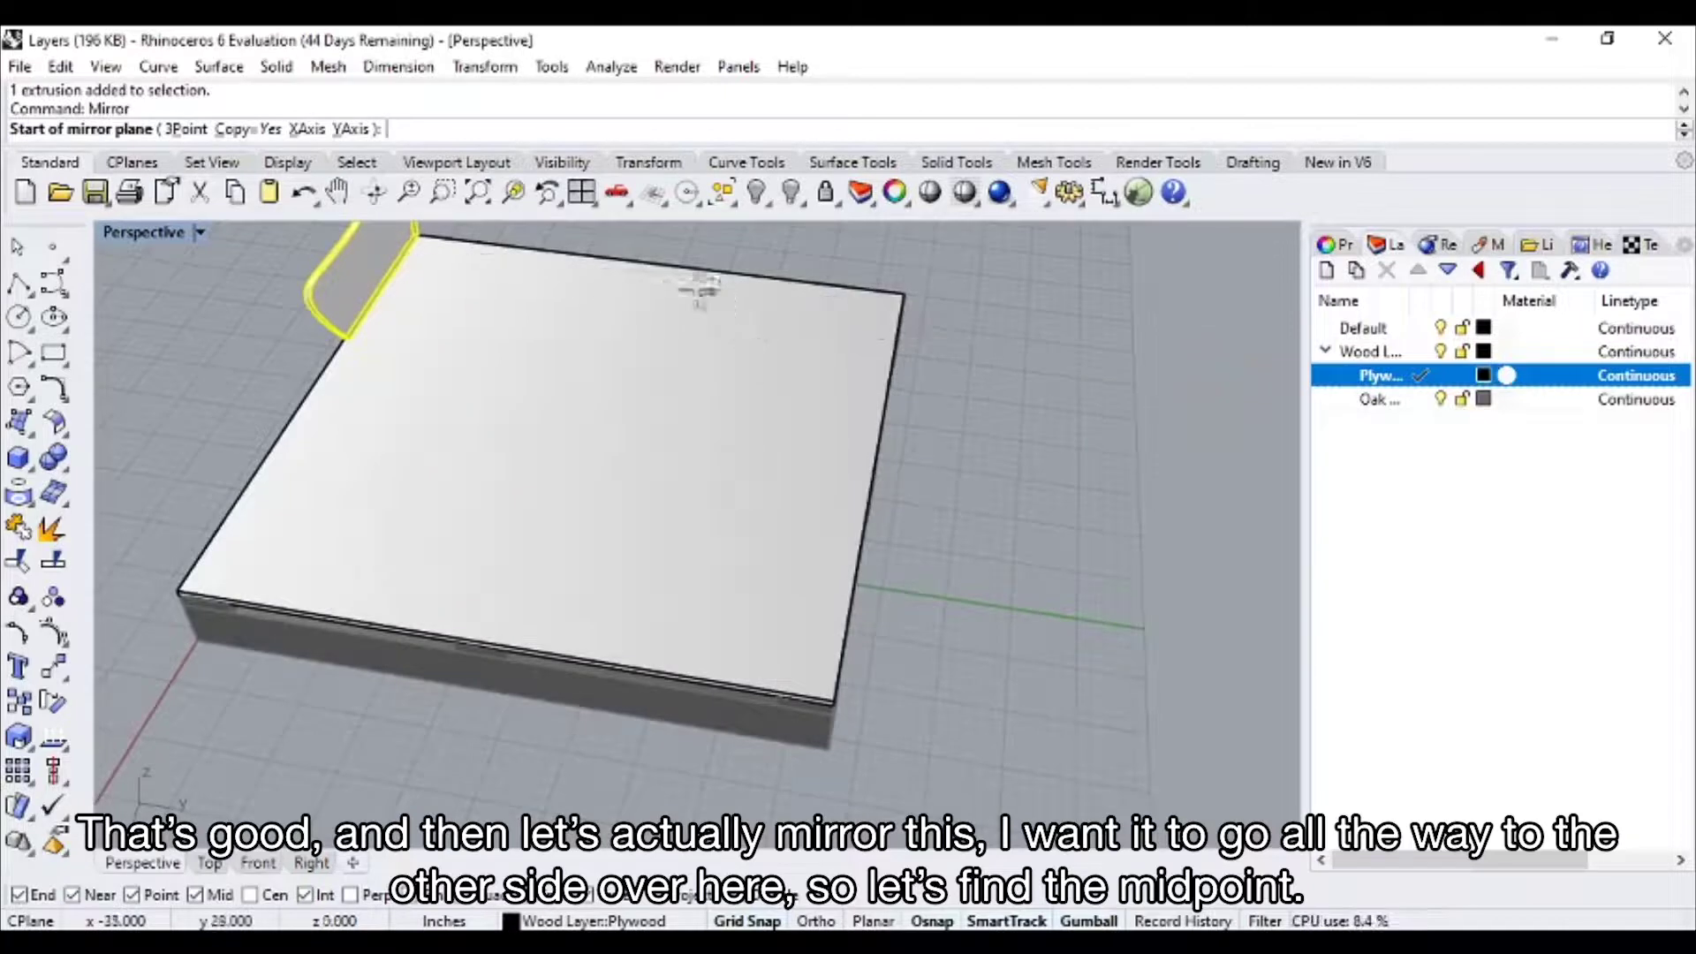
{"action": "left_click", "coordinate": [655, 262]}
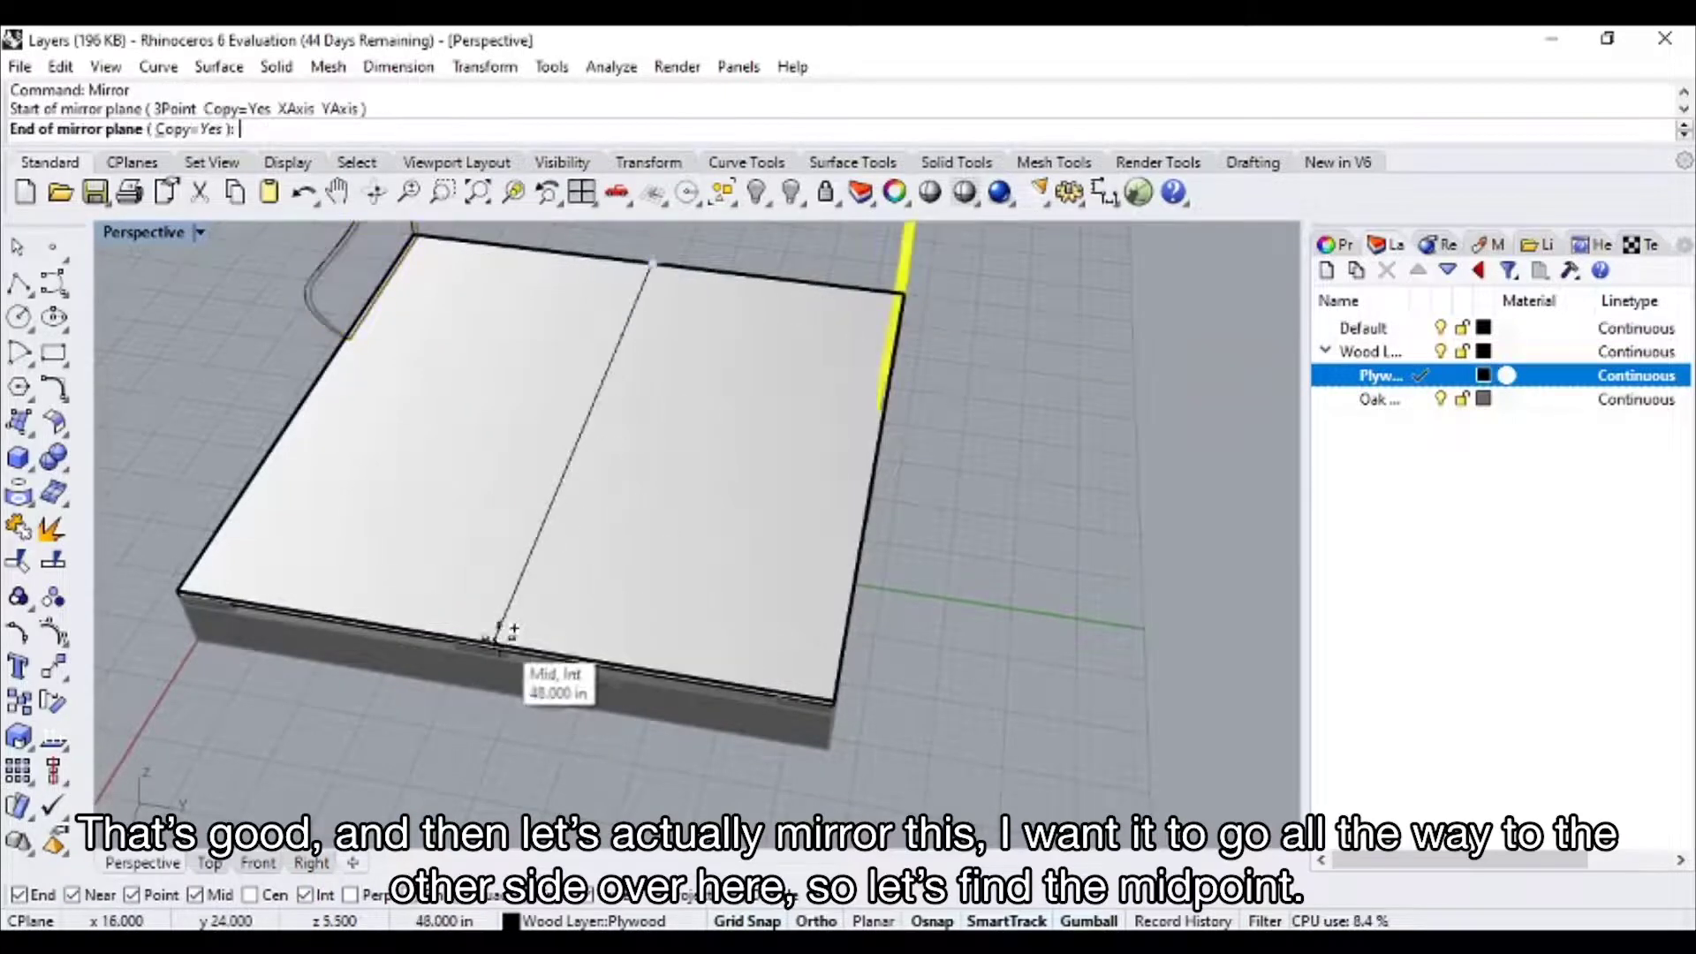
{"action": "left_click", "coordinate": [623, 669]}
- Examine the bench from several angles: the two side panels, the slats laid along their curve, and the loose slat beside the skid
{"action": "right_click_drag", "start_coordinate": [623, 670], "coordinate": [900, 586]}
{"action": "right_click_drag", "start_coordinate": [624, 644], "coordinate": [593, 470]}
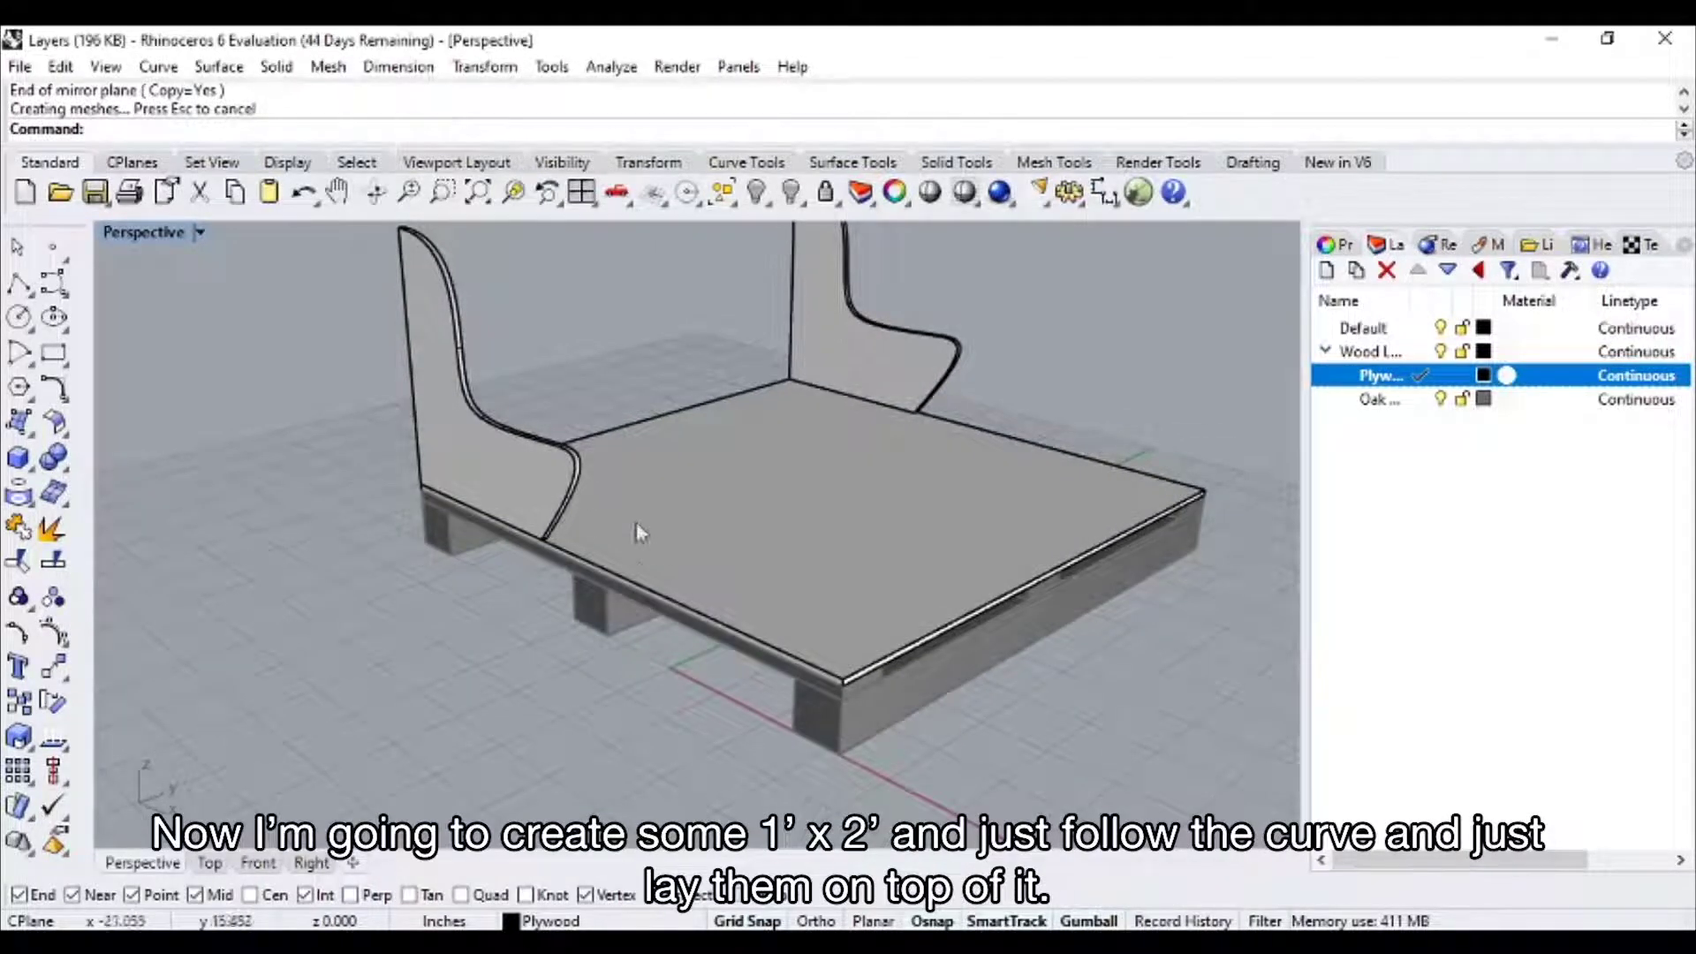
{"action": "right_click_drag", "start_coordinate": [535, 420], "coordinate": [411, 488]}
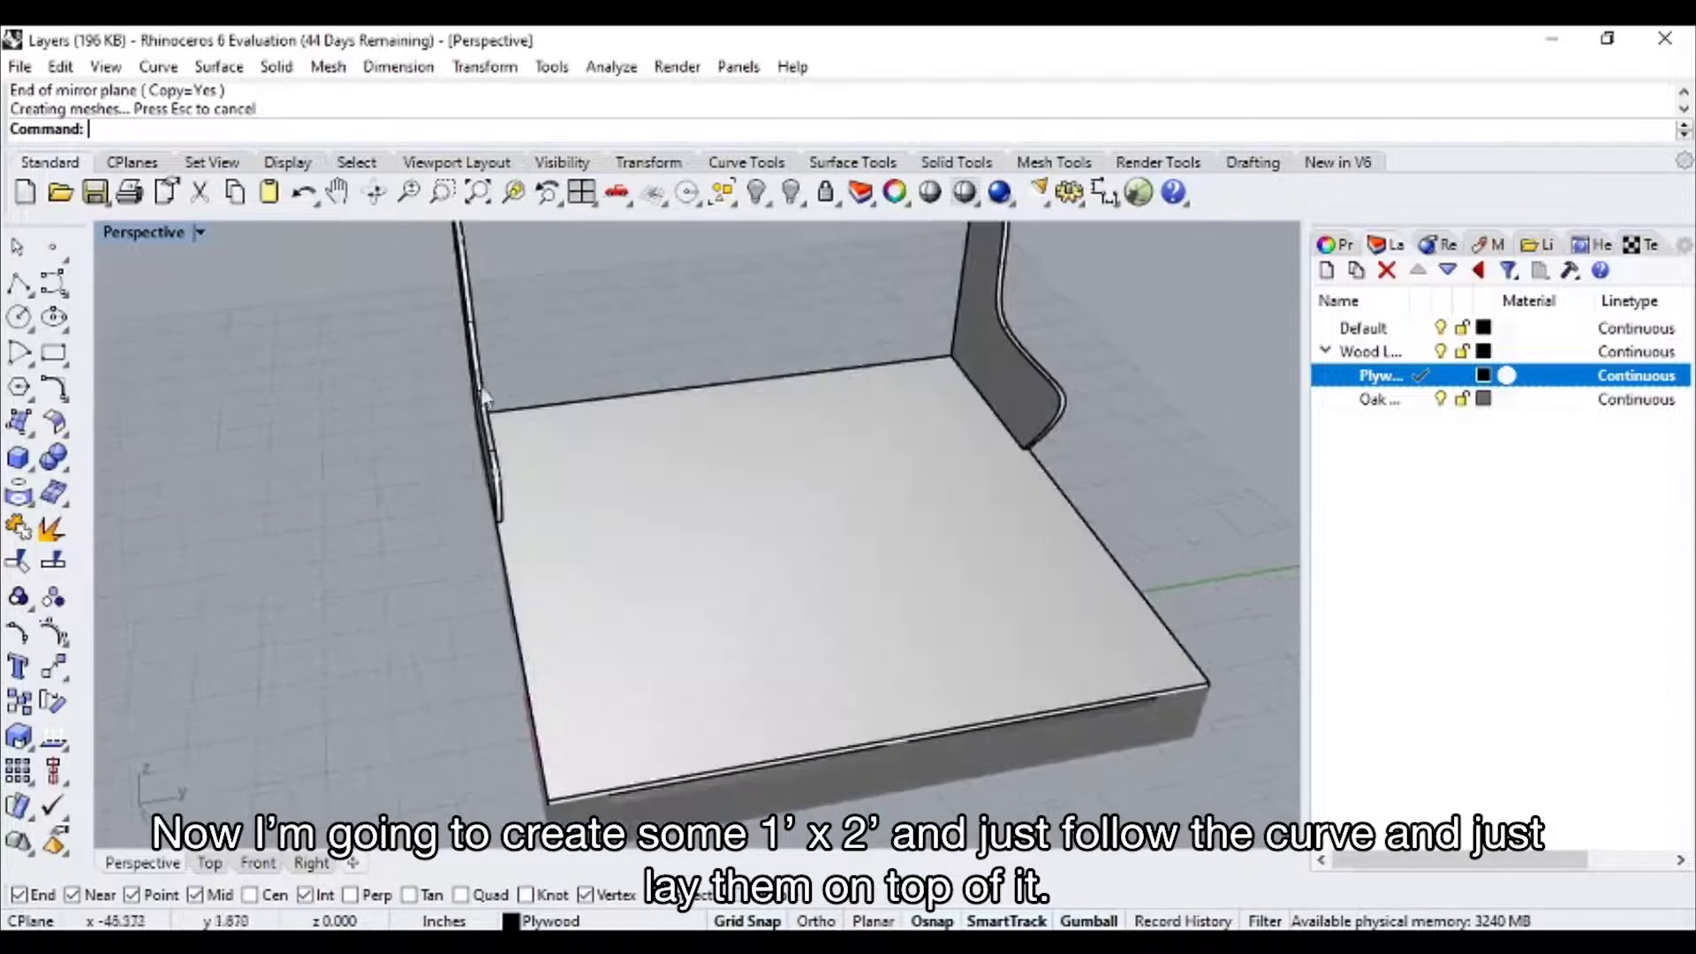
{"action": "right_click_drag", "start_coordinate": [1001, 342], "coordinate": [824, 350]}
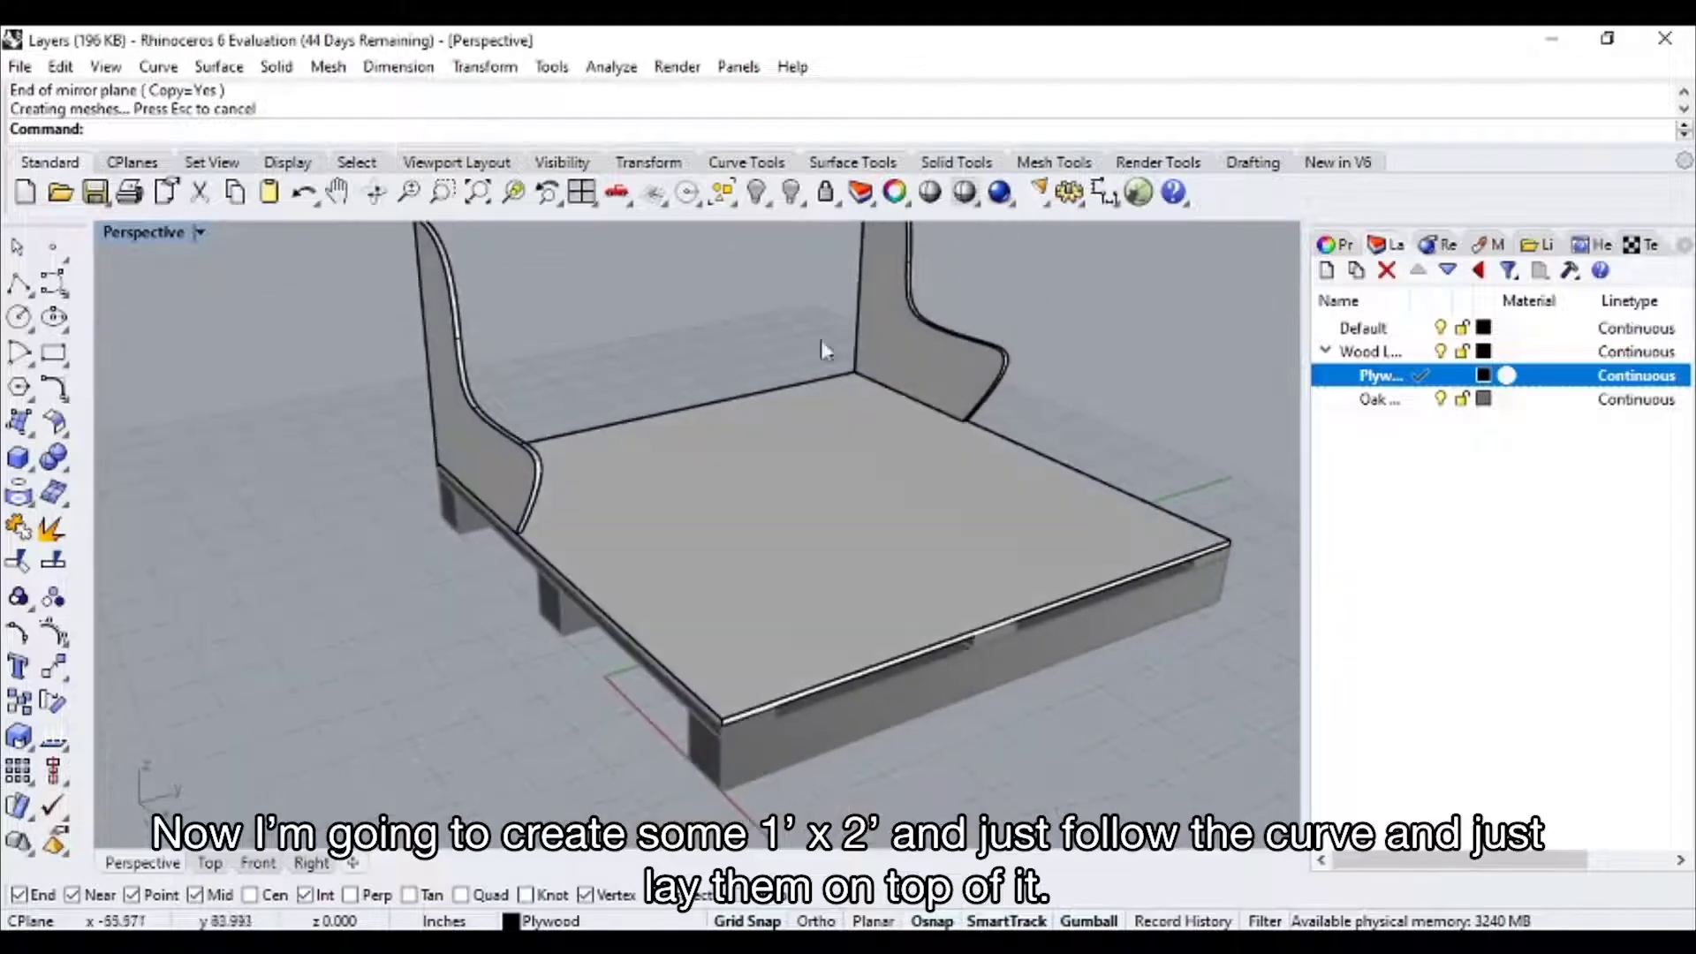
{"action": "right_click_drag", "start_coordinate": [433, 245], "coordinate": [586, 336]}
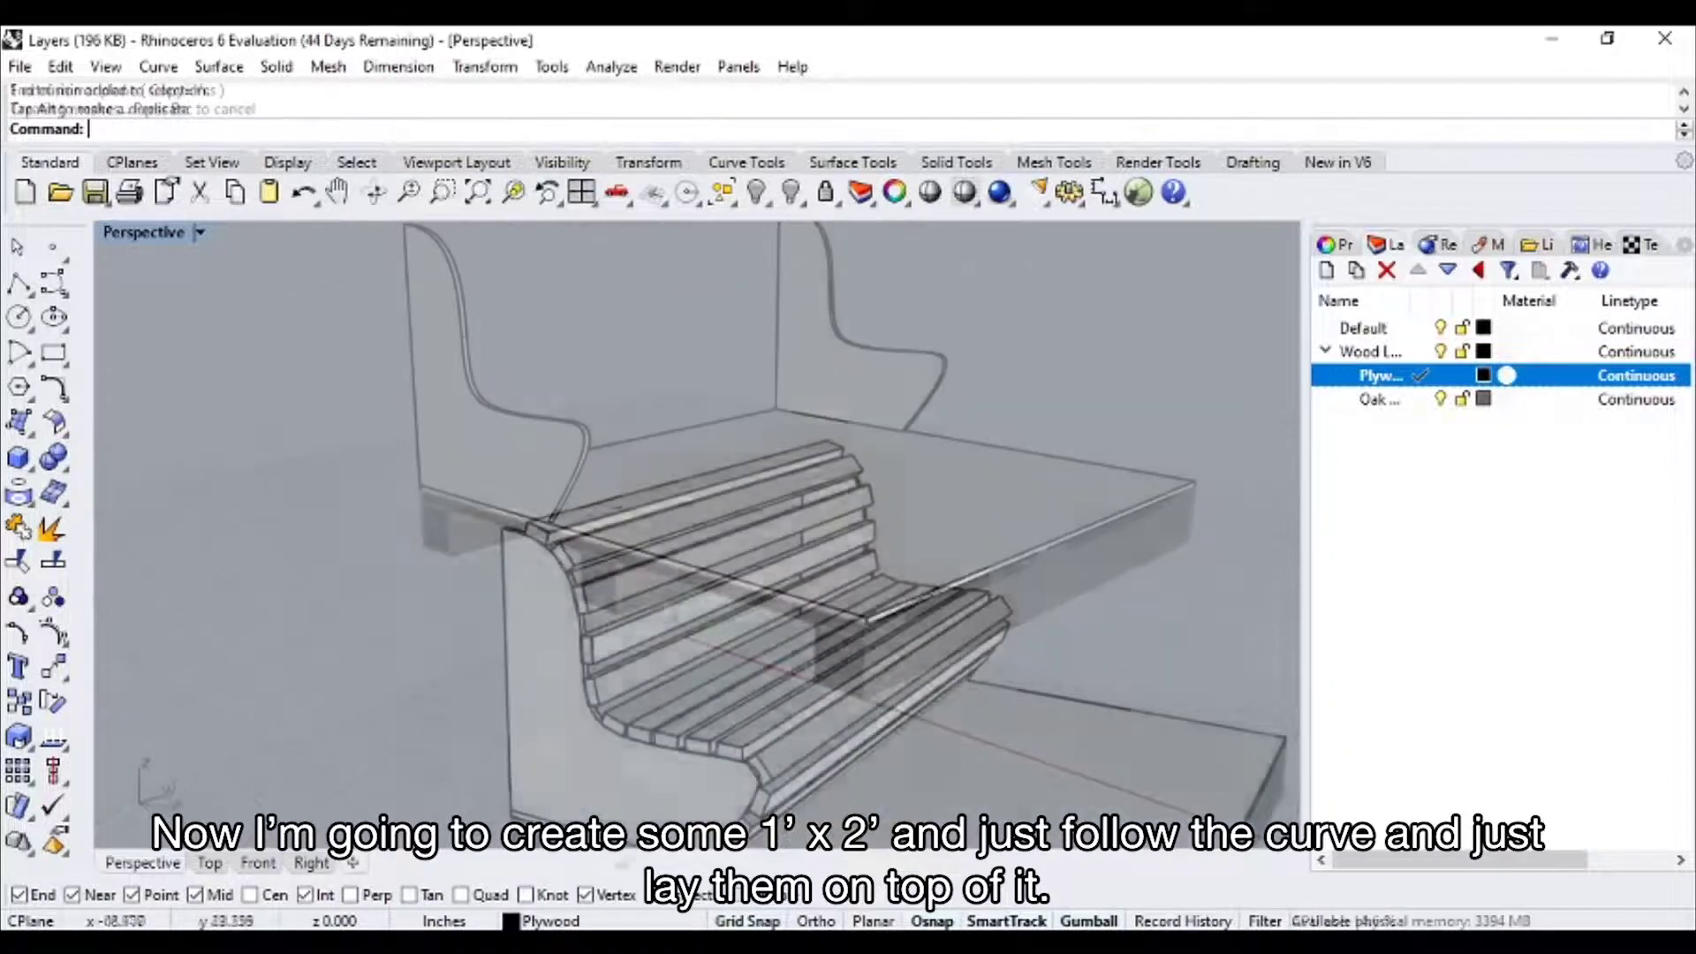
{"action": "right_click_drag", "start_coordinate": [738, 581], "coordinate": [747, 388]}
{"action": "right_click_drag", "start_coordinate": [676, 535], "coordinate": [616, 570]}
{"action": "scroll", "coordinate": [439, 583], "scroll_direction": "up", "scroll_amount": 8}
{"action": "scroll", "coordinate": [491, 572], "scroll_direction": "down", "scroll_amount": 10}
{"action": "right_click_drag", "start_coordinate": [492, 578], "coordinate": [633, 596], "text": "shift"}
{"action": "scroll", "coordinate": [562, 682], "scroll_direction": "up", "scroll_amount": 5}
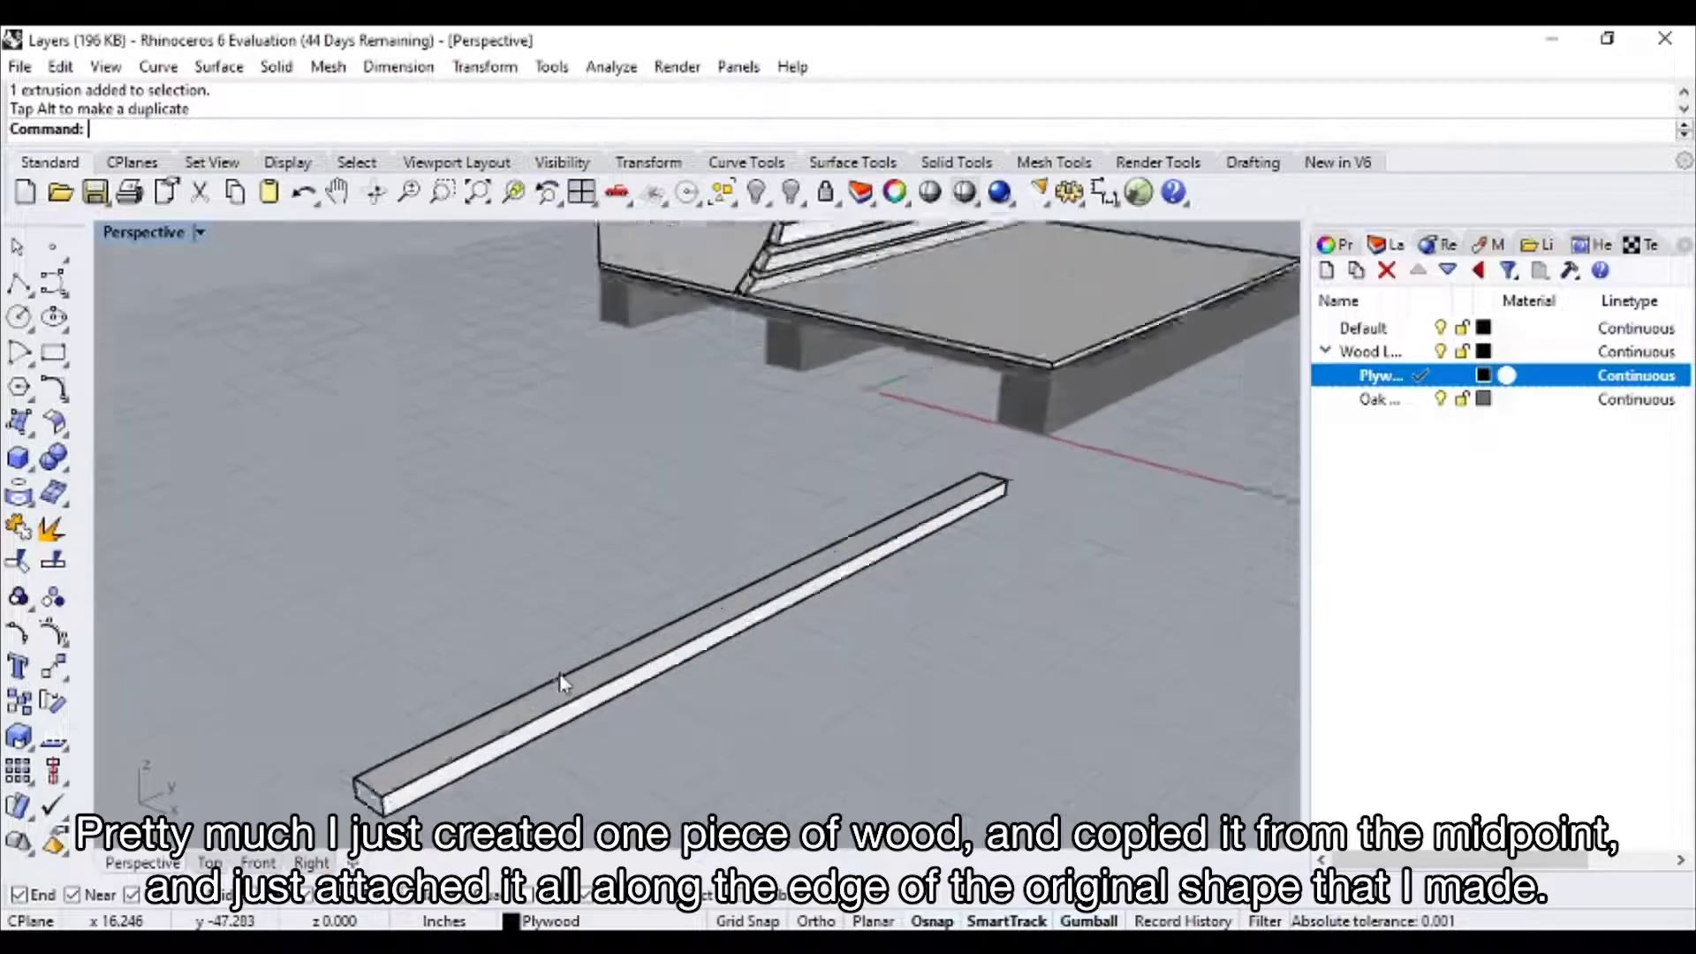
{"action": "scroll", "coordinate": [645, 566], "scroll_direction": "down", "scroll_amount": 10}
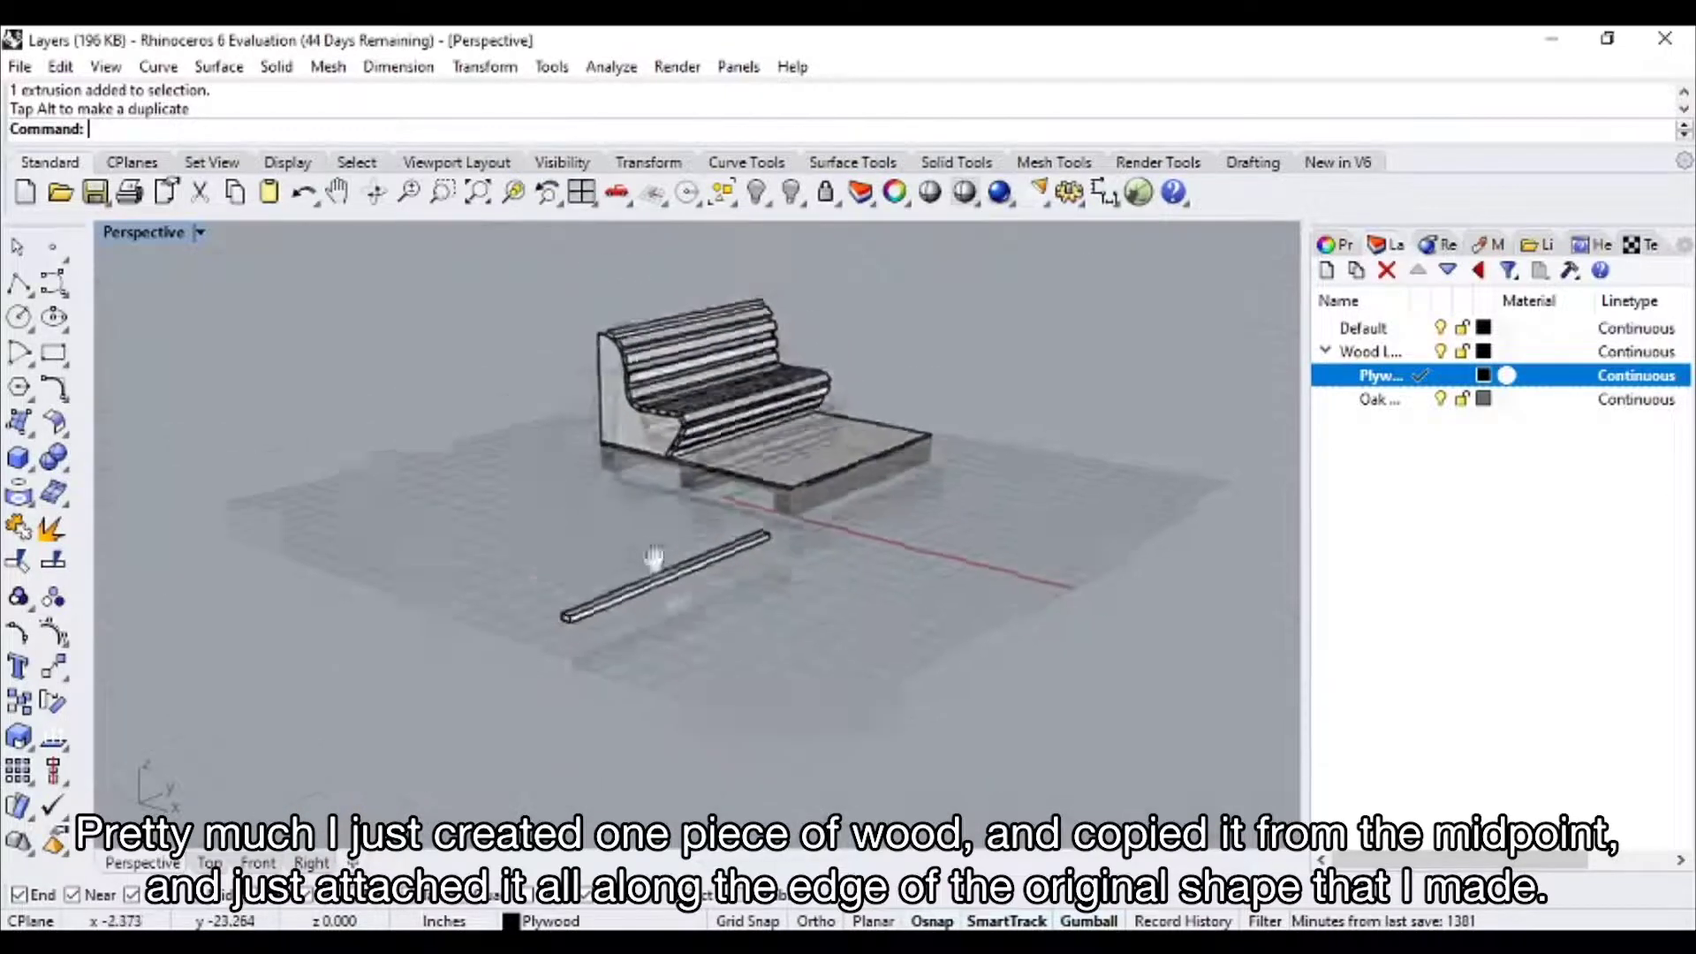
{"action": "scroll", "coordinate": [707, 557], "scroll_direction": "up", "scroll_amount": 6}
{"action": "right_click_drag", "start_coordinate": [757, 594], "coordinate": [832, 511]}
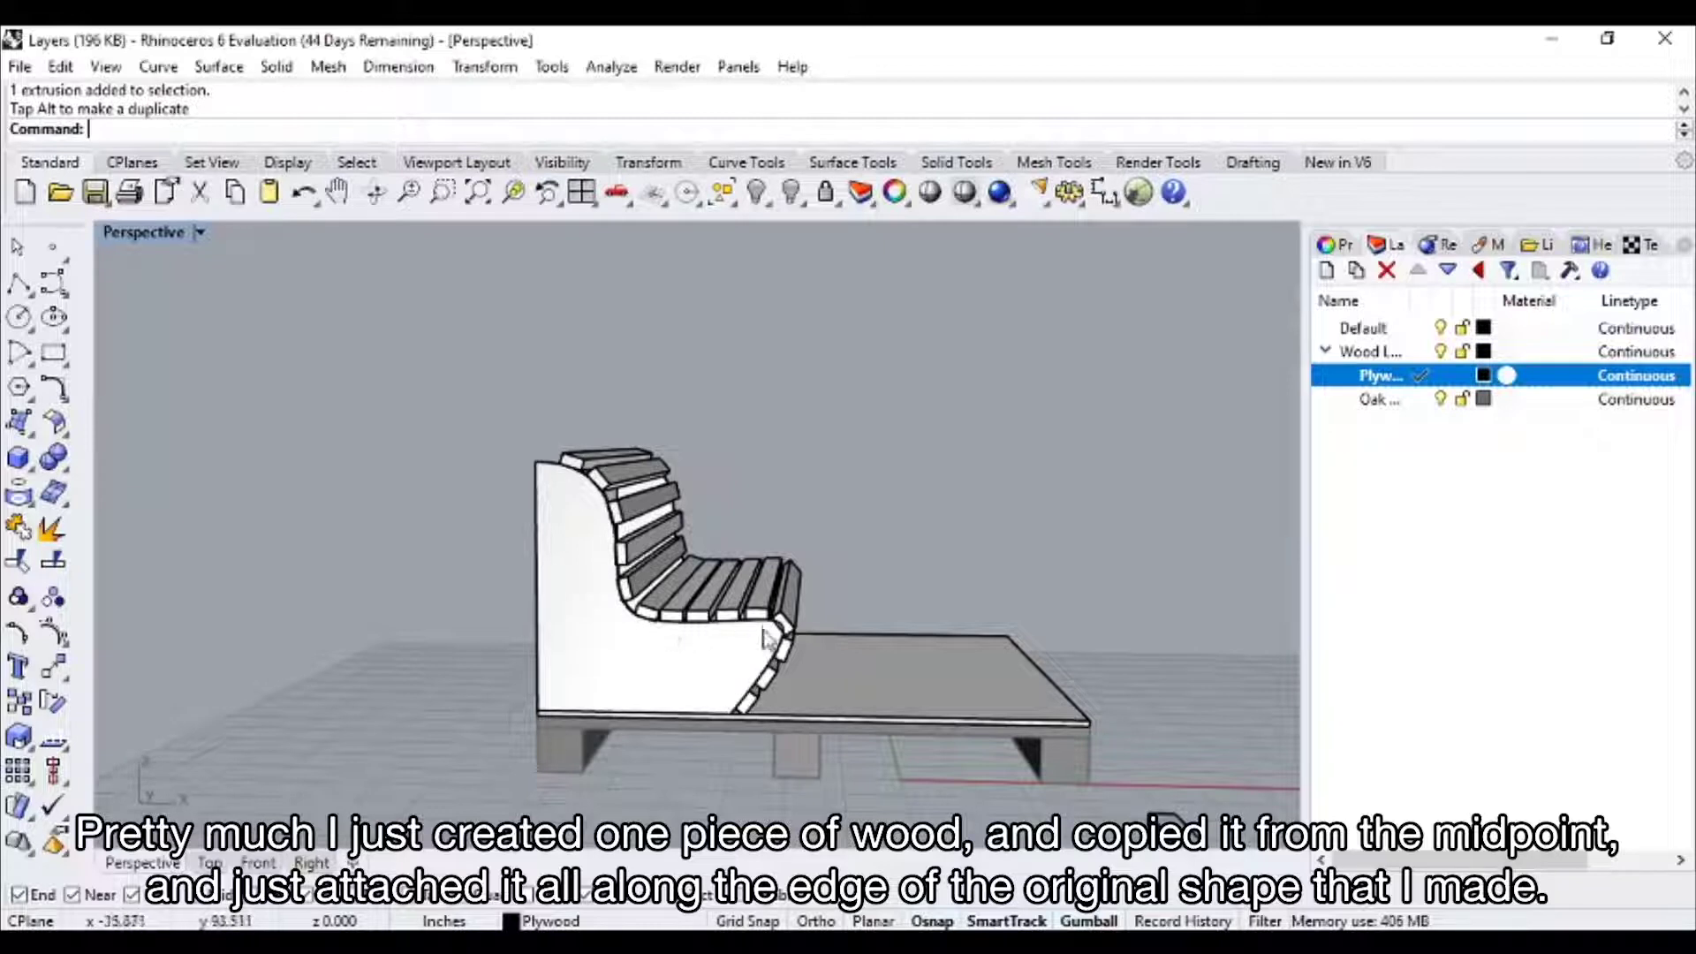
- Copy the bench's uppermost slat from its bottom edge midpoint to the side panel's top curve near the back corner
{"action": "scroll", "coordinate": [649, 504], "scroll_direction": "down", "scroll_amount": 3}
{"action": "right_click_drag", "start_coordinate": [632, 491], "coordinate": [652, 663], "text": "shift"}
{"action": "scroll", "coordinate": [656, 746], "scroll_direction": "up", "scroll_amount": 5}
{"action": "left_click", "coordinate": [644, 661]}
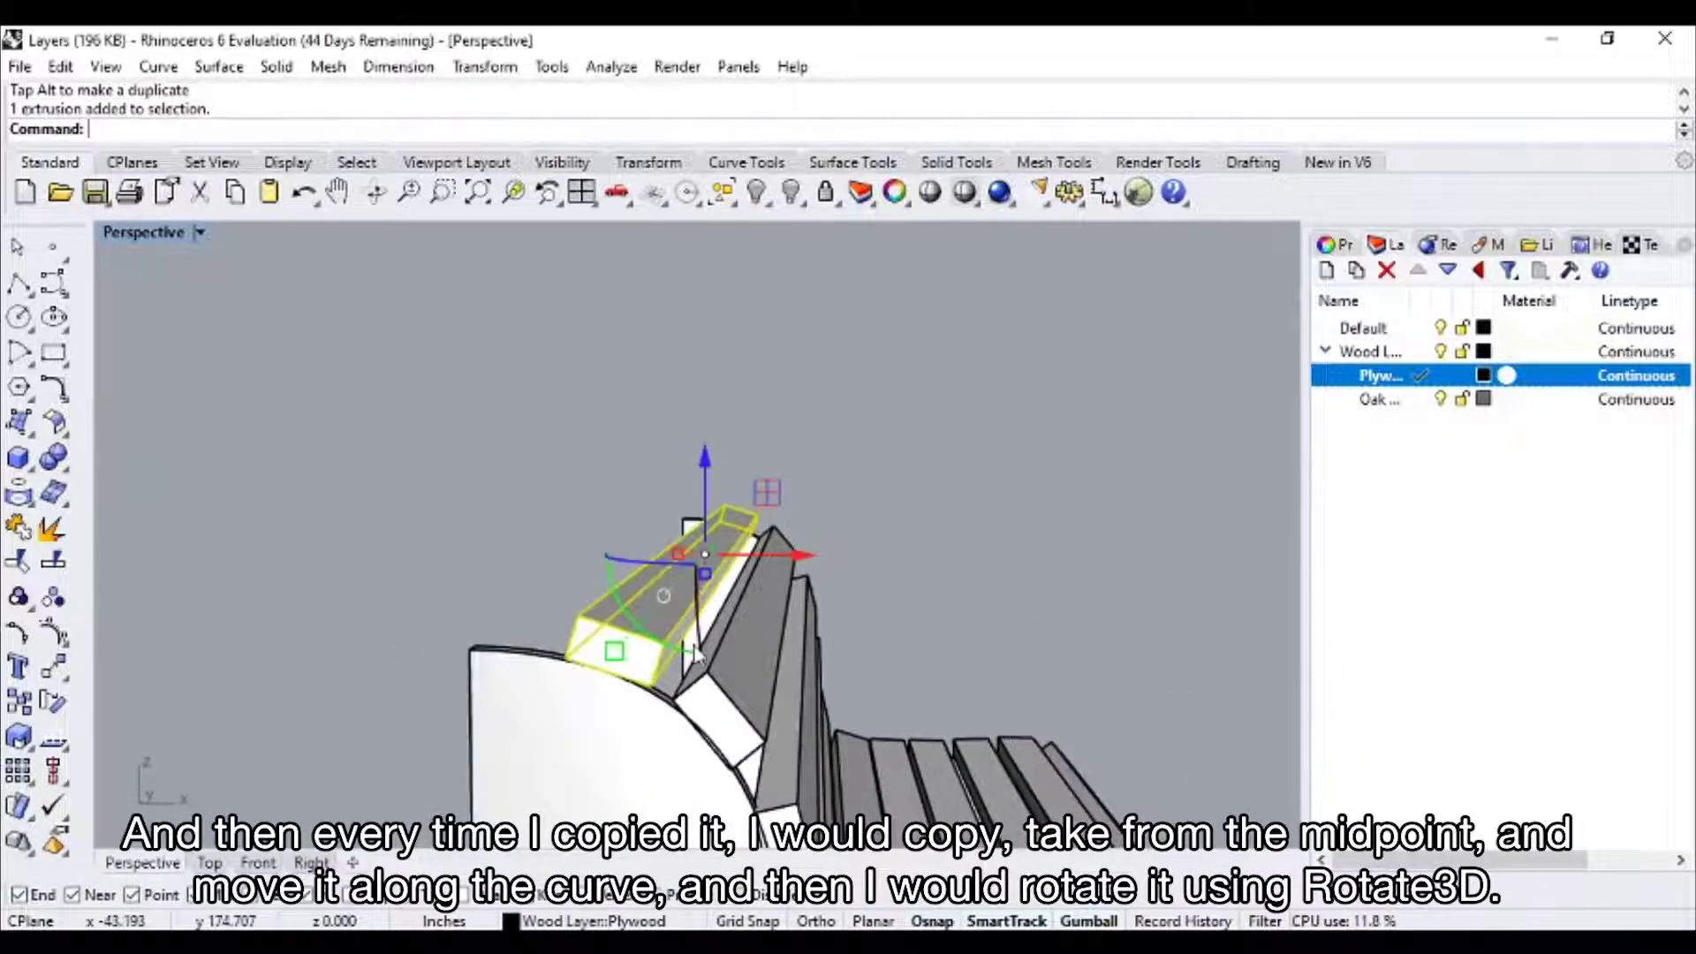
{"action": "type", "text": "copy"}
{"action": "key", "text": "Return"}
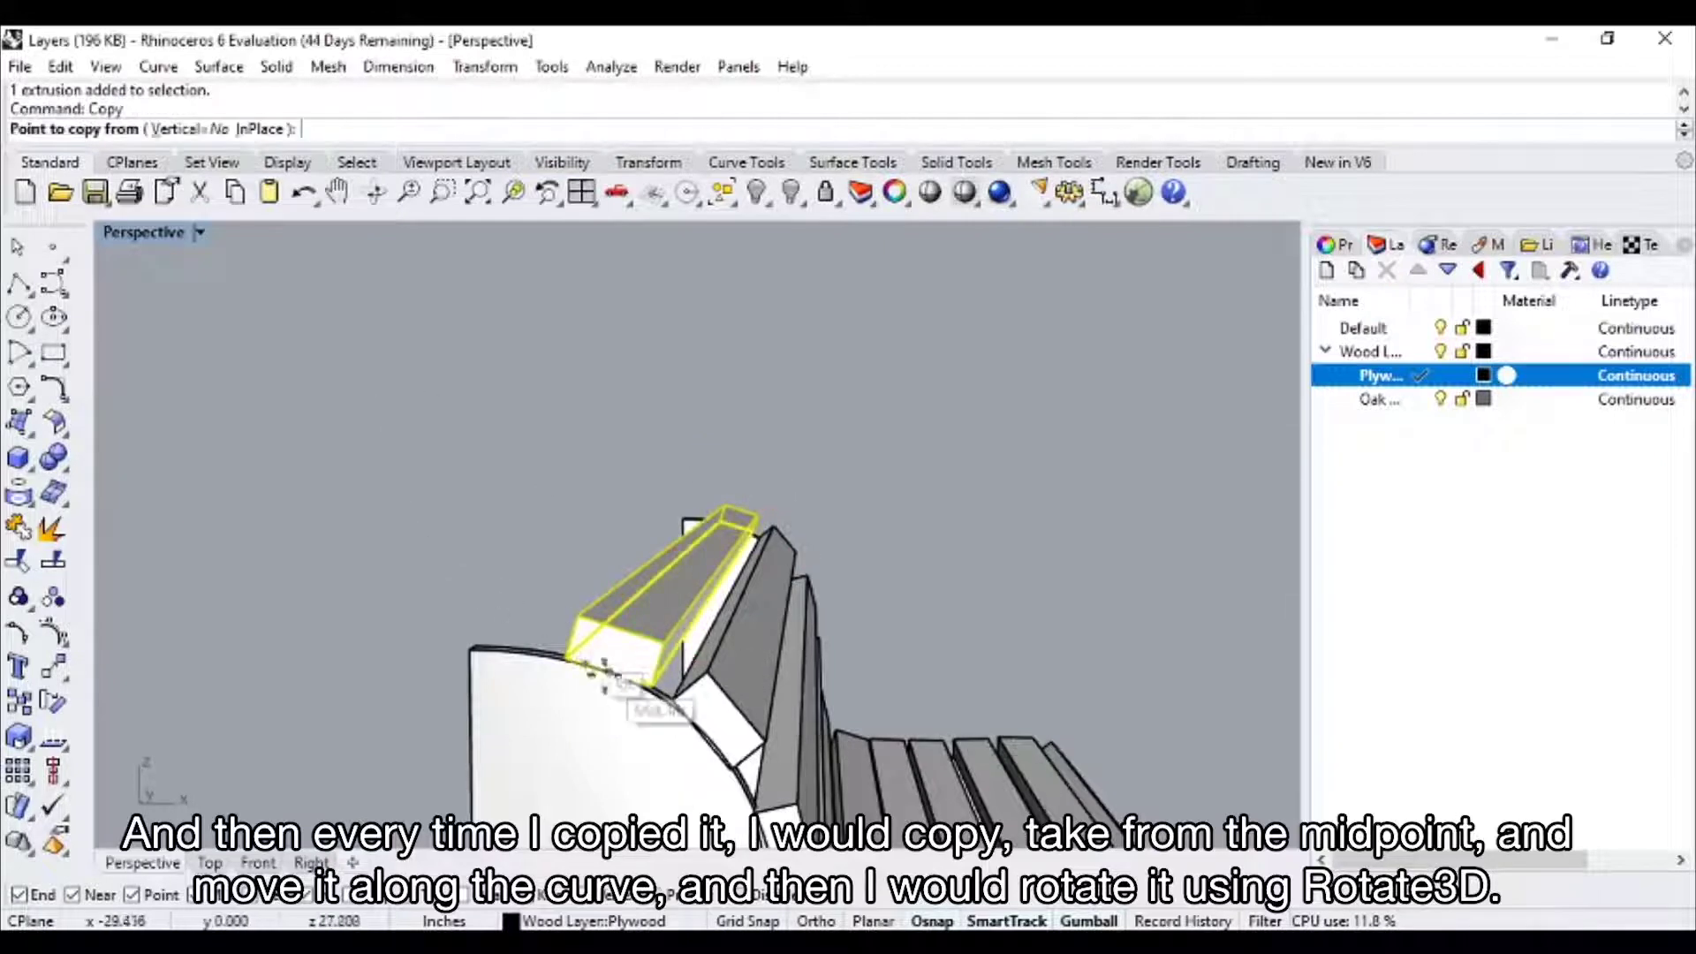
{"action": "left_click", "coordinate": [607, 674]}
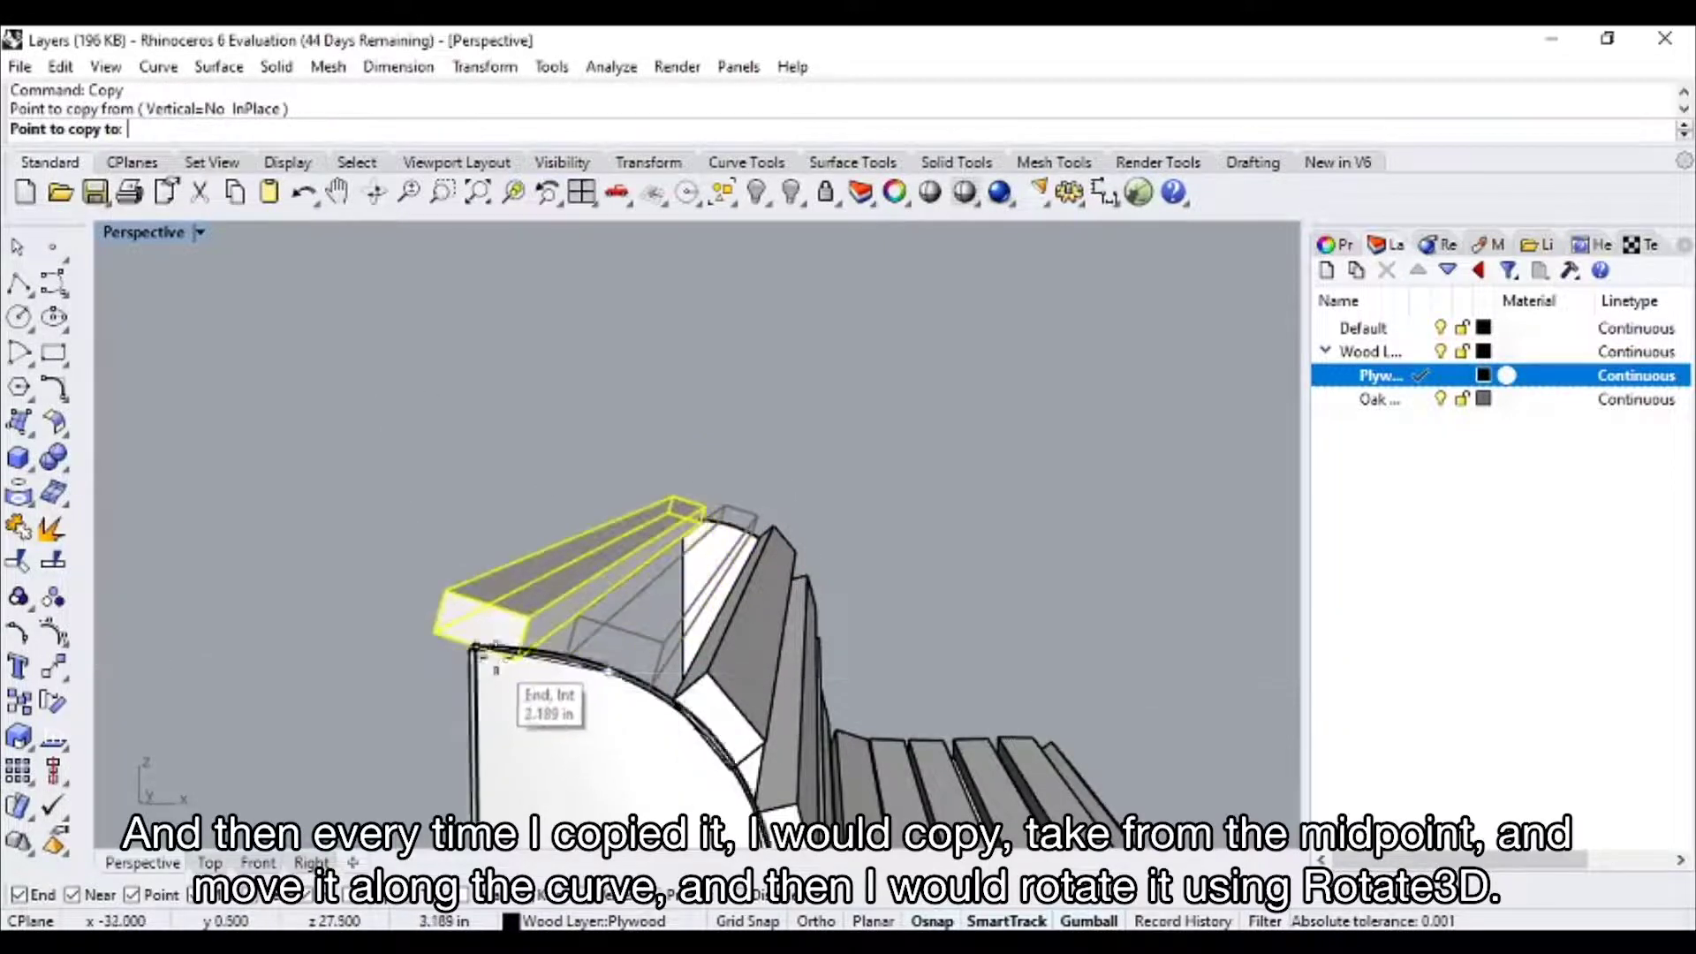
{"action": "left_click", "coordinate": [512, 658]}
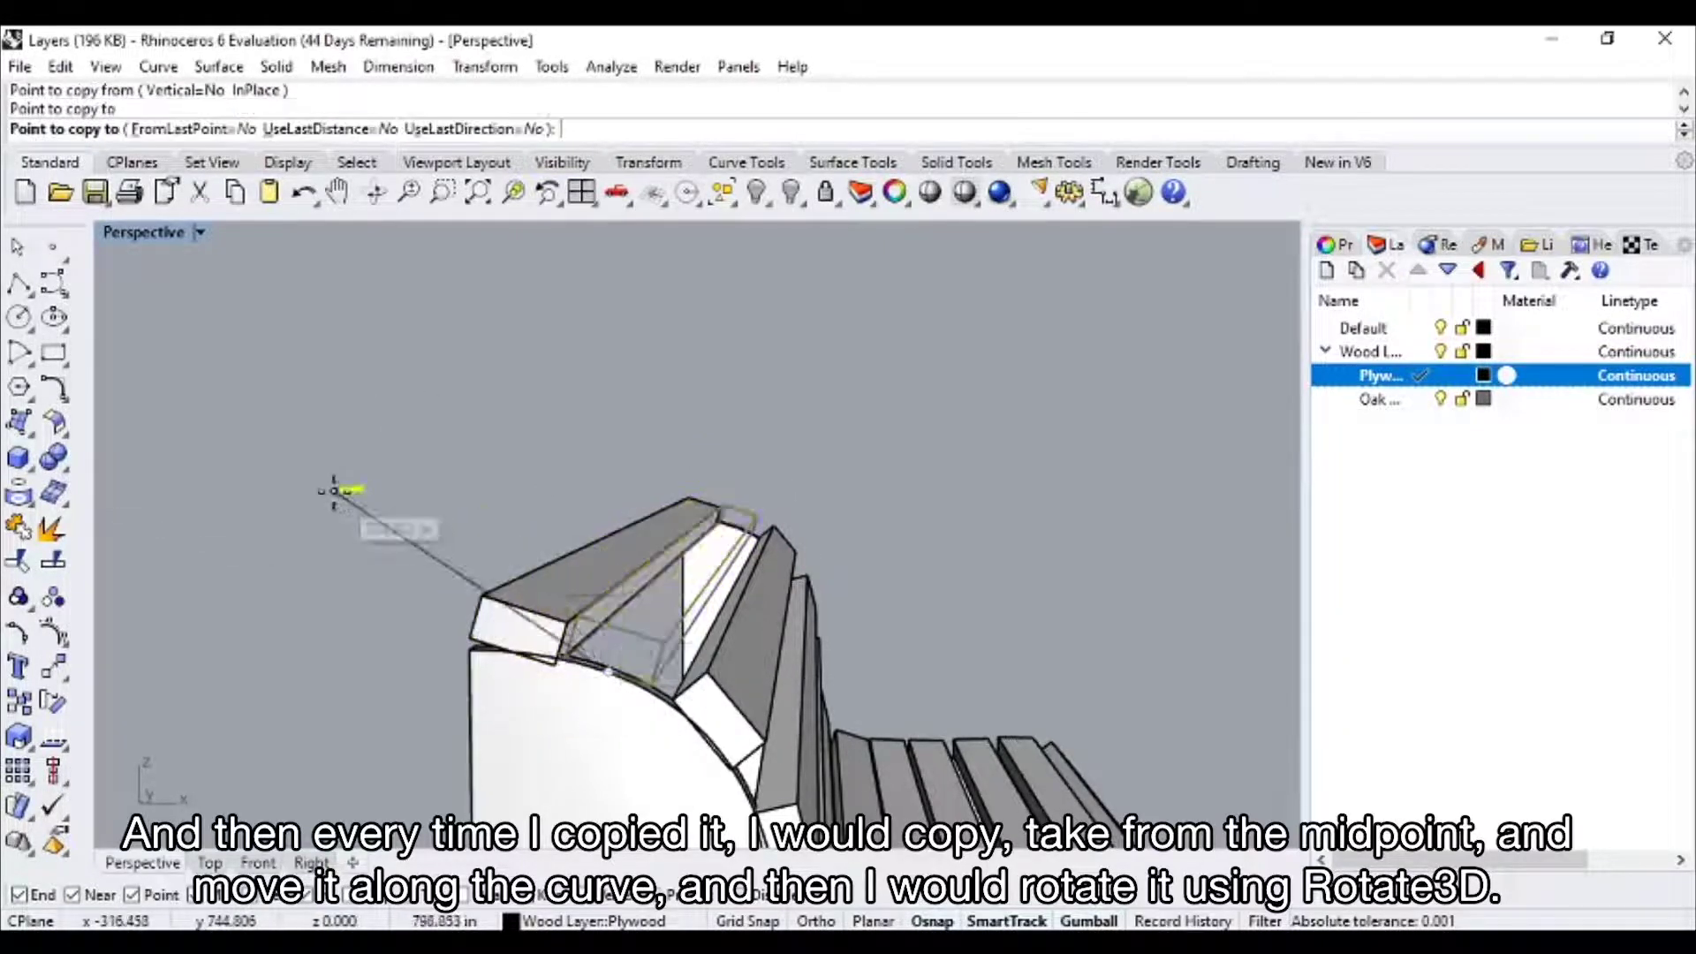
{"action": "key", "text": "Return"}
- Rotate the copied top slat with Rotate3D about its bottom midpoint axis, snapping its end onto the side panel's top edge
{"action": "right_click_drag", "start_coordinate": [591, 612], "coordinate": [732, 682]}
{"action": "right_click_drag", "start_coordinate": [732, 682], "coordinate": [684, 616], "text": "shift"}
{"action": "left_click", "coordinate": [459, 583]}
{"action": "right_click_drag", "start_coordinate": [477, 592], "coordinate": [537, 595]}
{"action": "left_click", "coordinate": [539, 579]}
{"action": "left_click", "coordinate": [550, 570]}
{"action": "left_click", "coordinate": [546, 573]}
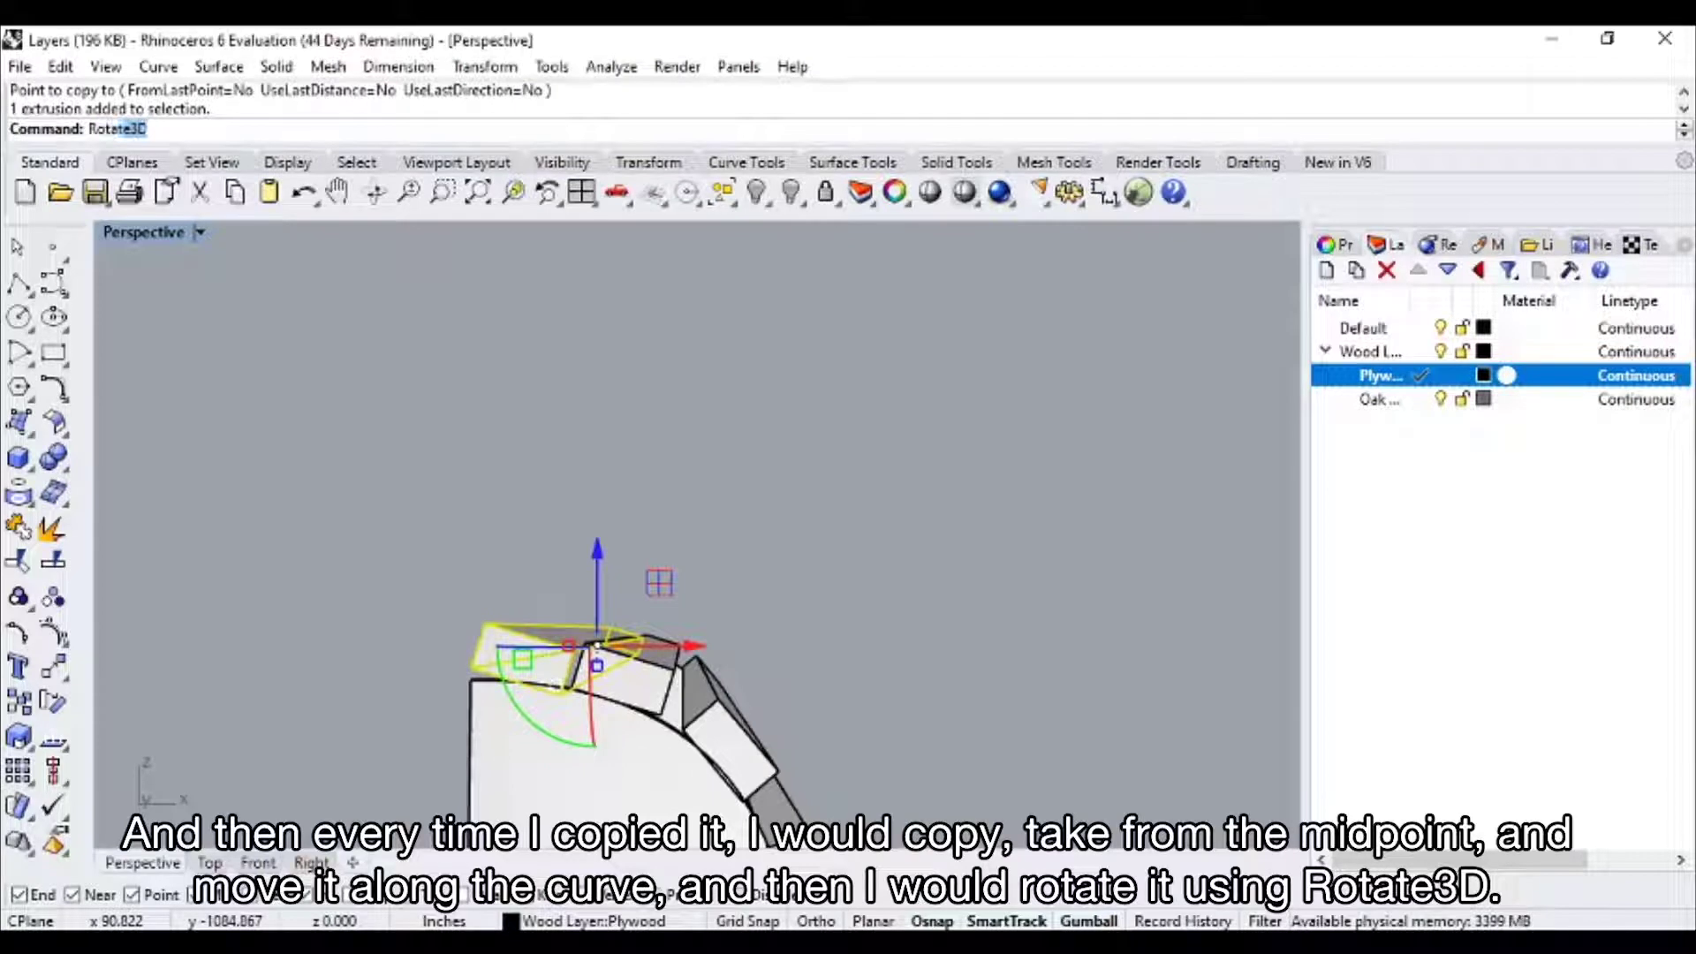
{"action": "key", "text": "Return"}
{"action": "mouse_move", "coordinate": [541, 595]}
{"action": "right_mouse_down"}
{"action": "mouse_move", "coordinate": [604, 681]}
{"action": "mouse_move", "coordinate": [562, 616]}
{"action": "right_mouse_up"}
{"action": "left_click", "coordinate": [566, 617]}
{"action": "right_click_drag", "start_coordinate": [723, 502], "coordinate": [676, 707]}
{"action": "left_click", "coordinate": [439, 489]}
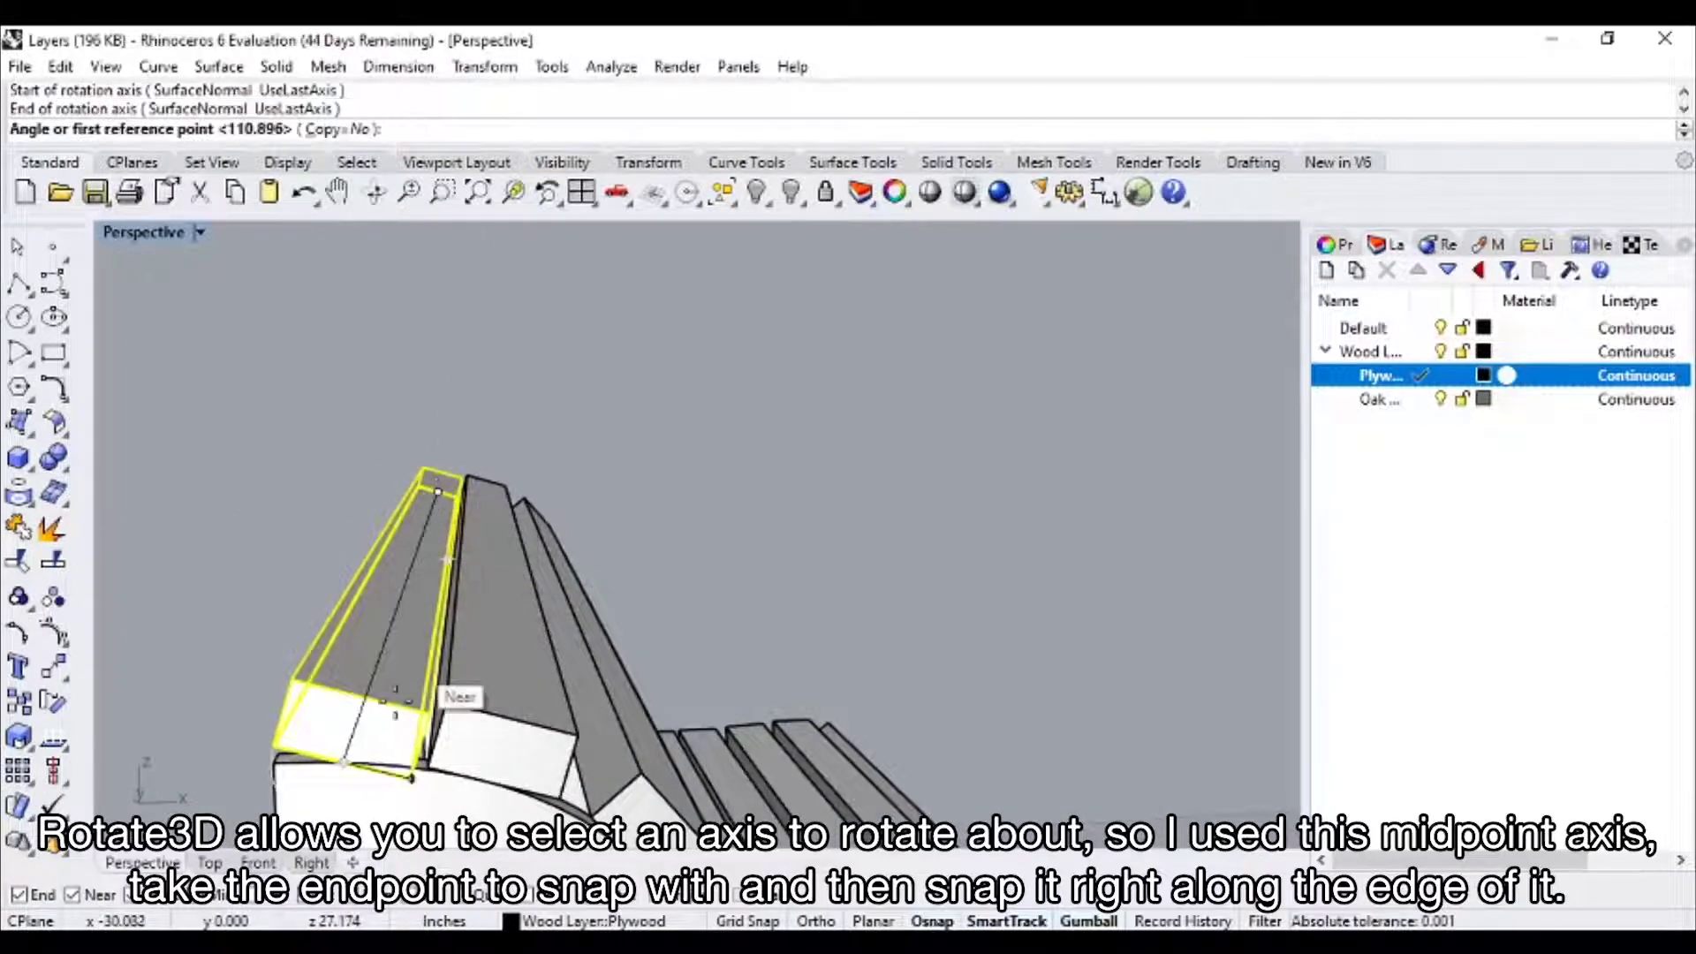
{"action": "left_click", "coordinate": [269, 738]}
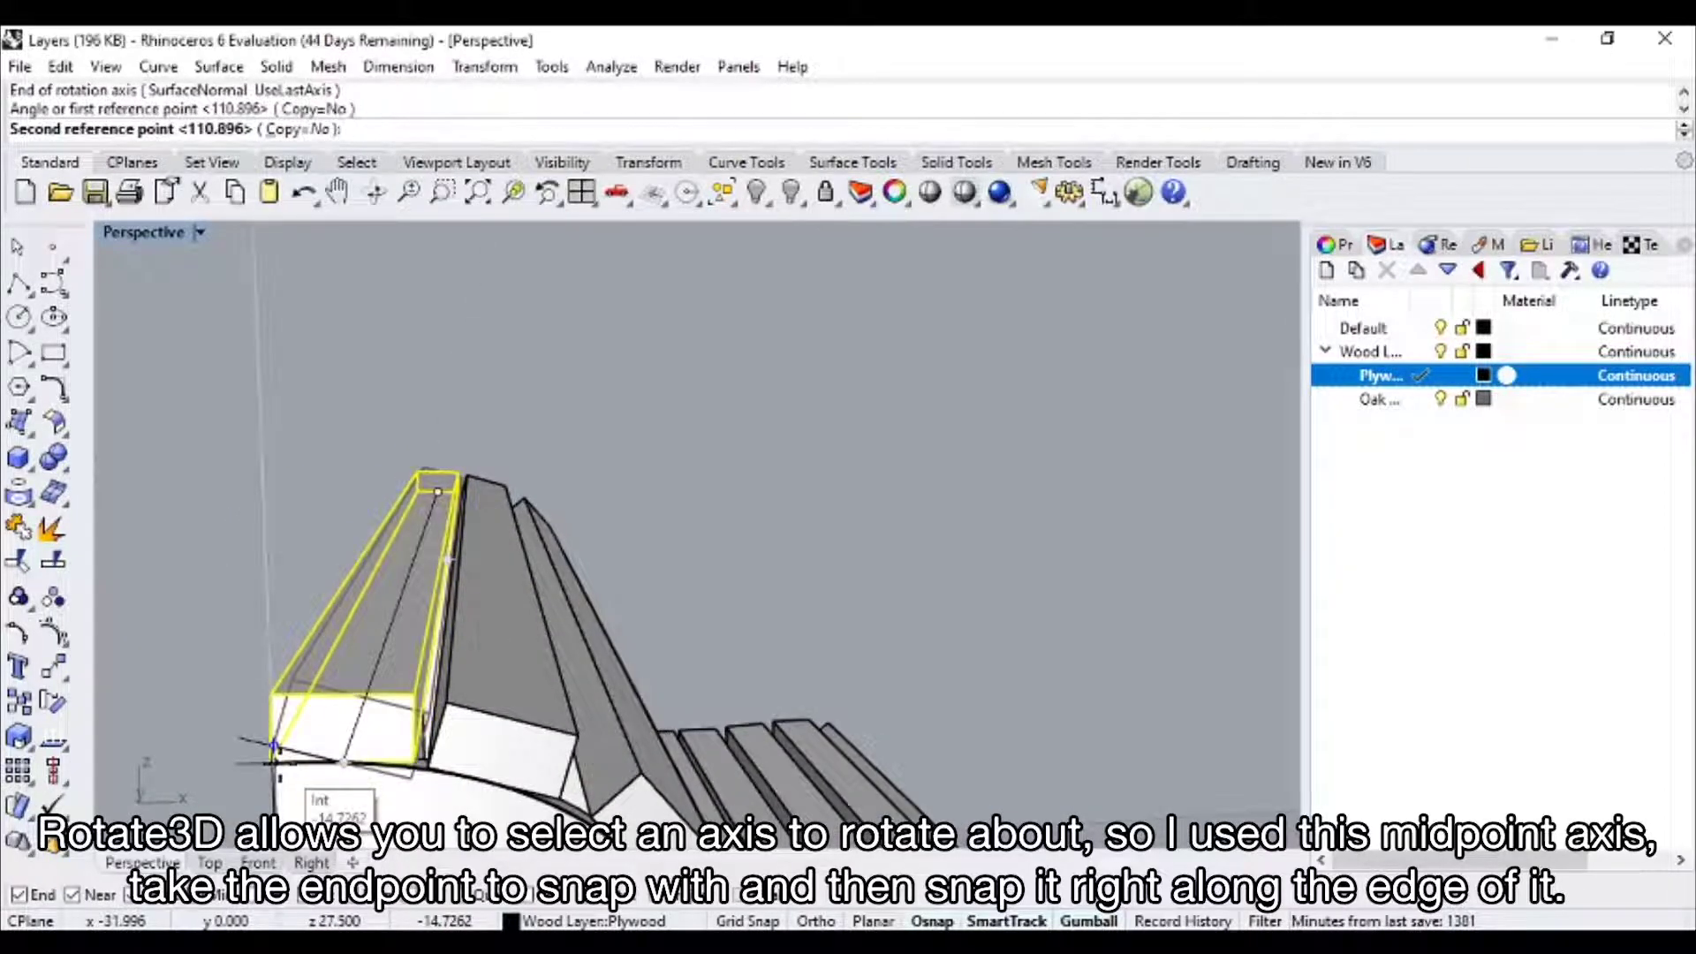
{"action": "left_click", "coordinate": [279, 763]}
{"action": "scroll", "coordinate": [182, 661], "scroll_direction": "down", "scroll_amount": 7}
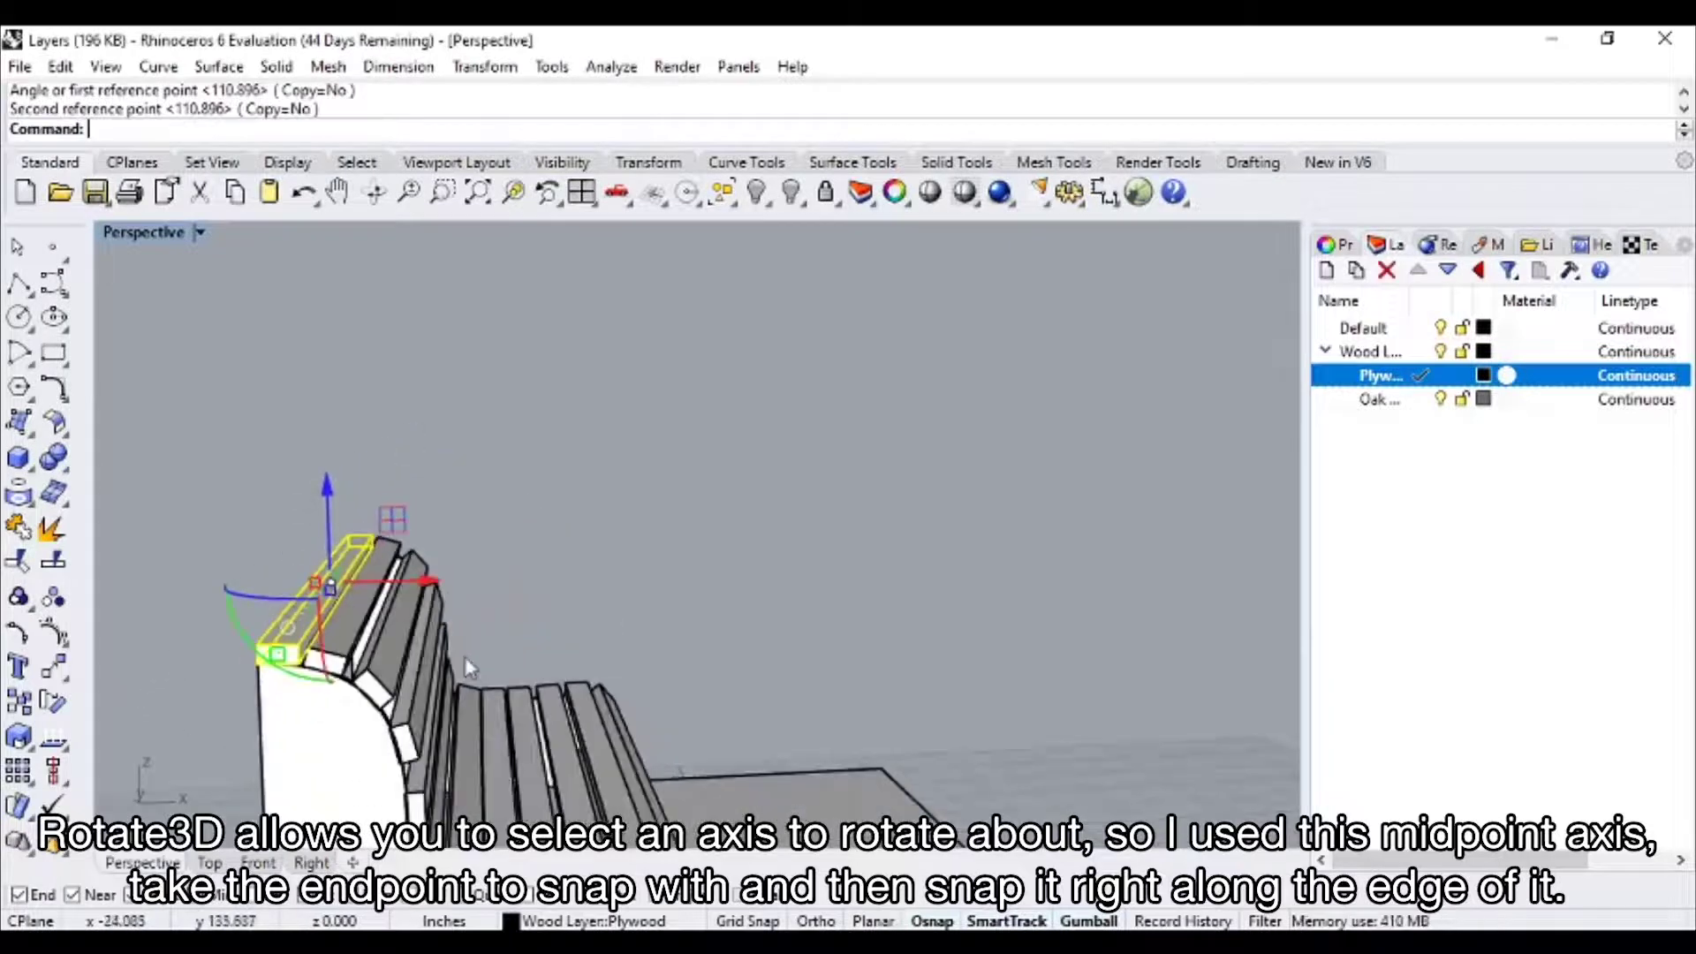
{"action": "right_click_drag", "start_coordinate": [465, 670], "coordinate": [583, 285], "text": "shift"}
{"action": "left_click", "coordinate": [673, 413]}
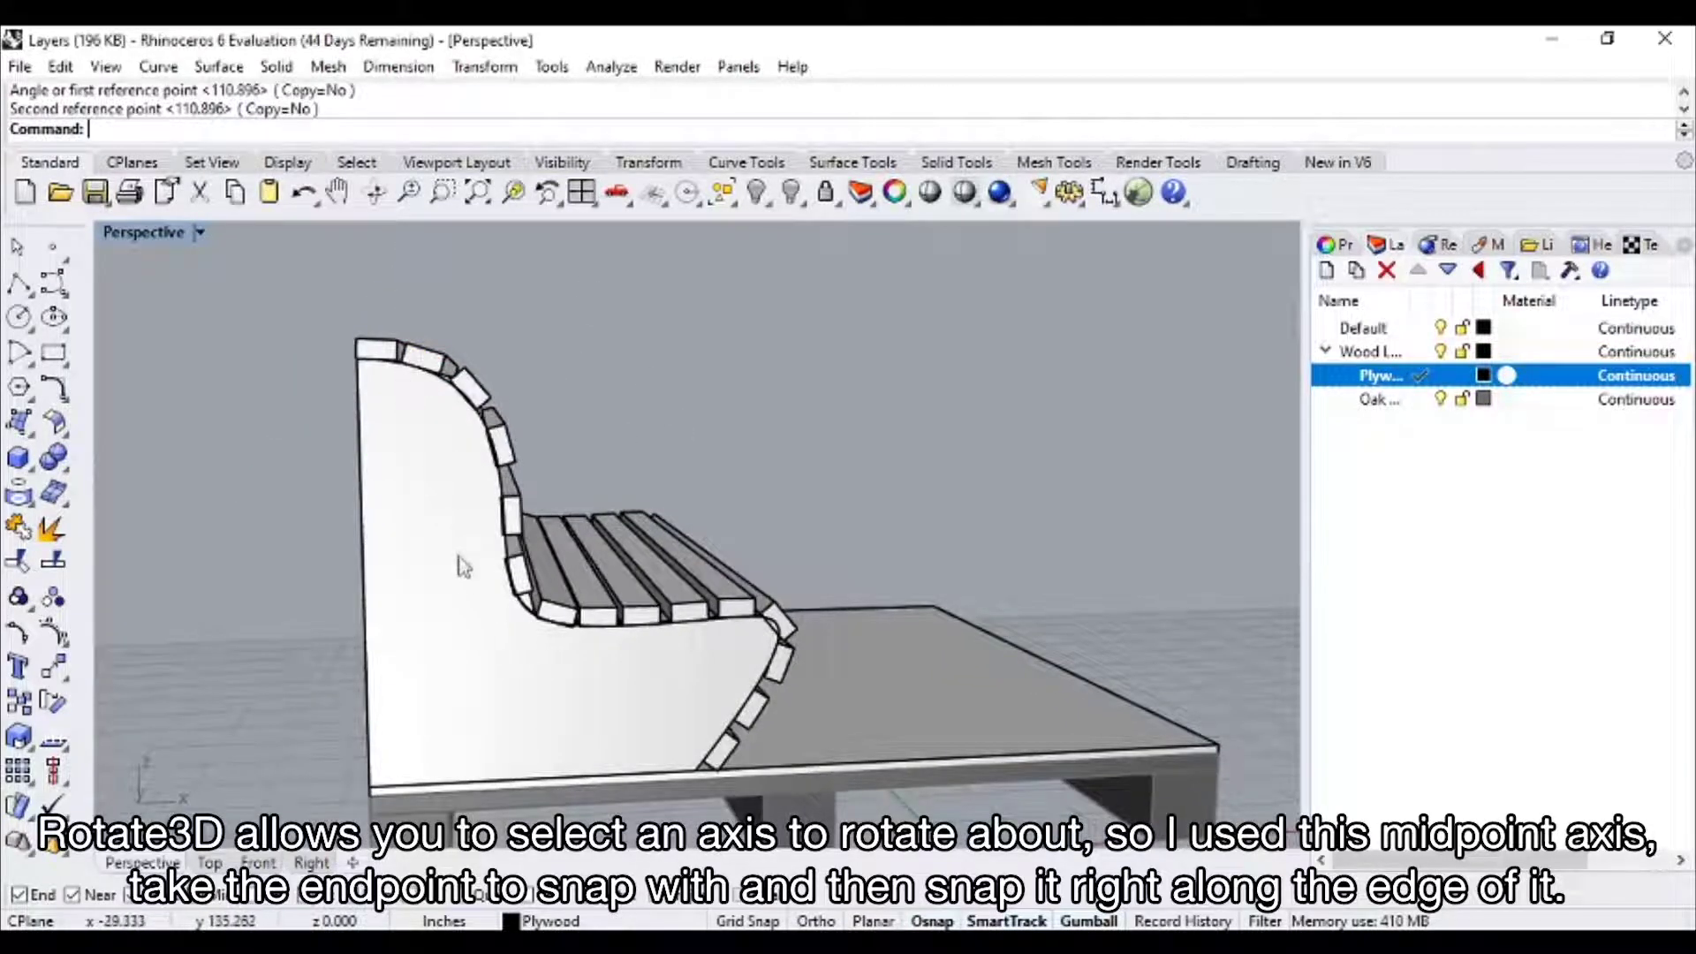
- Draw a tall box with a 4 x 4 inch base as a table leg on the open ground beside the skid
{"action": "right_click_drag", "start_coordinate": [376, 382], "coordinate": [295, 380]}
{"action": "scroll", "coordinate": [653, 433], "scroll_direction": "down", "scroll_amount": 8}
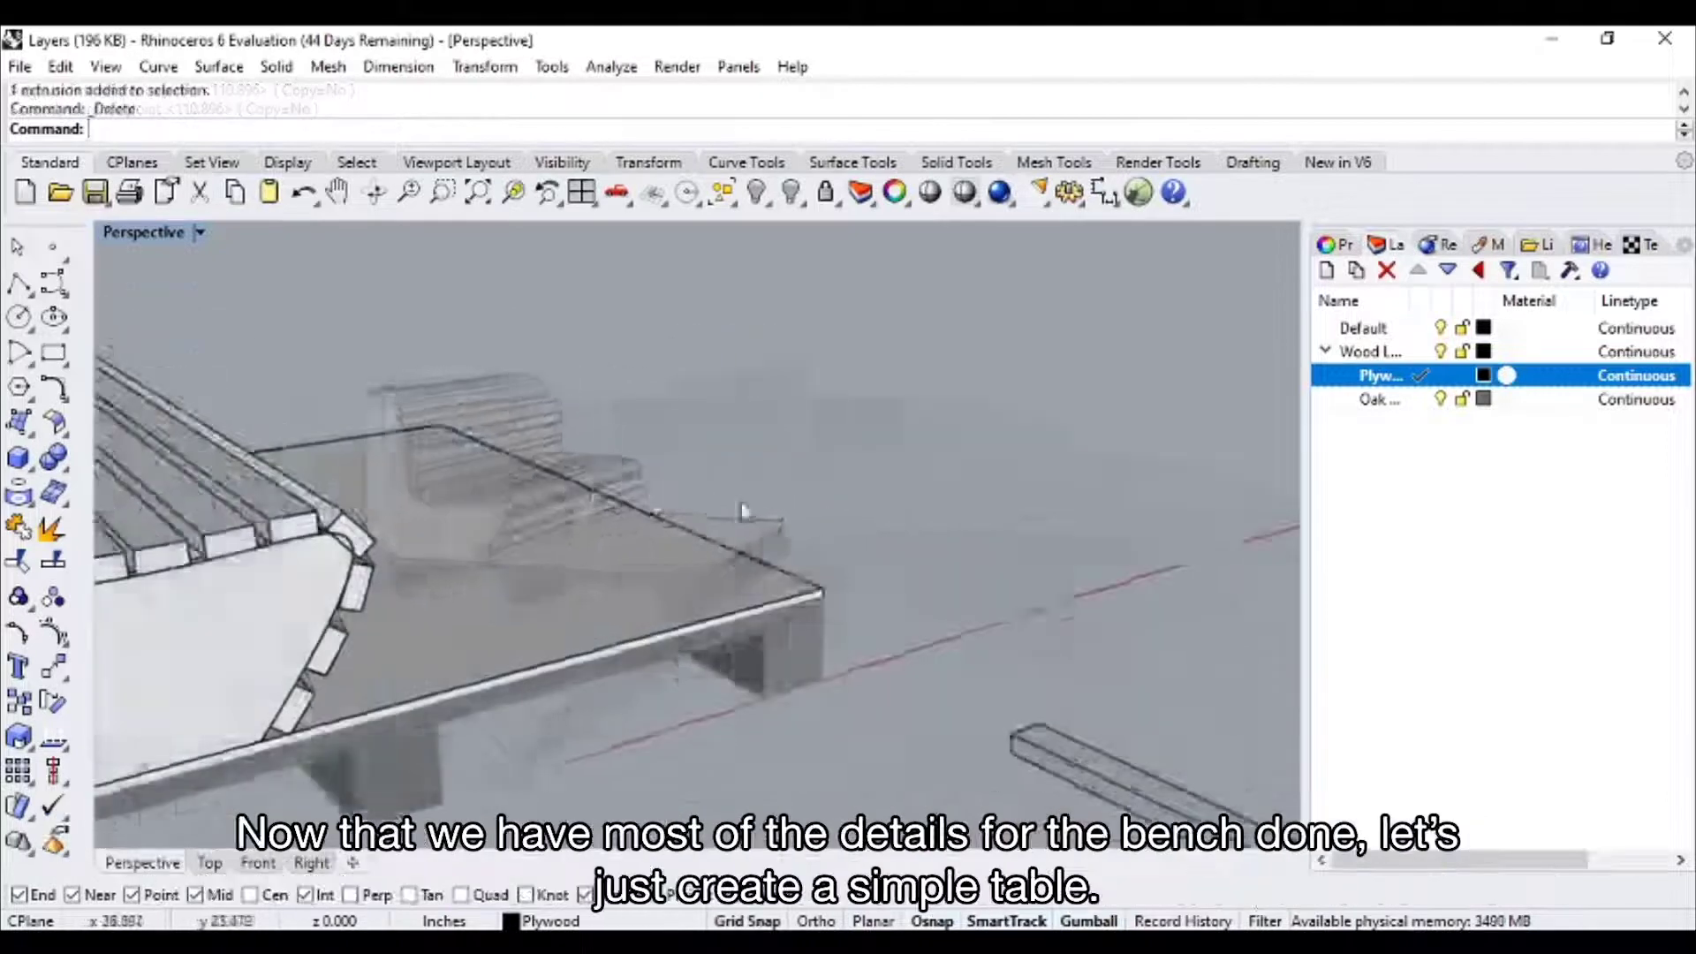
{"action": "right_click_drag", "start_coordinate": [746, 507], "coordinate": [1004, 575]}
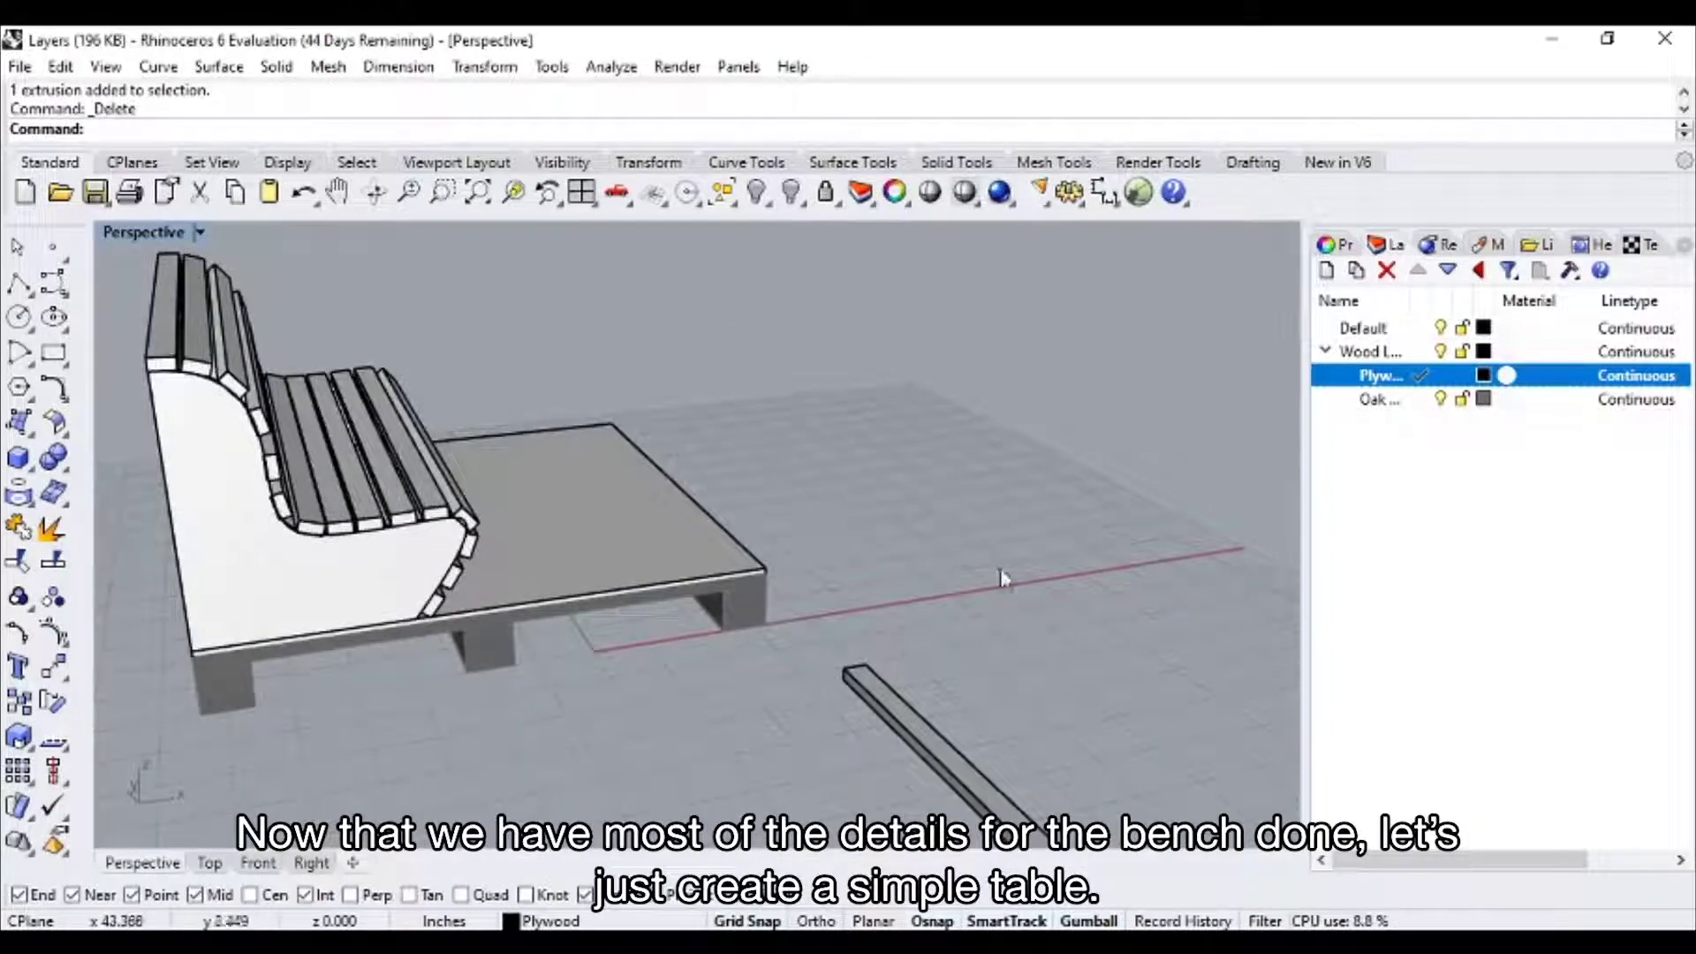
{"action": "scroll", "coordinate": [155, 504], "scroll_direction": "up", "scroll_amount": 3}
{"action": "left_click", "coordinate": [19, 457]}
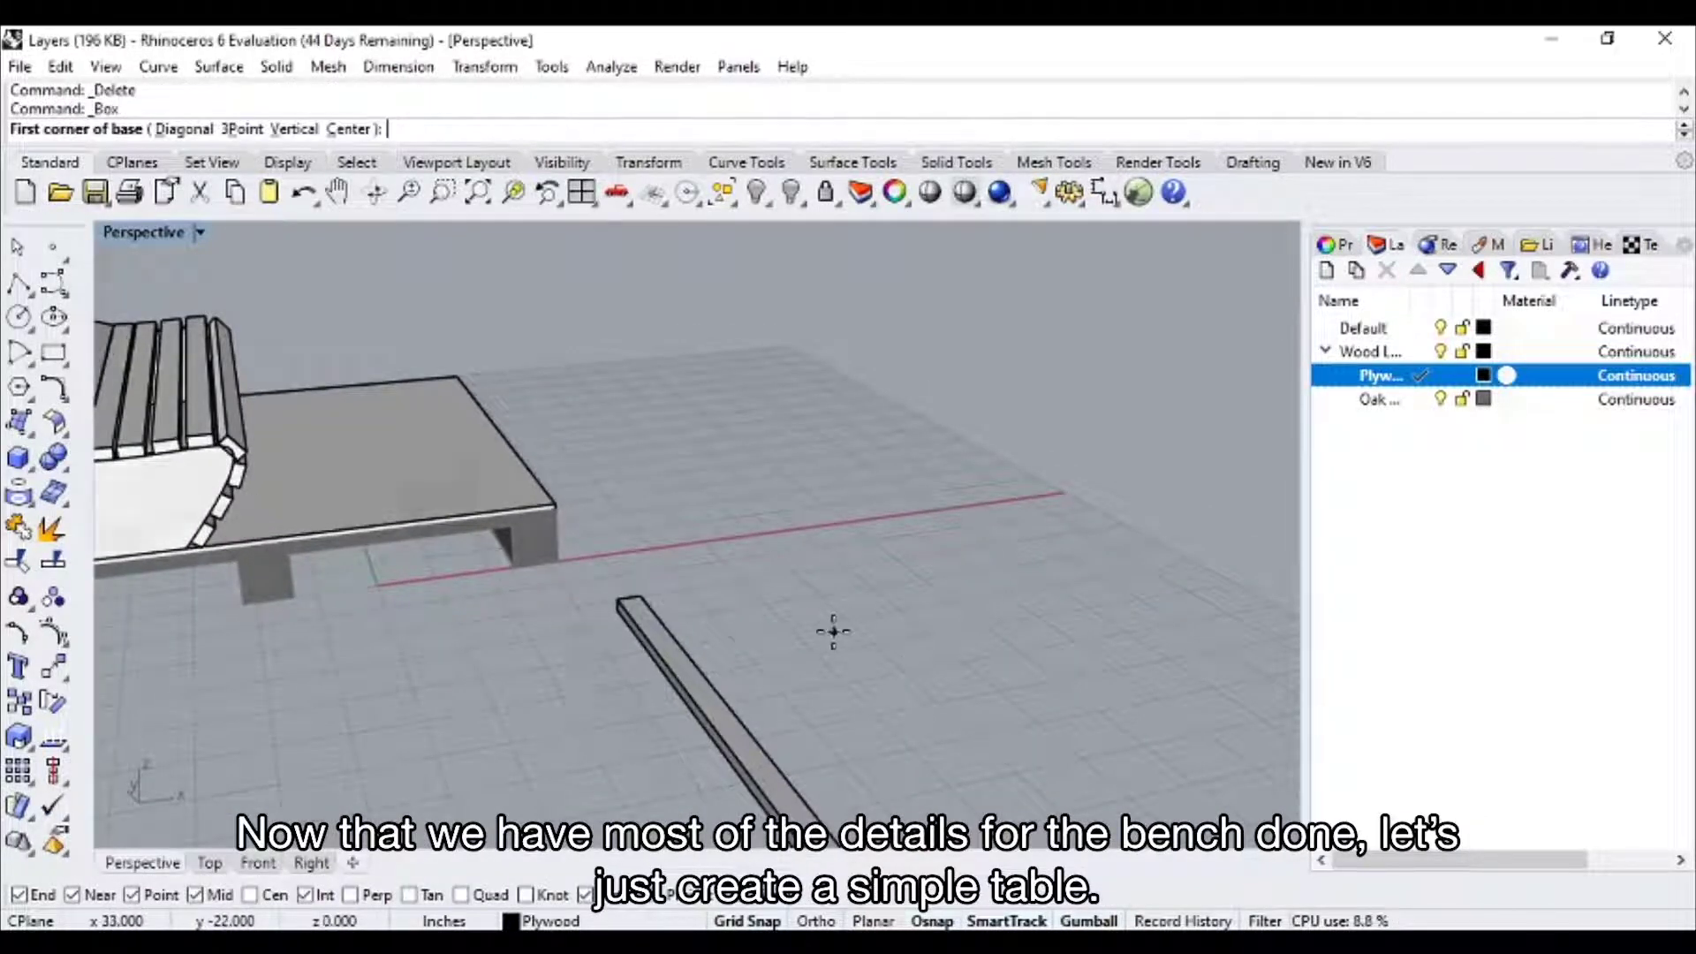
{"action": "scroll", "coordinate": [833, 632], "scroll_direction": "up", "scroll_amount": 5}
{"action": "left_click", "coordinate": [796, 613]}
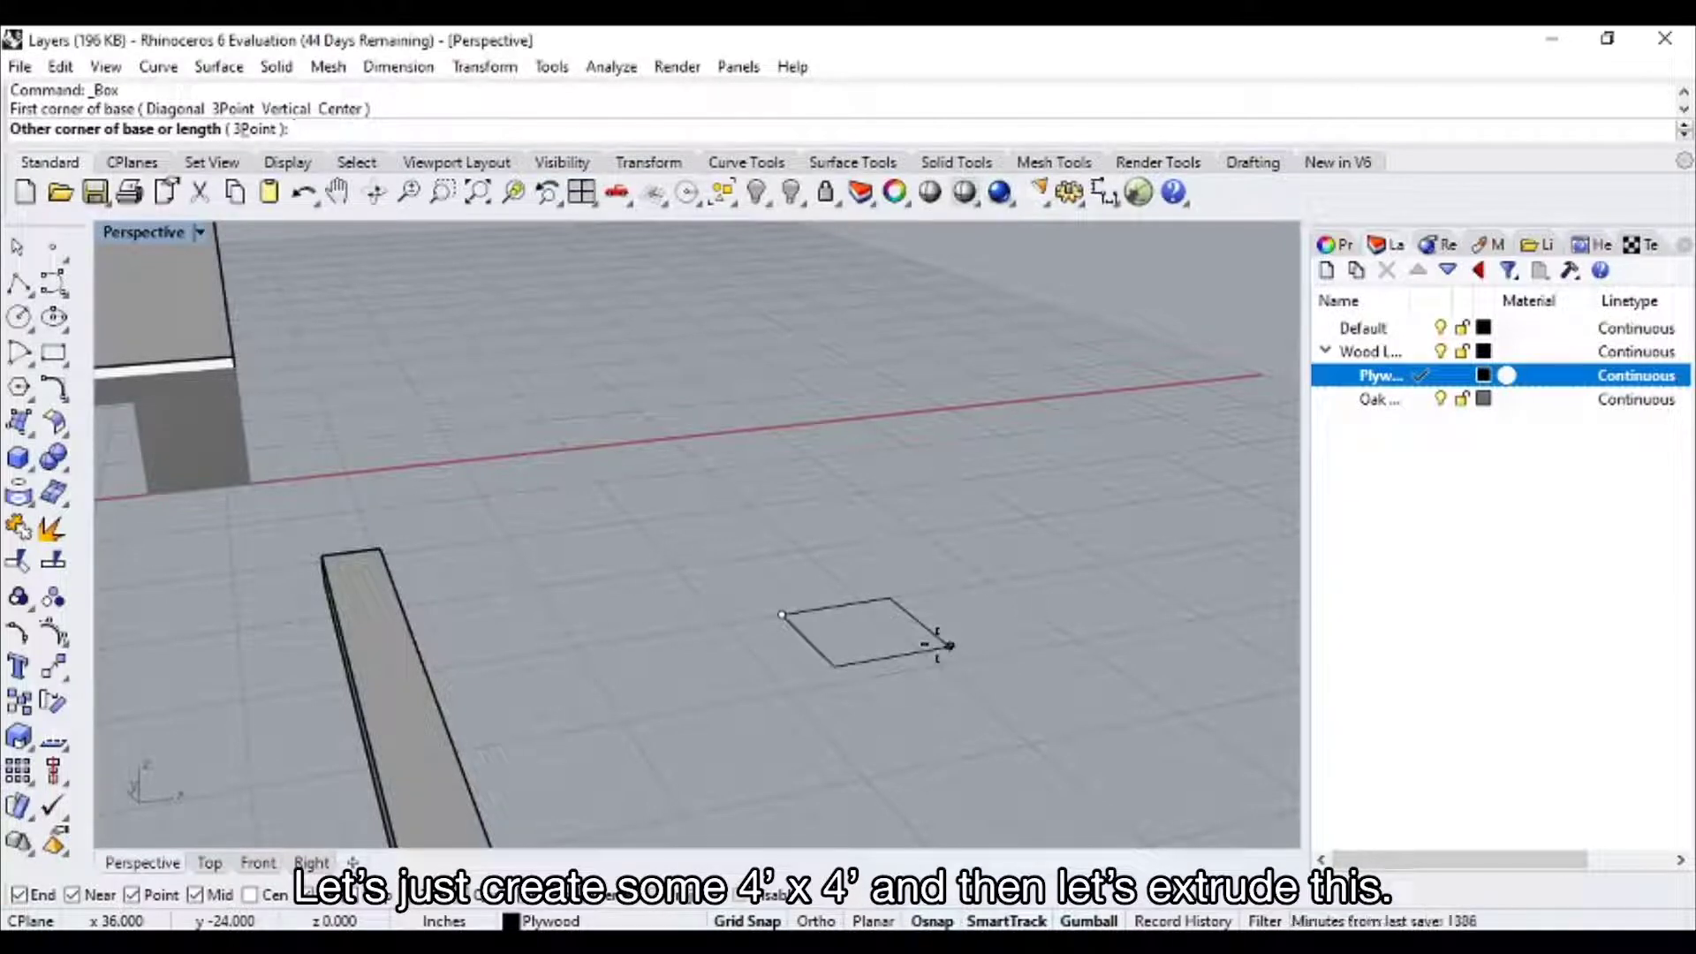
{"action": "key", "text": "Return"}
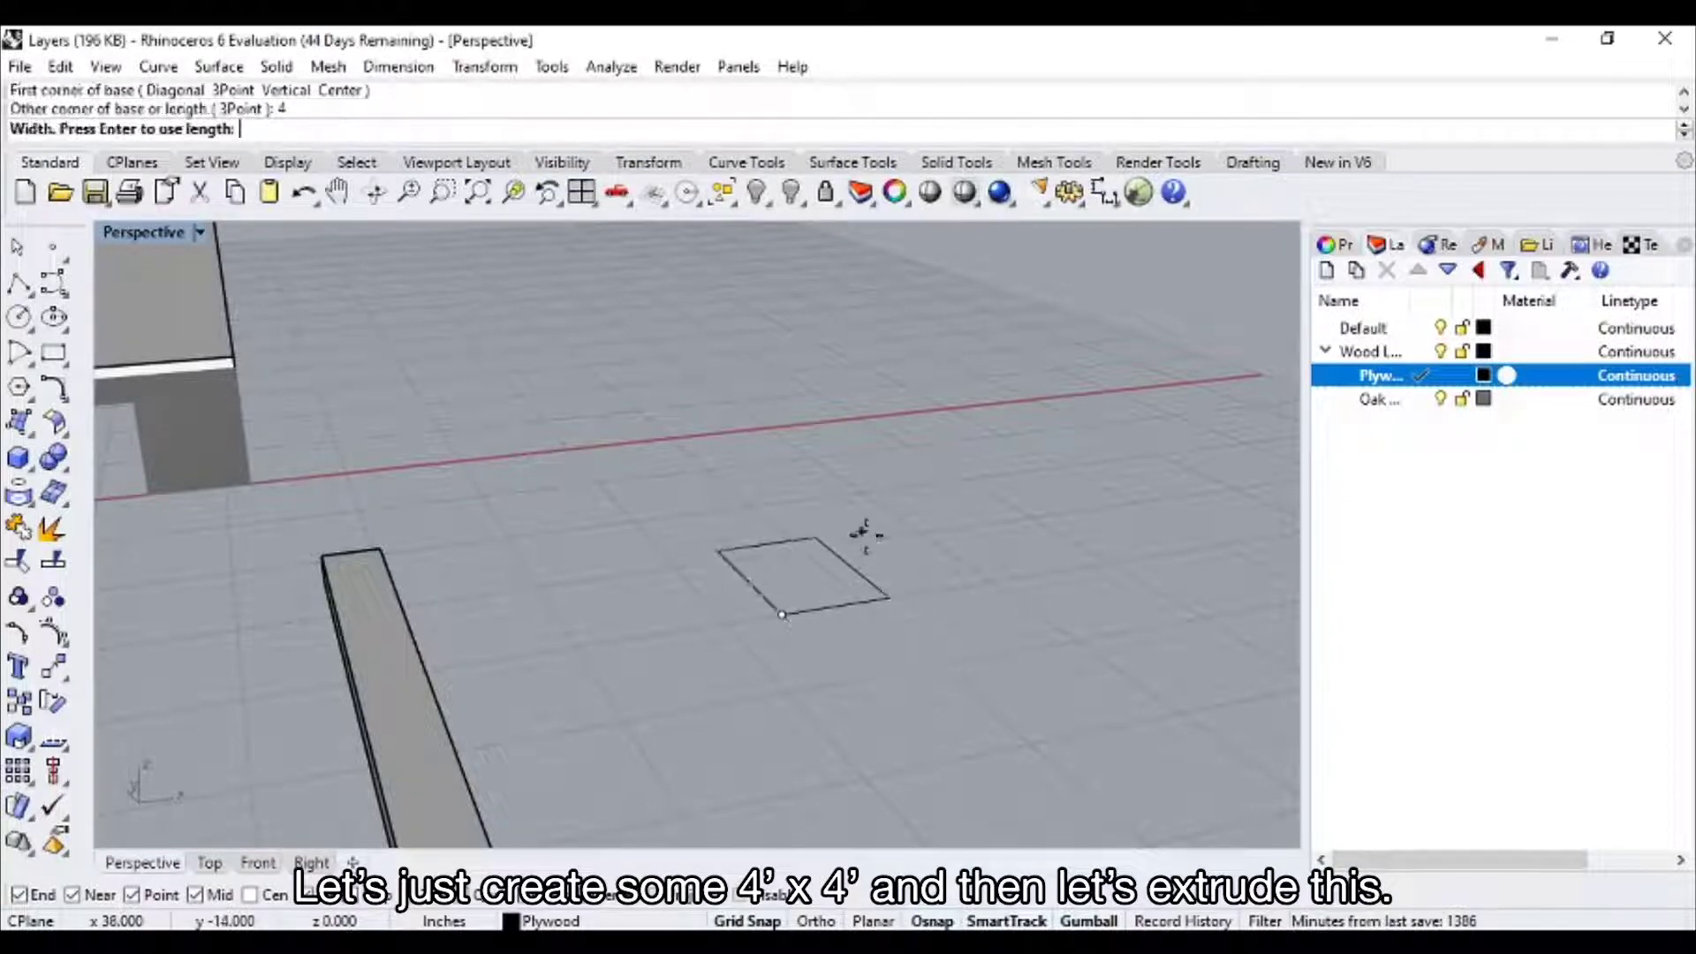
{"action": "key", "text": "Return"}
{"action": "scroll", "coordinate": [863, 291], "scroll_direction": "down", "scroll_amount": 6}
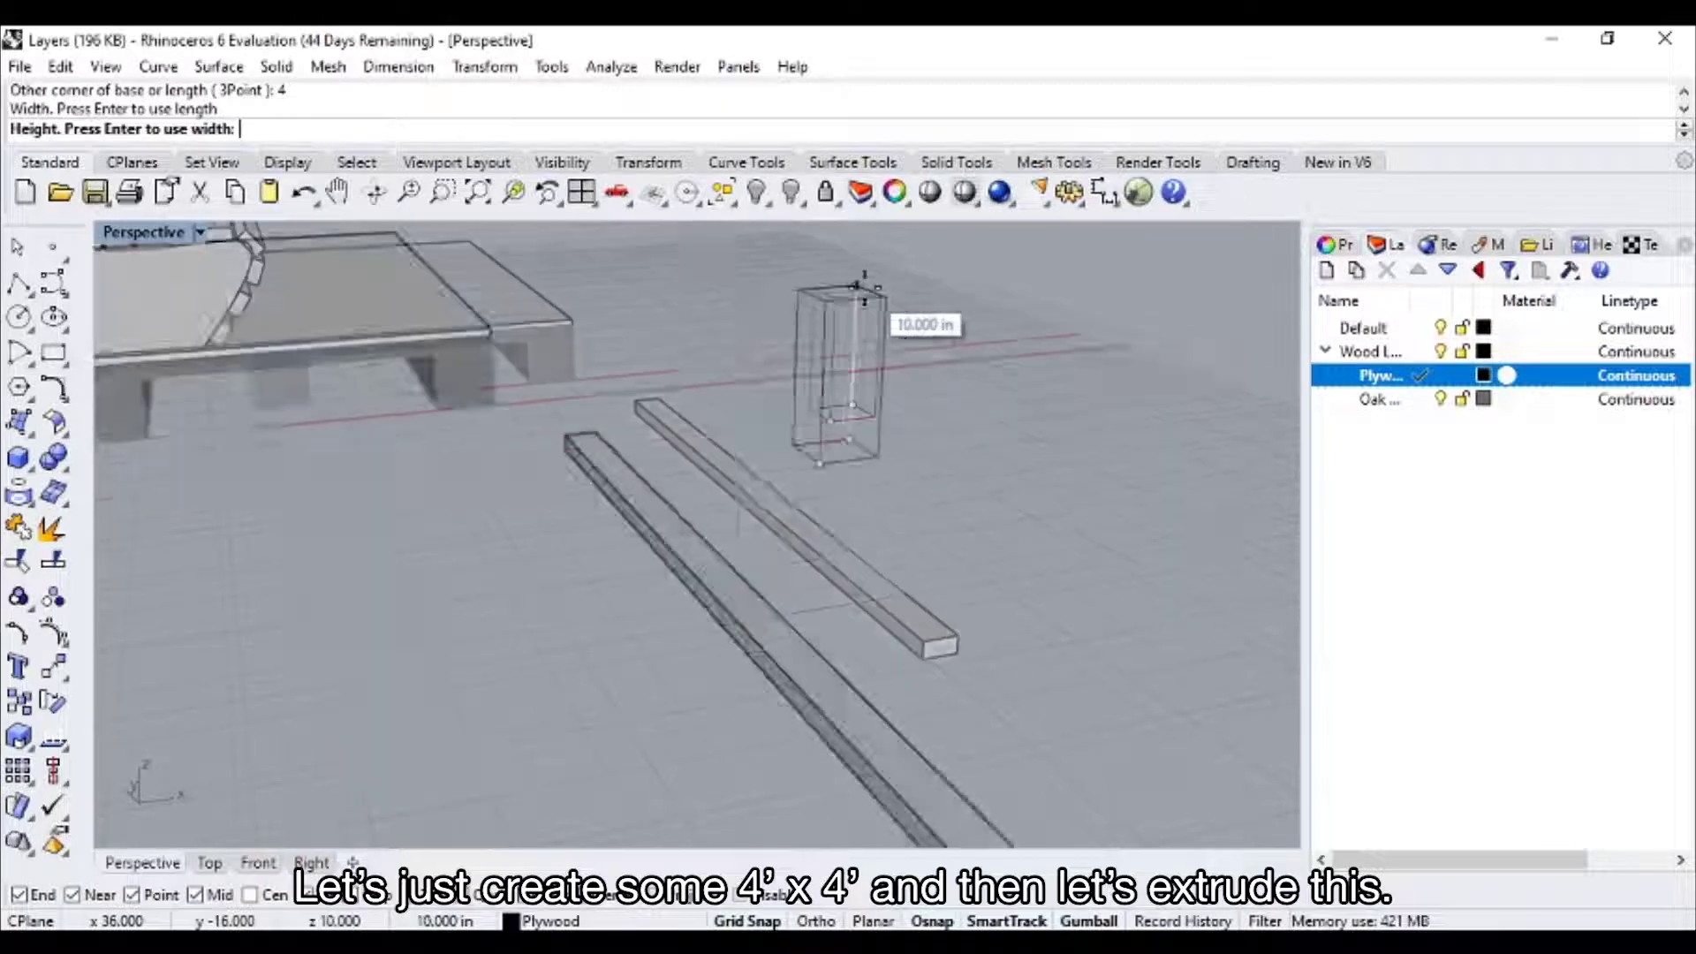
{"action": "right_click_drag", "start_coordinate": [948, 549], "coordinate": [726, 565]}
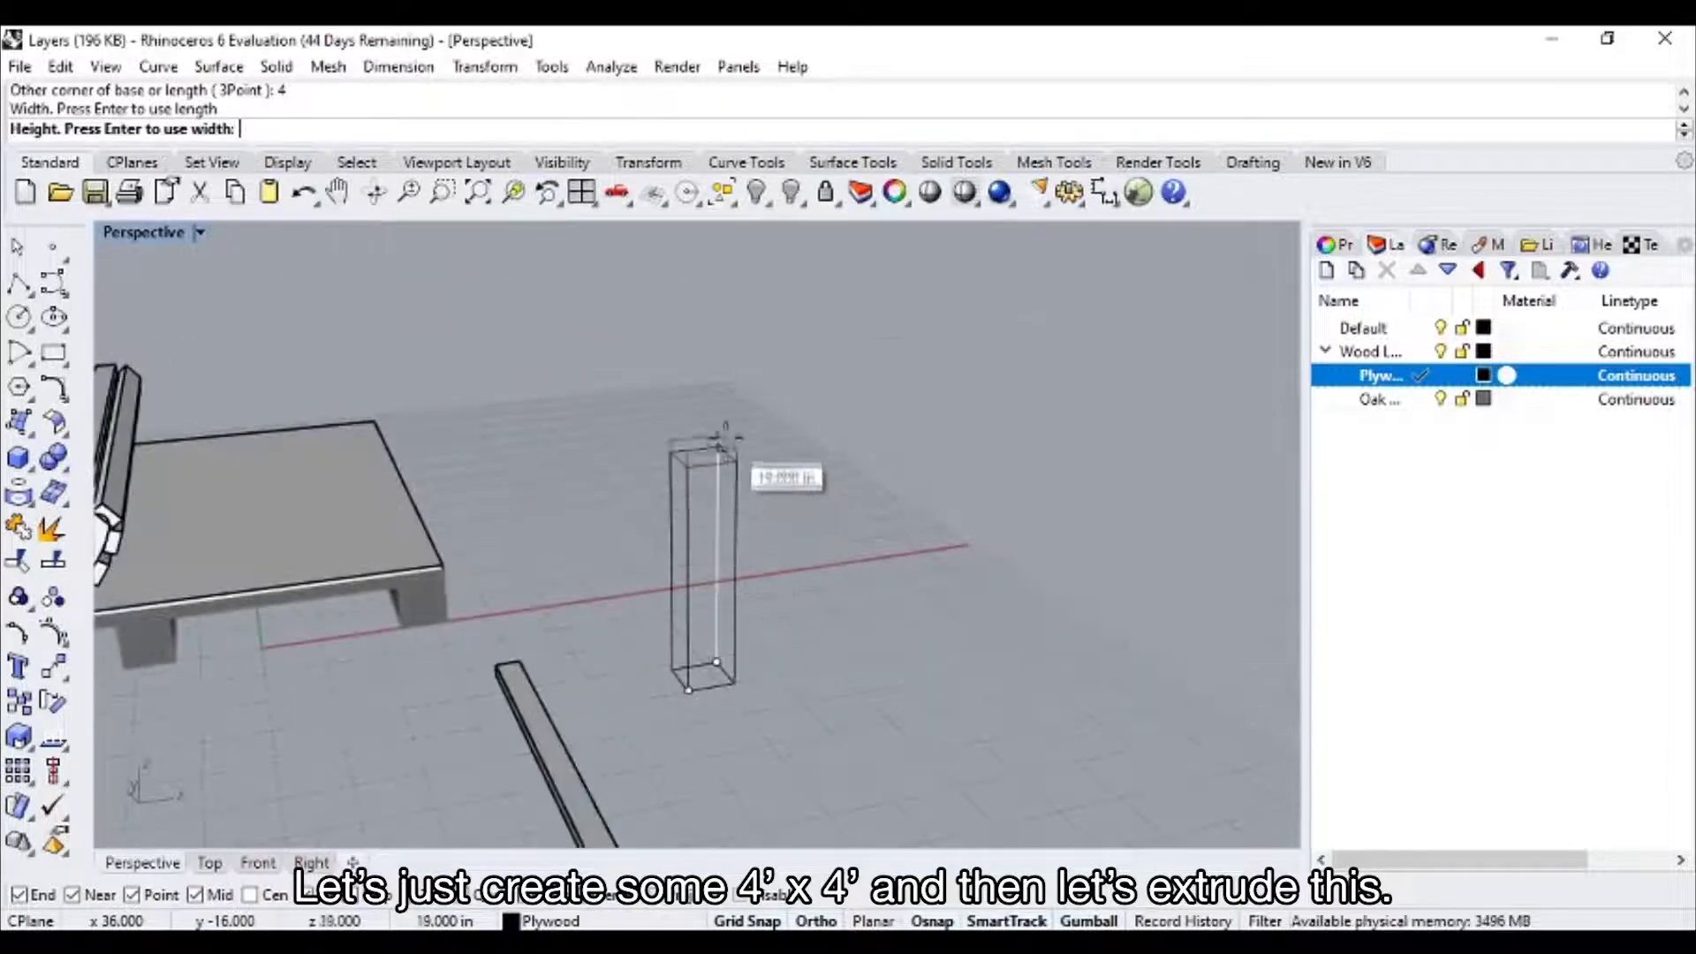
{"action": "left_click", "coordinate": [722, 403]}
- Copy the table leg from its bottom corner onto the plywood's front corner opposite the bench
{"action": "scroll", "coordinate": [726, 600], "scroll_direction": "down", "scroll_amount": 5}
{"action": "mouse_move", "coordinate": [726, 601]}
{"action": "right_mouse_down"}
{"action": "mouse_move", "coordinate": [702, 590]}
{"action": "mouse_move", "coordinate": [728, 579]}
{"action": "right_mouse_up"}
{"action": "left_click", "coordinate": [730, 570]}
{"action": "type", "text": "Copy"}
{"action": "key", "text": "Return"}
{"action": "scroll", "coordinate": [813, 628], "scroll_direction": "up", "scroll_amount": 5}
{"action": "scroll", "coordinate": [784, 610], "scroll_direction": "up", "scroll_amount": 1}
{"action": "left_click", "coordinate": [675, 576]}
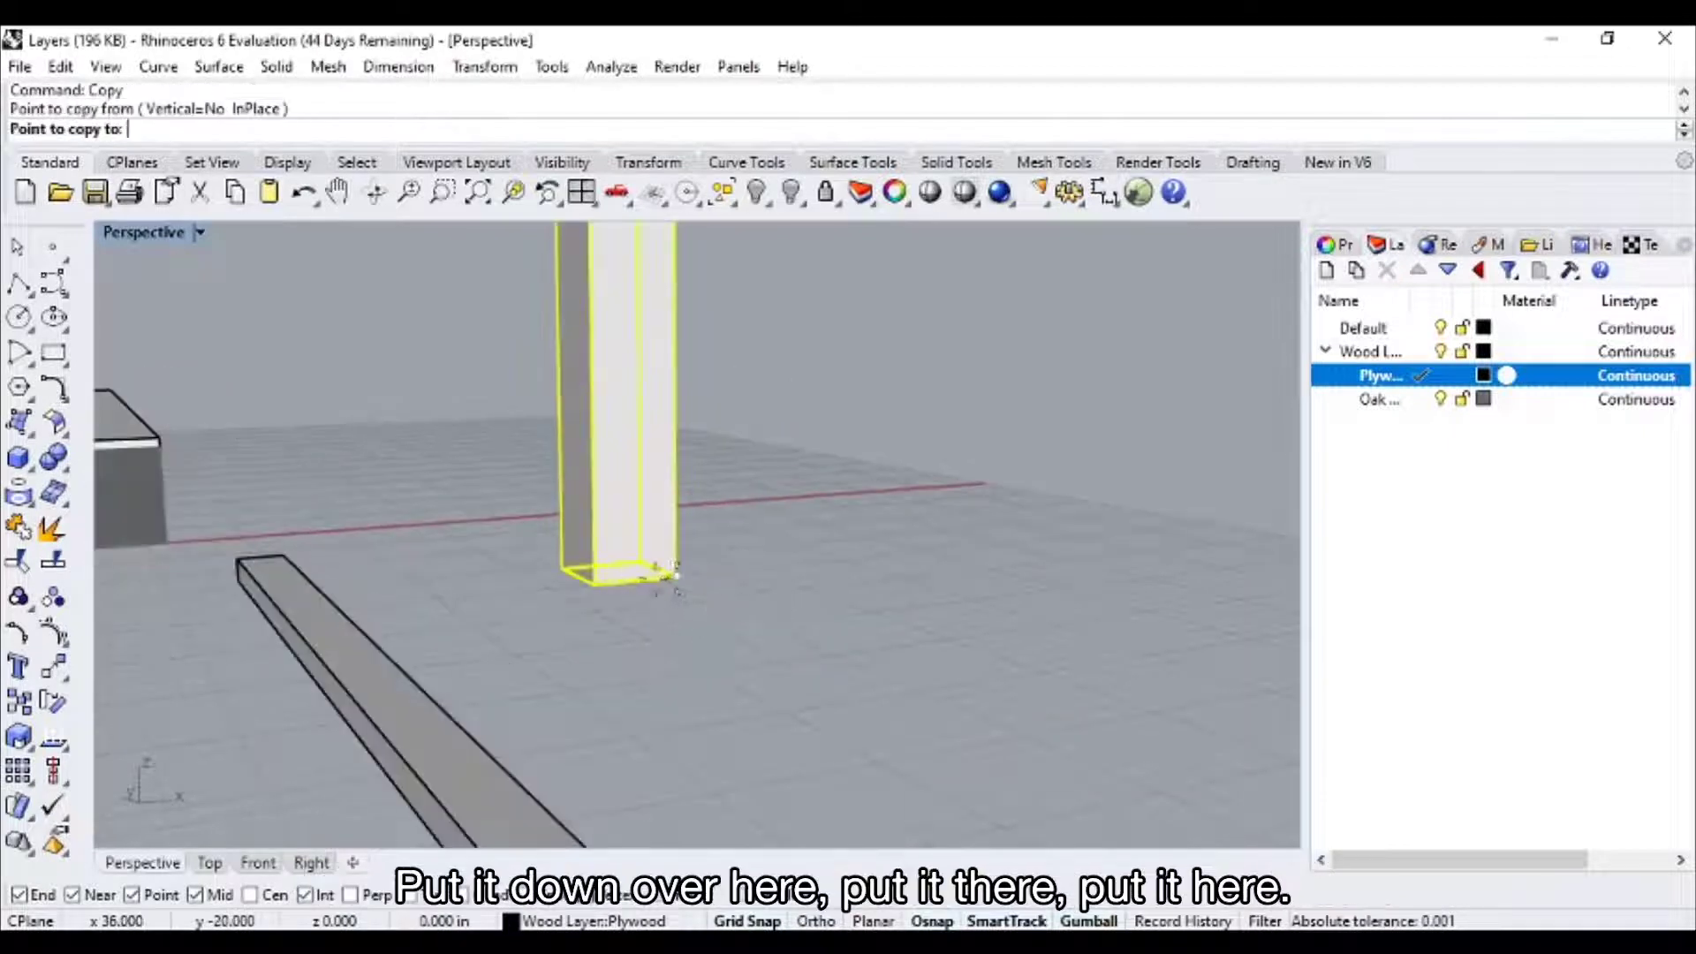
{"action": "scroll", "coordinate": [680, 588], "scroll_direction": "down", "scroll_amount": 5}
{"action": "right_click_drag", "start_coordinate": [760, 676], "coordinate": [771, 791]}
{"action": "left_click", "coordinate": [777, 649]}
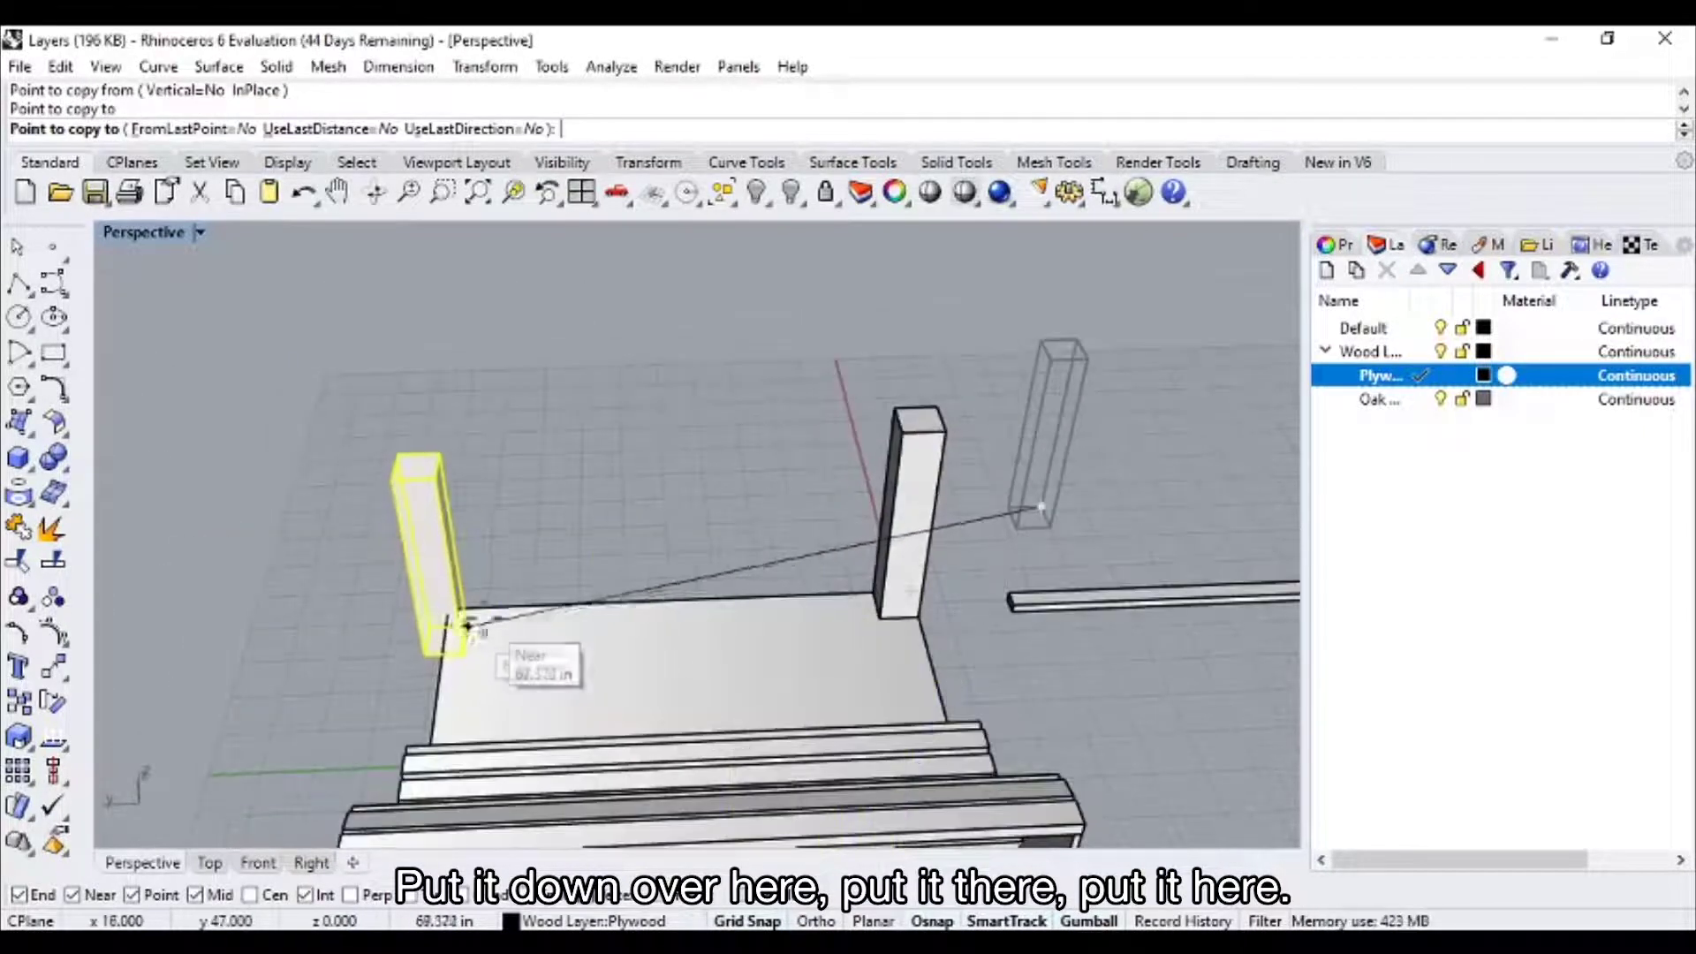
{"action": "scroll", "coordinate": [495, 608], "scroll_direction": "up", "scroll_amount": 3}
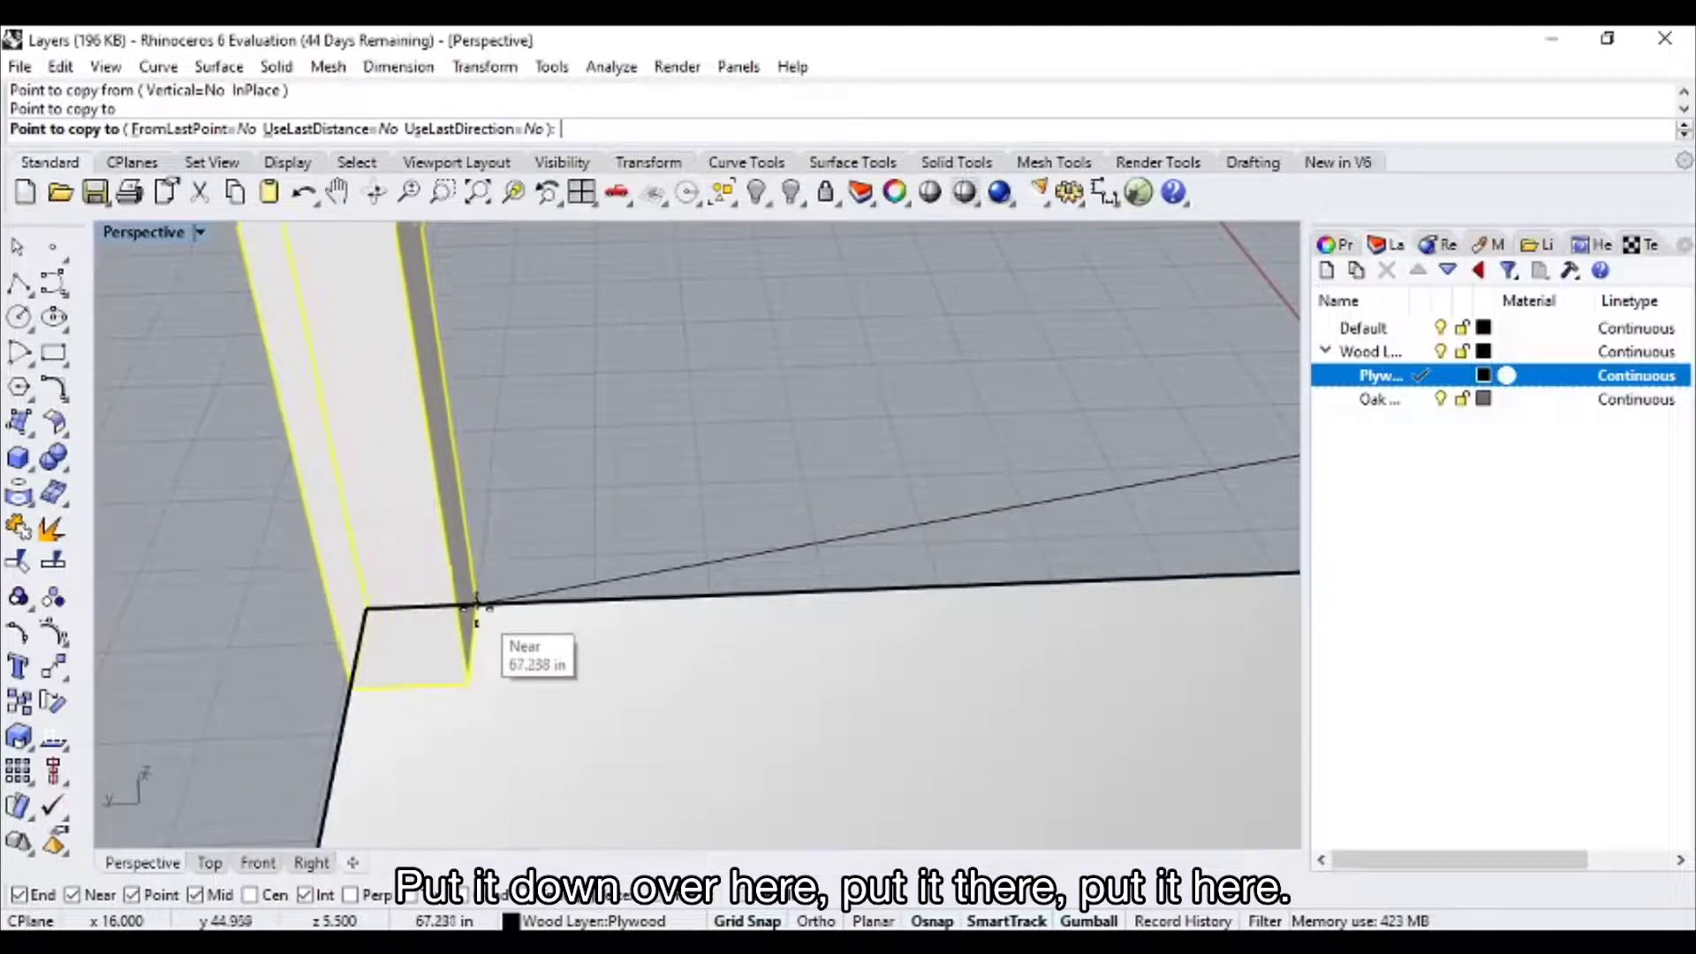
{"action": "key", "text": "Escape"}
{"action": "scroll", "coordinate": [480, 612], "scroll_direction": "down", "scroll_amount": 4}
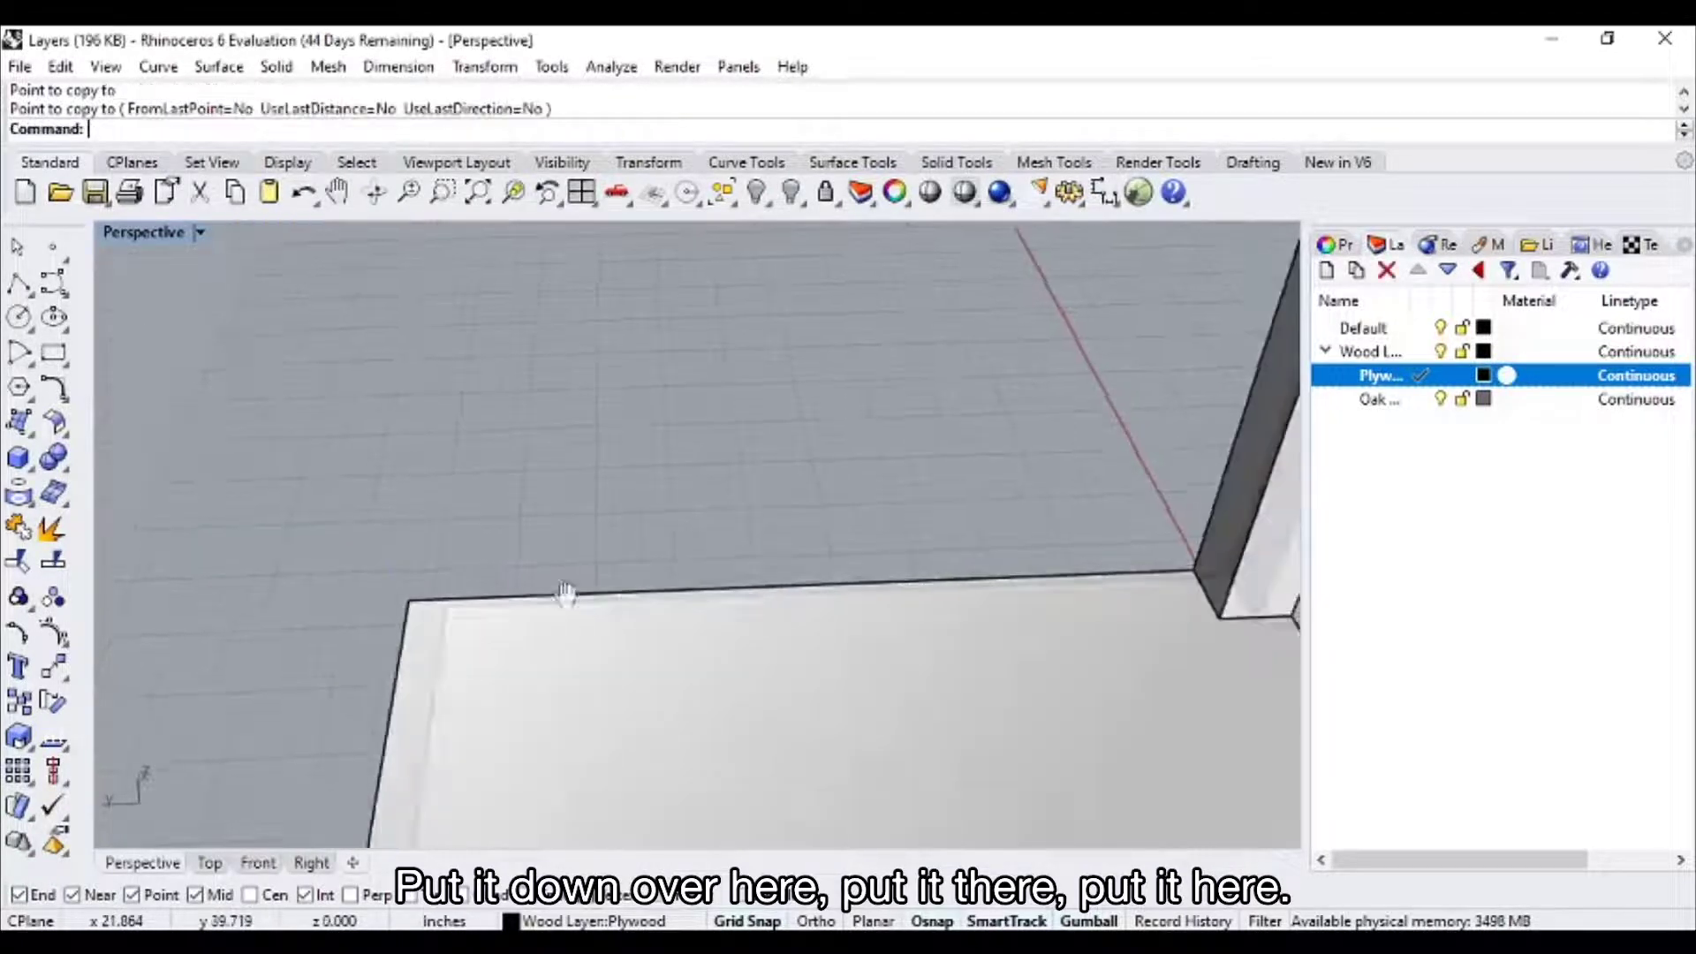
- Copy the leg on the plywood to the other corner of the same edge, snapping from bottom corner to plywood corner
{"action": "right_click_drag", "start_coordinate": [568, 594], "coordinate": [380, 561], "text": "shift"}
{"action": "left_click", "coordinate": [1101, 533]}
{"action": "type", "text": "Copy"}
{"action": "key", "text": "Return"}
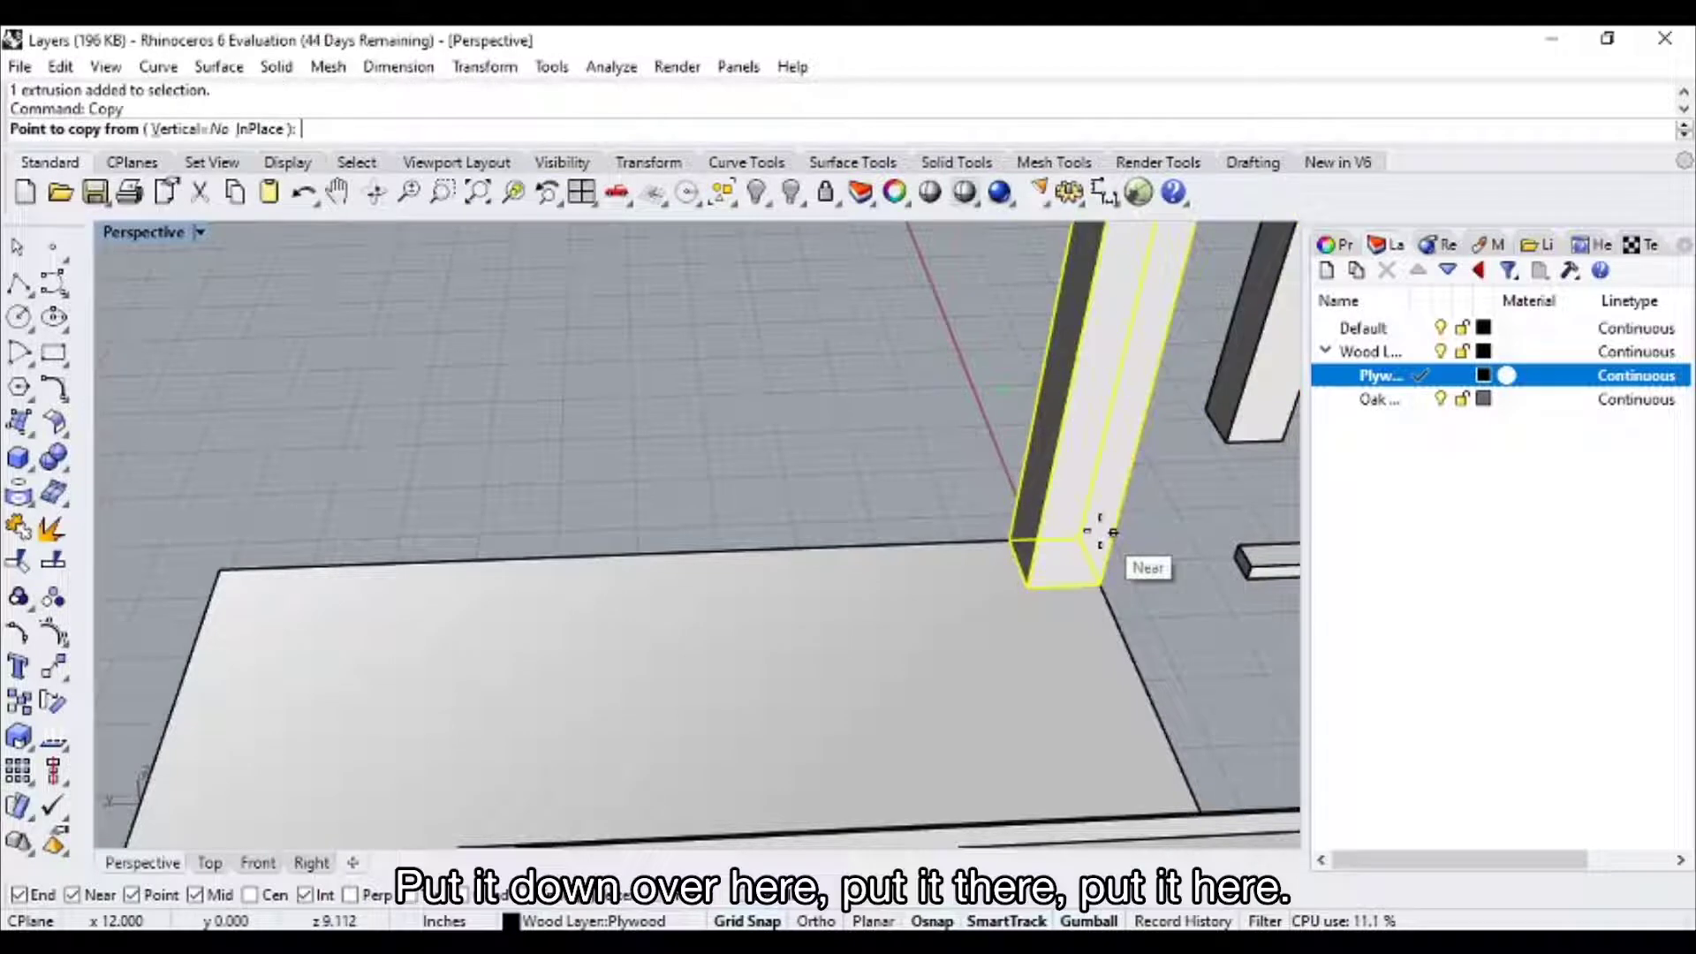
{"action": "left_click", "coordinate": [1010, 539]}
{"action": "left_click", "coordinate": [221, 568]}
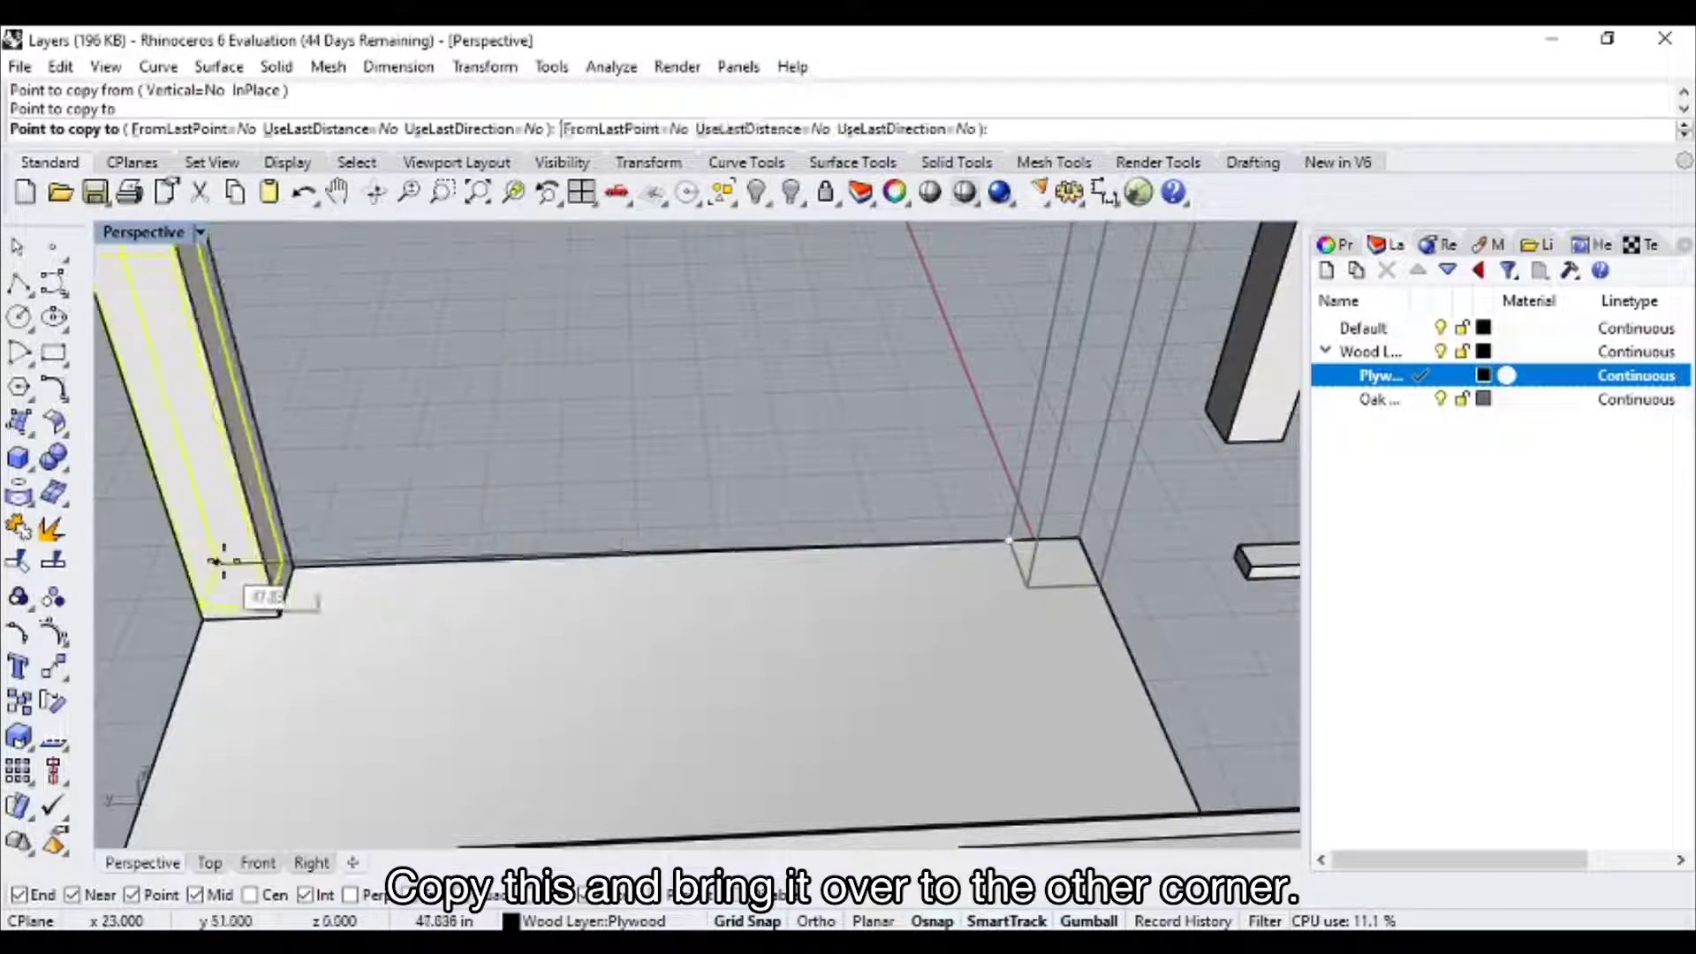
{"action": "scroll", "coordinate": [430, 492], "scroll_direction": "down", "scroll_amount": 5}
{"action": "key", "text": "Escape"}
{"action": "right_click_drag", "start_coordinate": [432, 492], "coordinate": [354, 430]}
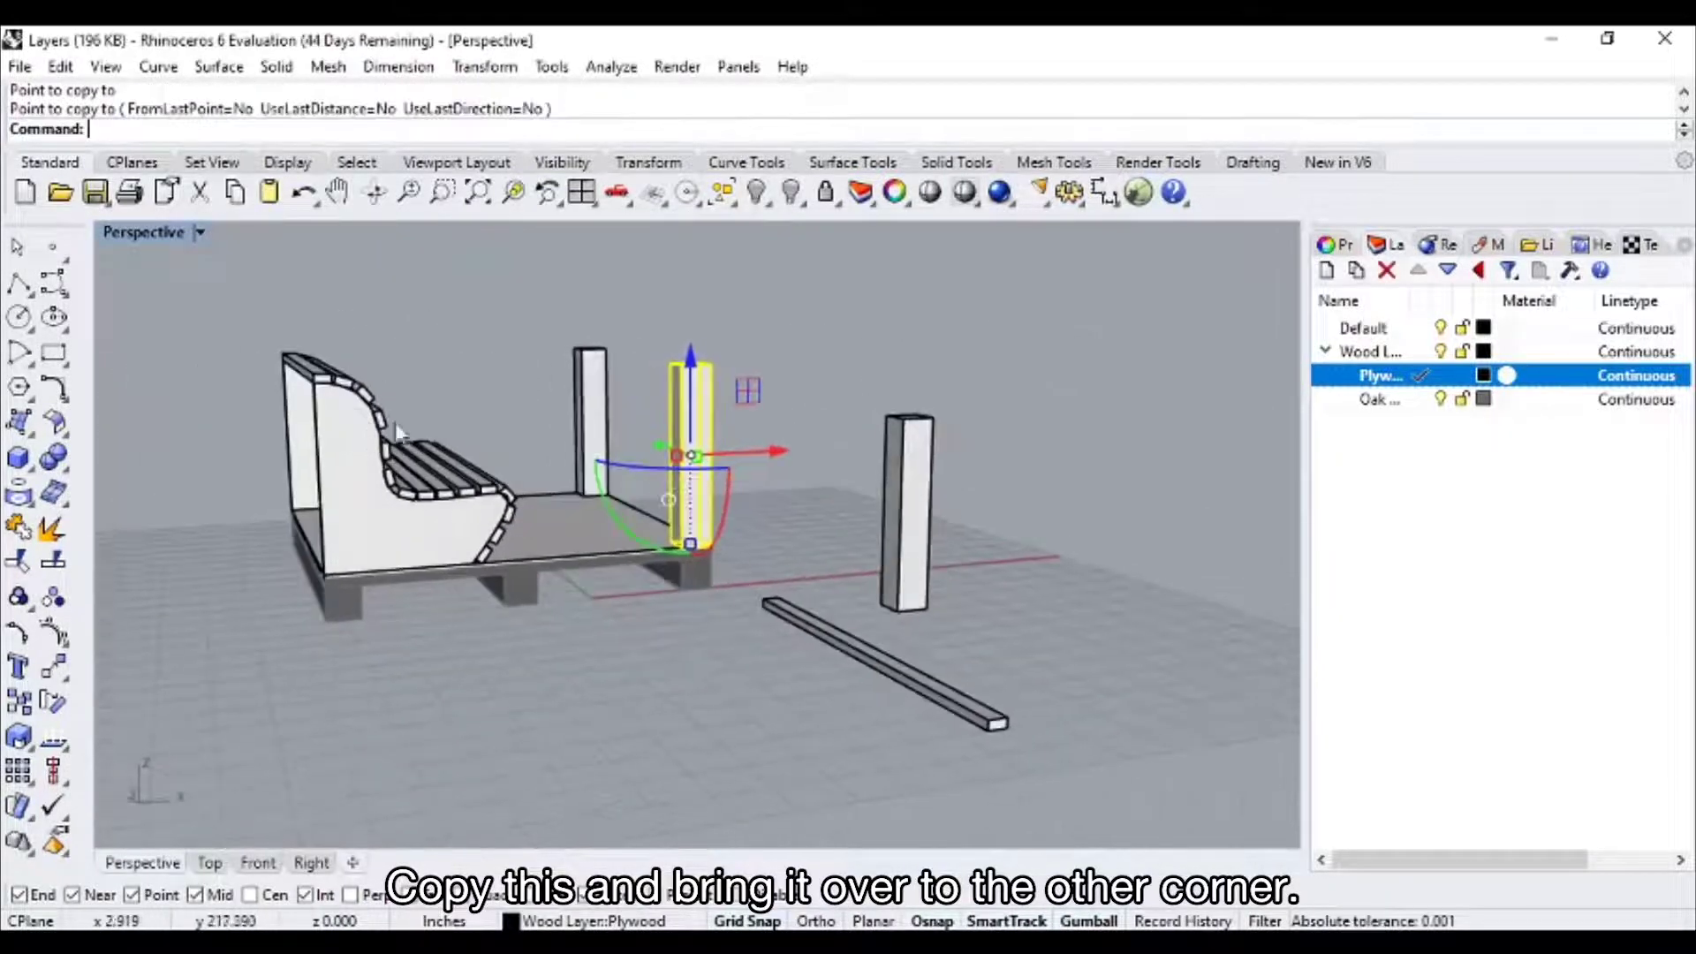
- Draw a thin box as the tabletop resting on both legs' tops and overhanging toward the bench
{"action": "right_click_drag", "start_coordinate": [765, 469], "coordinate": [720, 706]}
{"action": "left_click", "coordinate": [18, 457]}
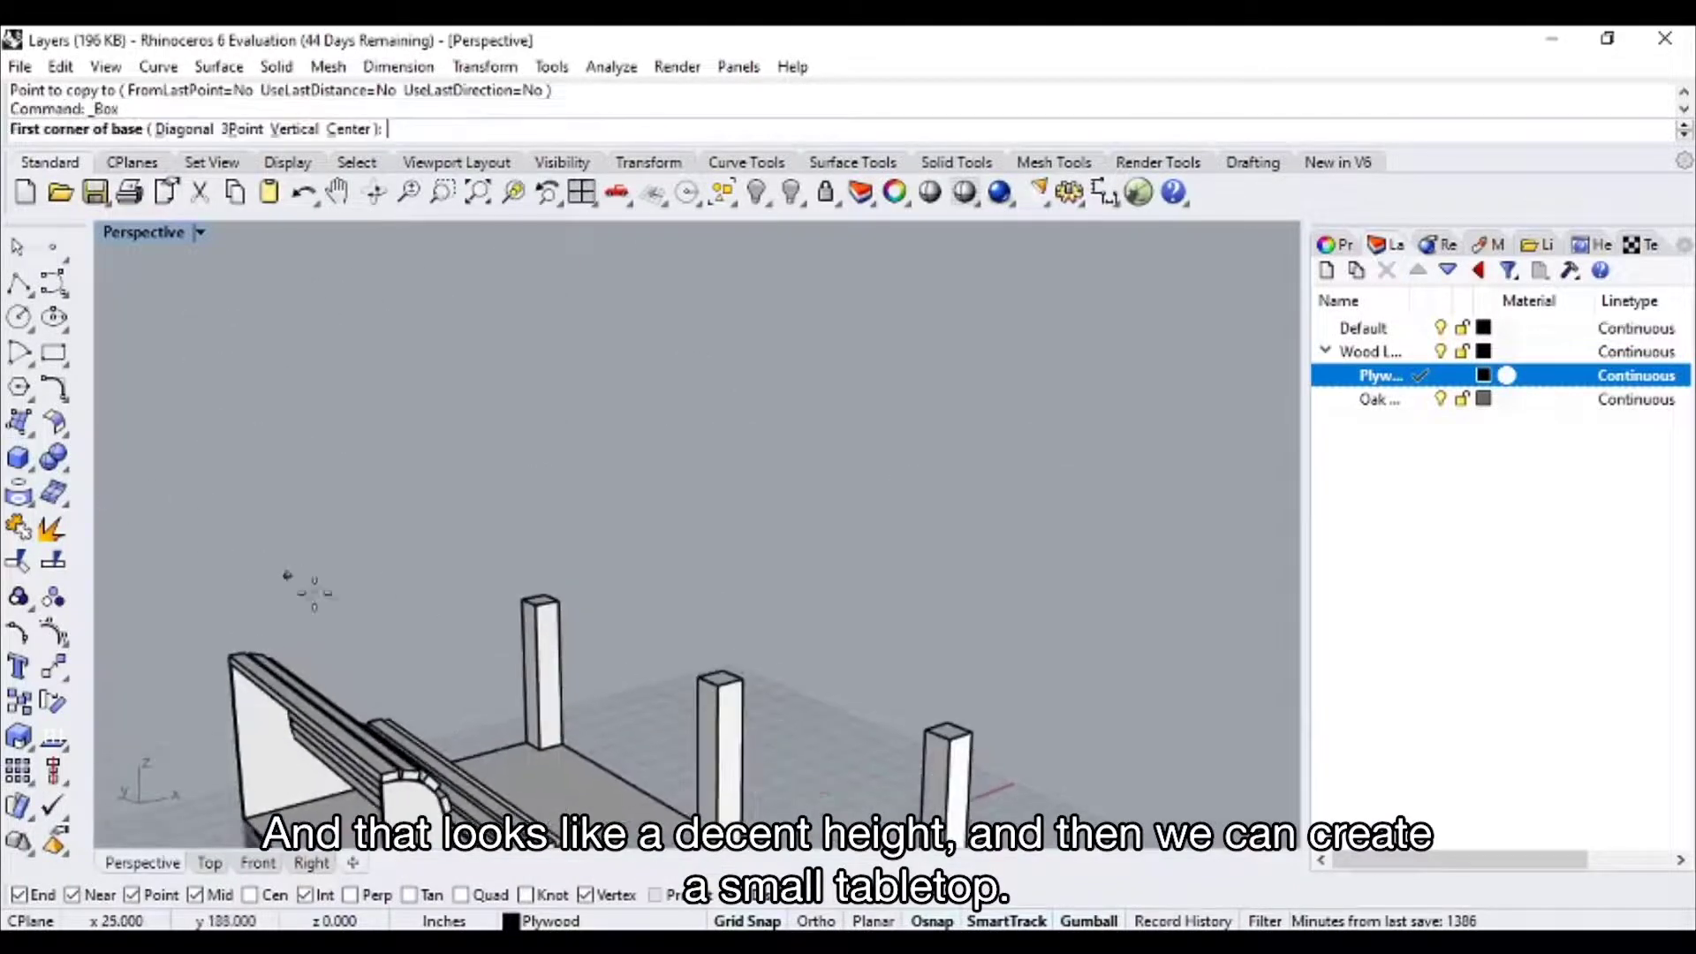
{"action": "scroll", "coordinate": [579, 606], "scroll_direction": "up", "scroll_amount": 3}
{"action": "left_click", "coordinate": [524, 585]}
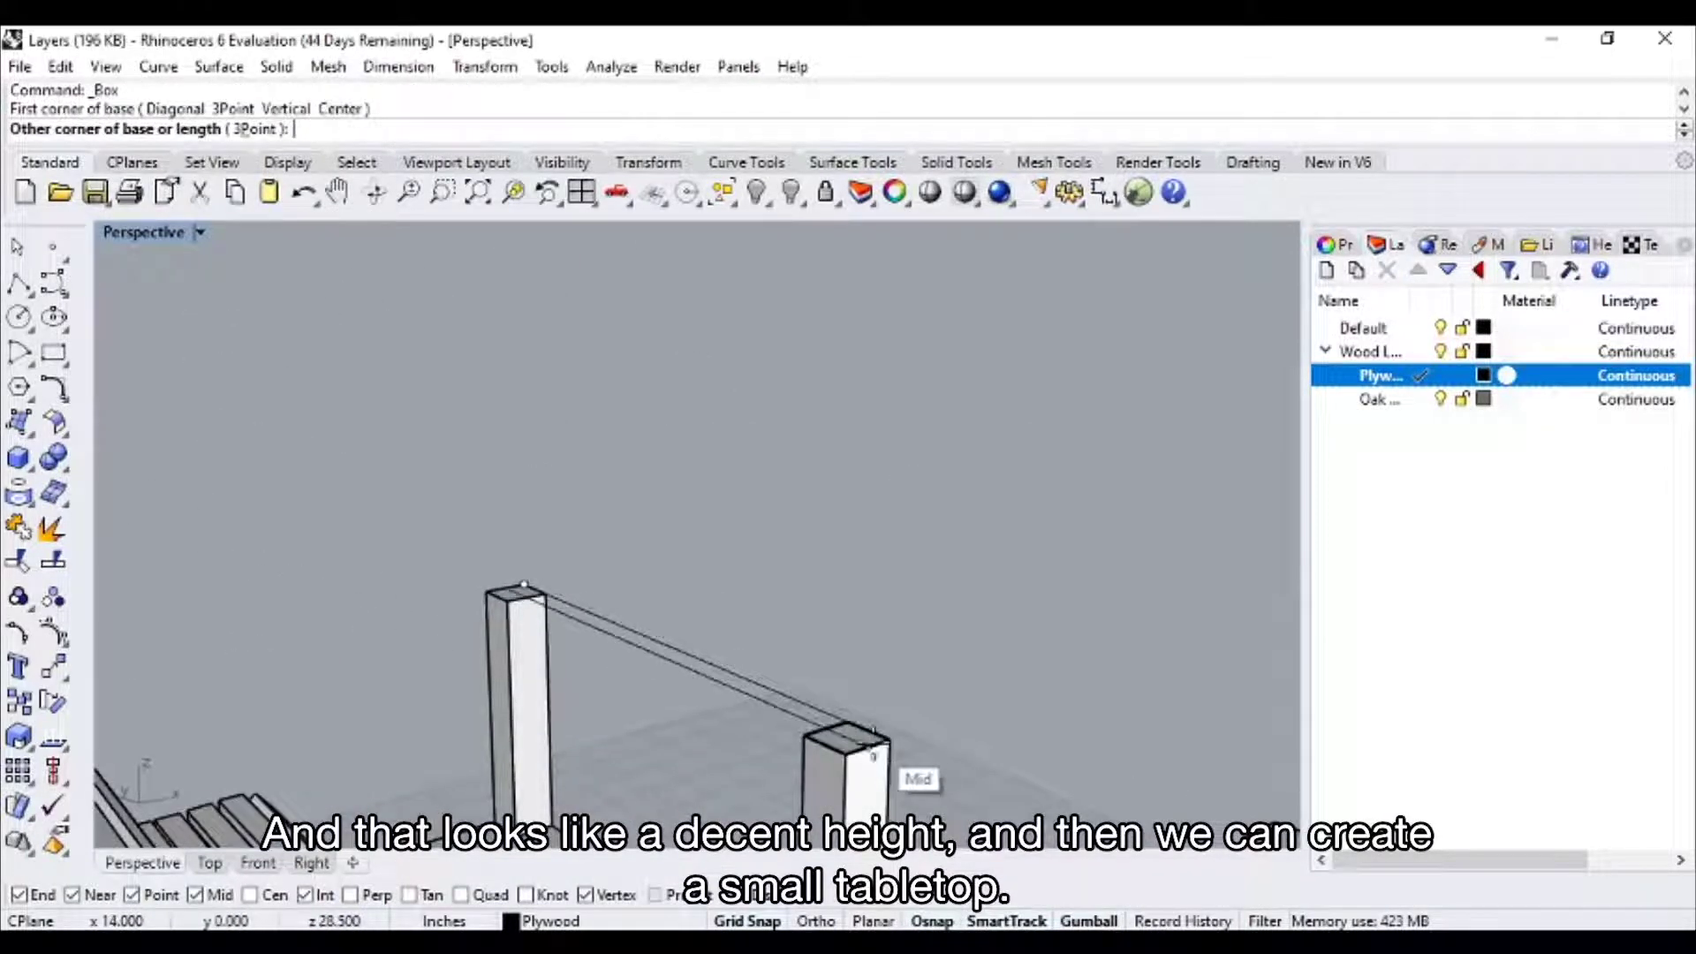
{"action": "left_click", "coordinate": [889, 738]}
{"action": "left_click", "coordinate": [725, 795]}
{"action": "left_click", "coordinate": [726, 779]}
{"action": "scroll", "coordinate": [726, 779], "scroll_direction": "down", "scroll_amount": 3}
{"action": "right_click_drag", "start_coordinate": [730, 760], "coordinate": [760, 689]}
{"action": "right_click_drag", "start_coordinate": [463, 438], "coordinate": [548, 598]}
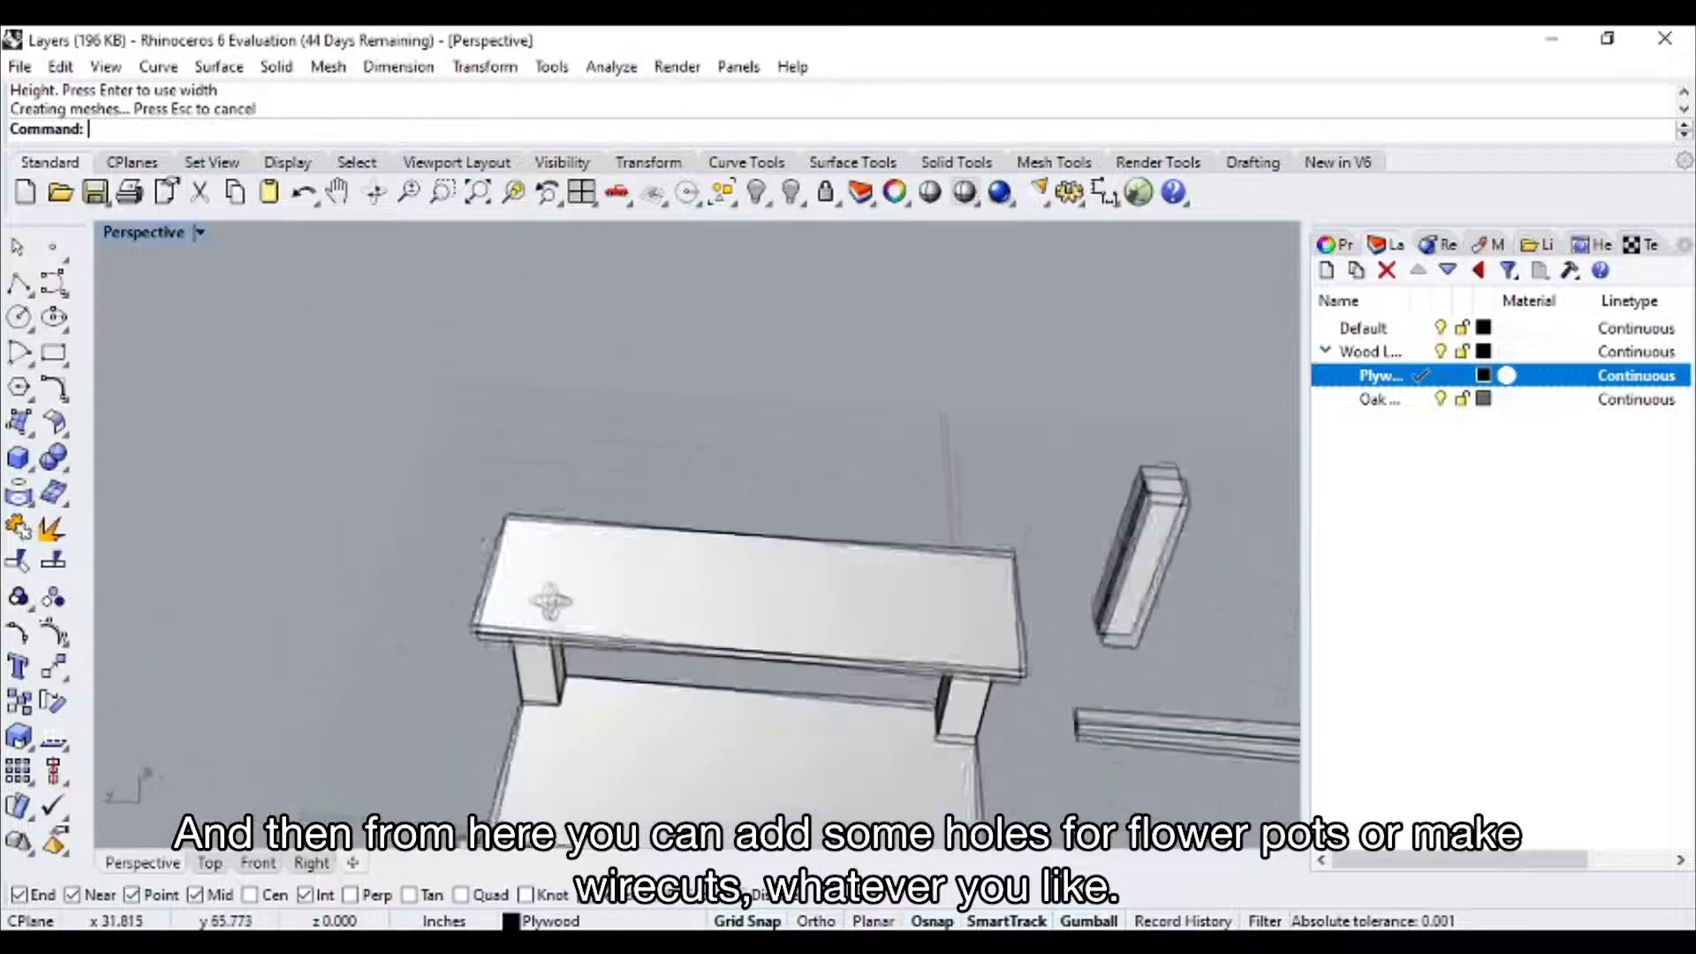
- Trace the tabletop's upper outline with a closed polyline snapped through its four corners
{"action": "left_click", "coordinate": [18, 282]}
{"action": "scroll", "coordinate": [614, 579], "scroll_direction": "up", "scroll_amount": 5}
{"action": "left_click", "coordinate": [403, 412]}
{"action": "left_click", "coordinate": [252, 579]}
{"action": "right_click_drag", "start_coordinate": [764, 685], "coordinate": [393, 533], "text": "shift"}
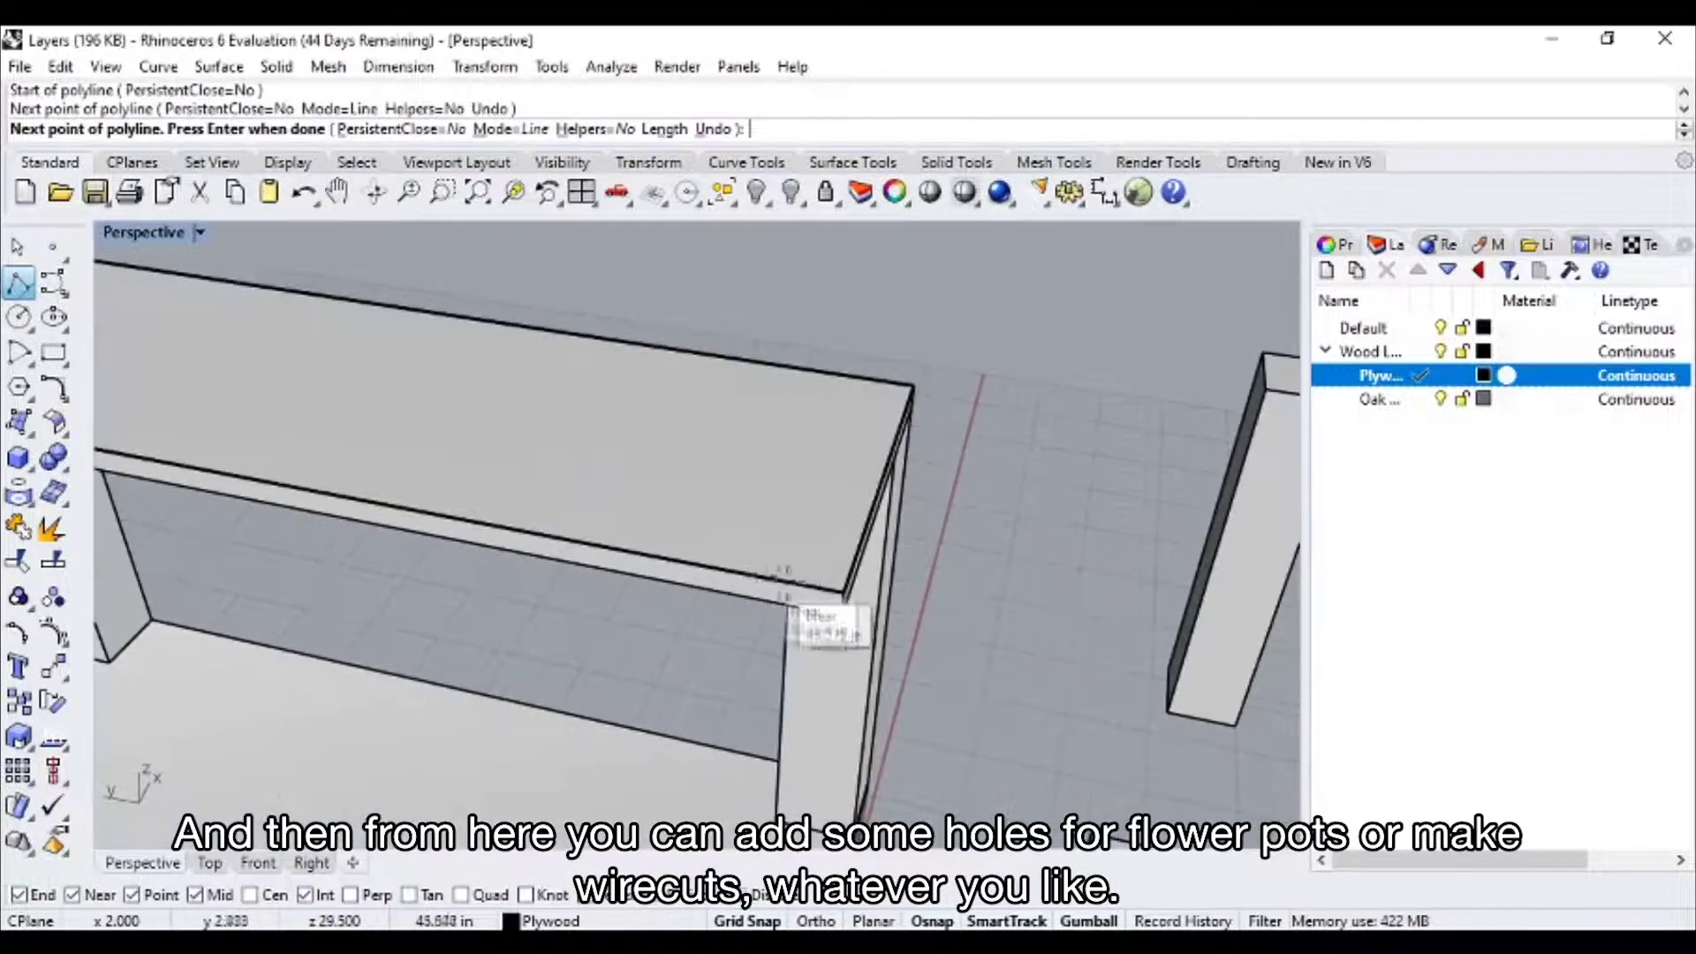
{"action": "left_click", "coordinate": [832, 592]}
{"action": "left_click", "coordinate": [910, 387]}
{"action": "right_click_drag", "start_coordinate": [565, 490], "coordinate": [973, 629], "text": "shift"}
{"action": "left_click", "coordinate": [439, 402]}
- Offset the tabletop outline curve inward by 4 inches
{"action": "left_click", "coordinate": [554, 437]}
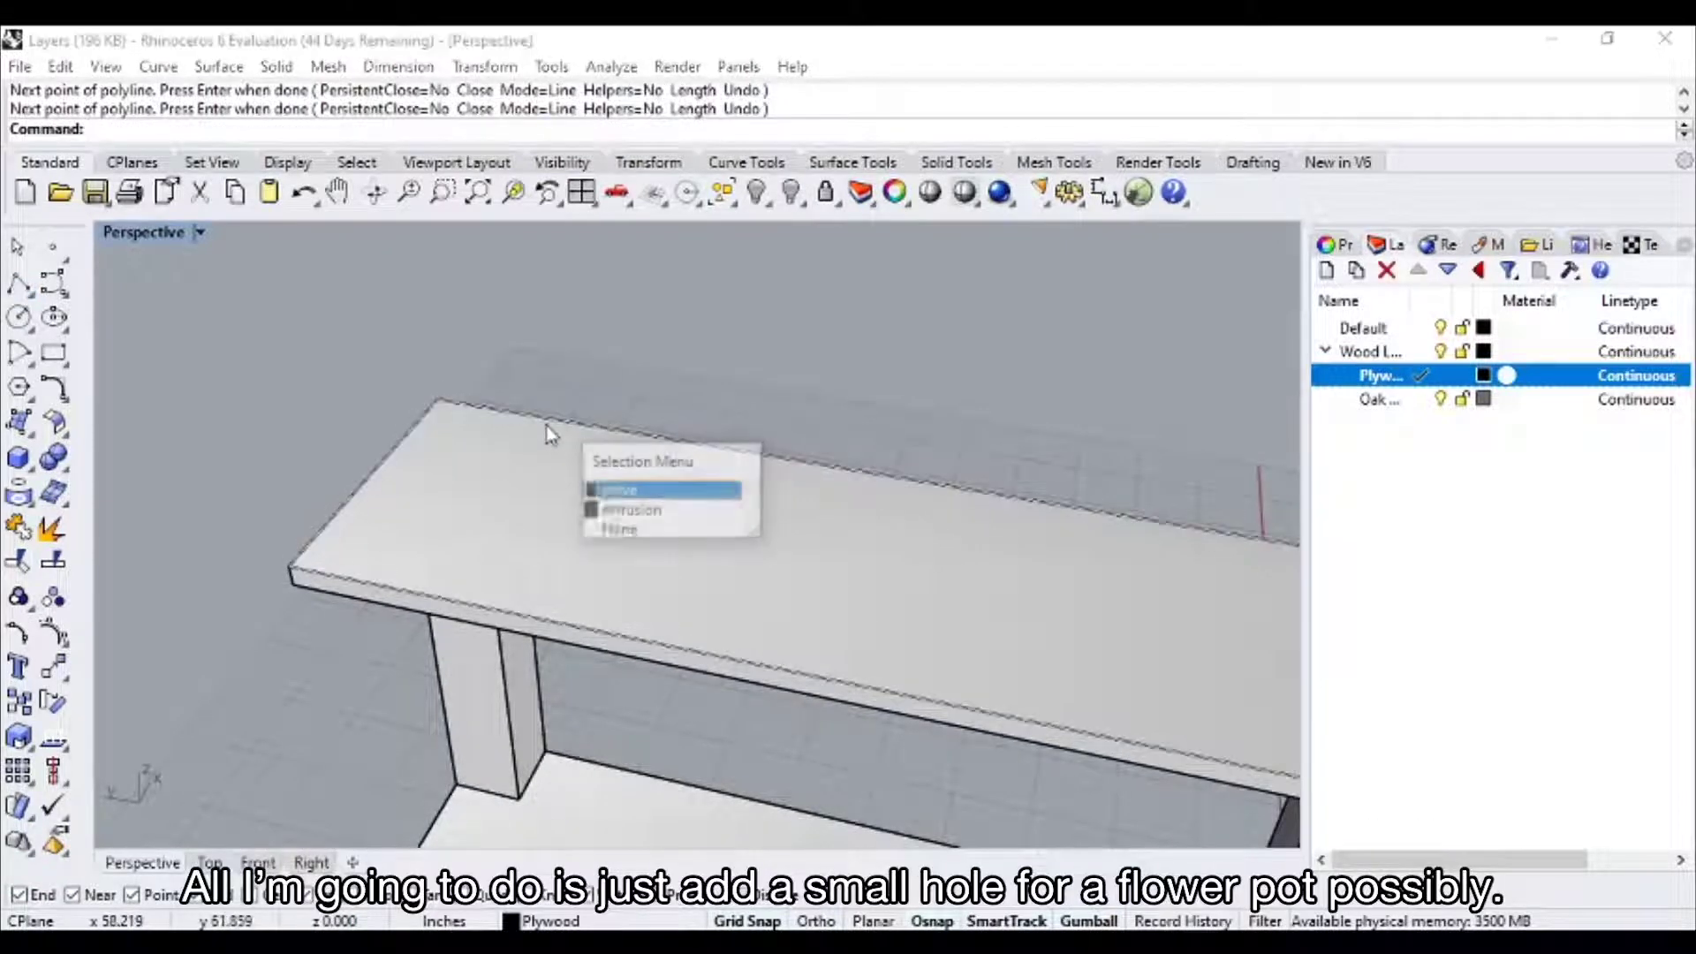
{"action": "left_click", "coordinate": [657, 493]}
{"action": "type", "text": "Offset"}
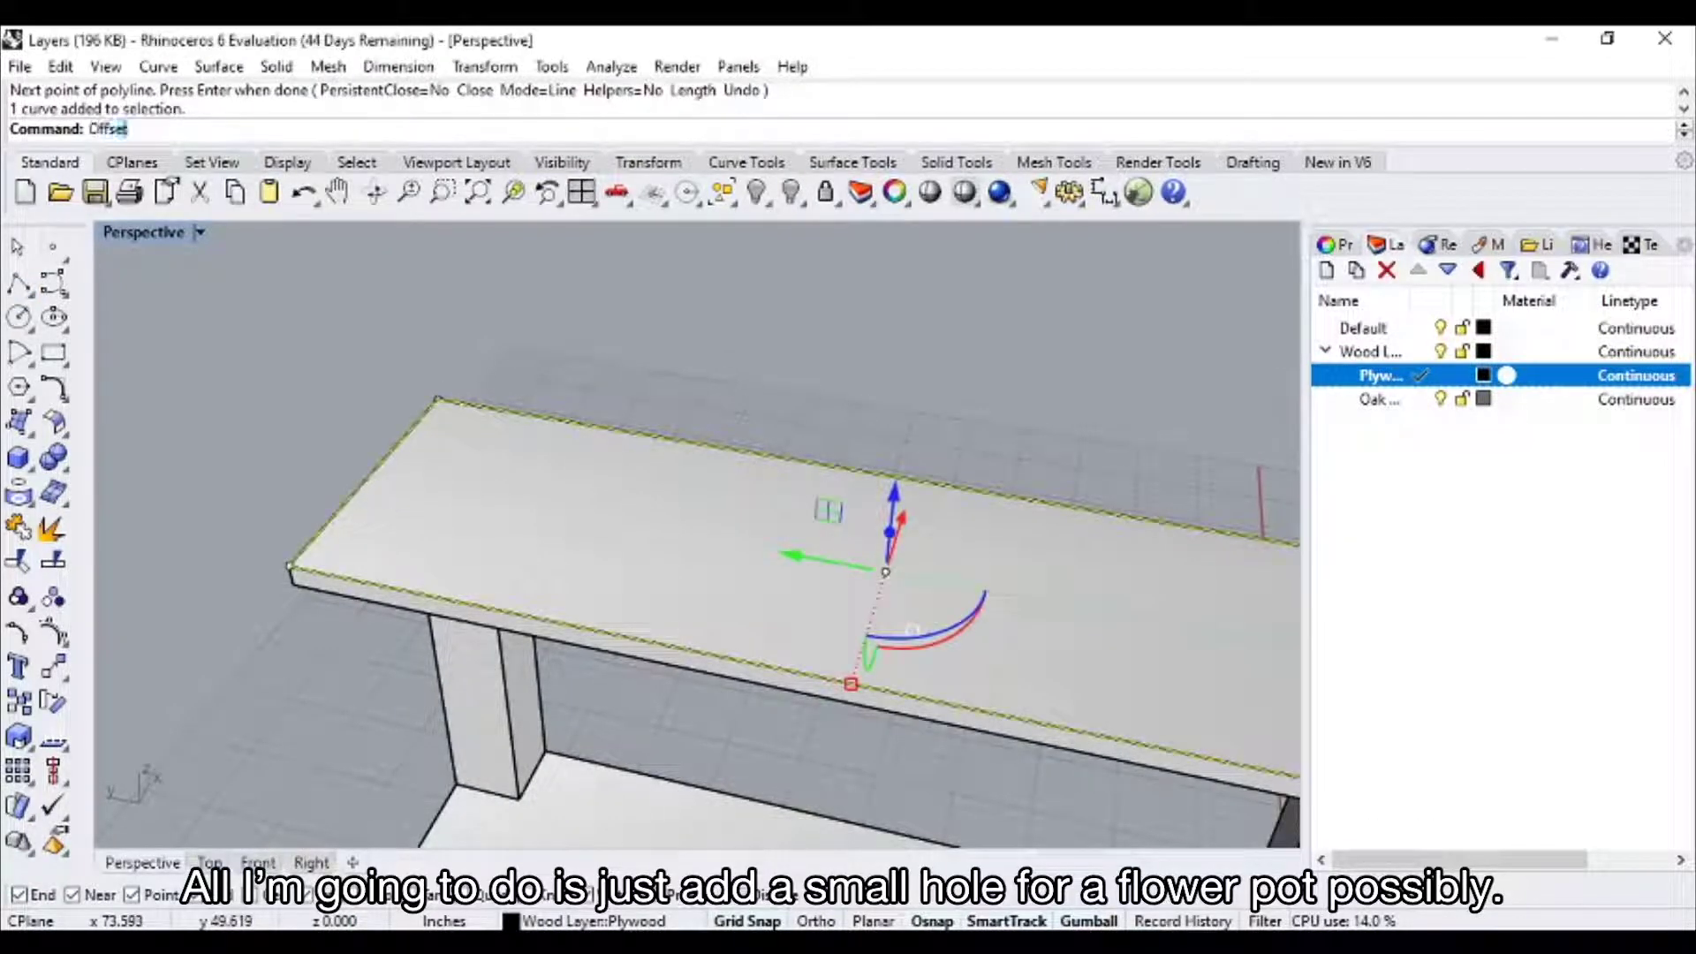
{"action": "key", "text": "Return"}
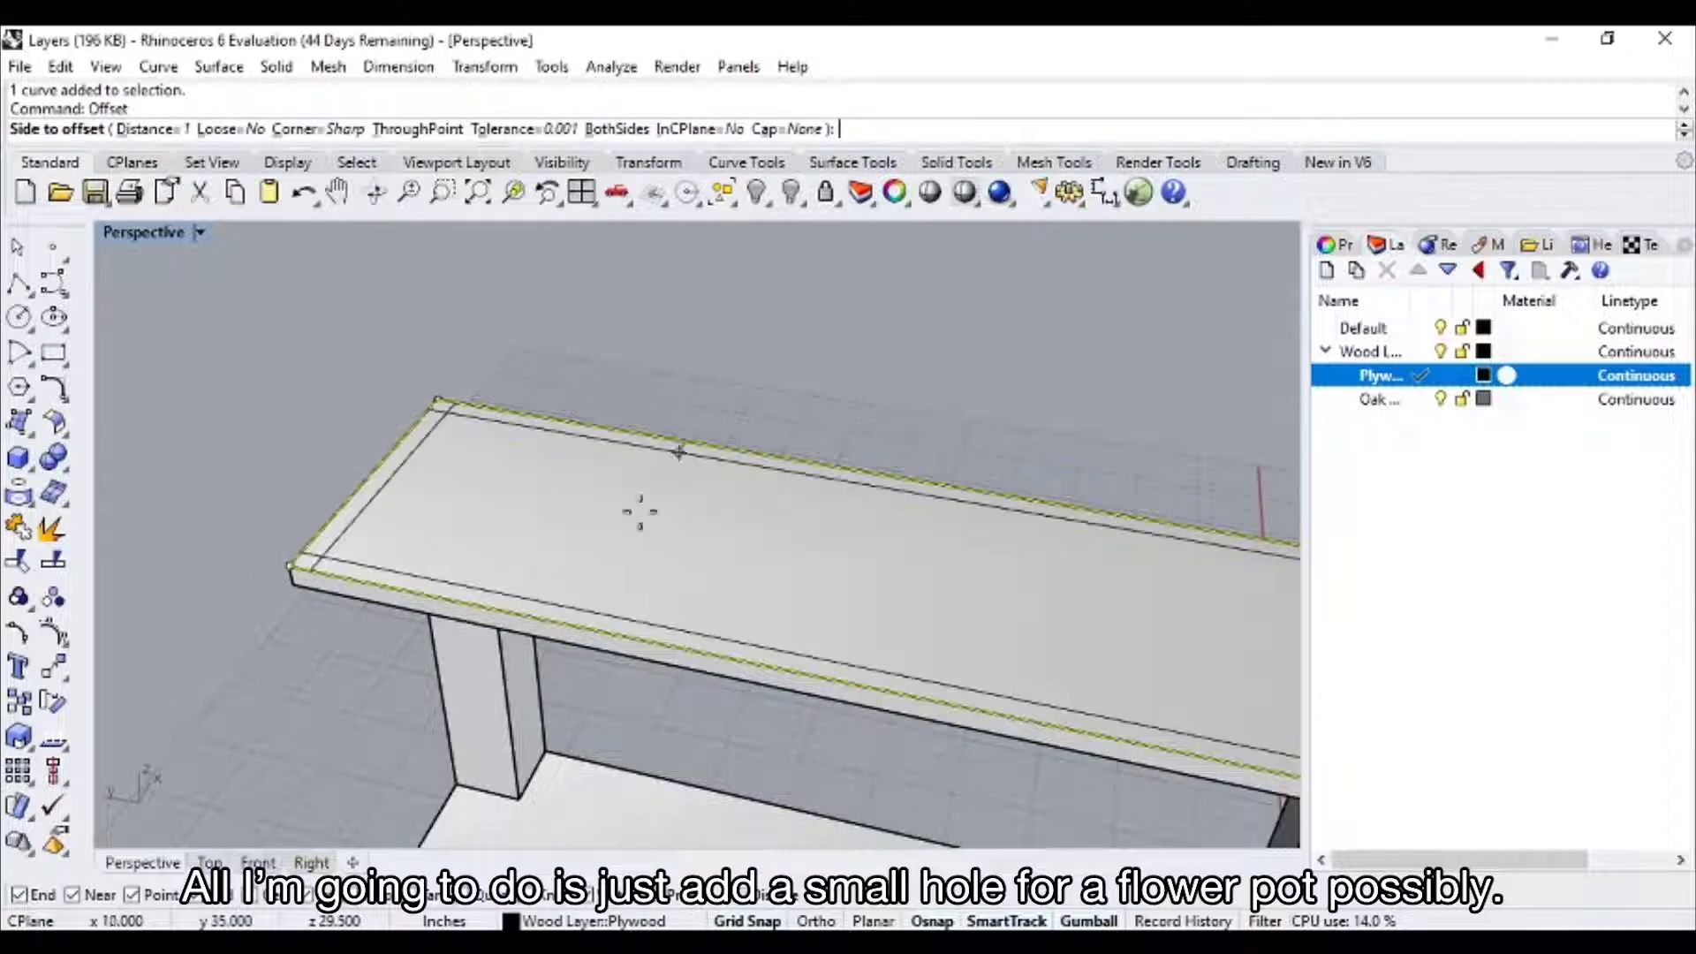
{"action": "left_click", "coordinate": [183, 130]}
{"action": "type", "text": "4"}
{"action": "key", "text": "Return"}
{"action": "left_click", "coordinate": [569, 504]}
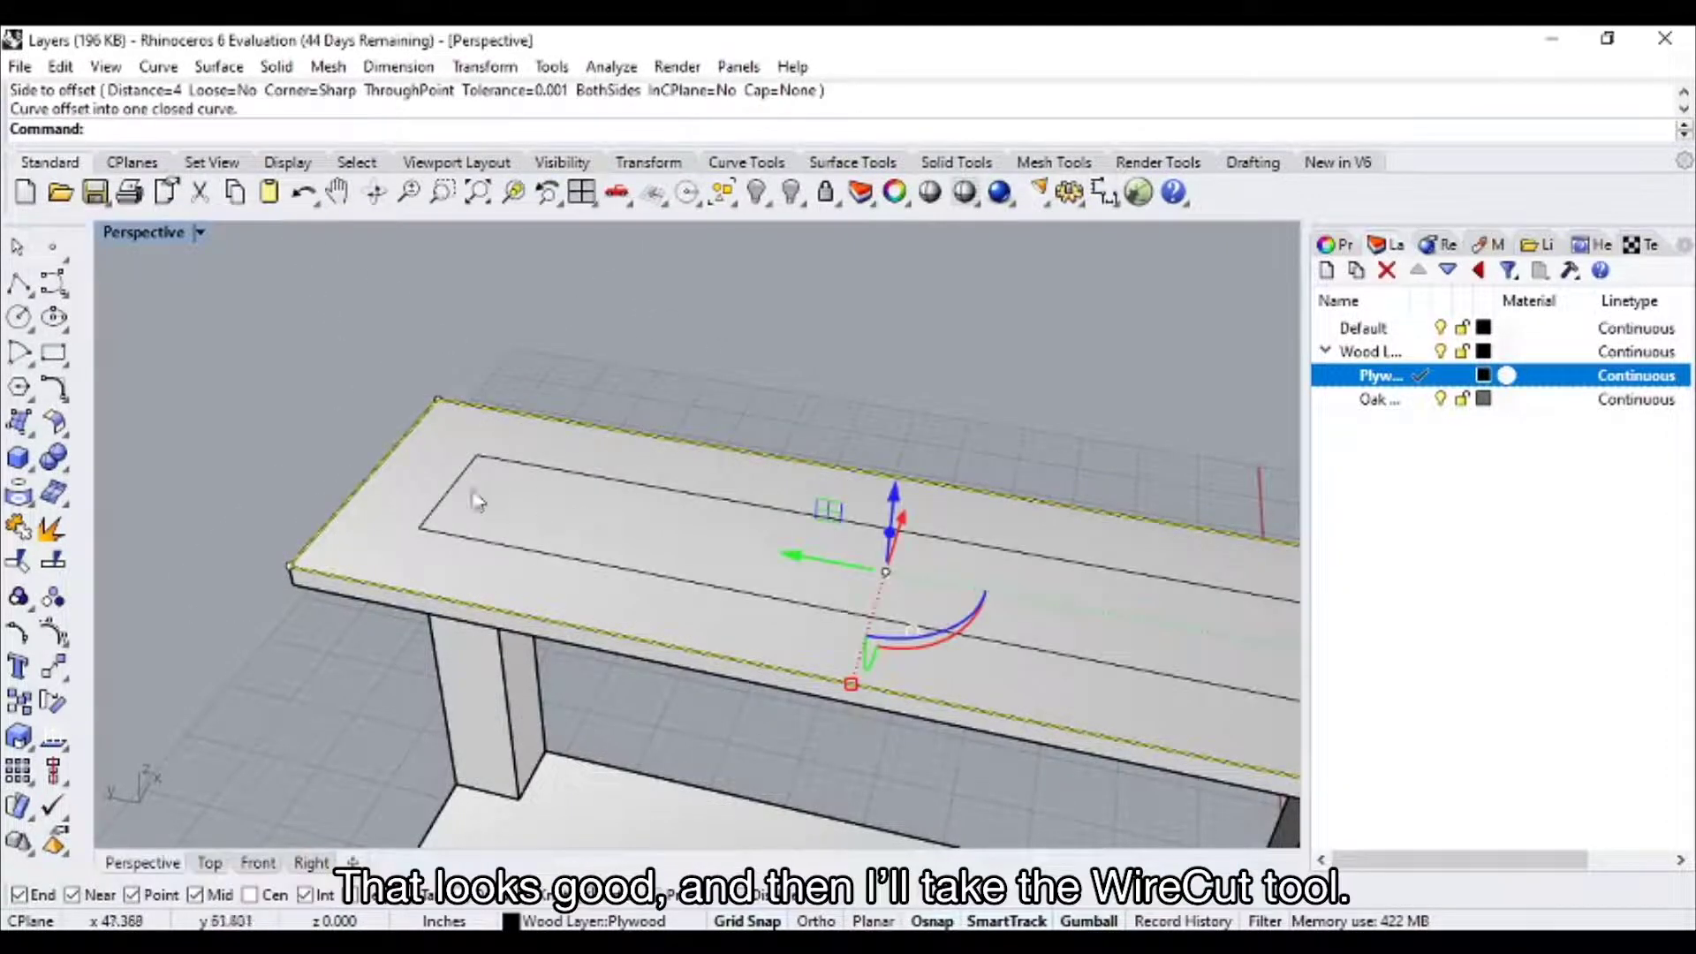
- Cut two round holes of 2-inch radius into the tabletop's upper surface with RoundHole, spaced along its length
{"action": "left_click", "coordinate": [33, 474]}
{"action": "left_click", "coordinate": [96, 432]}
{"action": "left_click", "coordinate": [64, 464]}
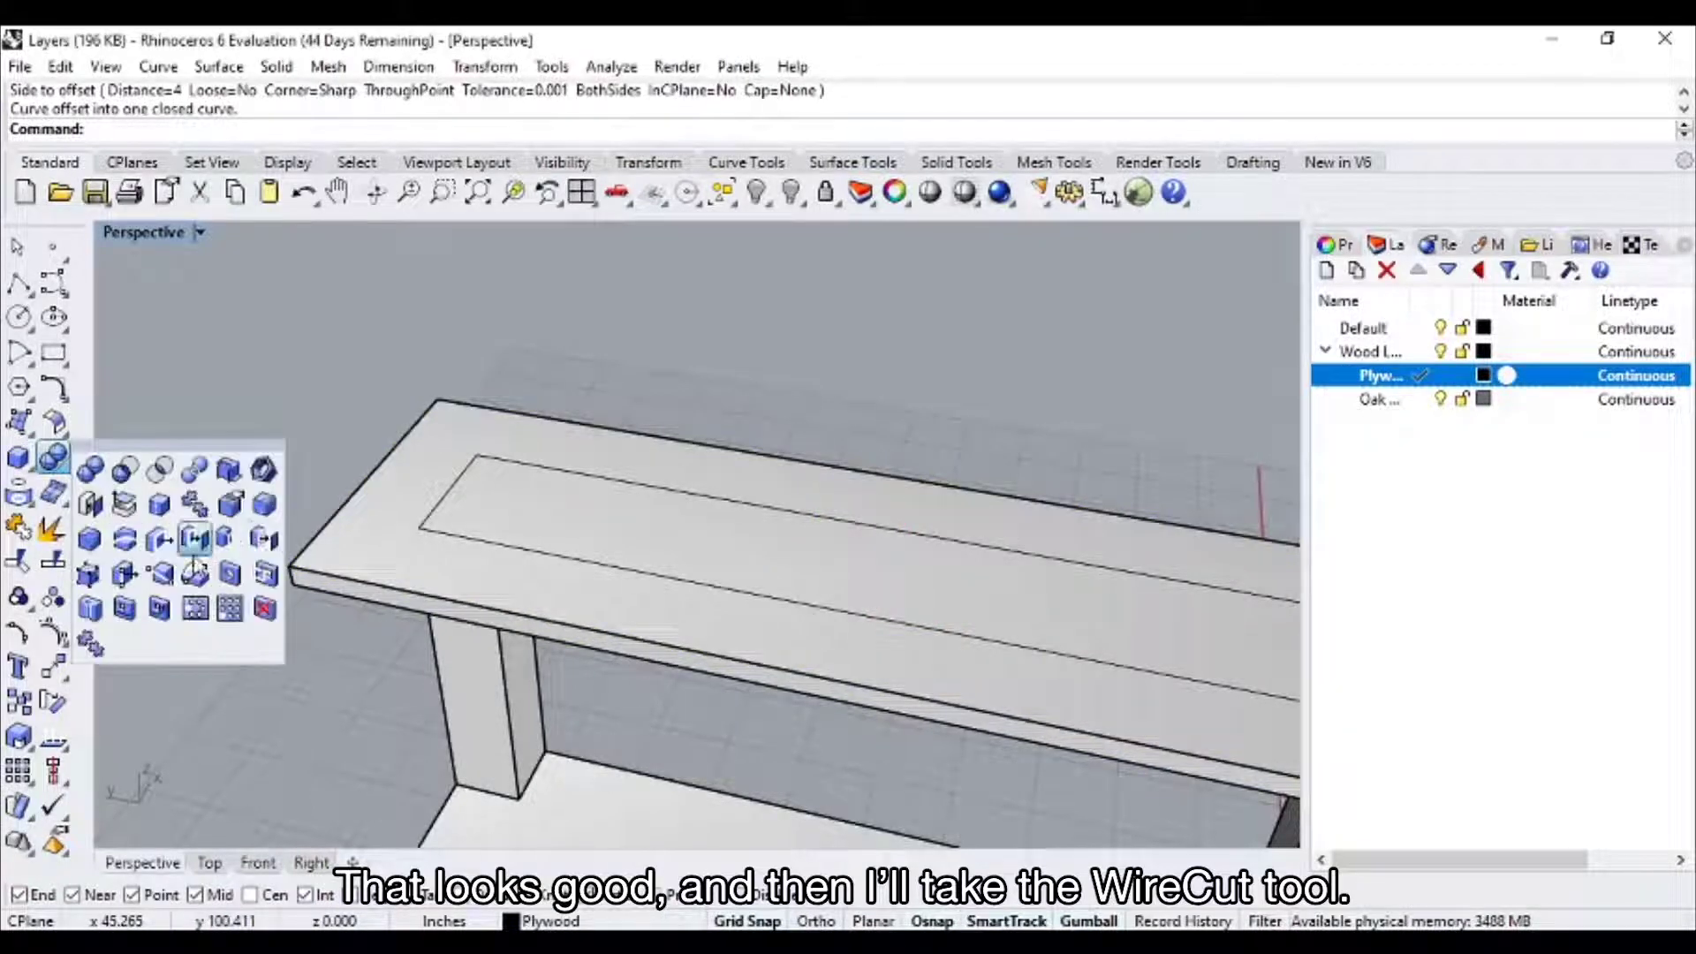
{"action": "left_click", "coordinate": [226, 570]}
{"action": "left_click", "coordinate": [445, 508]}
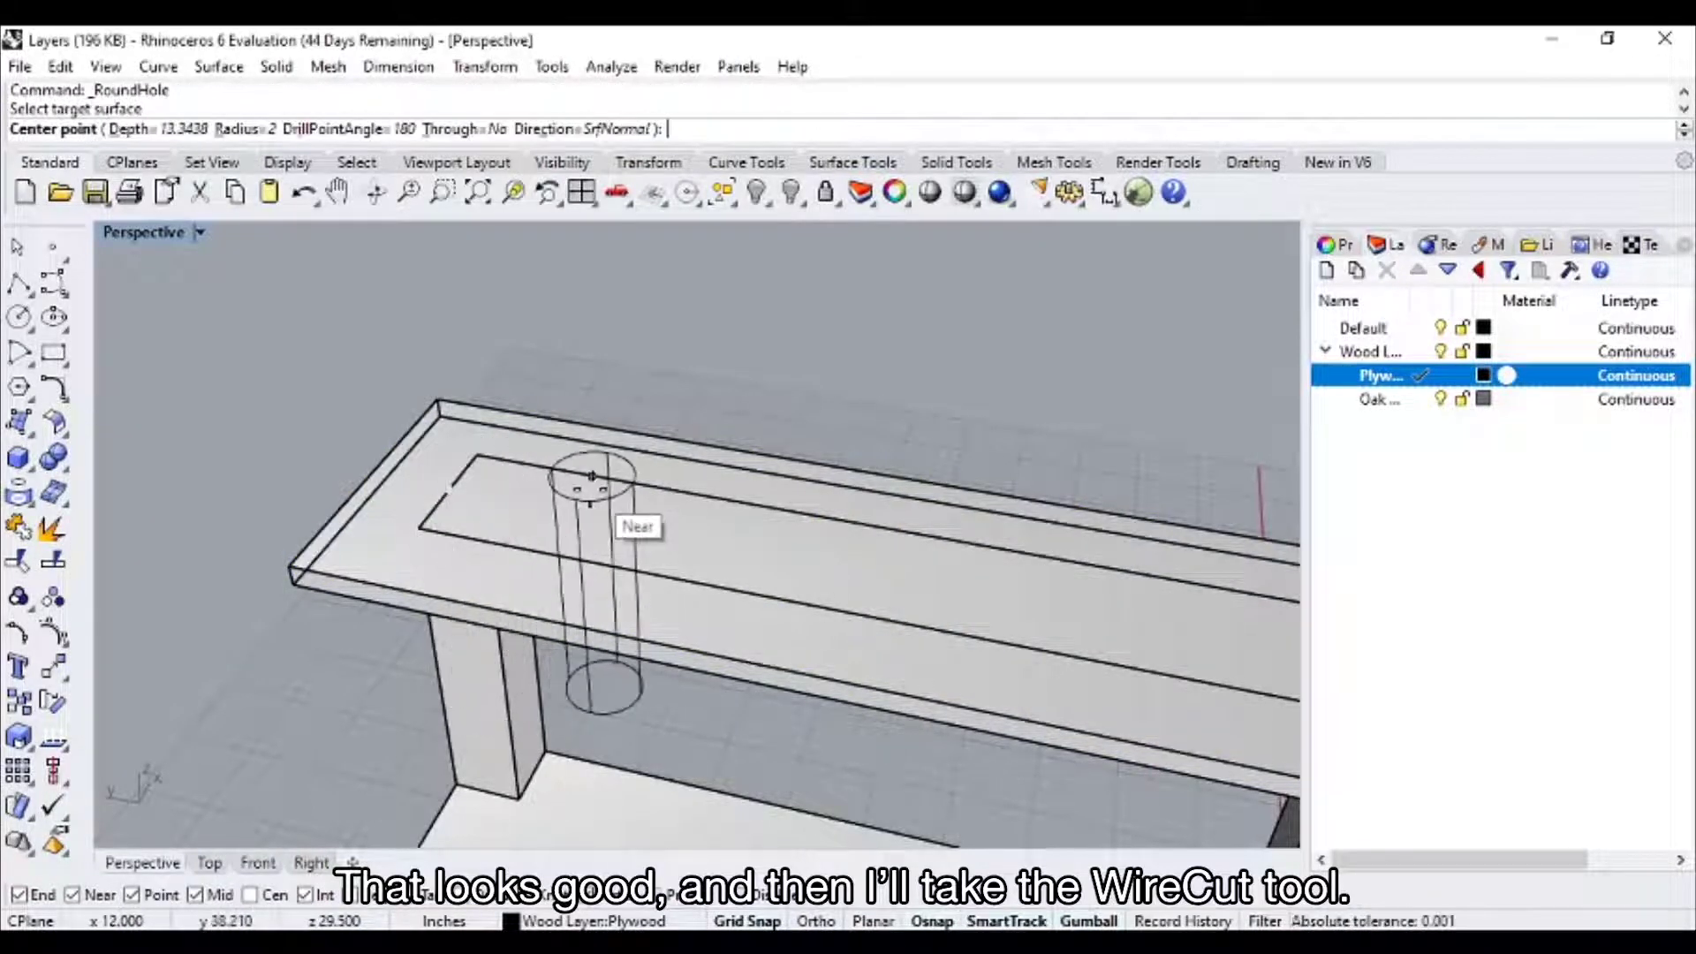
{"action": "left_click", "coordinate": [665, 498]}
{"action": "right_click_drag", "start_coordinate": [902, 541], "coordinate": [427, 537]}
{"action": "left_click", "coordinate": [666, 462]}
{"action": "right_click_drag", "start_coordinate": [666, 462], "coordinate": [495, 486]}
{"action": "key", "text": "Return"}
- Delete the inner offset curve on the tabletop and the spare leg and loose slat beside the skid
{"action": "scroll", "coordinate": [814, 353], "scroll_direction": "down", "scroll_amount": 8}
{"action": "left_click", "coordinate": [617, 496]}
{"action": "key", "text": "Delete"}
{"action": "right_click_drag", "start_coordinate": [617, 496], "coordinate": [345, 451]}
{"action": "key", "text": "Delete"}
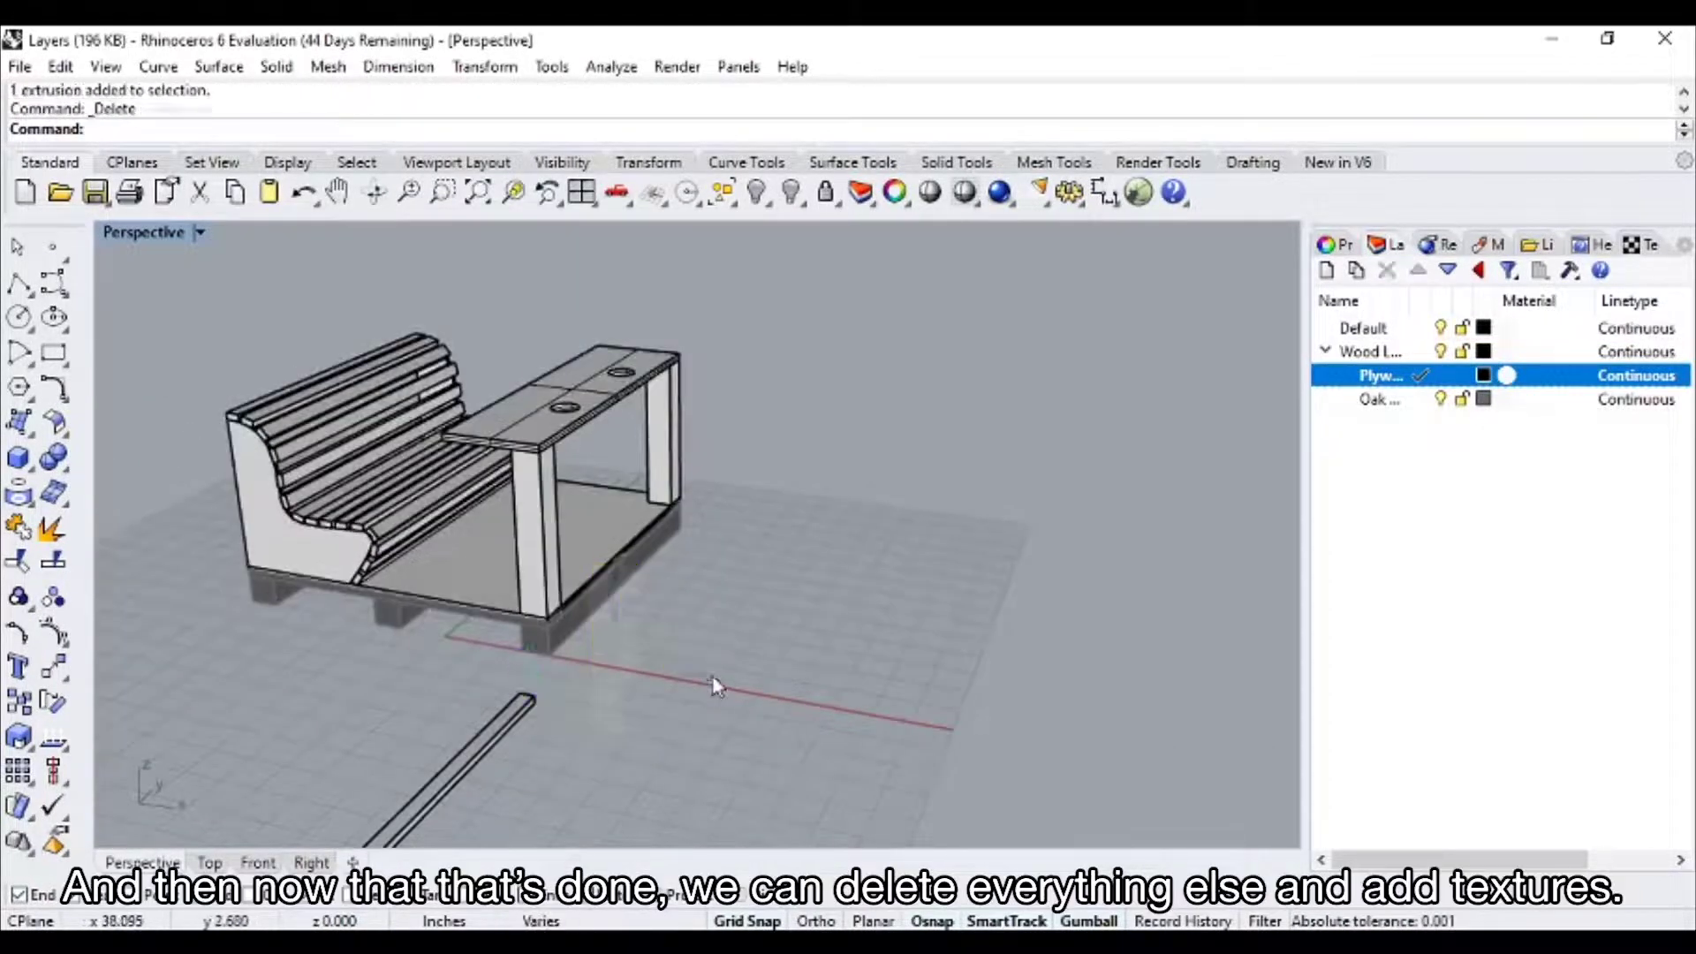
{"action": "key", "text": "Delete"}
{"action": "right_click_drag", "start_coordinate": [486, 747], "coordinate": [901, 677]}
- Assign the Birch material to the Plywood layer
{"action": "left_click", "coordinate": [1507, 376]}
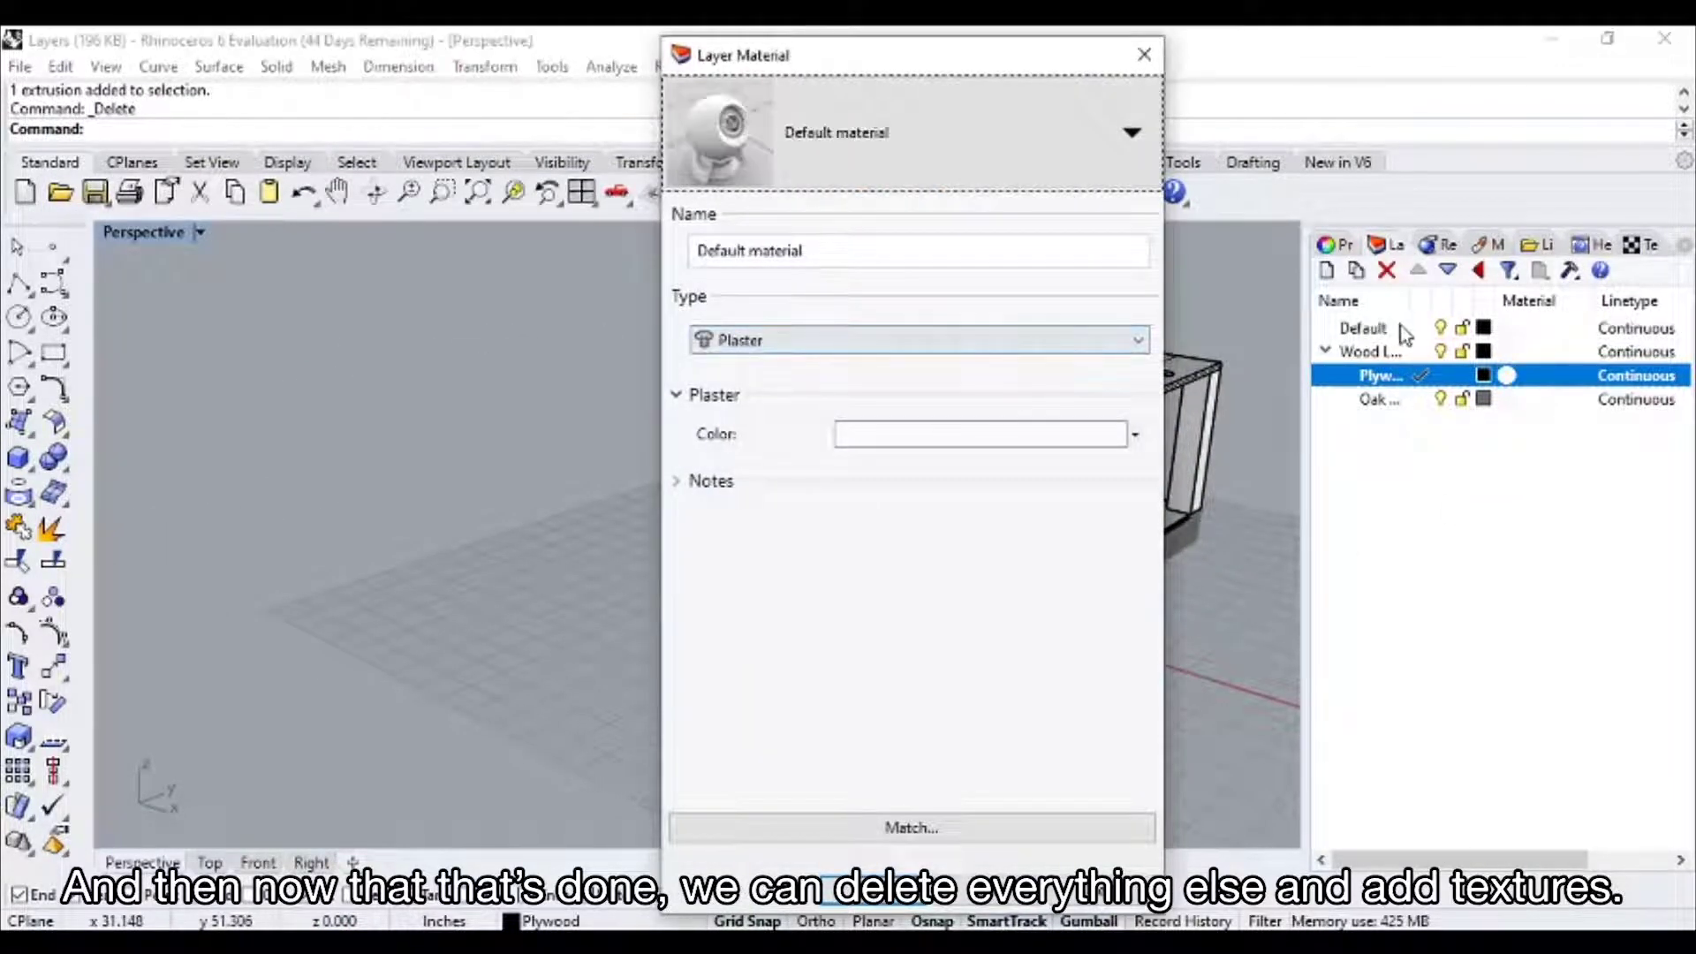
{"action": "left_click", "coordinate": [860, 167]}
{"action": "left_click", "coordinate": [819, 333]}
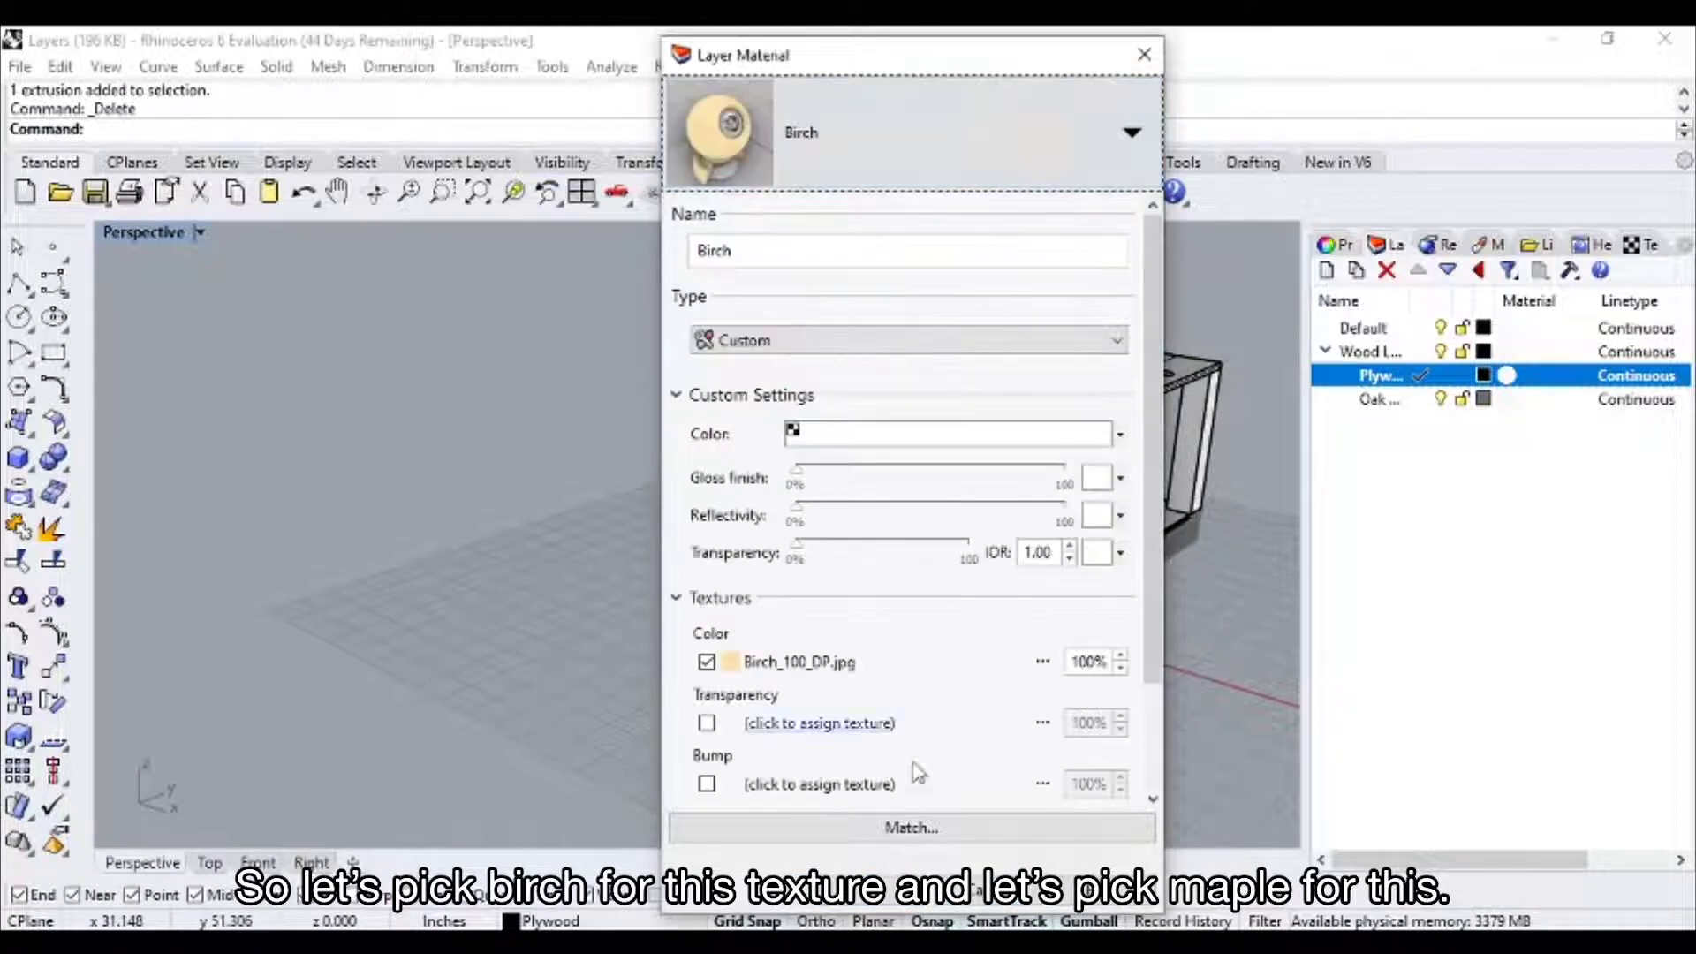
{"action": "left_click", "coordinate": [906, 905]}
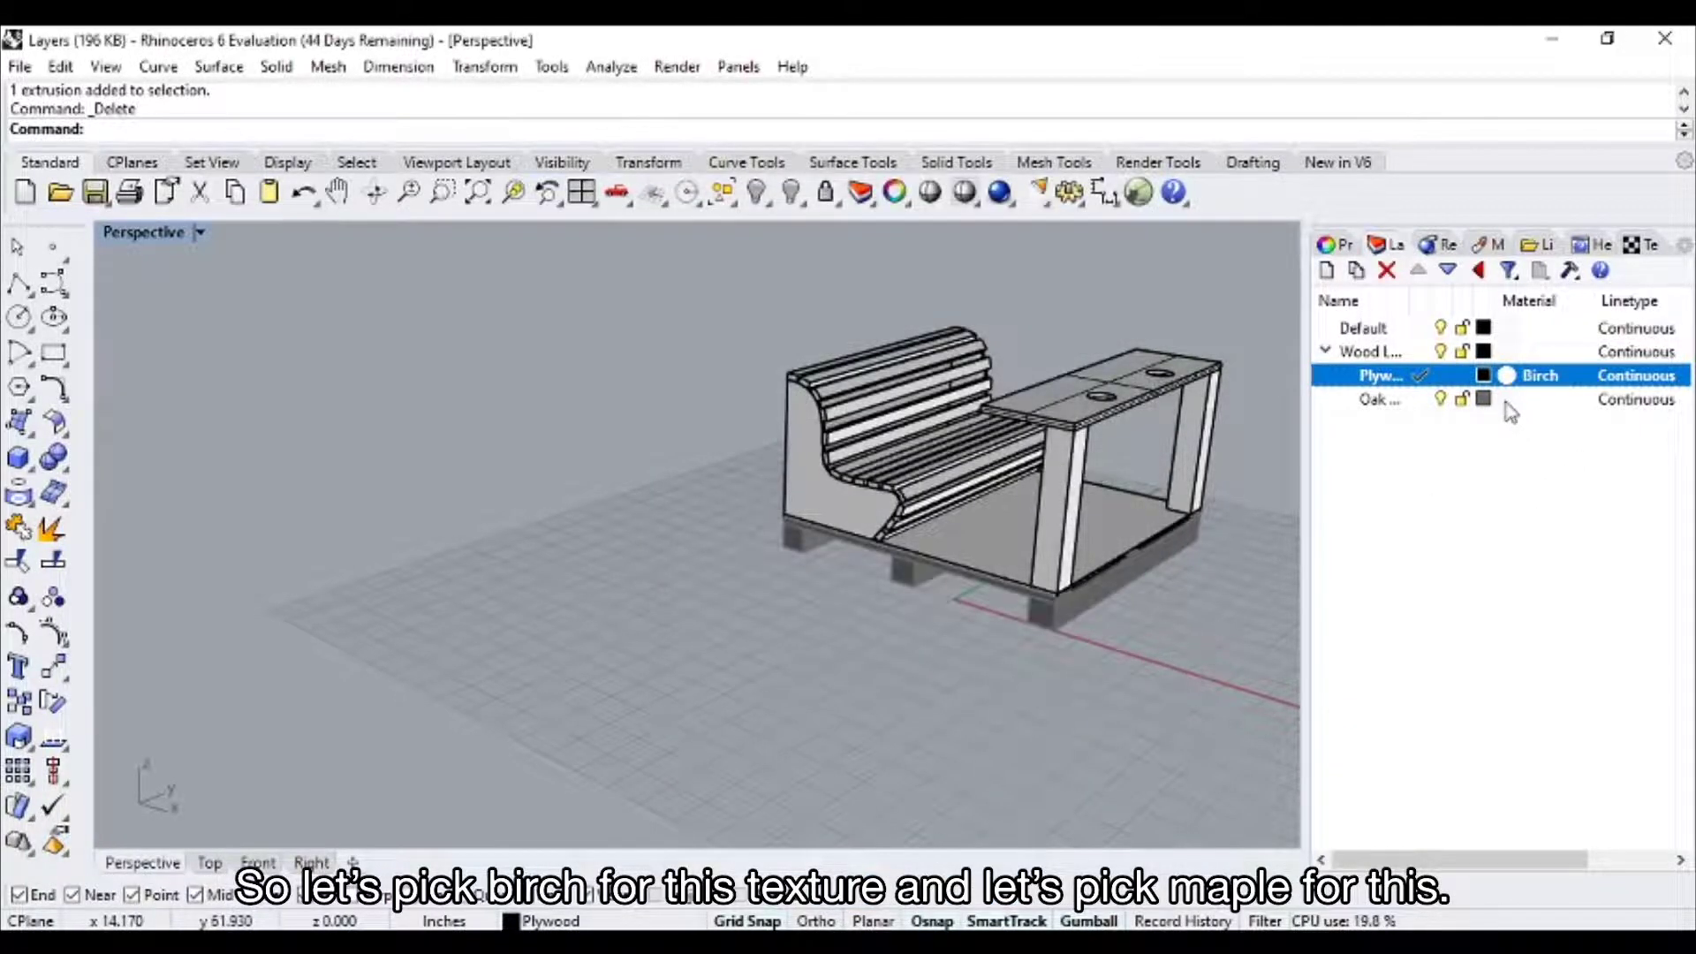
- Assign the Maple material to the Oak layer
{"action": "left_click", "coordinate": [1507, 400]}
{"action": "left_click", "coordinate": [966, 177]}
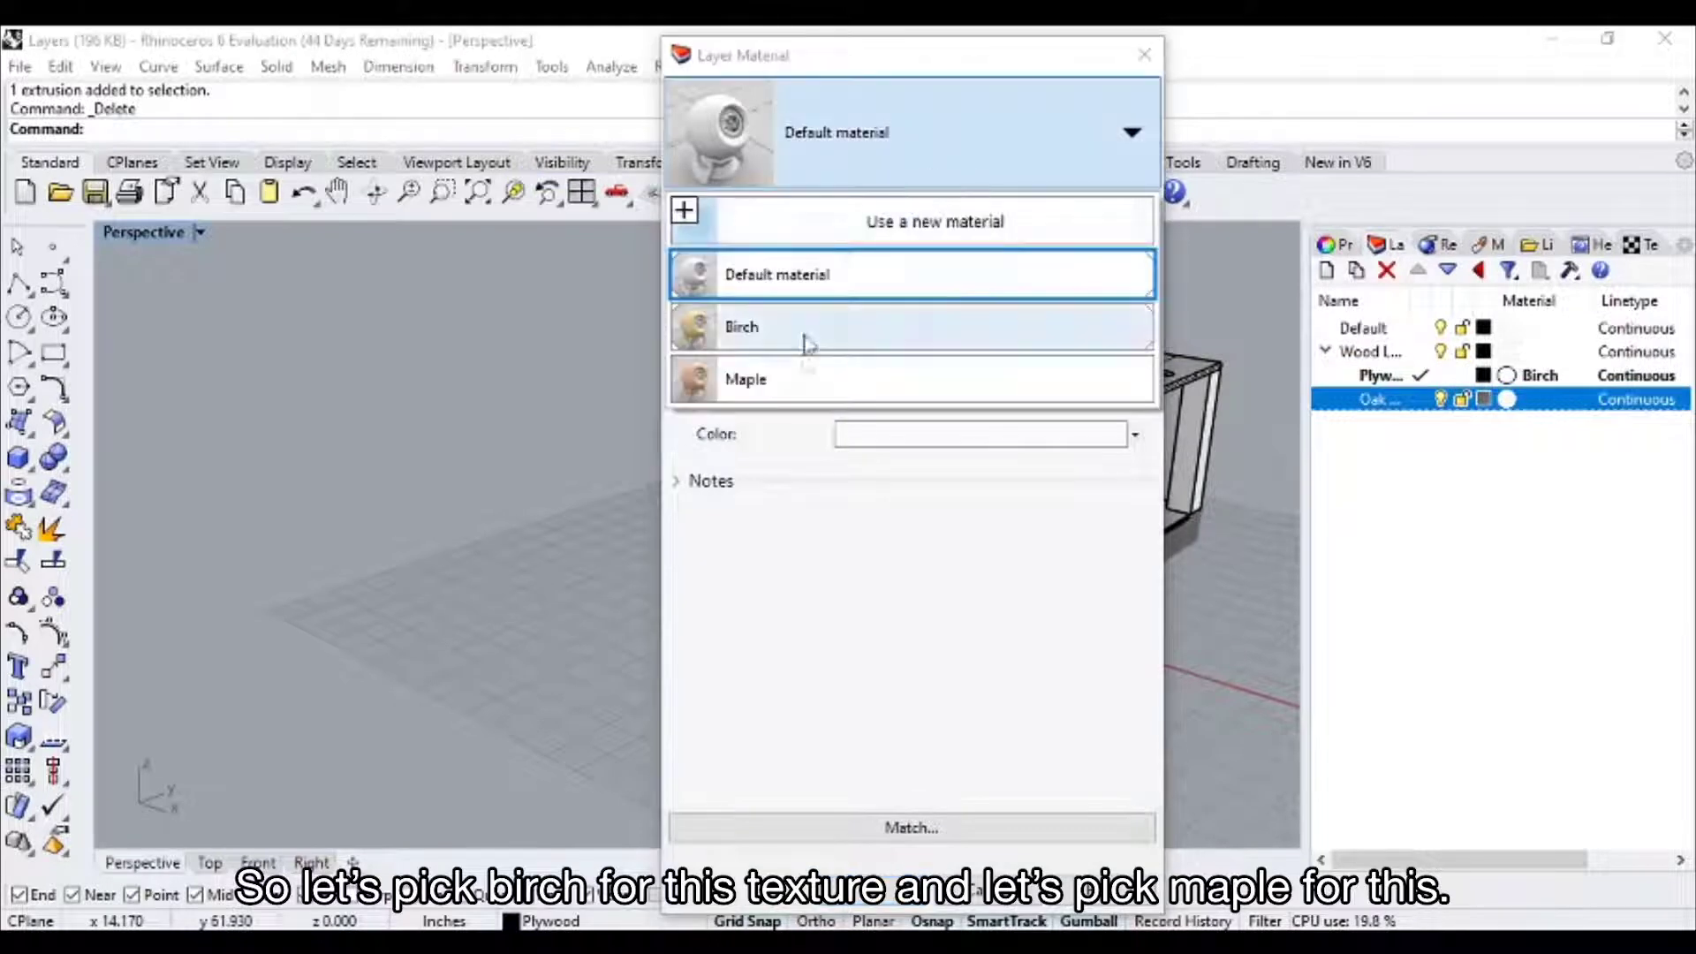
{"action": "left_click", "coordinate": [813, 390]}
{"action": "left_click", "coordinate": [907, 906]}
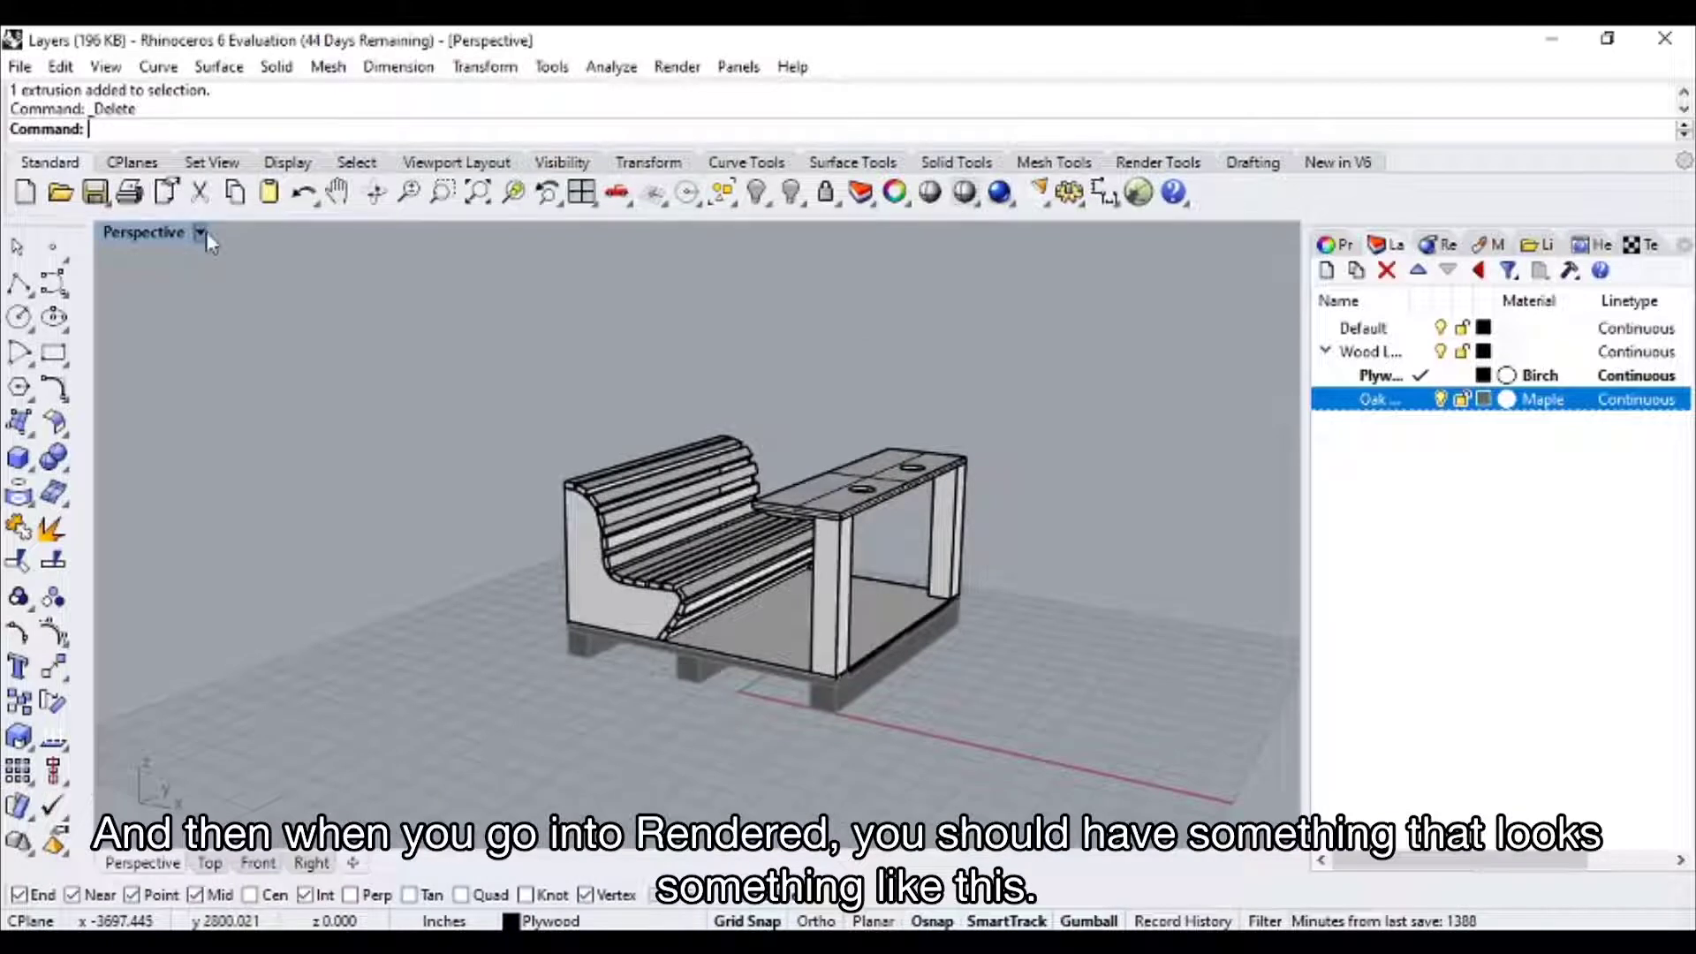
- Switch the Perspective viewport to the Rendered display mode and look closer at the bench and table
{"action": "left_click", "coordinate": [202, 234]}
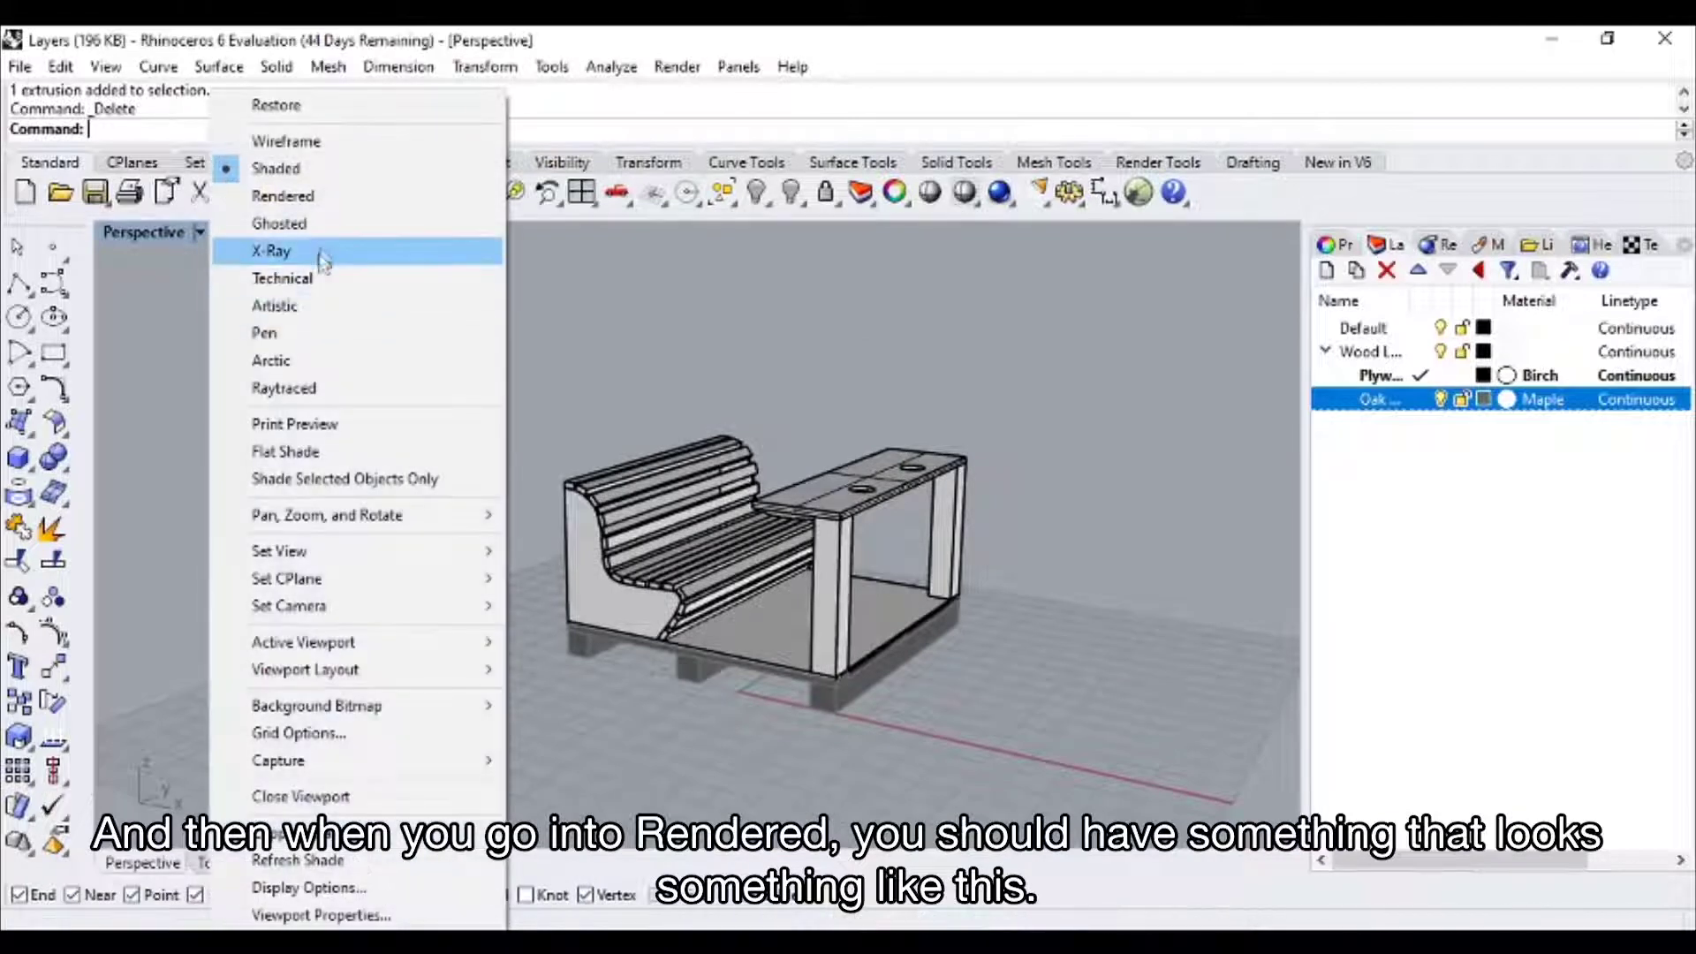
{"action": "left_click", "coordinate": [321, 192]}
{"action": "mouse_move", "coordinate": [692, 523]}
{"action": "right_mouse_down"}
{"action": "mouse_move", "coordinate": [691, 572]}
{"action": "mouse_move", "coordinate": [717, 532]}
{"action": "right_mouse_up"}
{"action": "scroll", "coordinate": [760, 517], "scroll_direction": "up", "scroll_amount": 5}
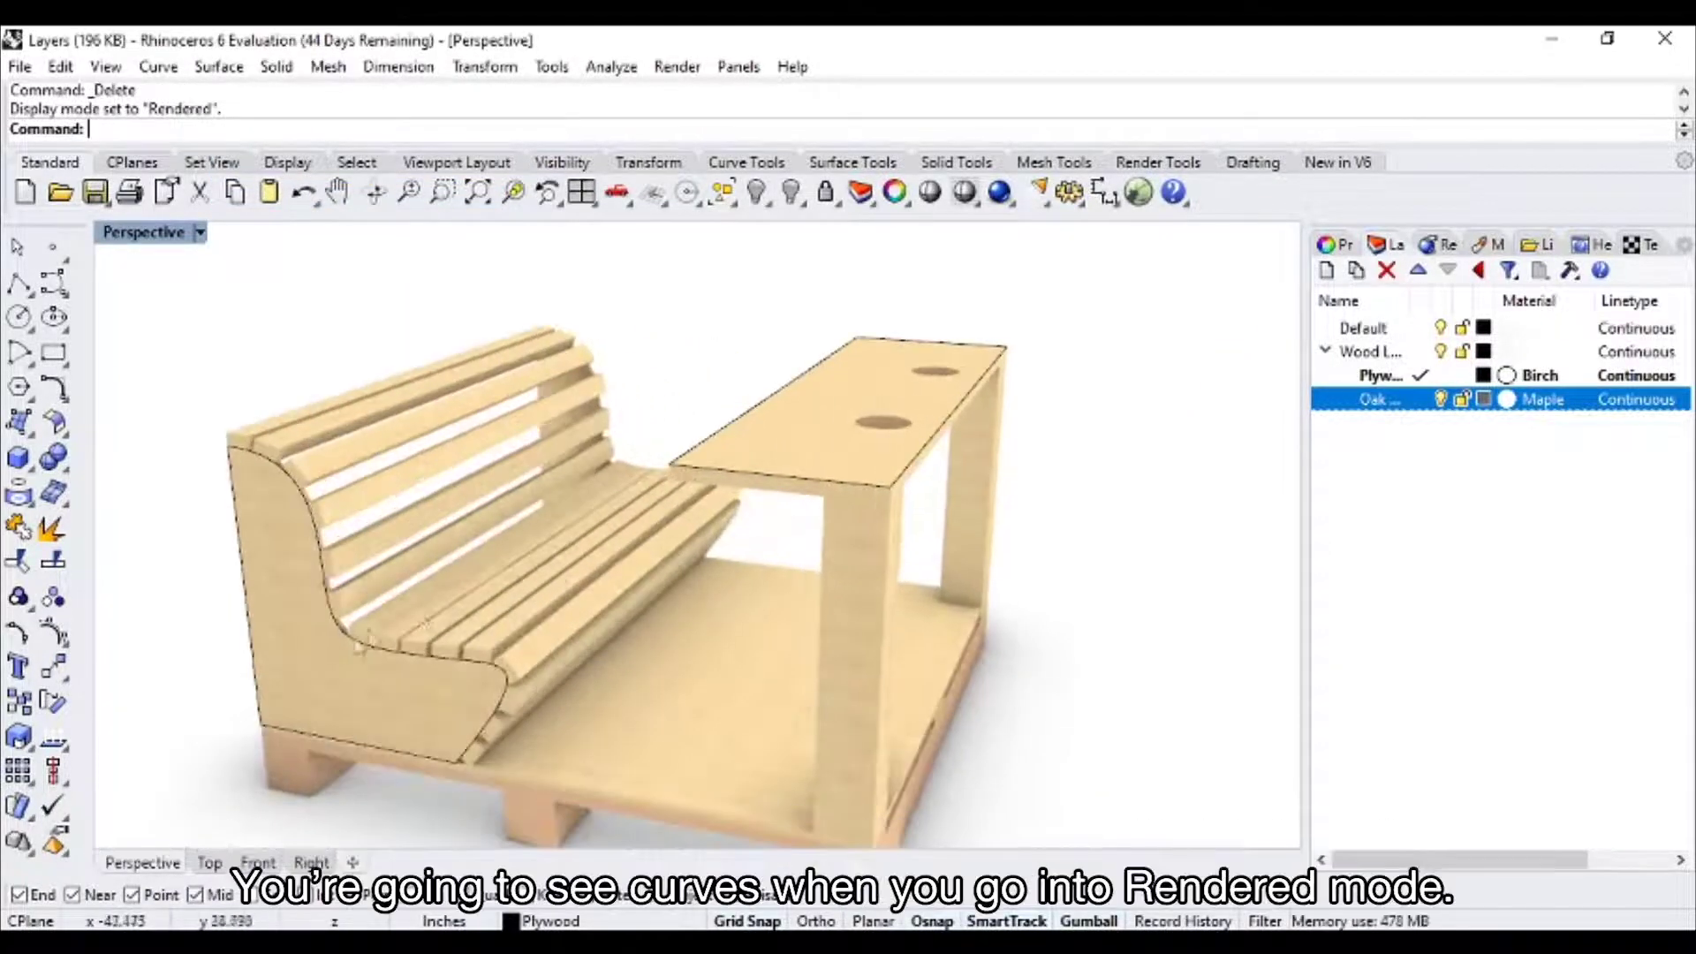
- Select the bench side panel's profile curve and the tabletop's outline curve together for deletion
{"action": "left_click", "coordinate": [296, 488]}
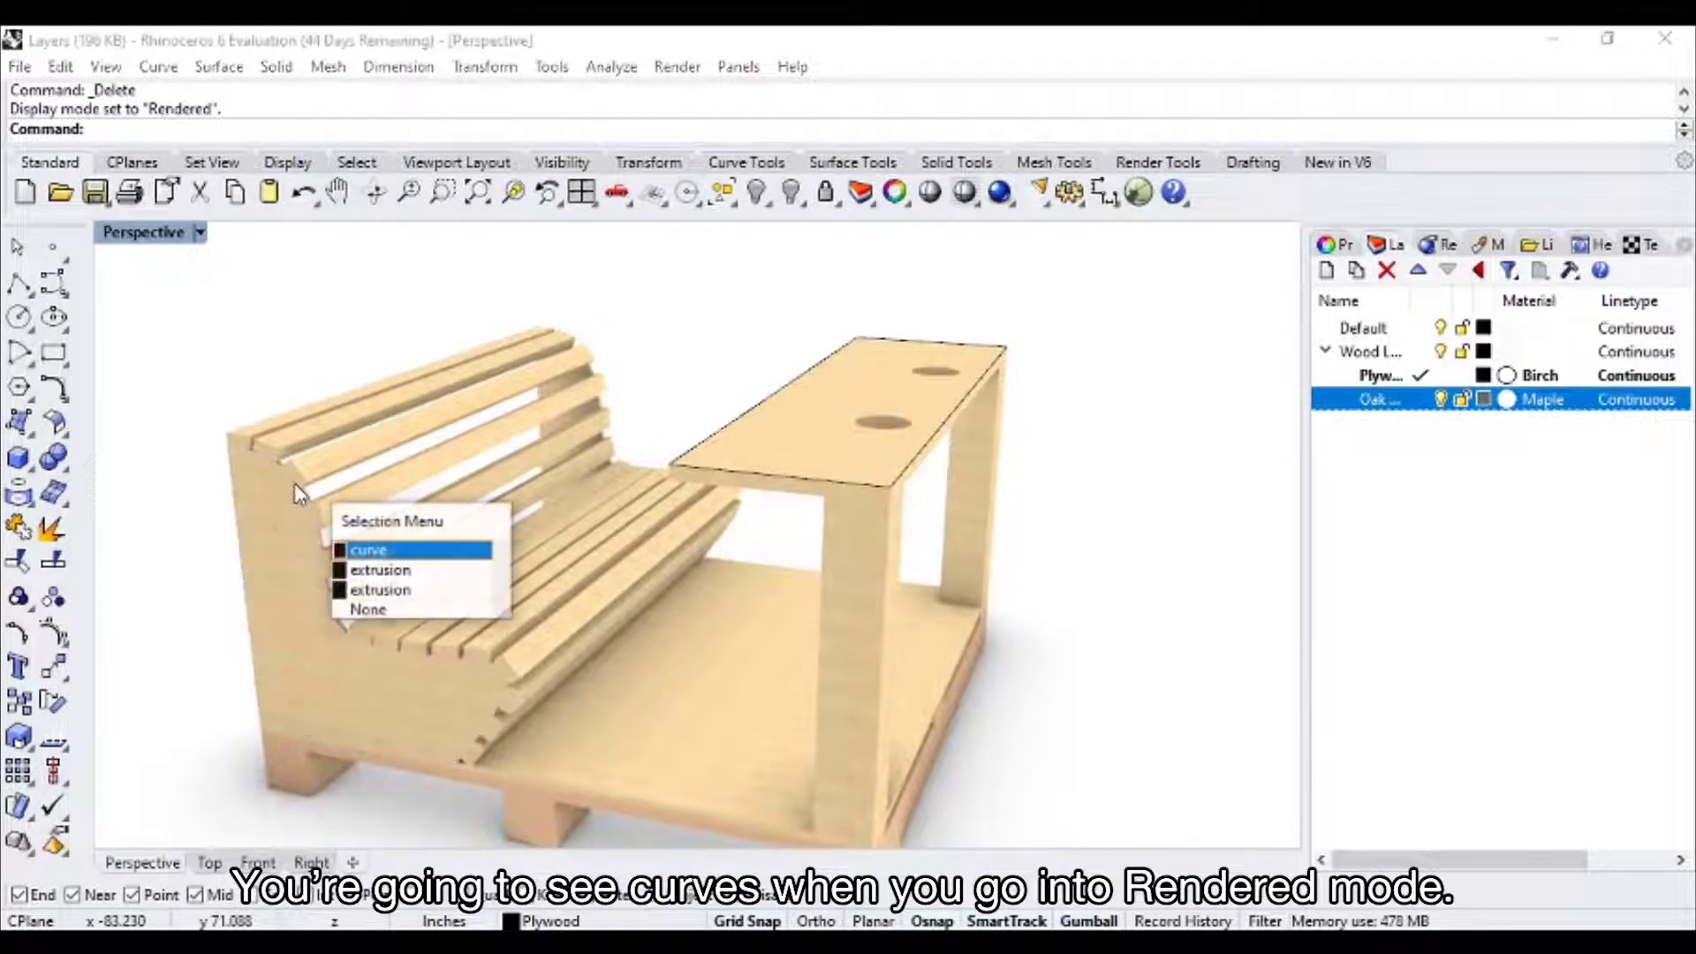
{"action": "left_click", "coordinate": [389, 549]}
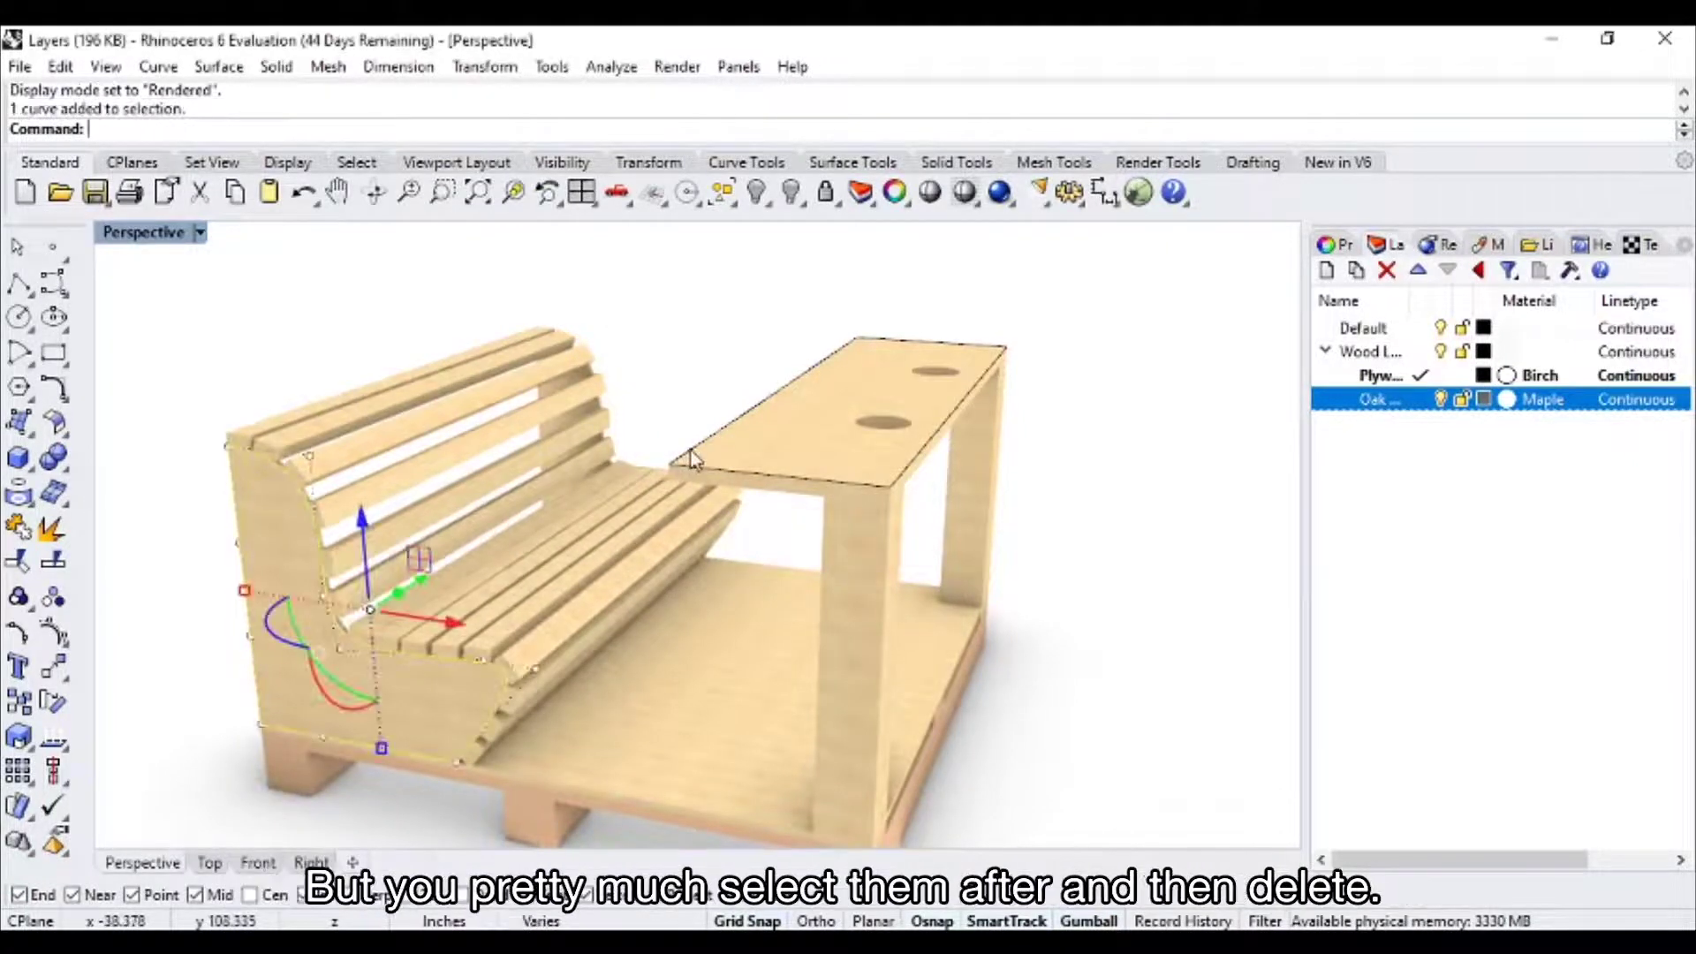
{"action": "left_click", "coordinate": [740, 468], "text": "shift"}
{"action": "left_click", "coordinate": [809, 516]}
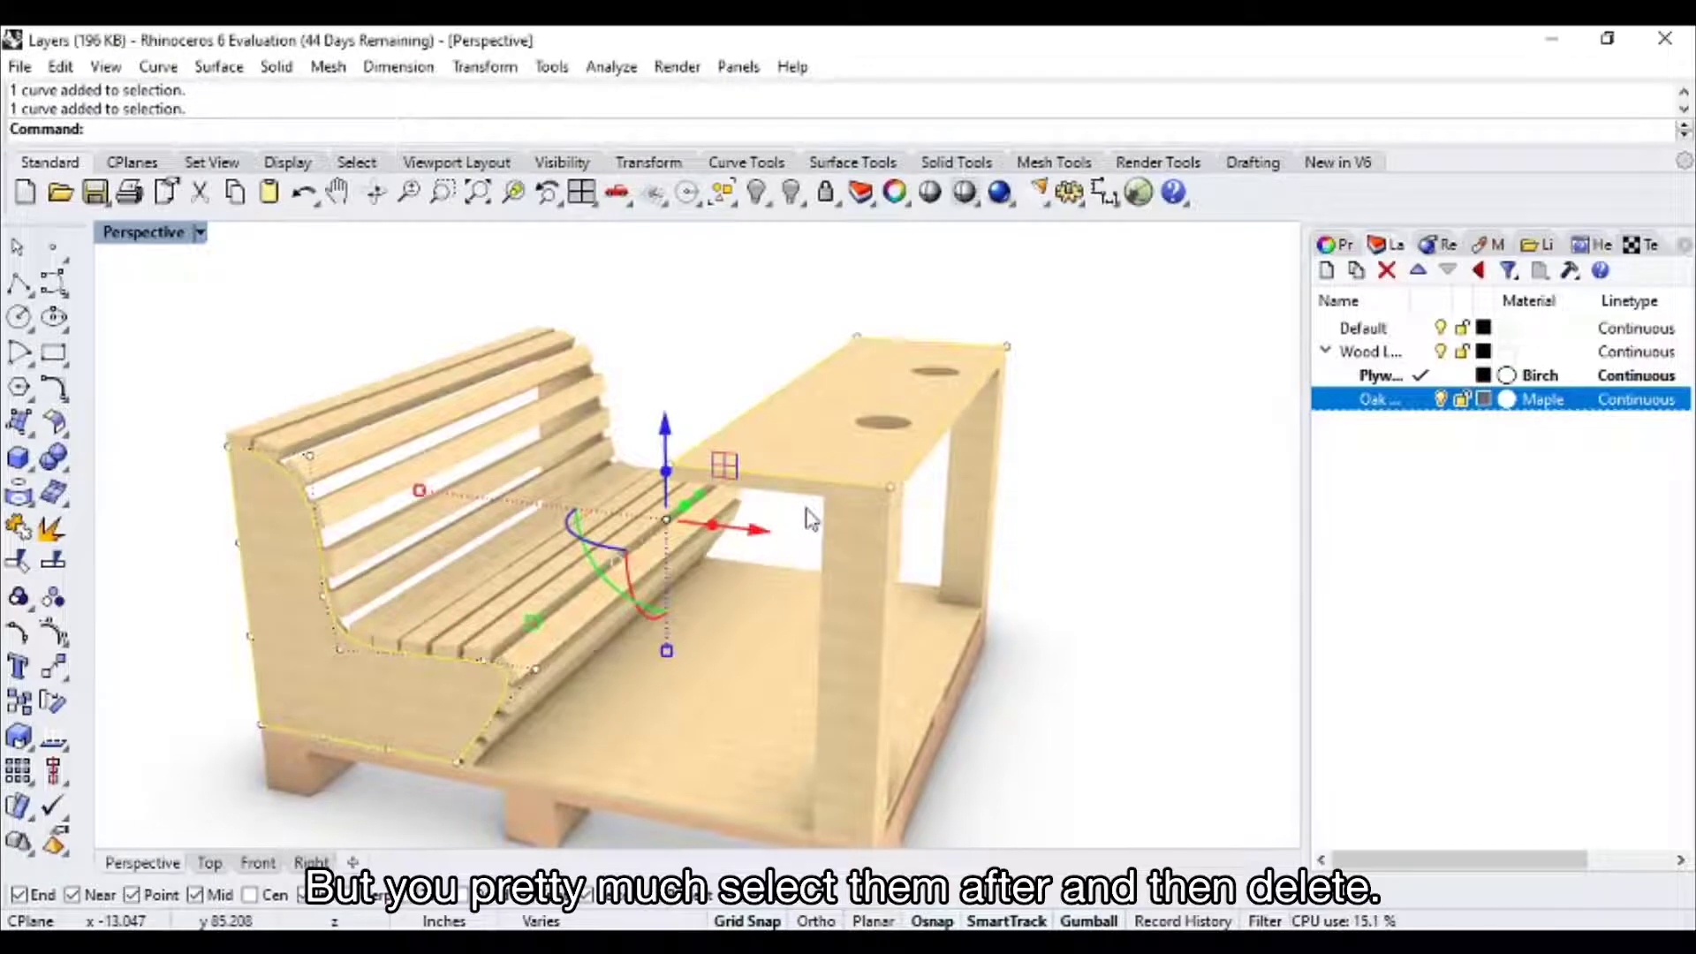